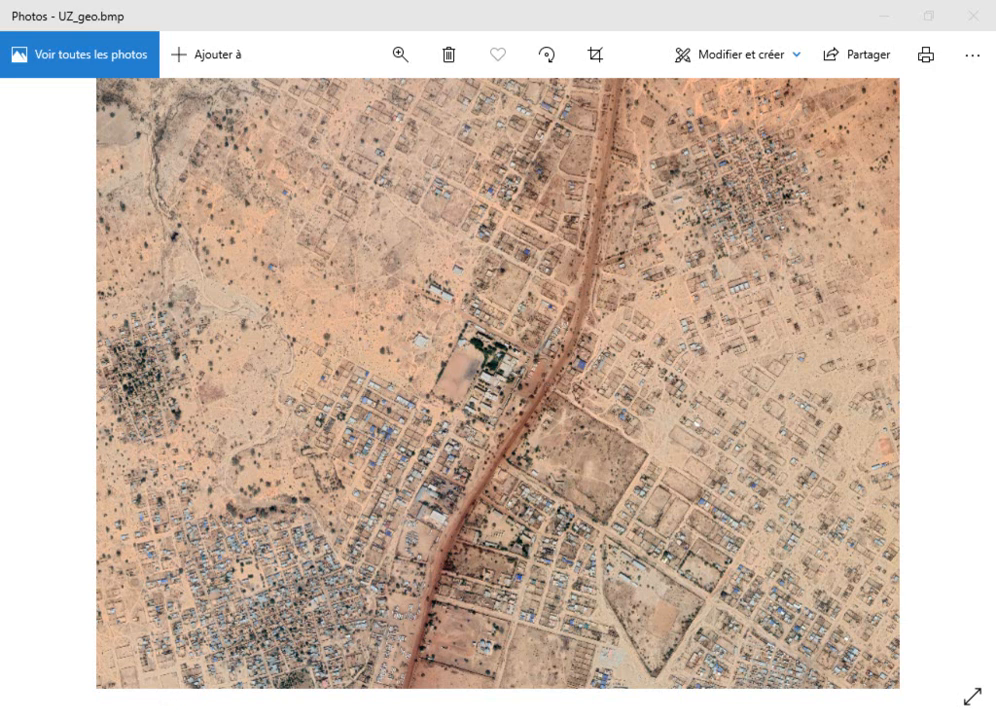
# Switch to ArcMap and save the empty map document as Digitalisation in the BG Géographique folder.
pyautogui.click(107, 651)
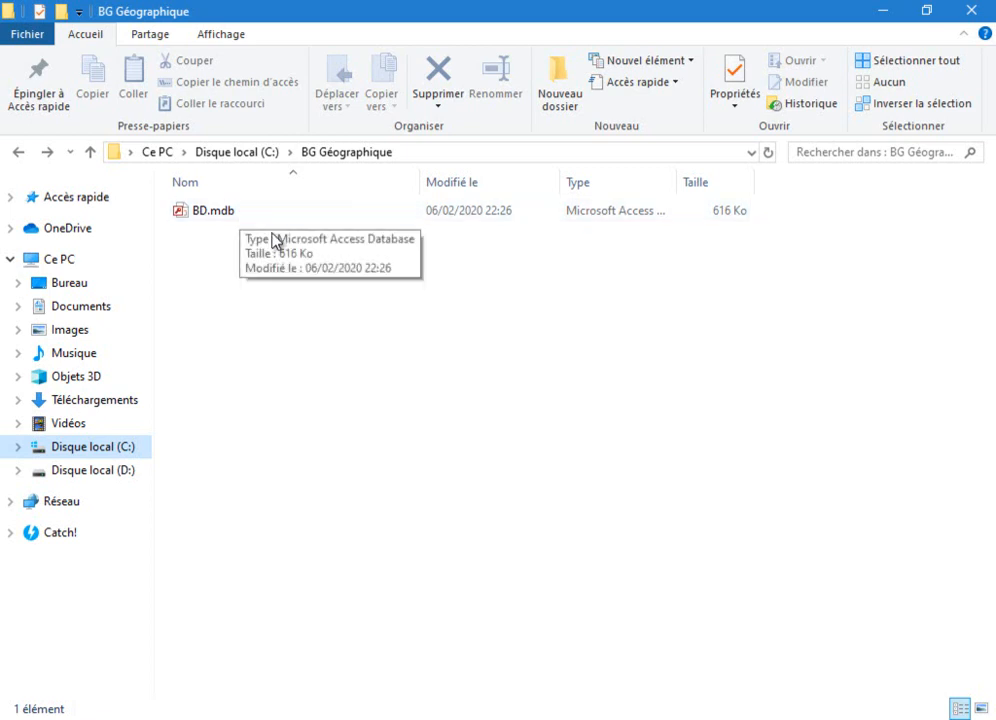
pyautogui.click(308, 719)
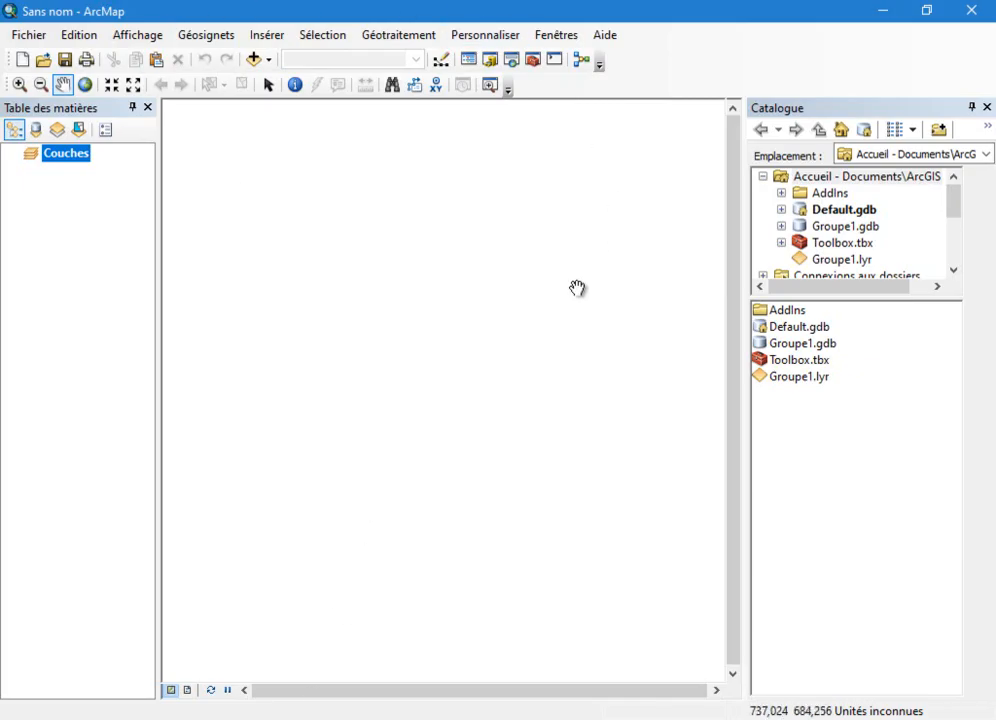
pyautogui.click(66, 66)
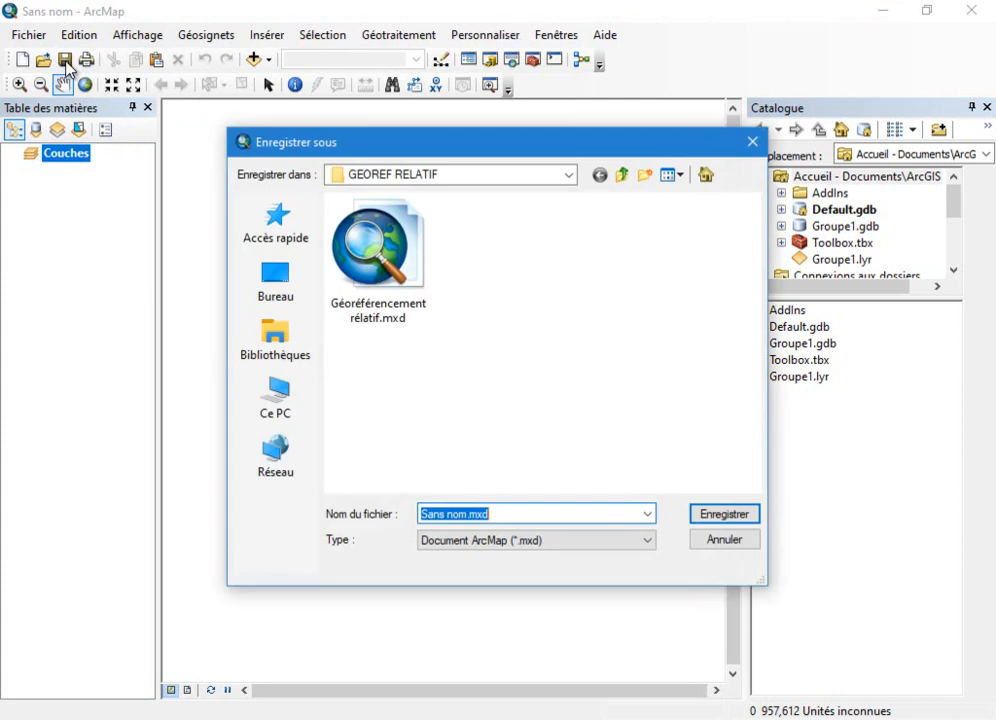
pyautogui.click(621, 176)
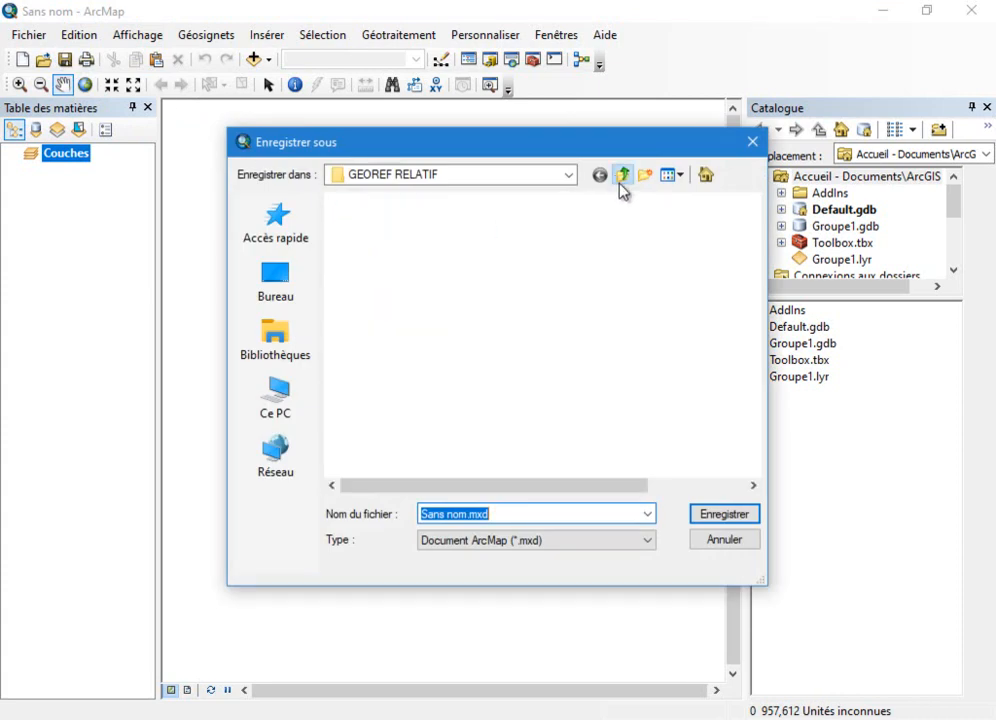
pyautogui.doubleClick(385, 245)
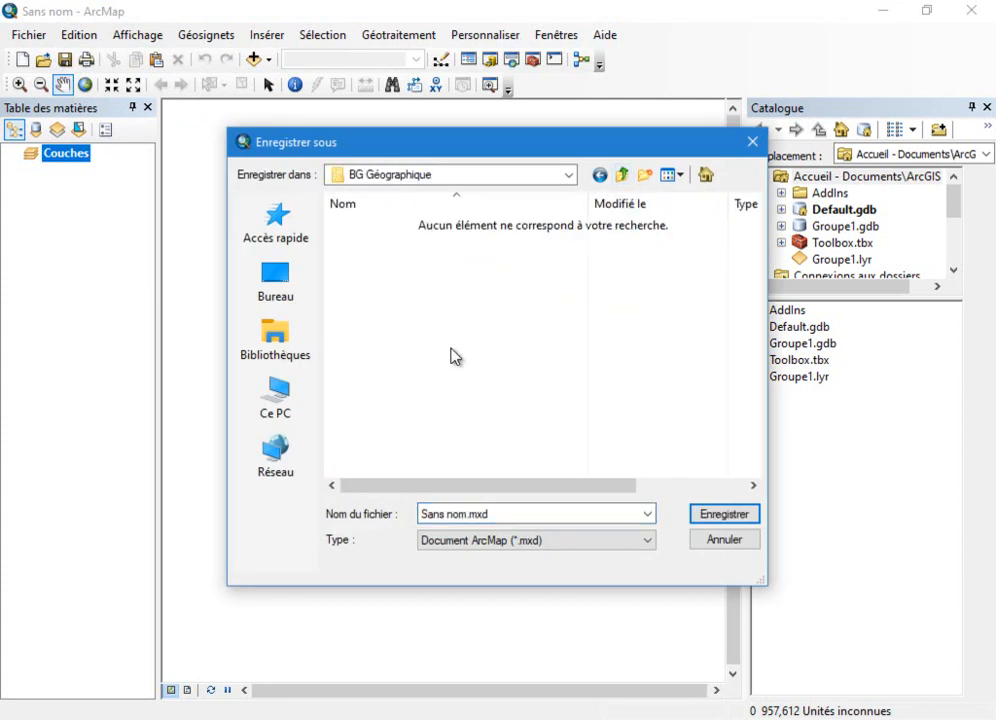
pyautogui.write('Numérisation')
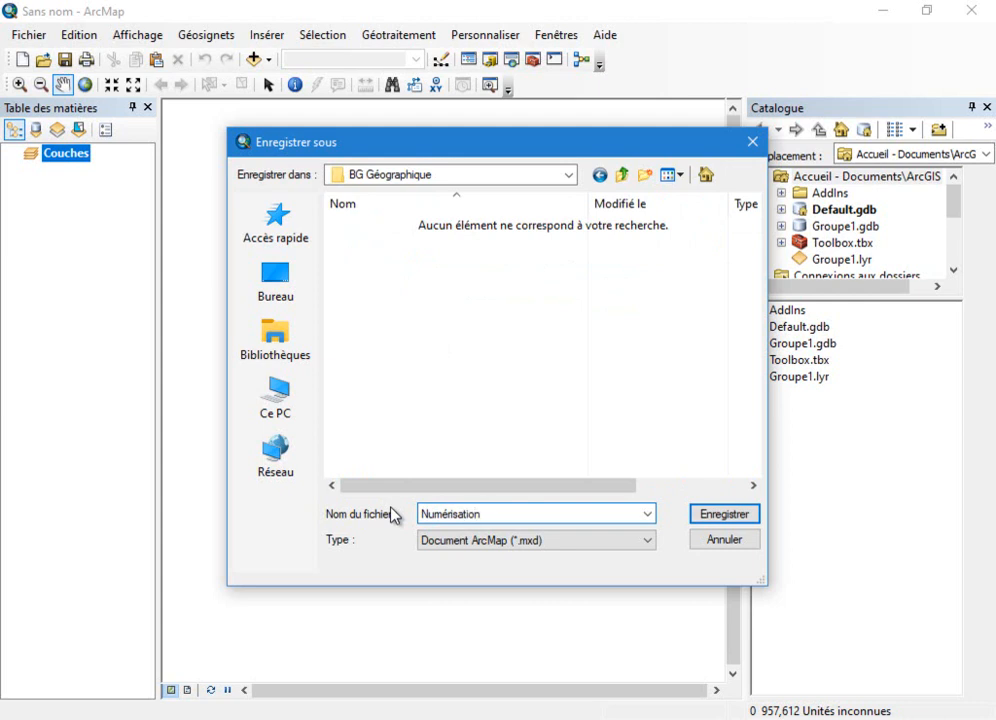
pyautogui.moveTo(509, 517); pyautogui.dragTo(280, 522)
pyautogui.write('Digital')
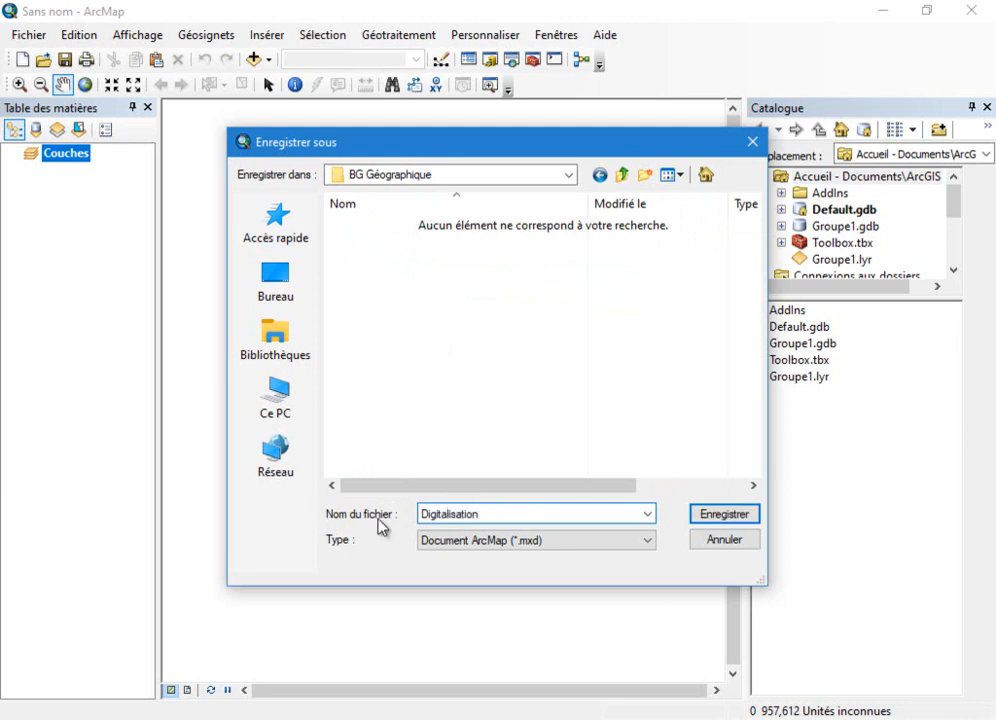
pyautogui.click(724, 514)
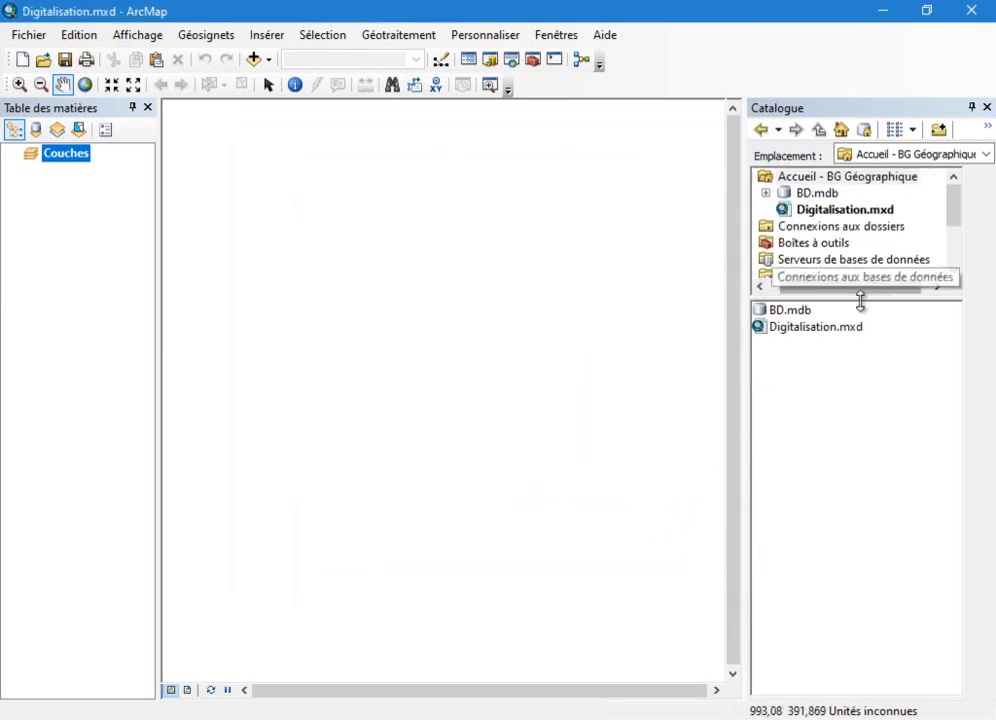
# Add all five feature classes of BD.mdb (Arbre_Isole, Equipement, Habitat, Parcelle, Voie) to the map.
pyautogui.moveTo(860, 297); pyautogui.dragTo(845, 393)
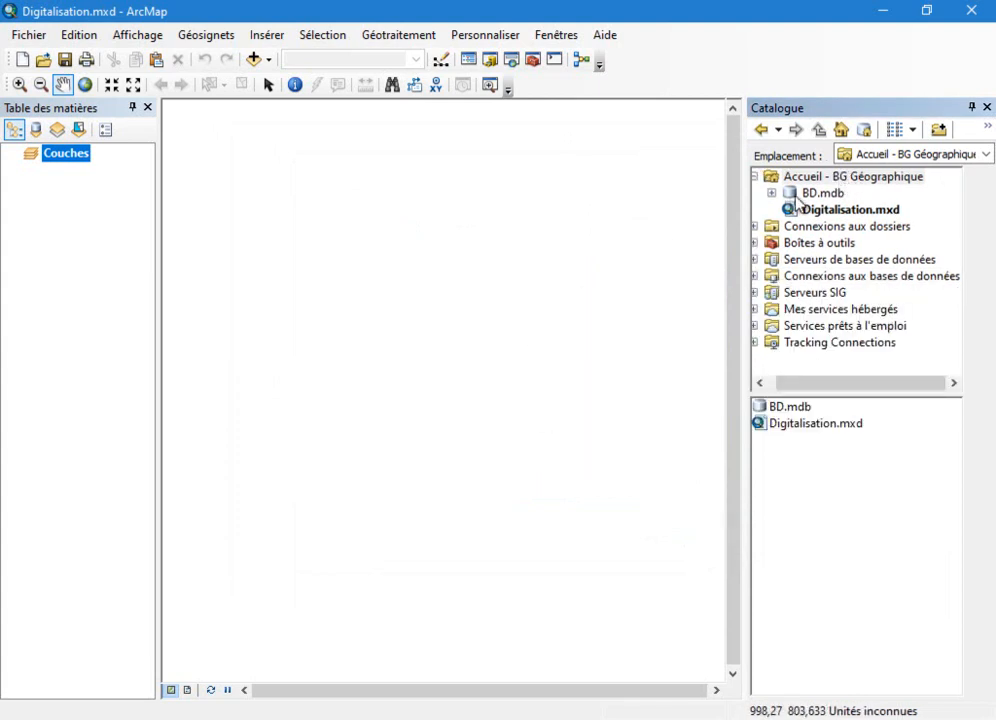
pyautogui.doubleClick(790, 408)
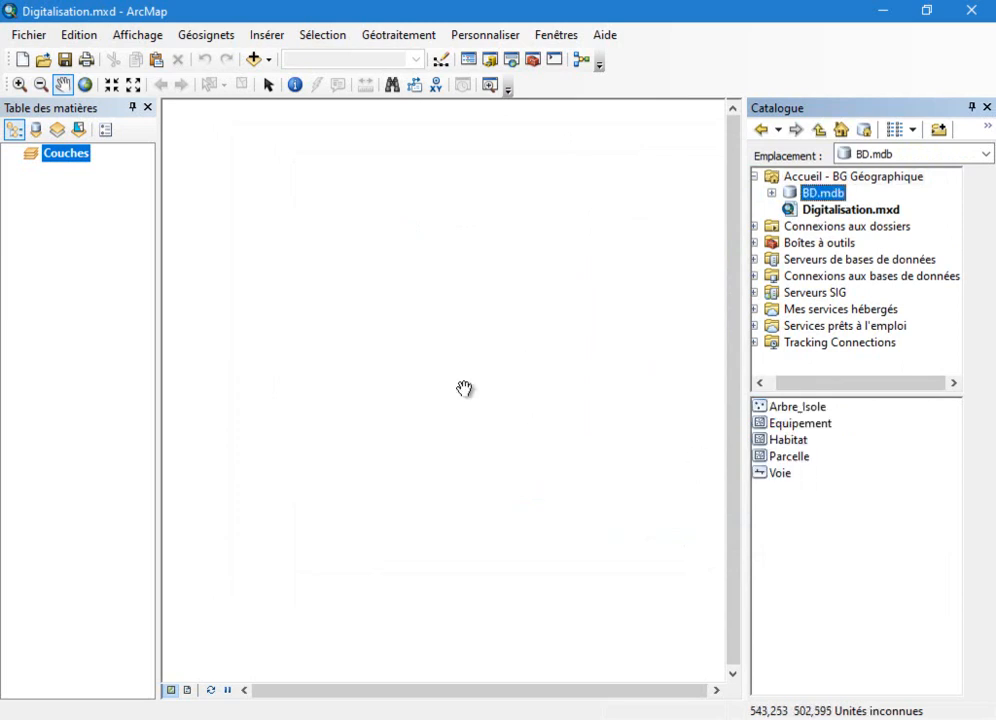
pyautogui.moveTo(850, 532); pyautogui.dragTo(778, 412)
pyautogui.moveTo(842, 555); pyautogui.dragTo(340, 328)
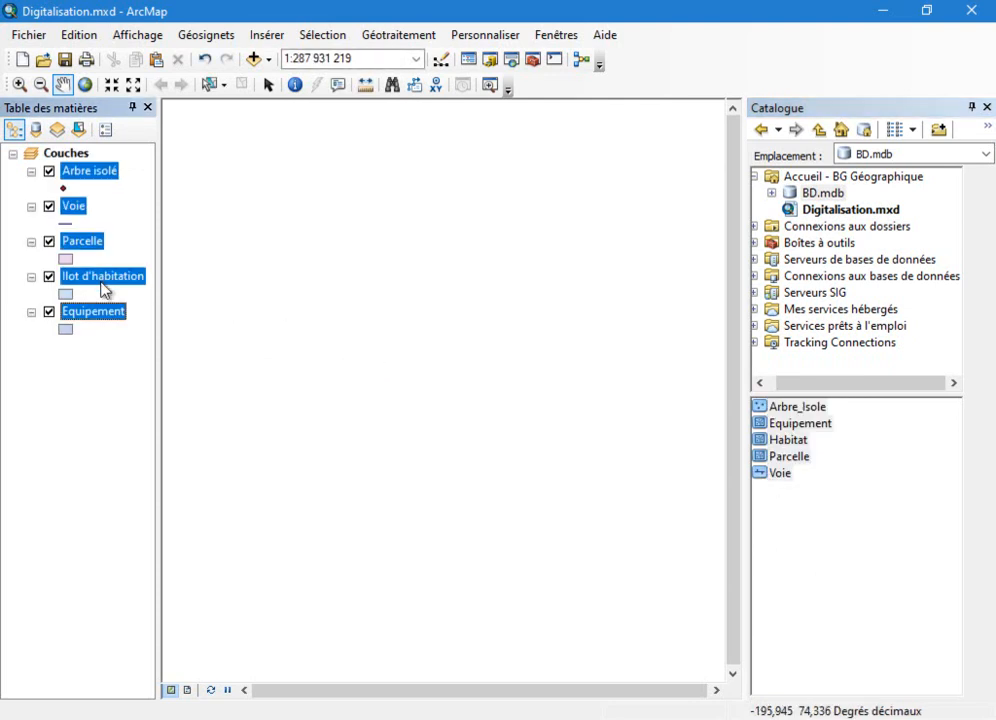
pyautogui.click(96, 349)
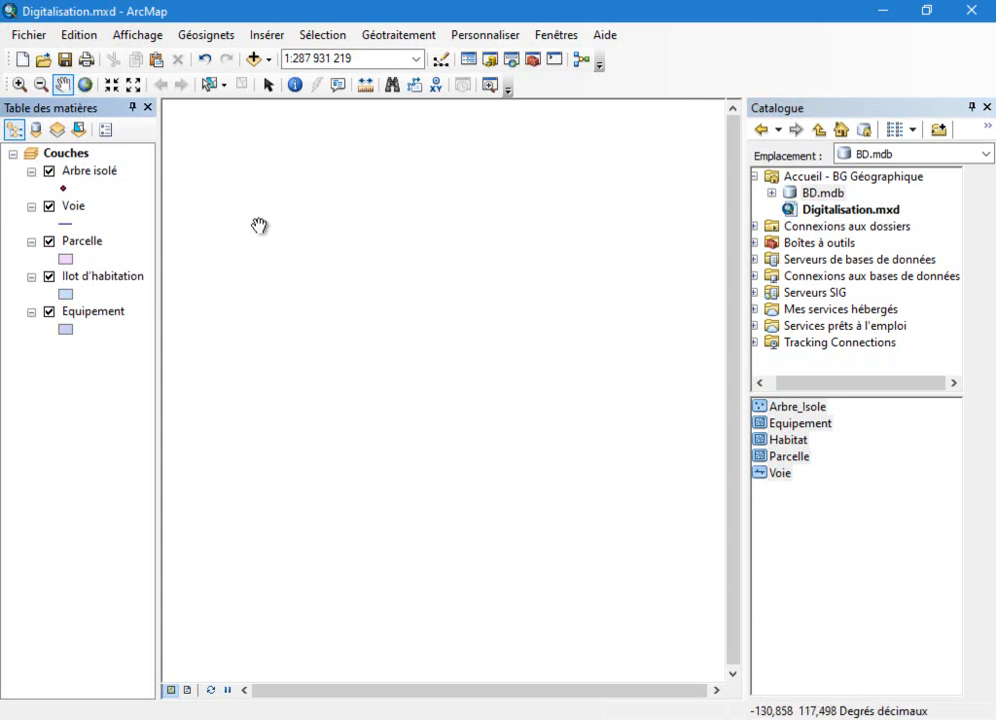
# Check the UZ_geo.bmp image in the TP GEOREFERENCEMENT folder in File Explorer, and return to ArcMap.
pyautogui.moveTo(180, 691)
pyautogui.click(289, 663)
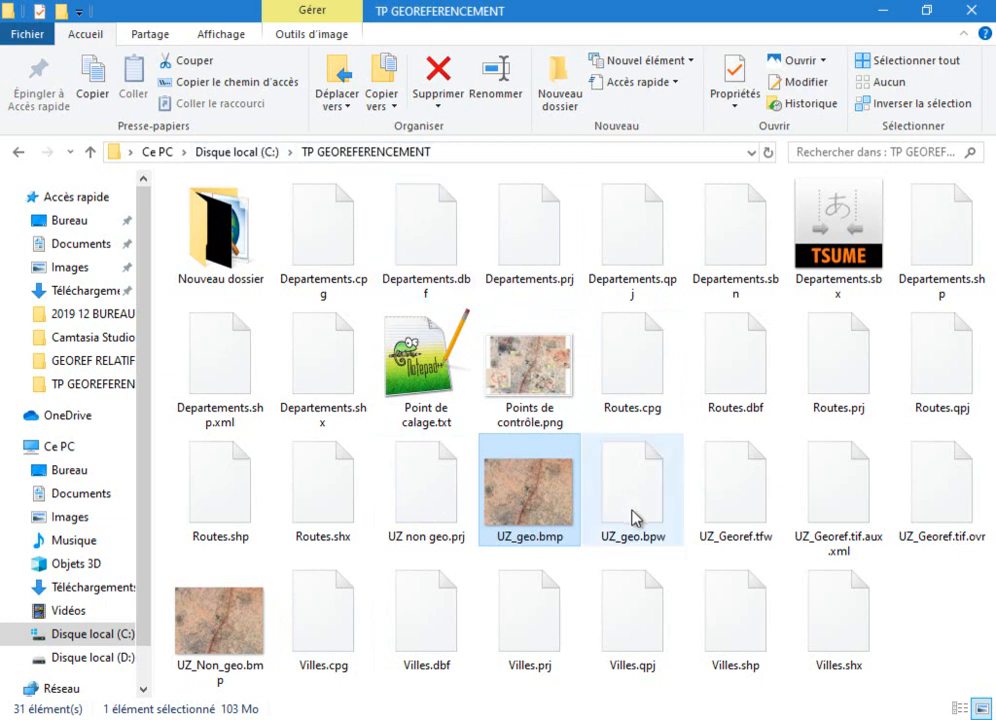
pyautogui.moveTo(528, 537)
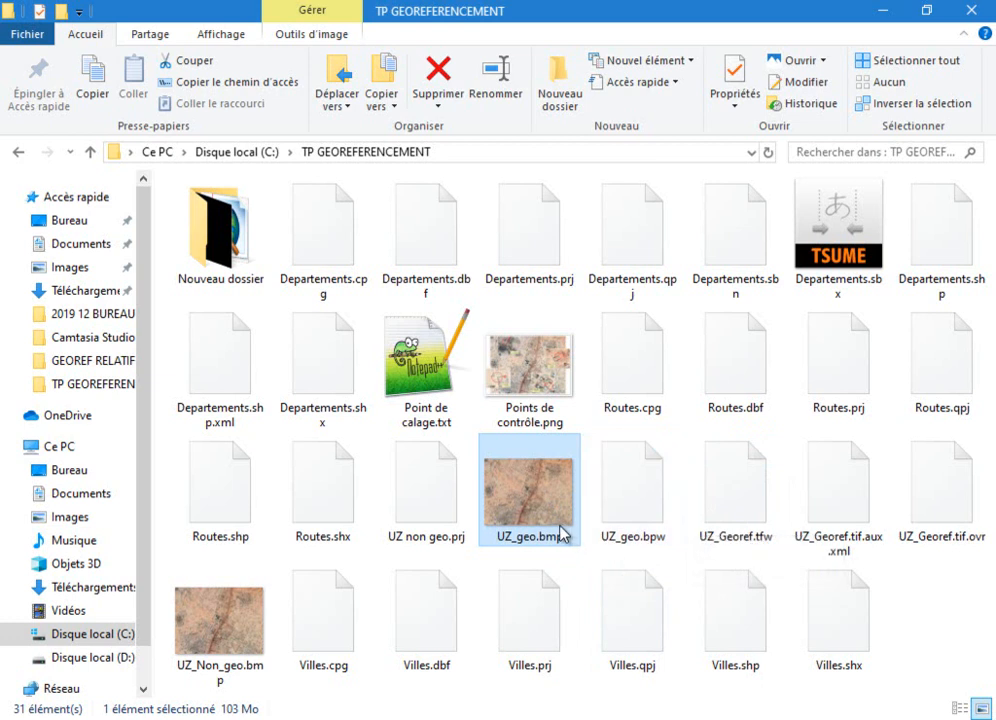
pyautogui.moveTo(308, 718)
pyautogui.click(338, 670)
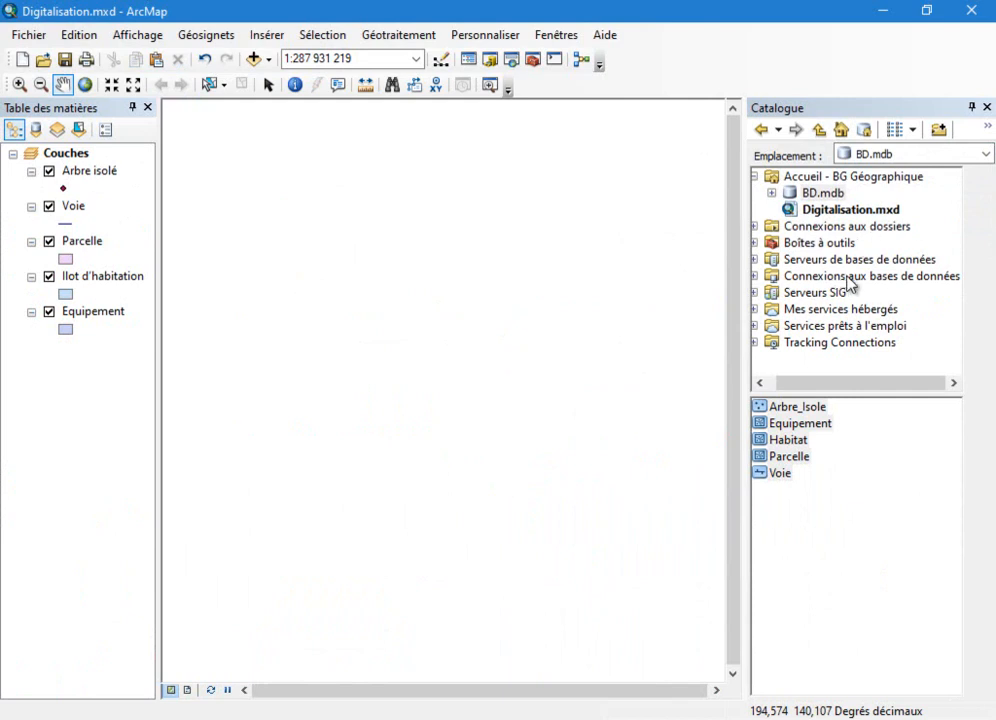
# Create a folder connection to C:\TP GEOREFERENCEMENT while adding data, and leave the dialog without adding a dataset.
pyautogui.click(253, 58)
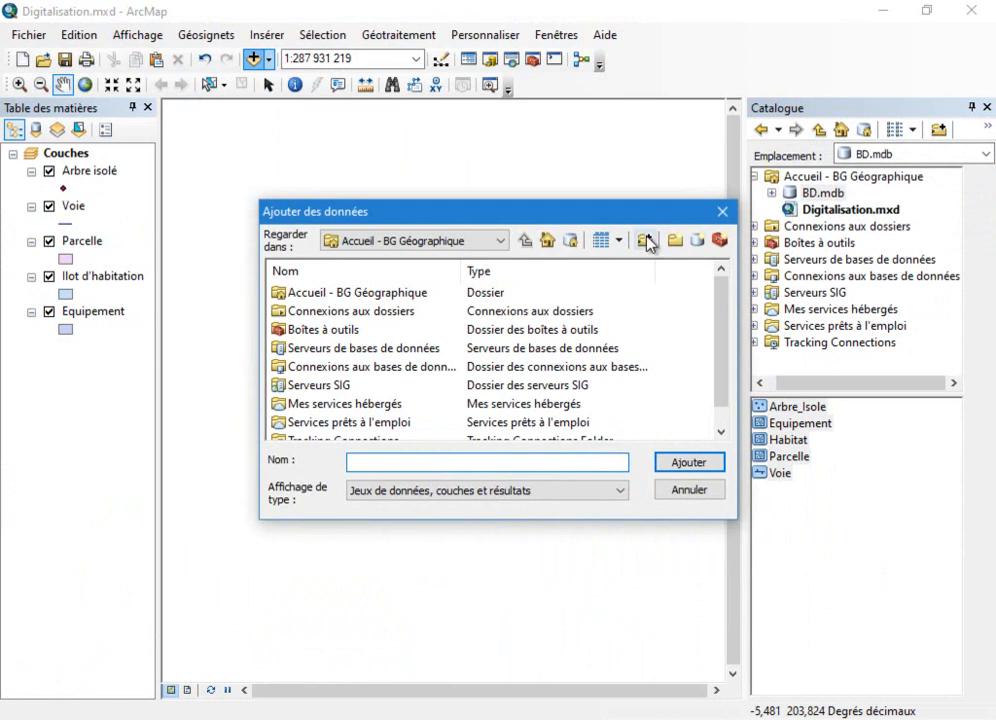
pyautogui.click(647, 243)
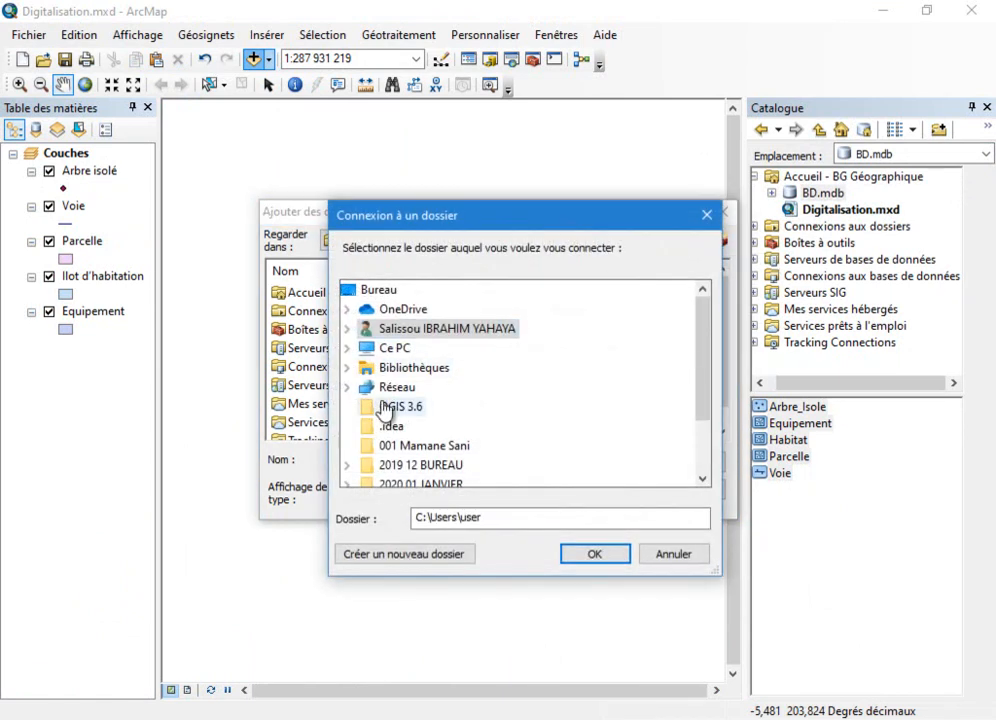
pyautogui.doubleClick(367, 348)
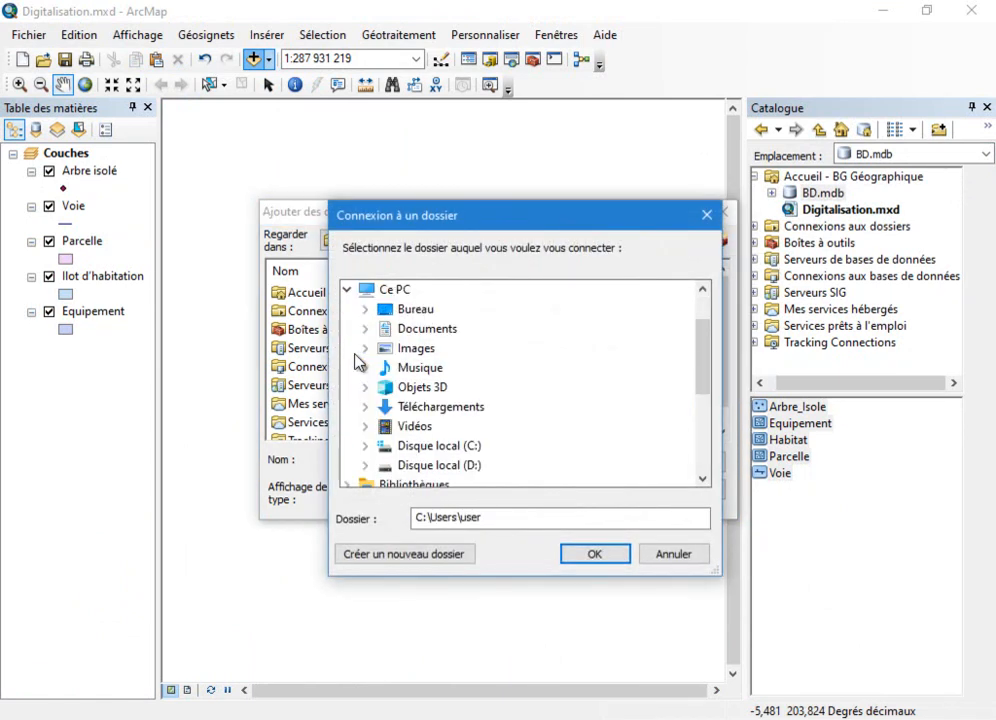
pyautogui.scroll(-1, 440, 395)
pyautogui.doubleClick(440, 387)
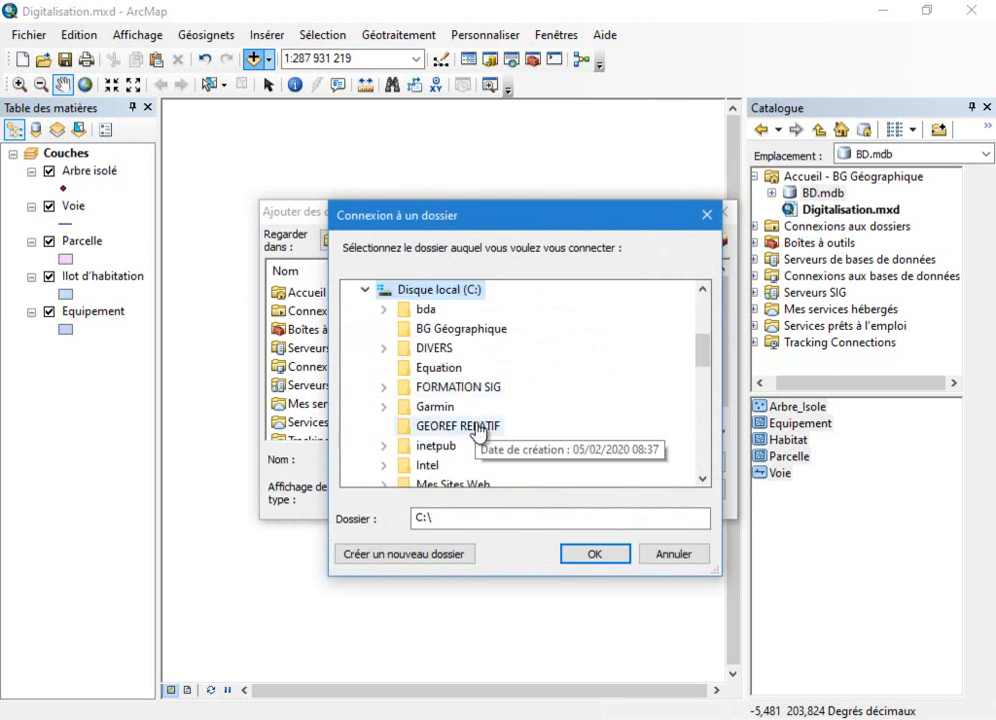
pyautogui.scroll(-2, 476, 418)
pyautogui.scroll(-3, 475, 440)
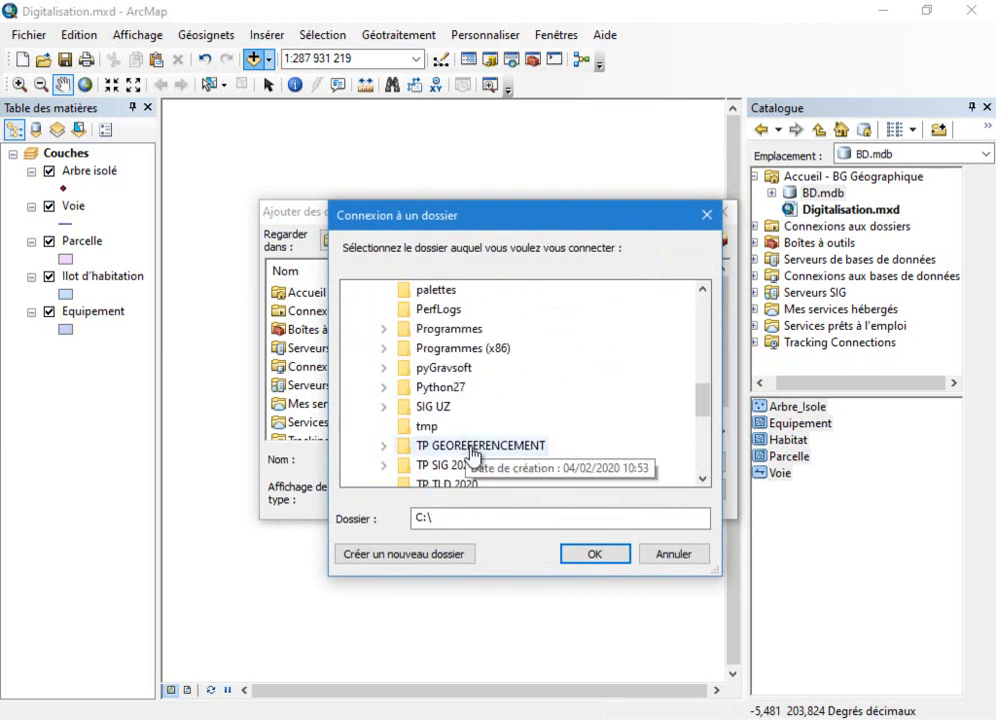
pyautogui.click(470, 446)
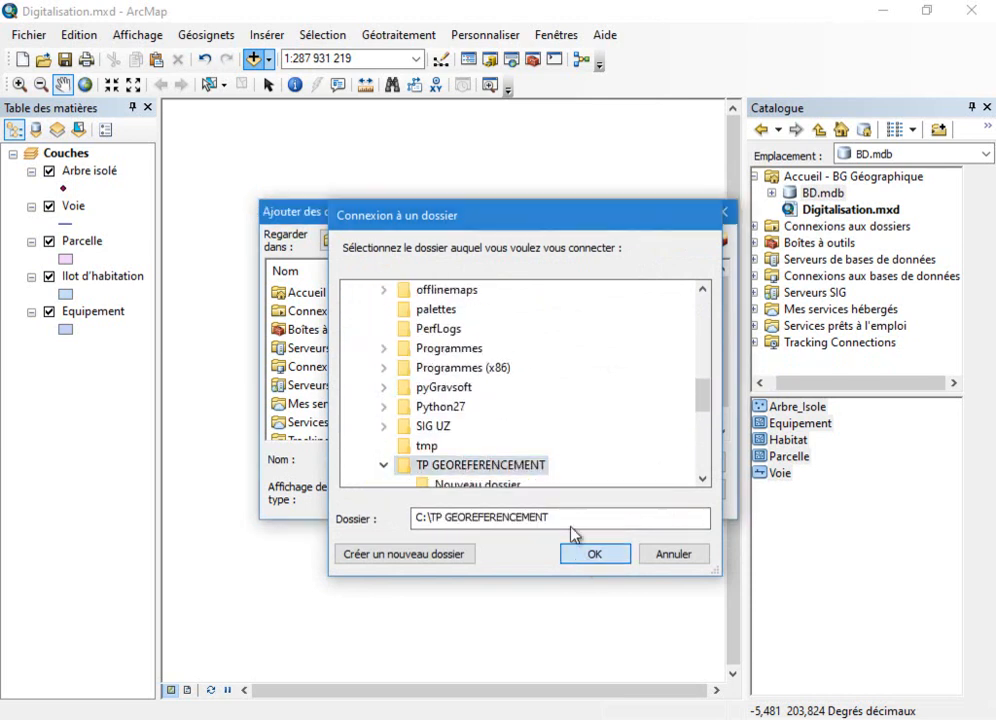
pyautogui.click(587, 555)
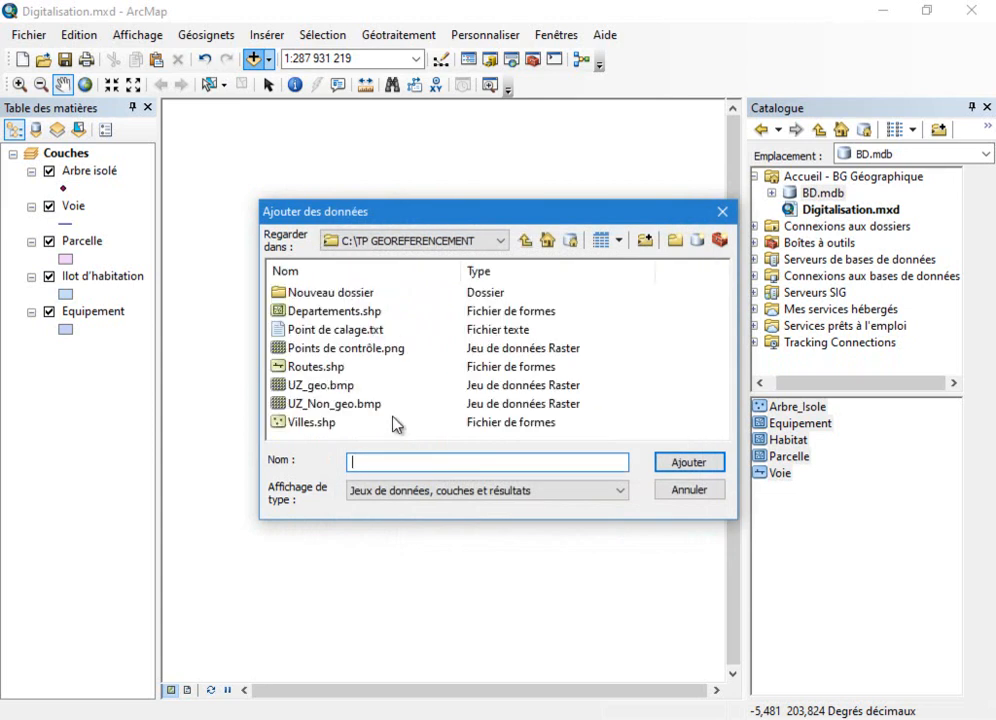
pyautogui.click(336, 389)
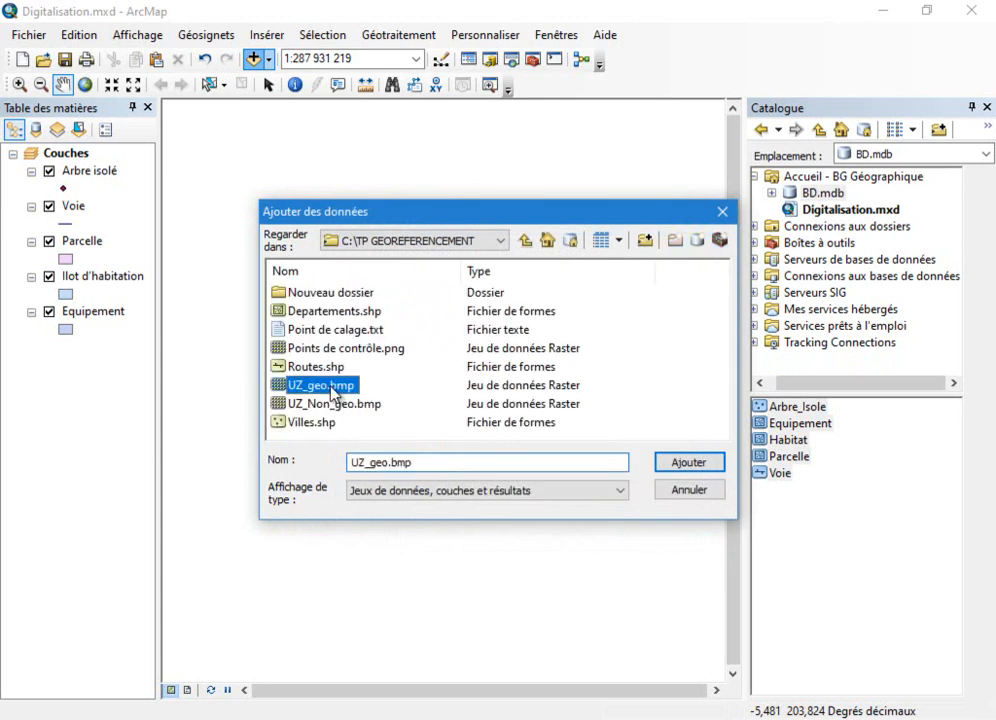
pyautogui.click(689, 494)
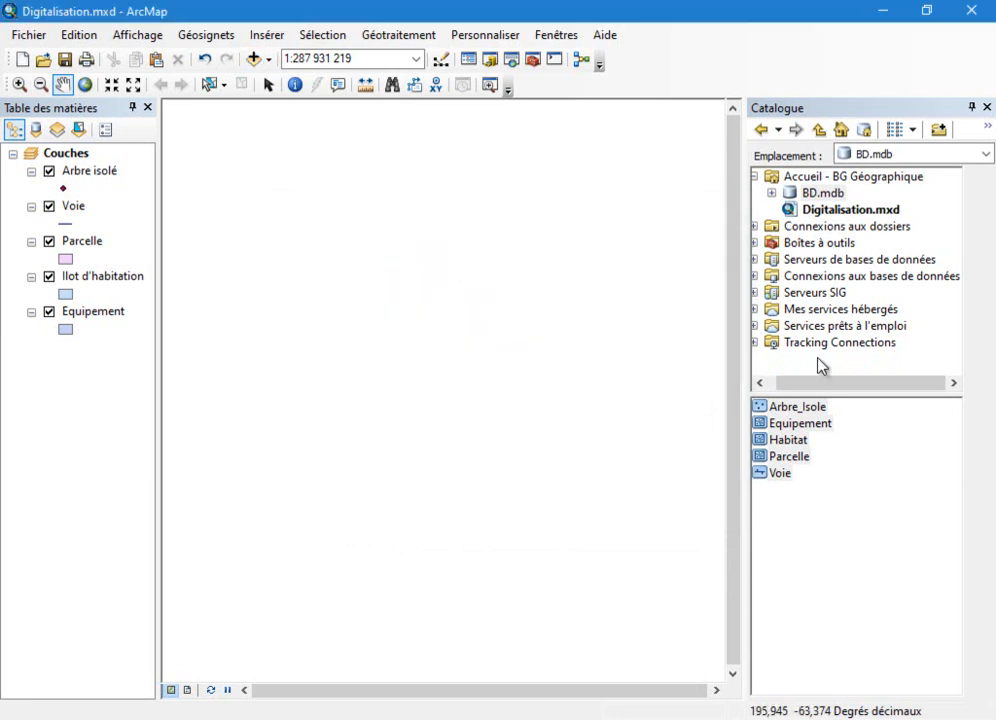
# Add UZ_geo.bmp from the connected C:\TP GEOREFERENCEMENT folder to the map and zoom to that layer.
pyautogui.click(755, 226)
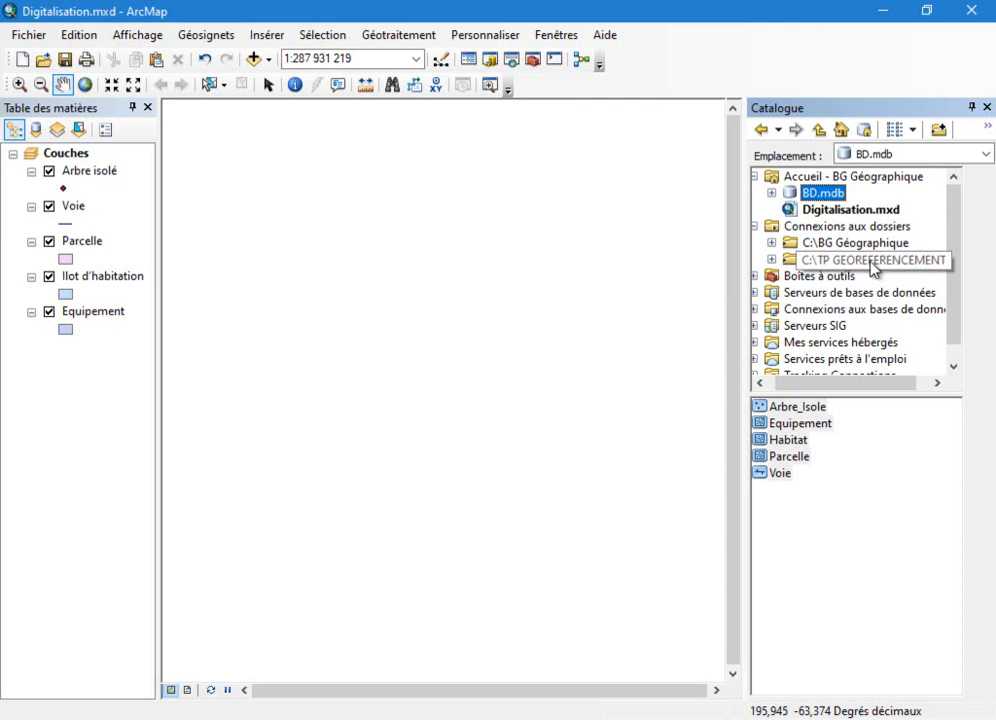
pyautogui.click(771, 260)
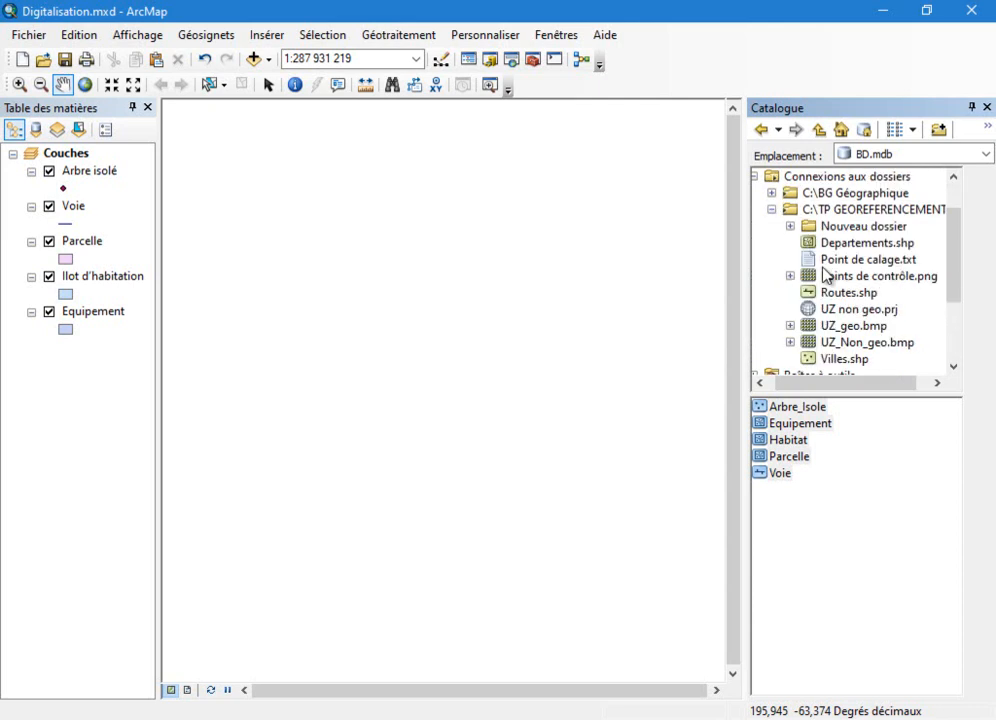
pyautogui.click(868, 210)
pyautogui.moveTo(812, 508); pyautogui.dragTo(310, 332)
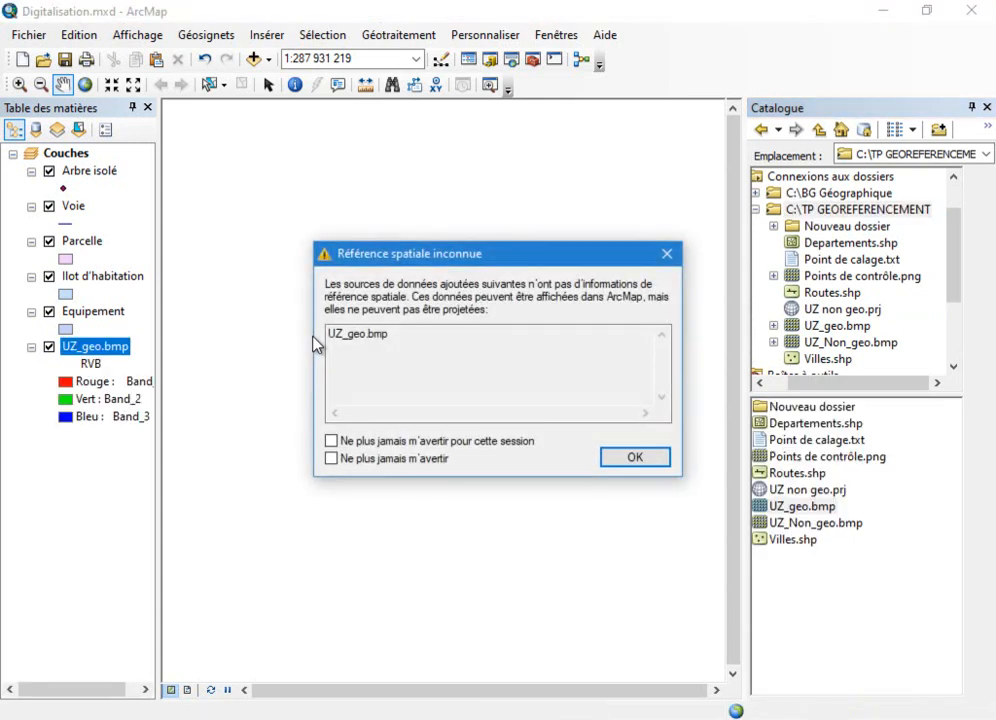
pyautogui.click(630, 456)
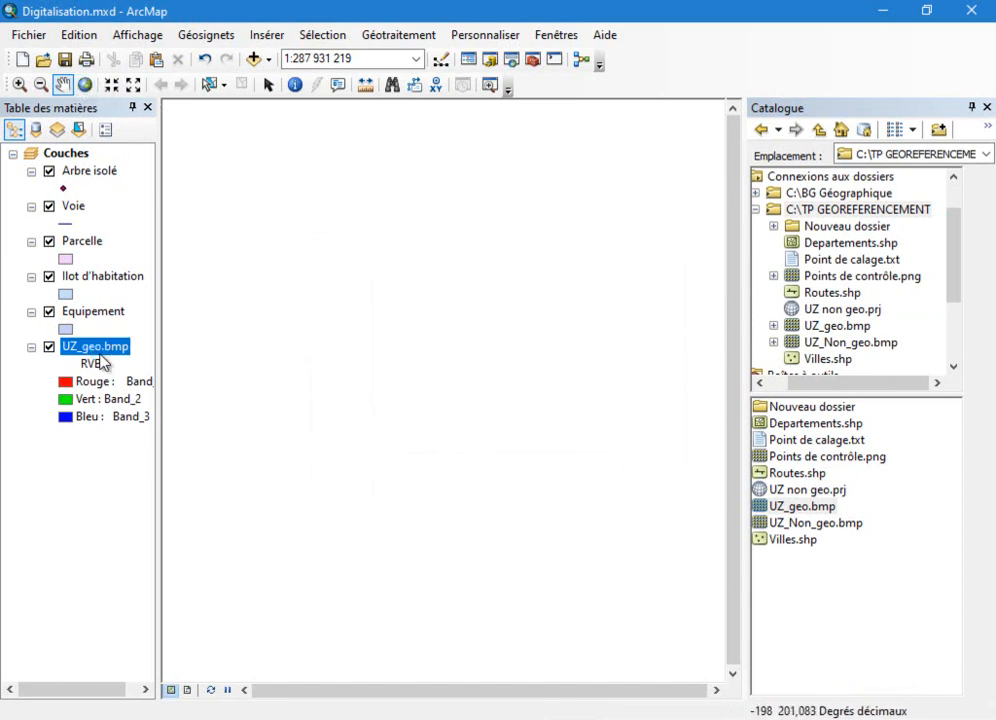
pyautogui.rightClick(95, 346)
pyautogui.click(140, 447)
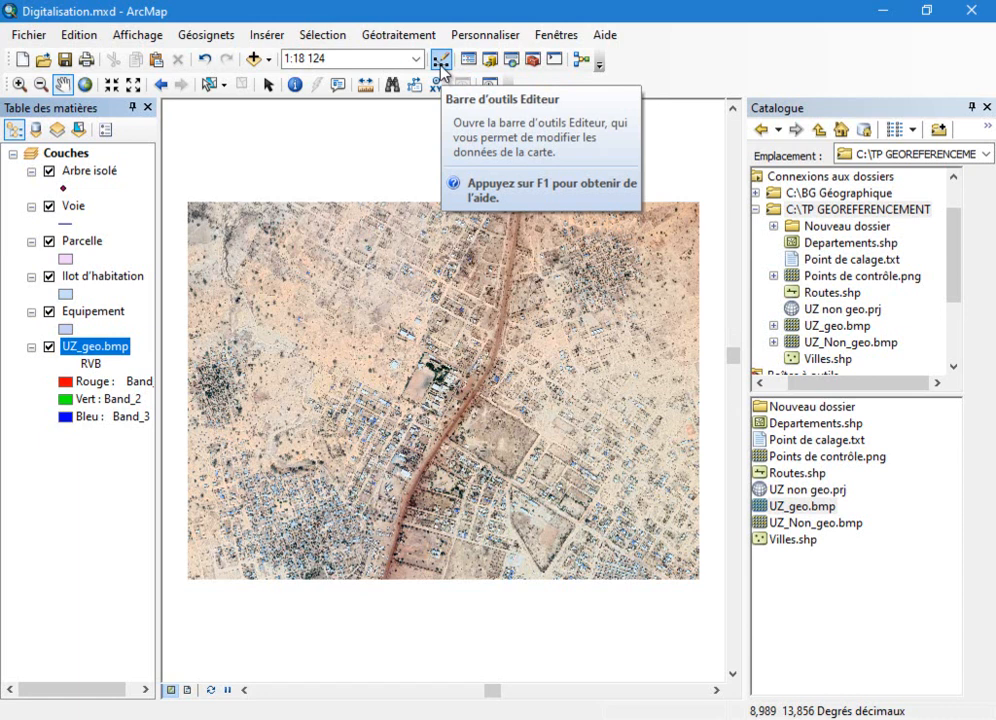
# Display the Éditeur toolbar over the map and start an edit session.
pyautogui.rightClick(703, 81)
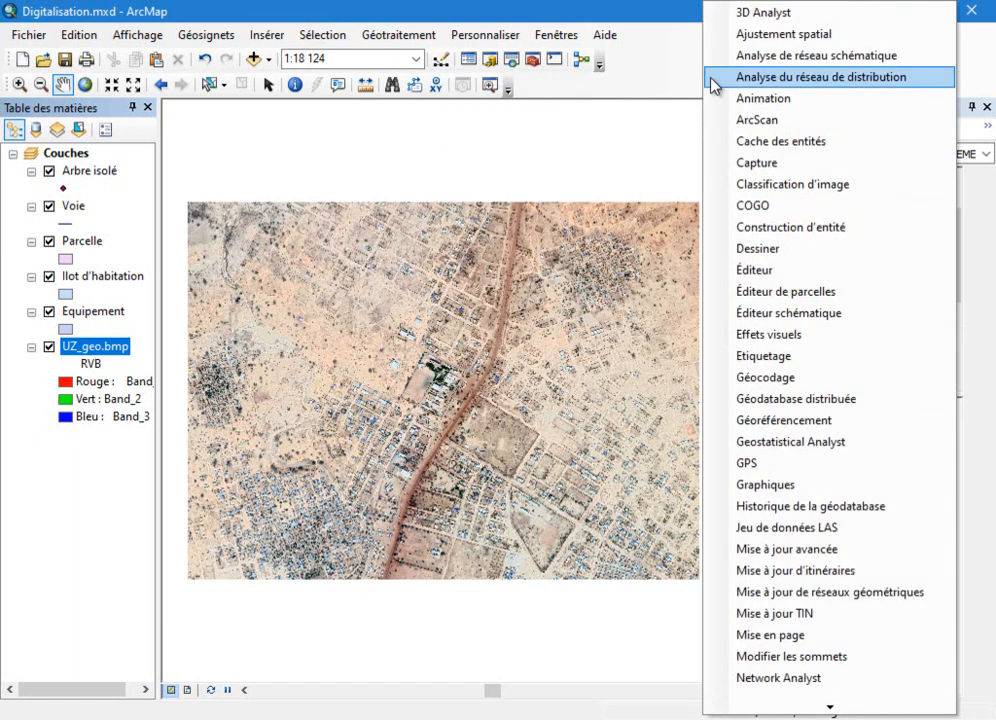
pyautogui.click(787, 272)
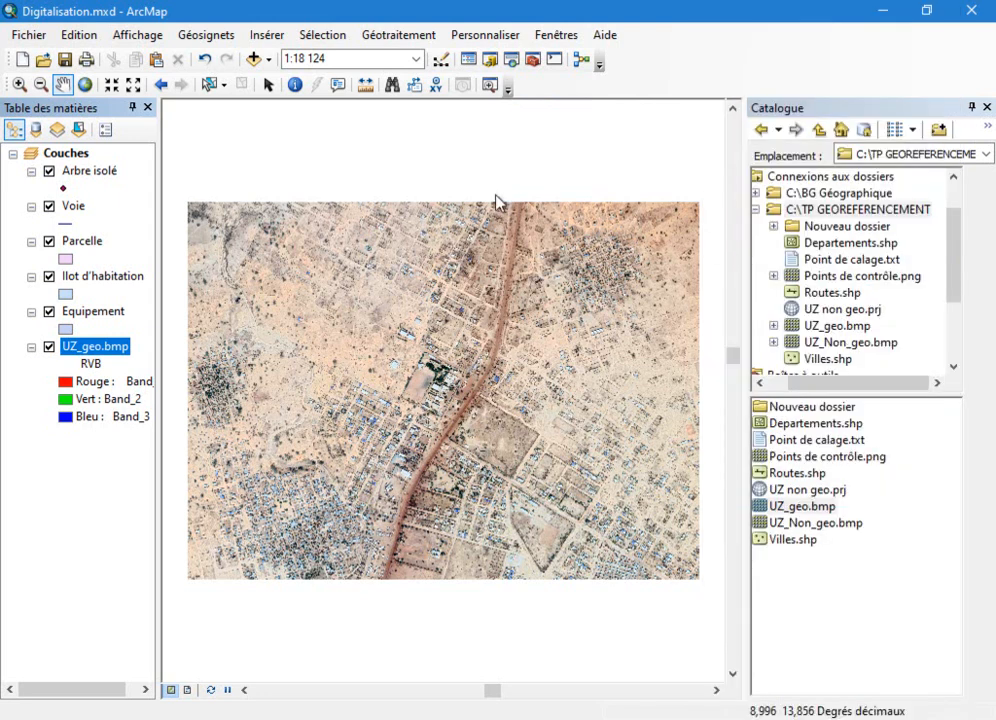
pyautogui.moveTo(610, 208); pyautogui.dragTo(545, 147)
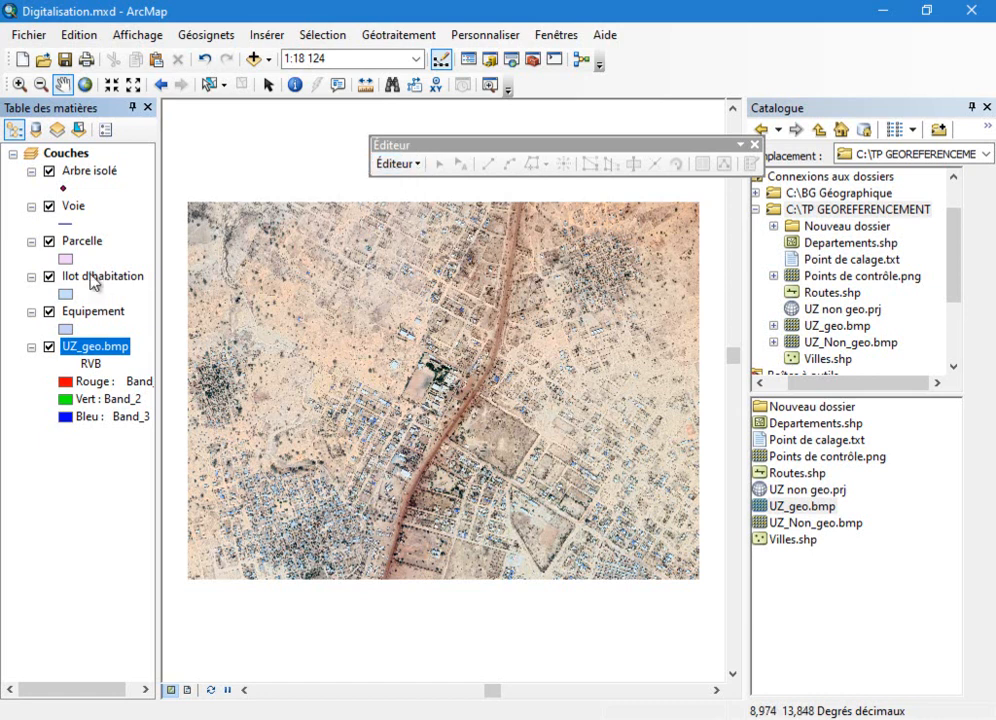
pyautogui.click(412, 166)
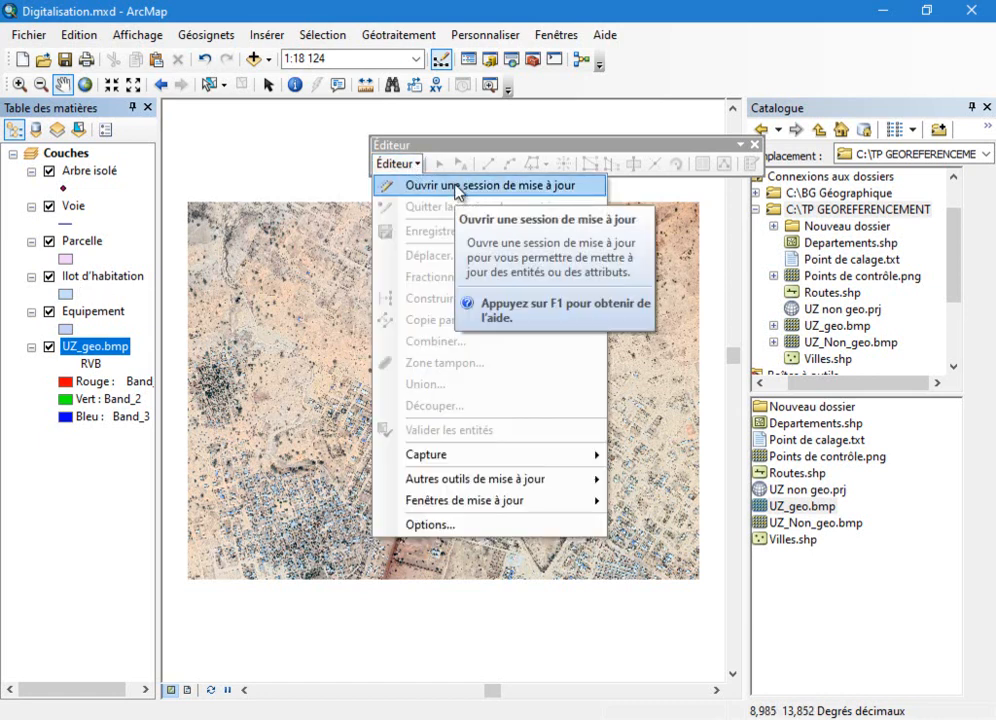
pyautogui.click(455, 187)
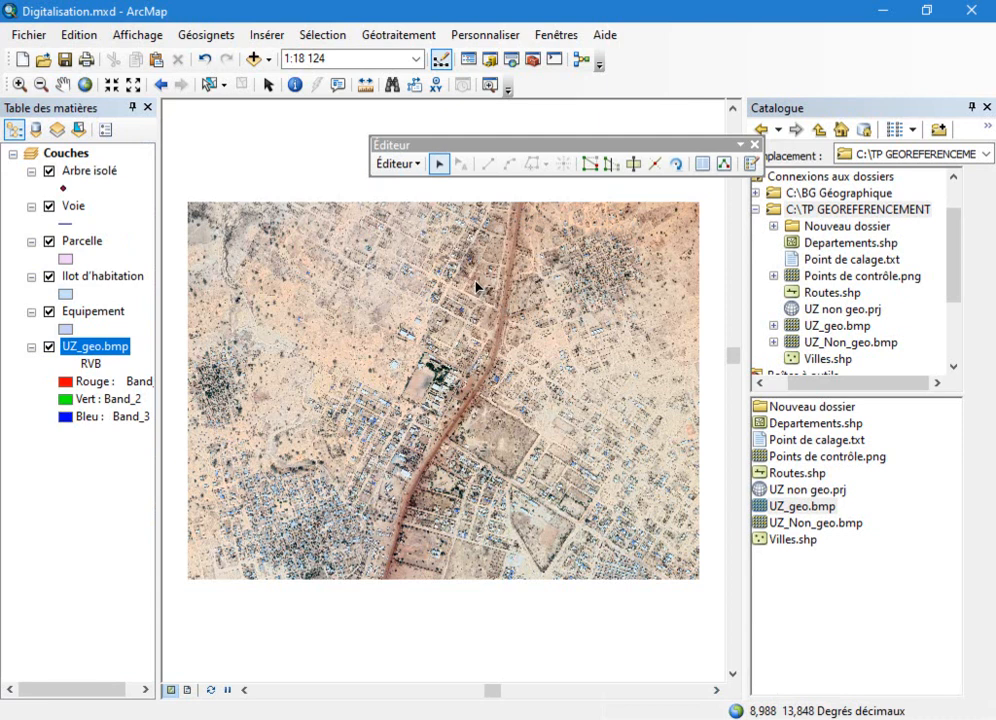
# Change the Arbre isolé layer's point symbol to the green Astérisque 2 marker.
pyautogui.doubleClick(63, 188)
pyautogui.scroll(-5, 460, 400)
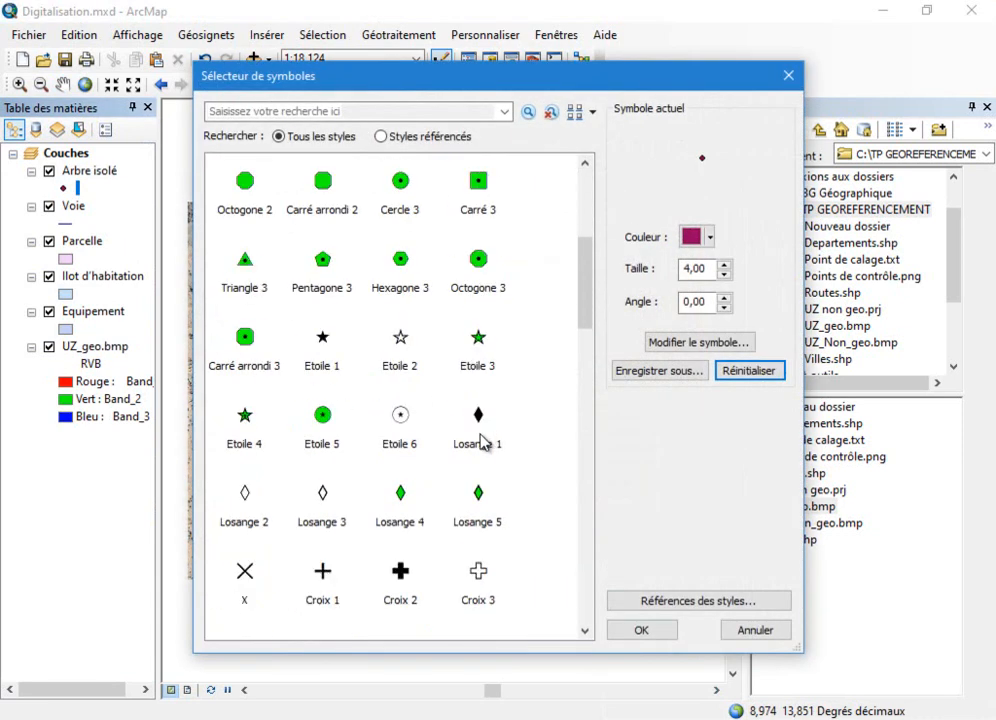
pyautogui.scroll(-6, 481, 450)
pyautogui.scroll(2, 482, 465)
pyautogui.click(479, 340)
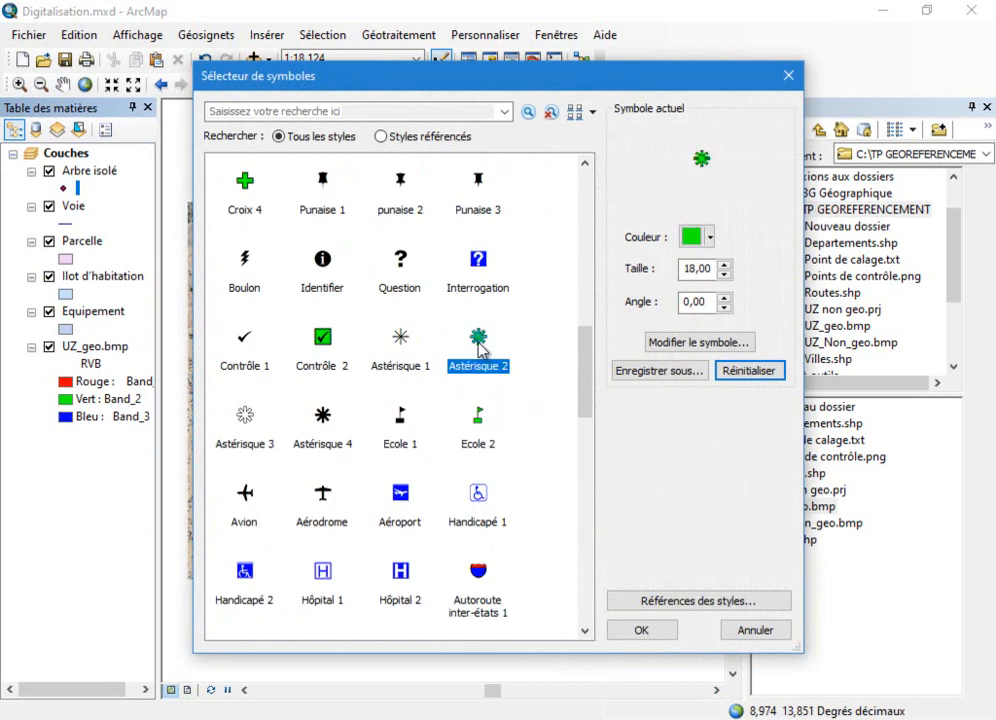
pyautogui.click(660, 630)
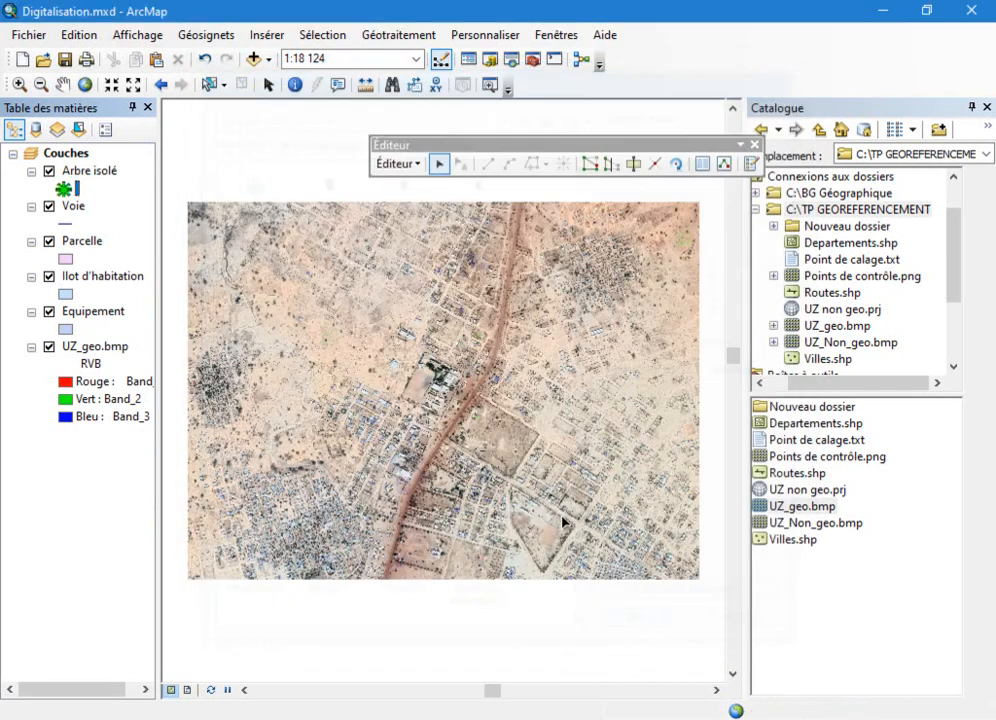
# Change the Voie layer's line symbol to the Autoroute style.
pyautogui.doubleClick(66, 222)
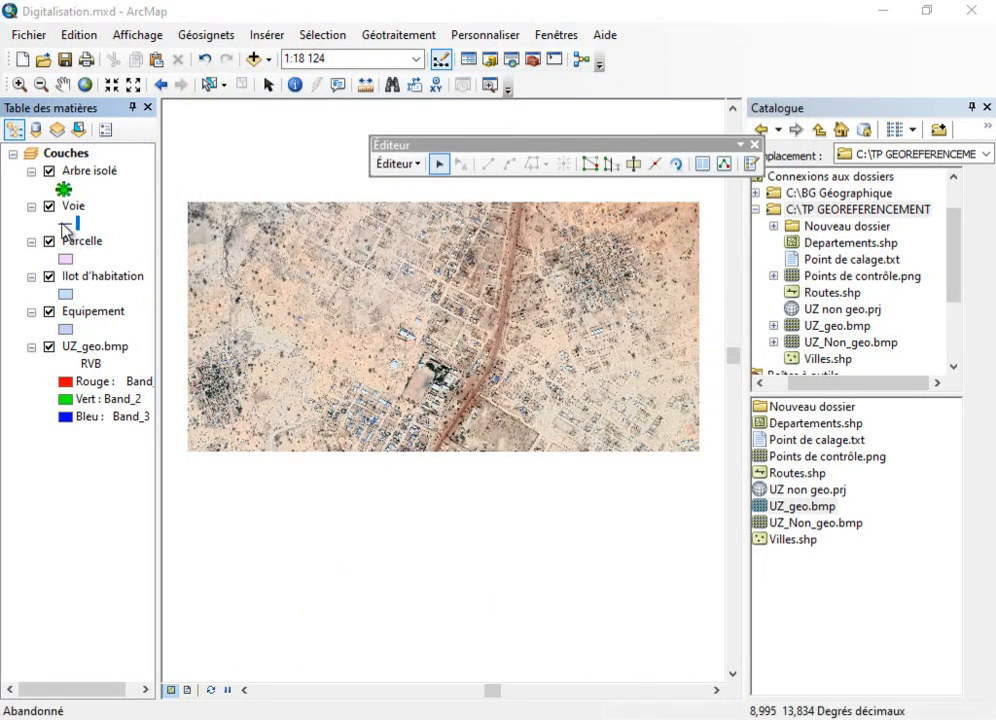
pyautogui.click(251, 305)
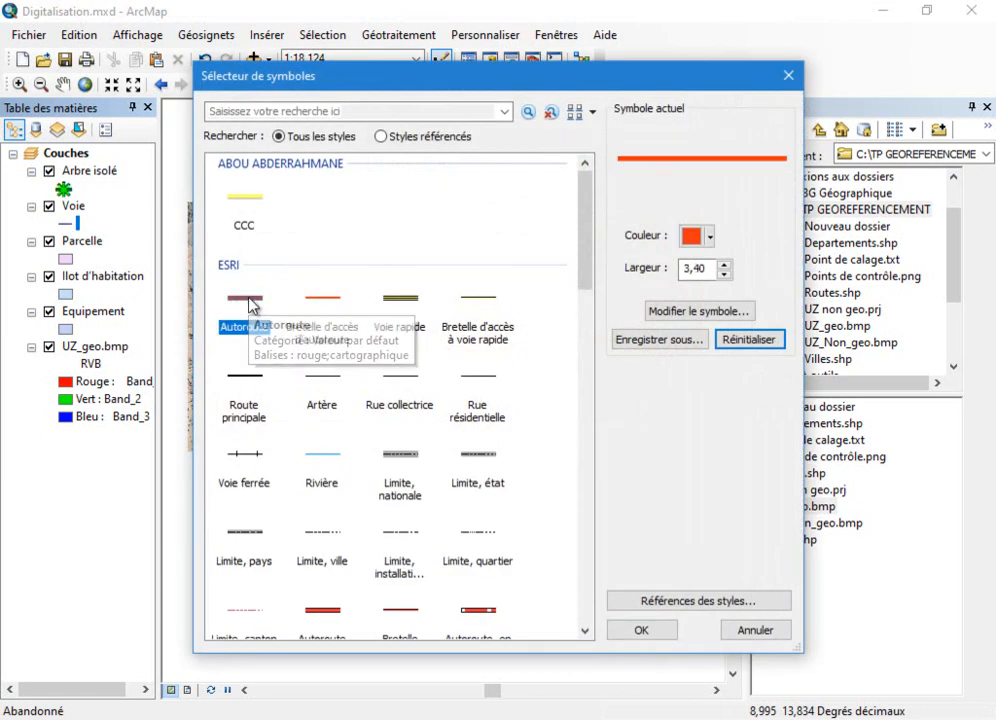
pyautogui.click(642, 630)
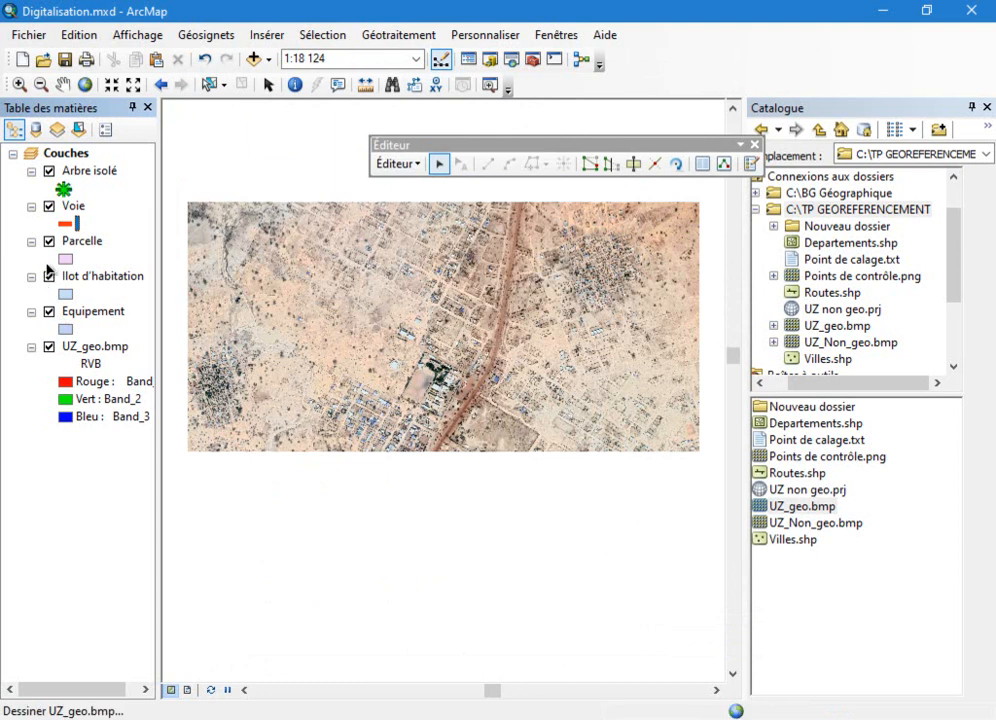
# Give the Parcelle layer the hollow Creux symbol with a thicker magenta outline.
pyautogui.click(68, 263)
pyautogui.click(478, 196)
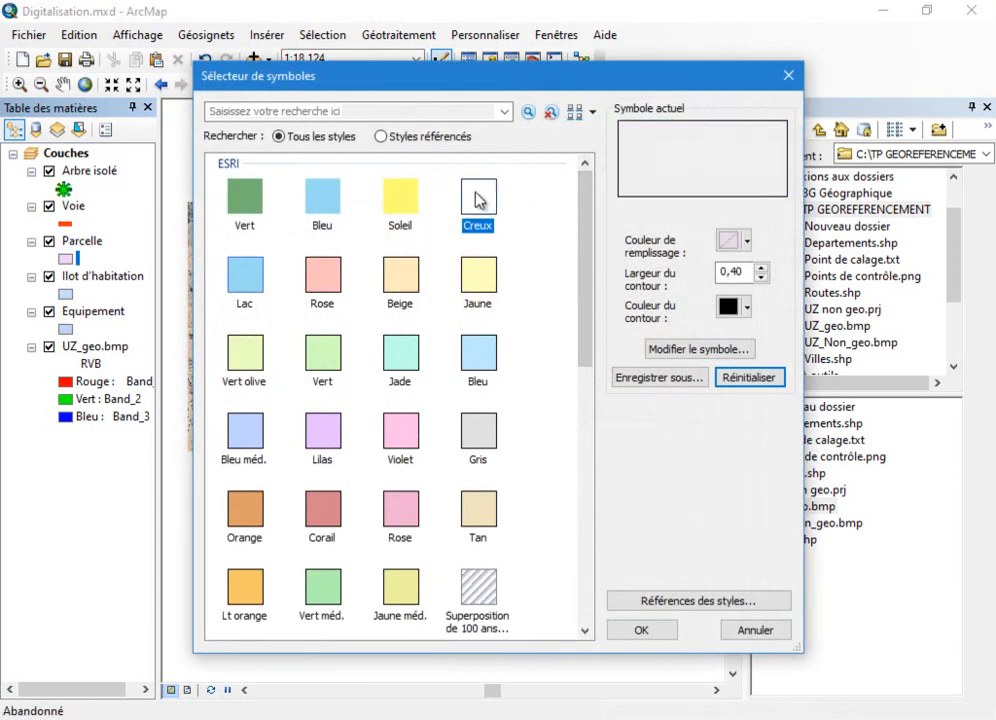
pyautogui.click(760, 267)
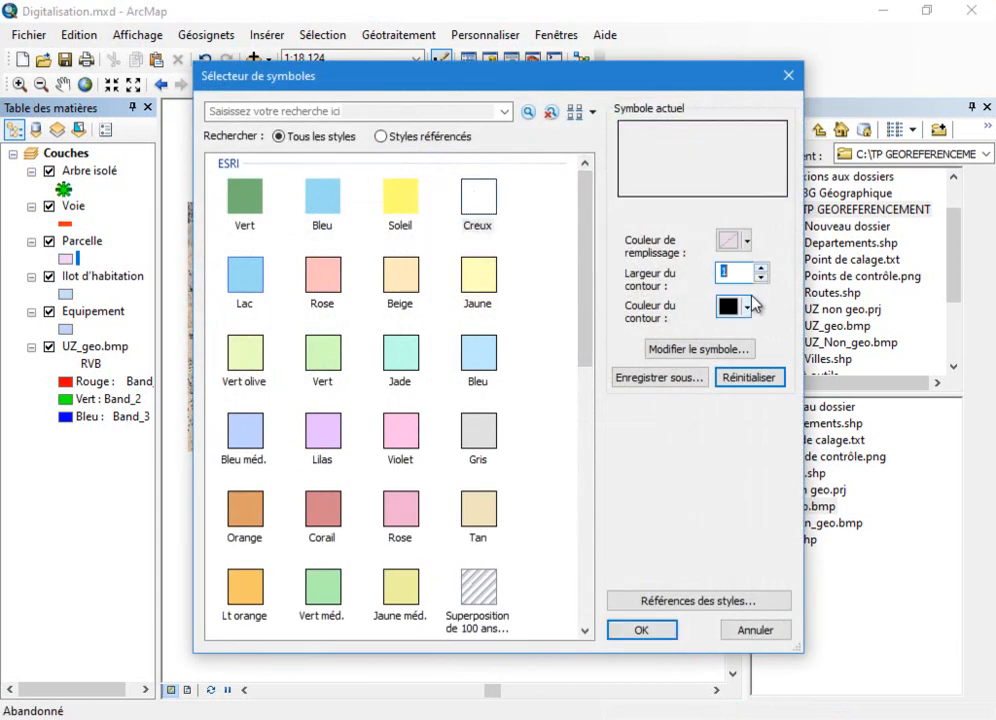
pyautogui.click(748, 307)
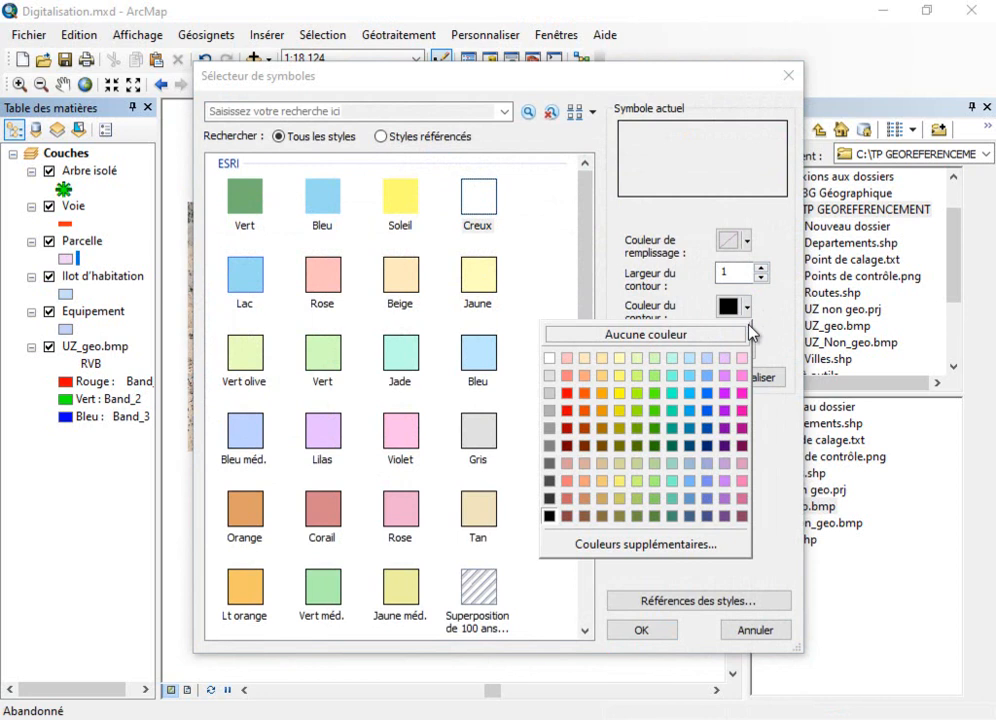
pyautogui.click(744, 414)
pyautogui.click(761, 268)
pyautogui.click(672, 626)
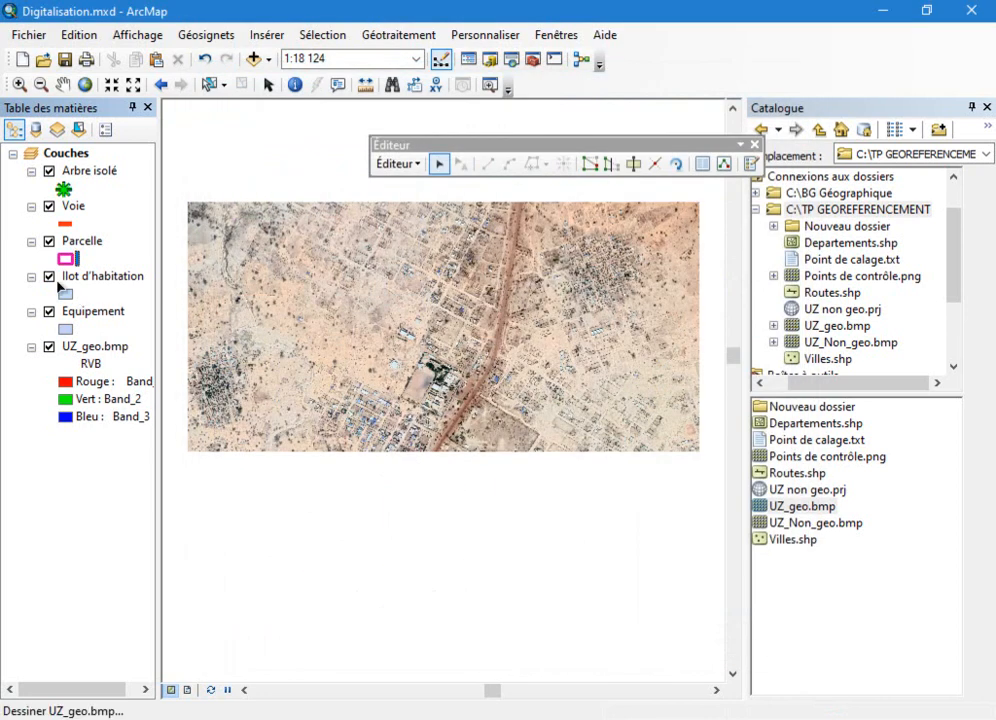
# Give the Ilot d'habitation layer the hollow Creux symbol with a thicker light blue outline.
pyautogui.click(66, 293)
pyautogui.click(495, 205)
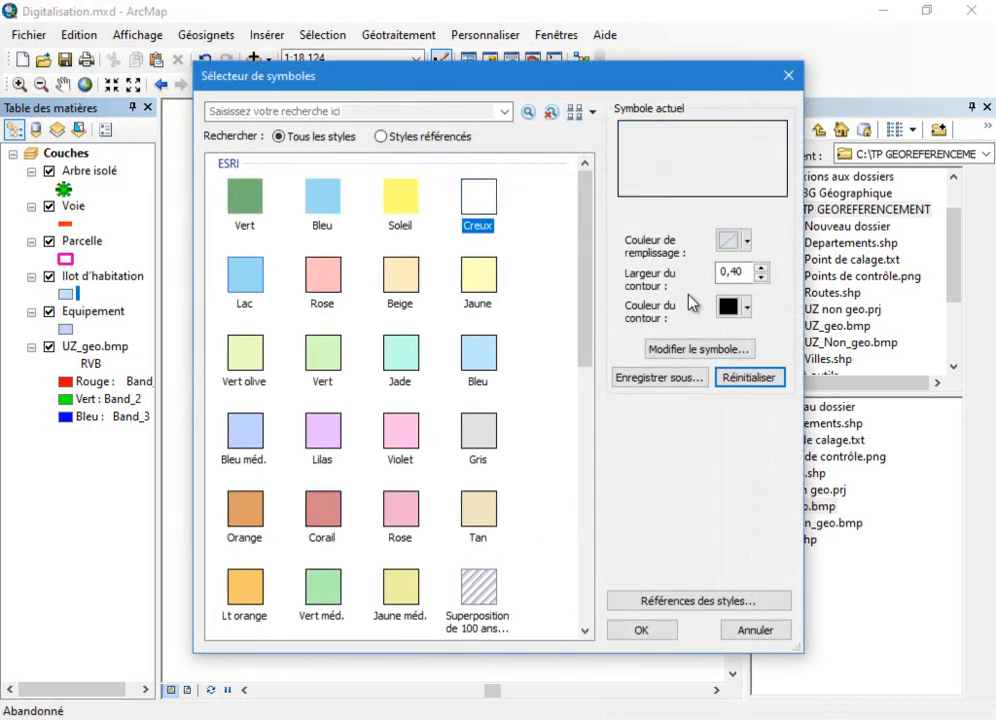
pyautogui.click(746, 307)
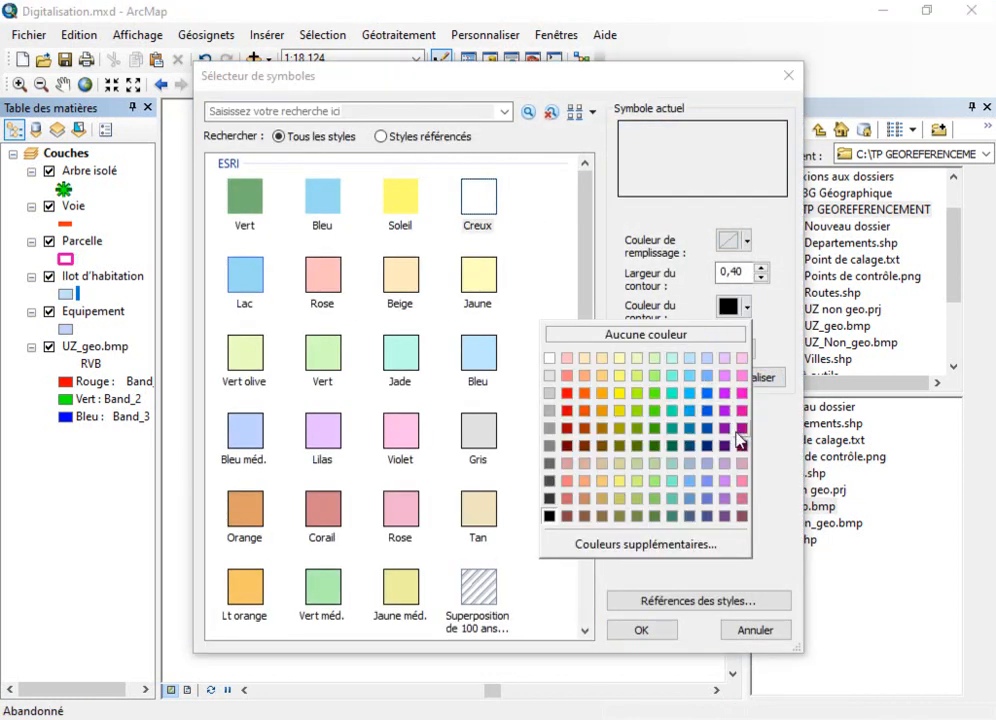
pyautogui.click(693, 398)
pyautogui.click(762, 268)
pyautogui.click(662, 630)
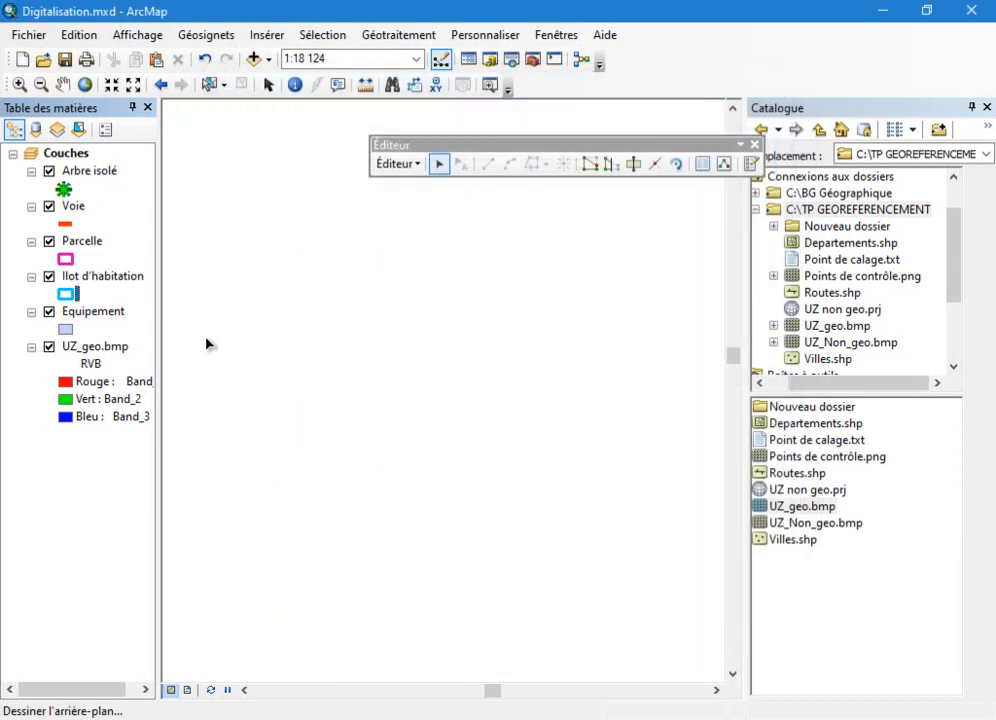
# Give the Equipement layer the hollow Creux symbol with a bright green outline of width 2.
pyautogui.click(65, 328)
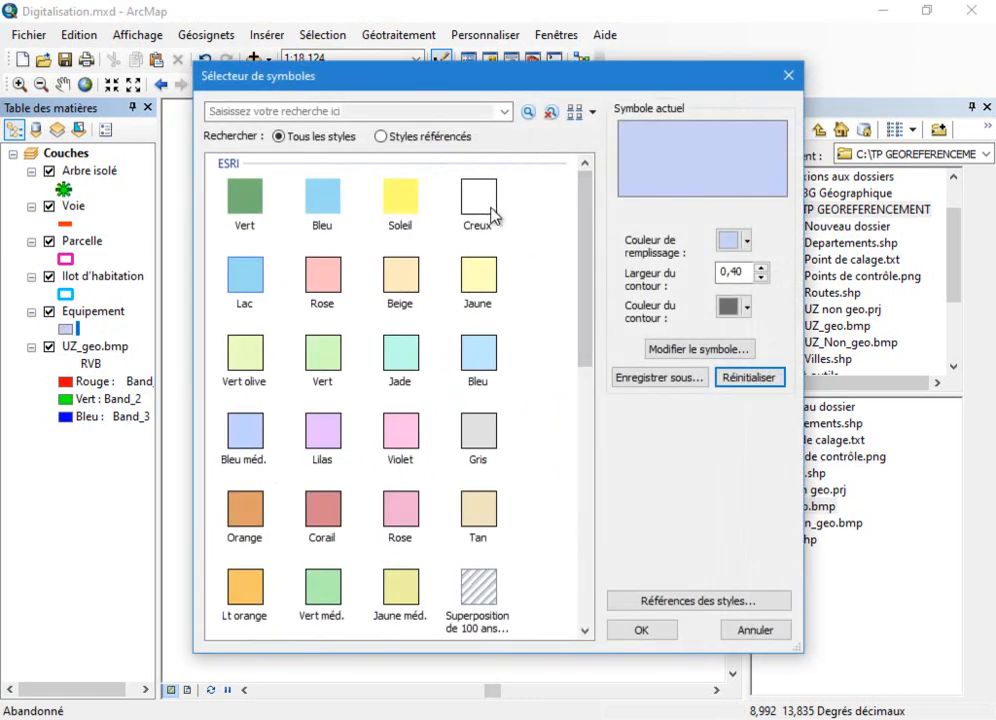
pyautogui.click(495, 217)
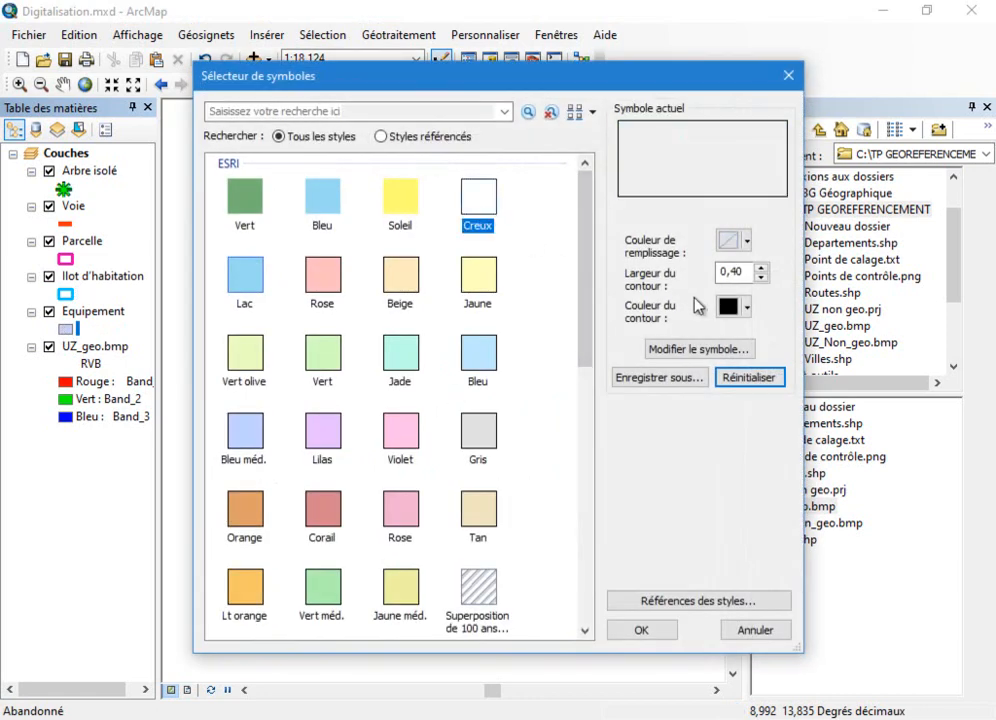
pyautogui.doubleClick(756, 272)
pyautogui.write('2')
pyautogui.click(746, 307)
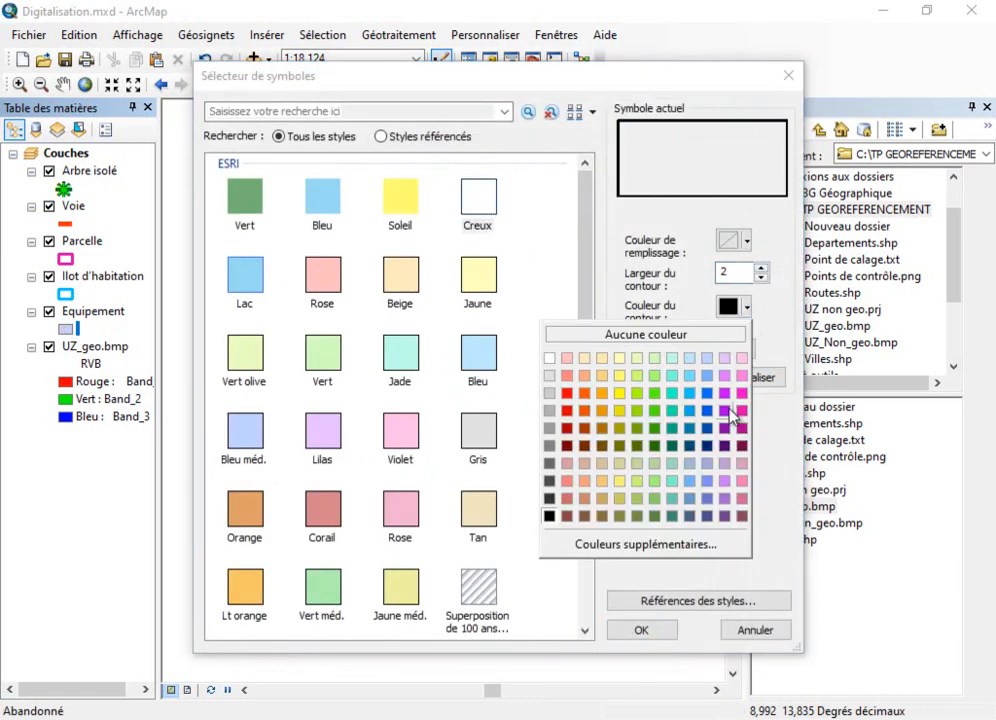
pyautogui.click(659, 398)
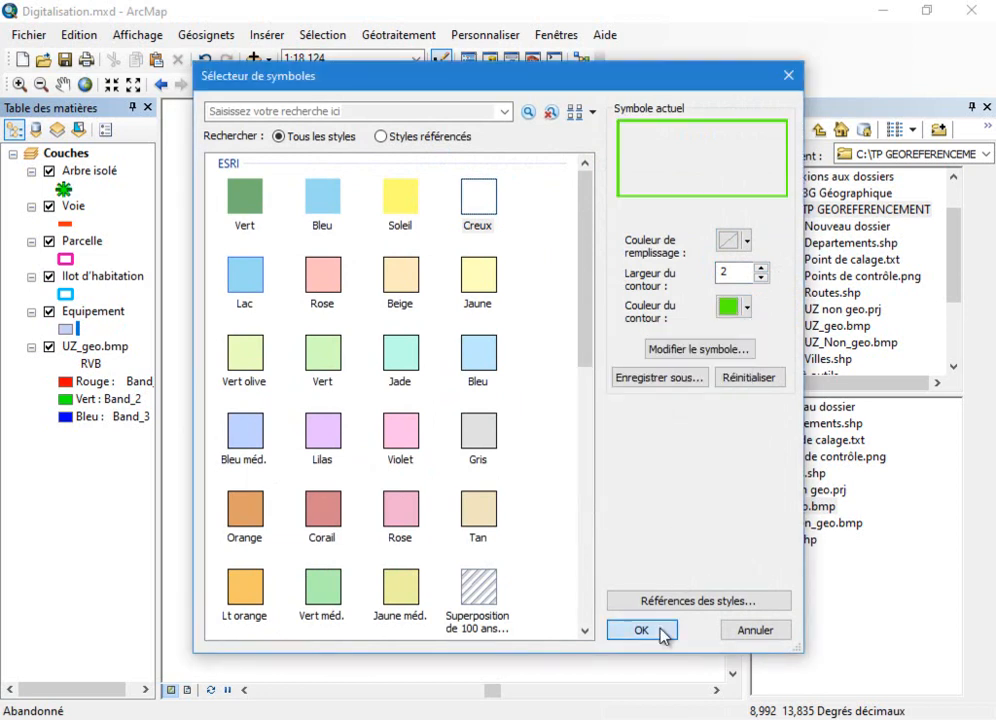
pyautogui.click(660, 634)
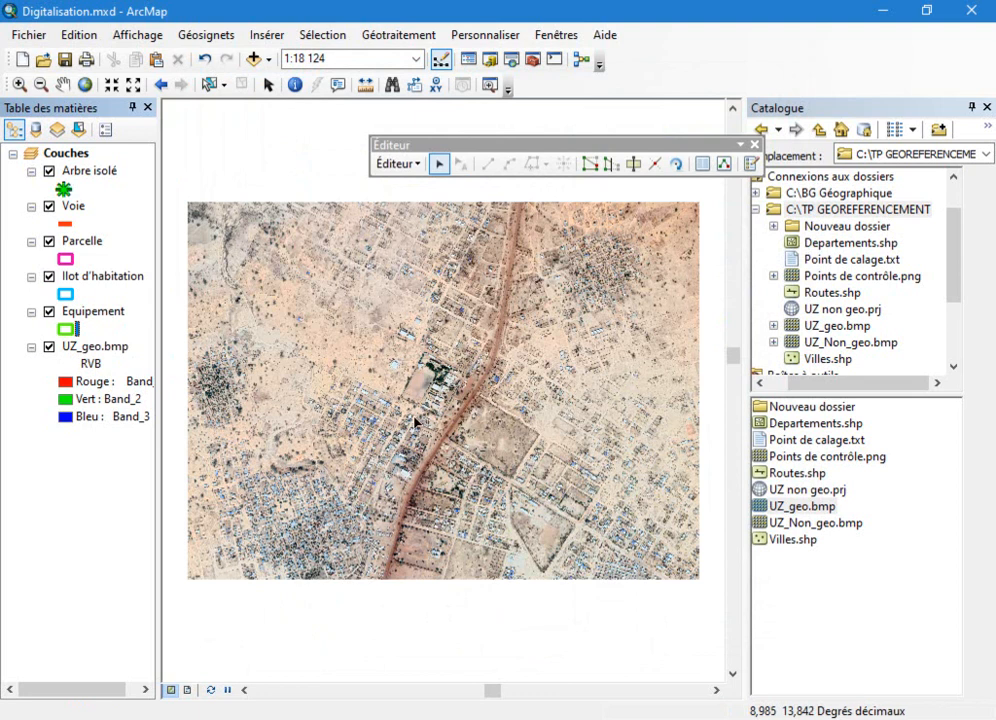
# Display the Créer des entités window, move the Éditeur toolbar clear of it, and activate the Arbre isolé template.
pyautogui.click(752, 165)
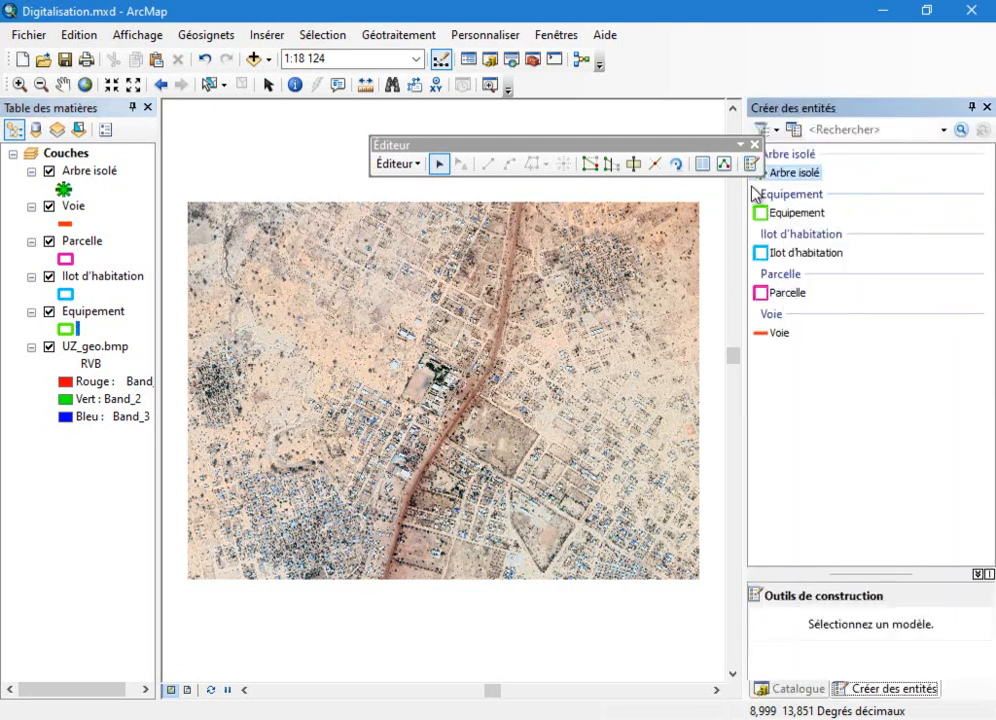
pyautogui.moveTo(668, 150); pyautogui.dragTo(618, 142)
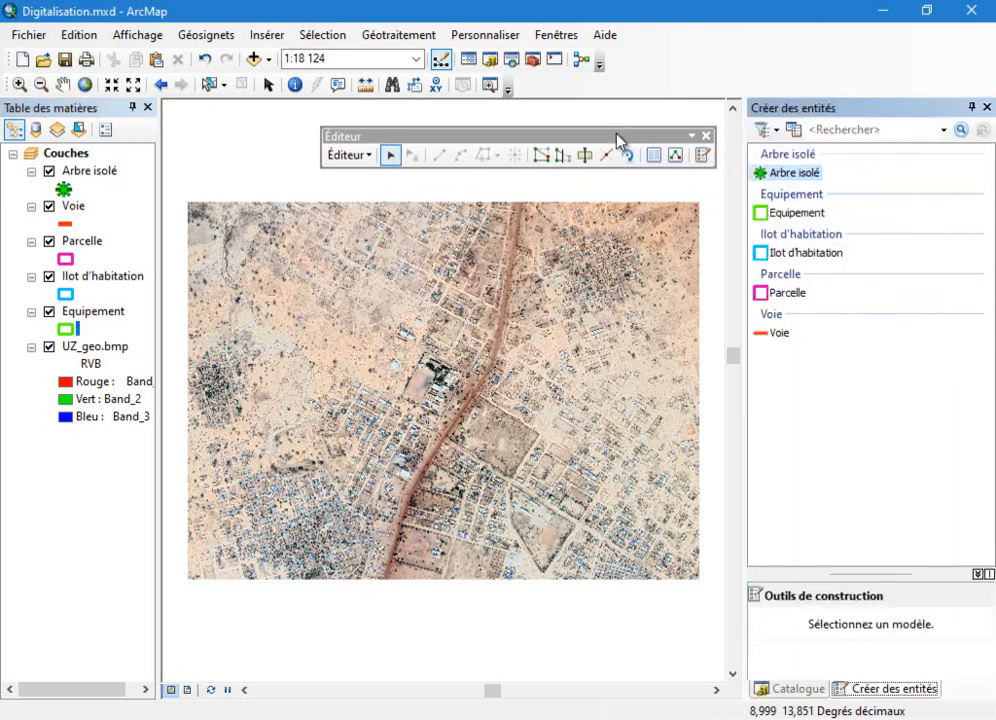
pyautogui.click(790, 180)
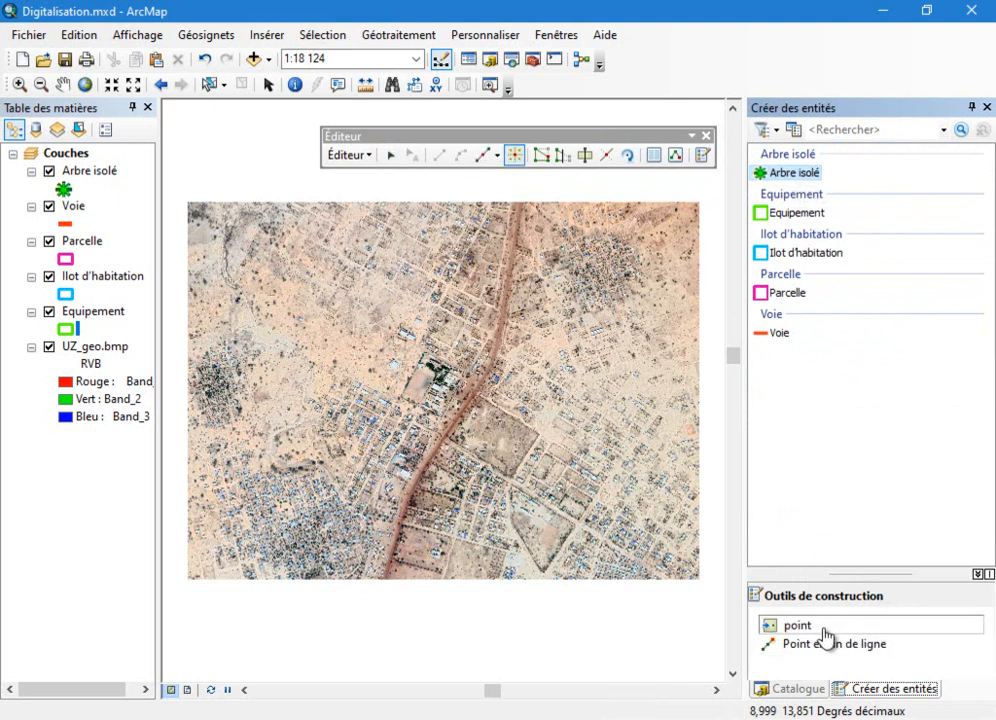
# Place an Arbre isolé point on the lone tree just northwest of the main dirt road, at 1:800 scale.
pyautogui.scroll(5, 440, 390)
pyautogui.scroll(4, 470, 415)
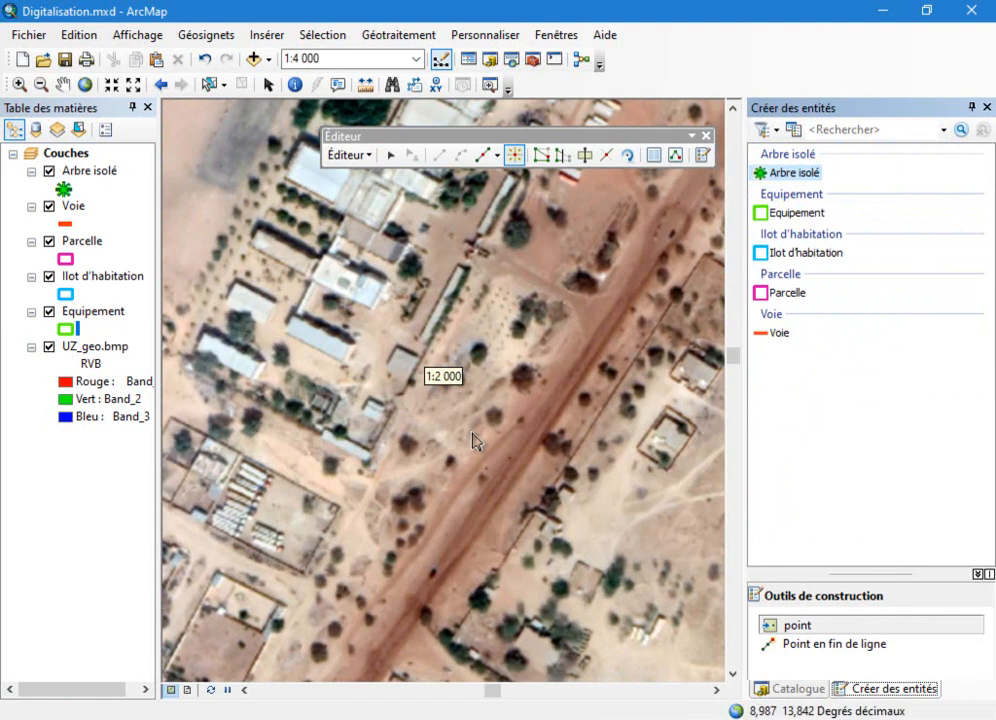
pyautogui.scroll(1, 476, 443)
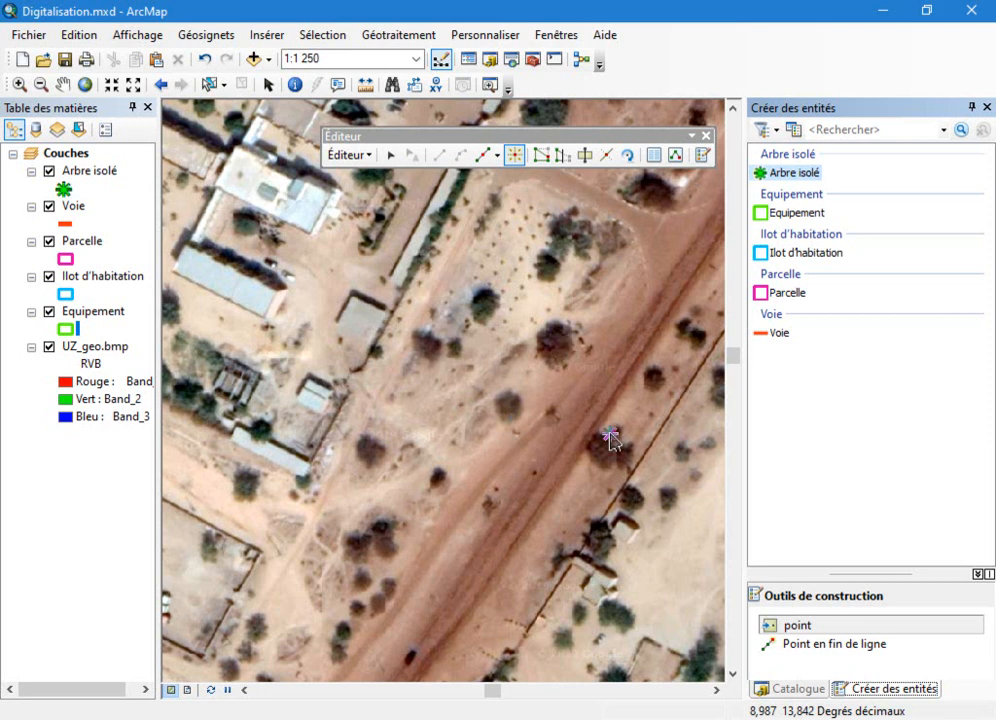
pyautogui.scroll(1, 509, 410)
pyautogui.scroll(2, 509, 412)
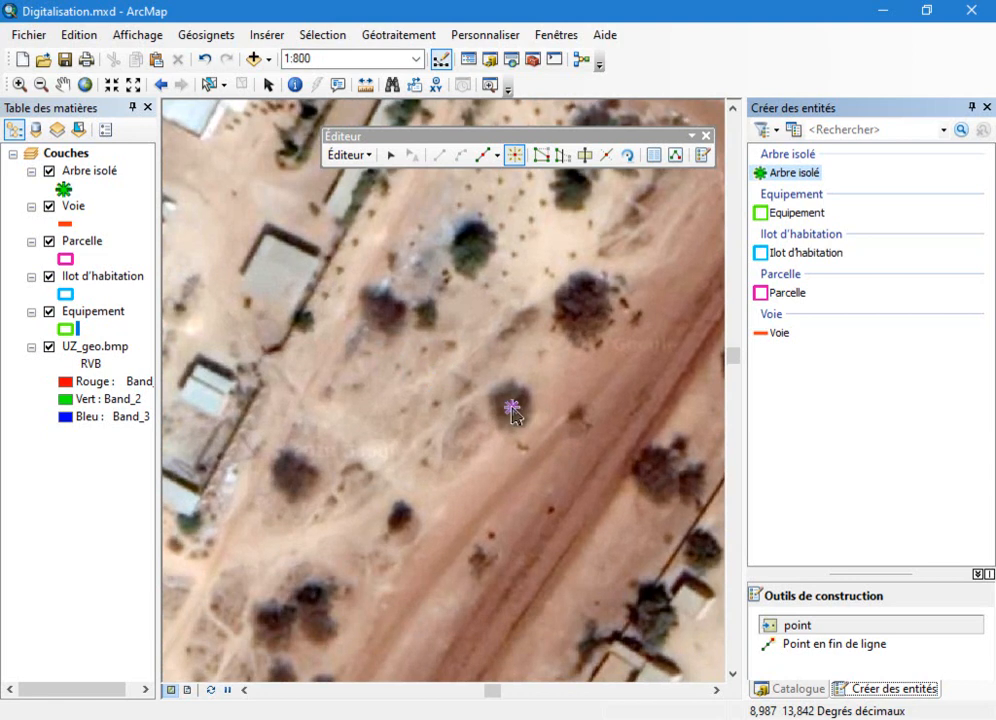
pyautogui.click(511, 410)
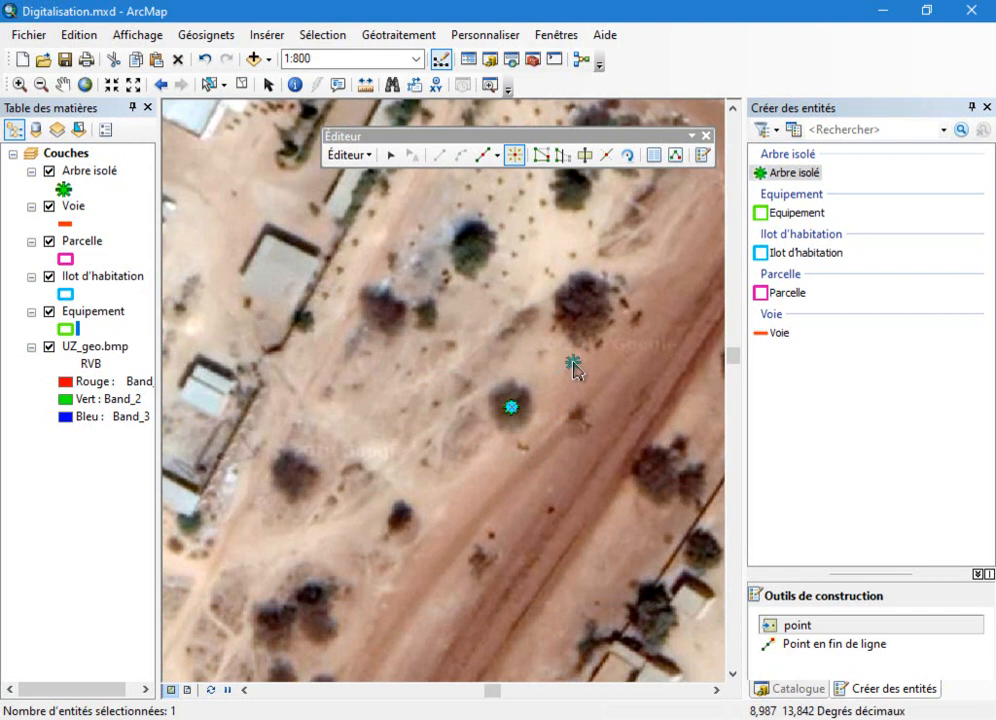
# Show the new tree point's attributes and set its Espèce to "Espèce Inconnue".
pyautogui.click(654, 157)
pyautogui.click(907, 297)
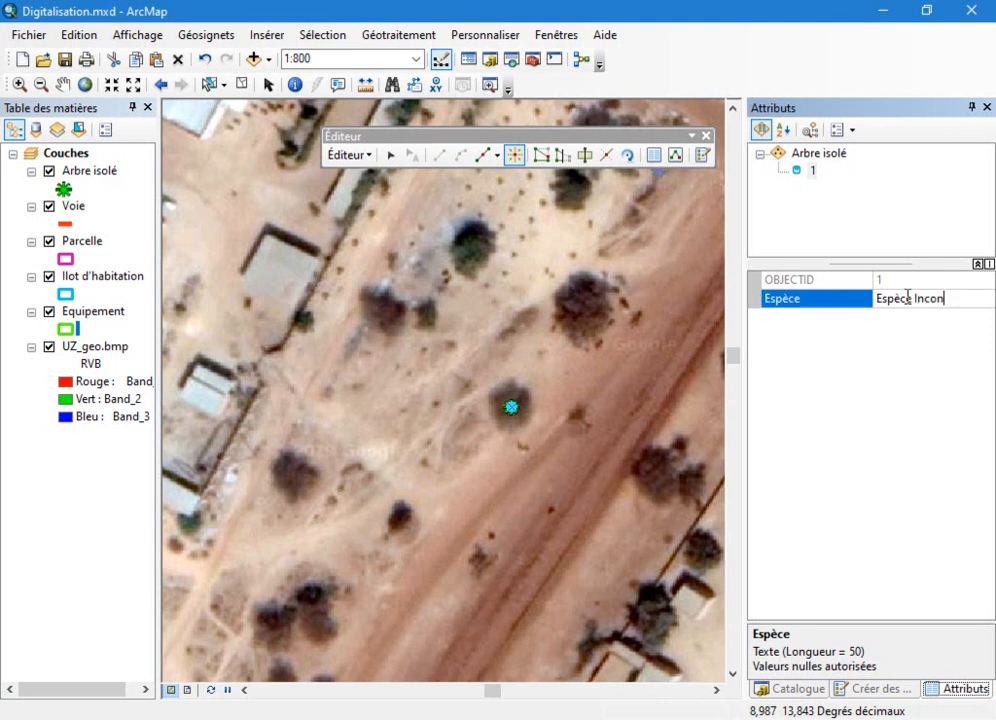
pyautogui.press('Return')
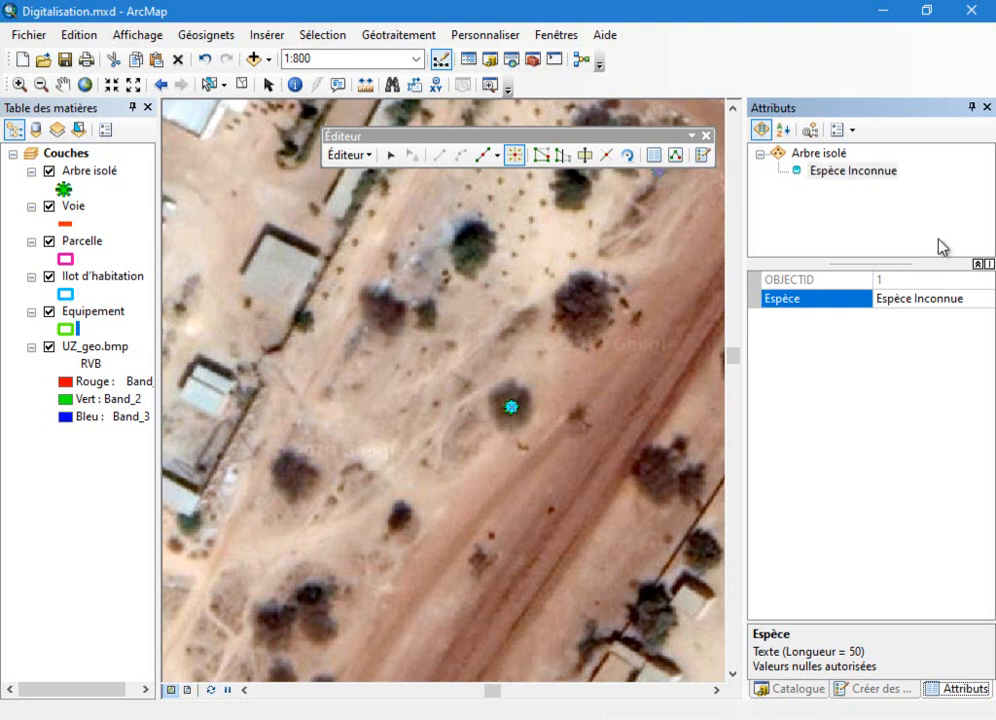
# Add an Arbre isolé point on the larger tree to the northeast and set its Espèce to "Espèce Inconnue".
pyautogui.click(588, 313)
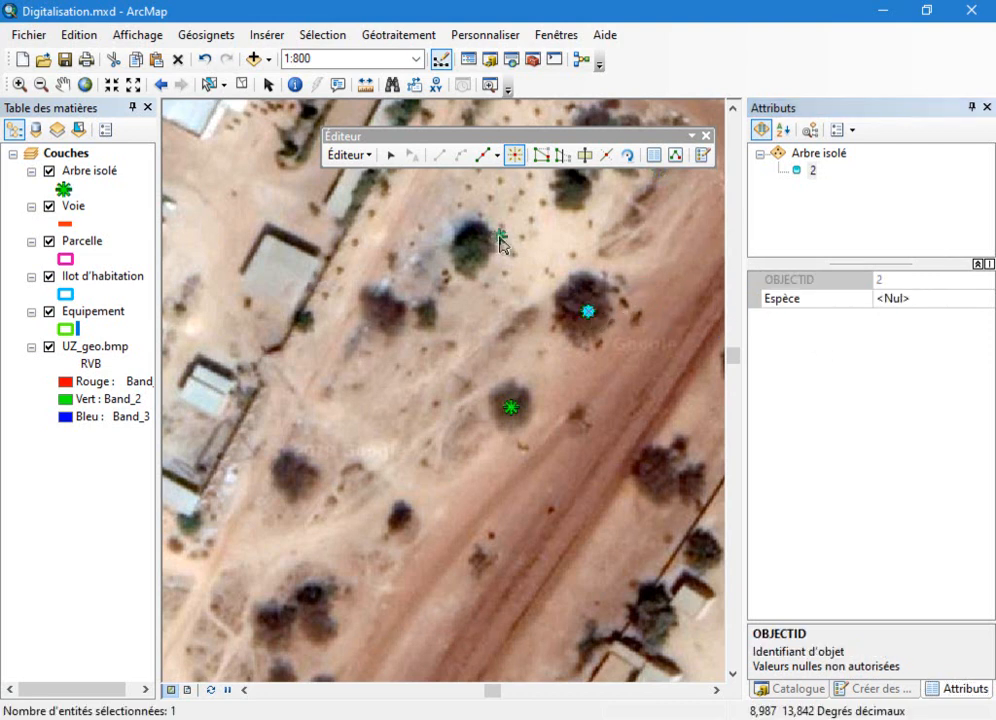
pyautogui.click(911, 297)
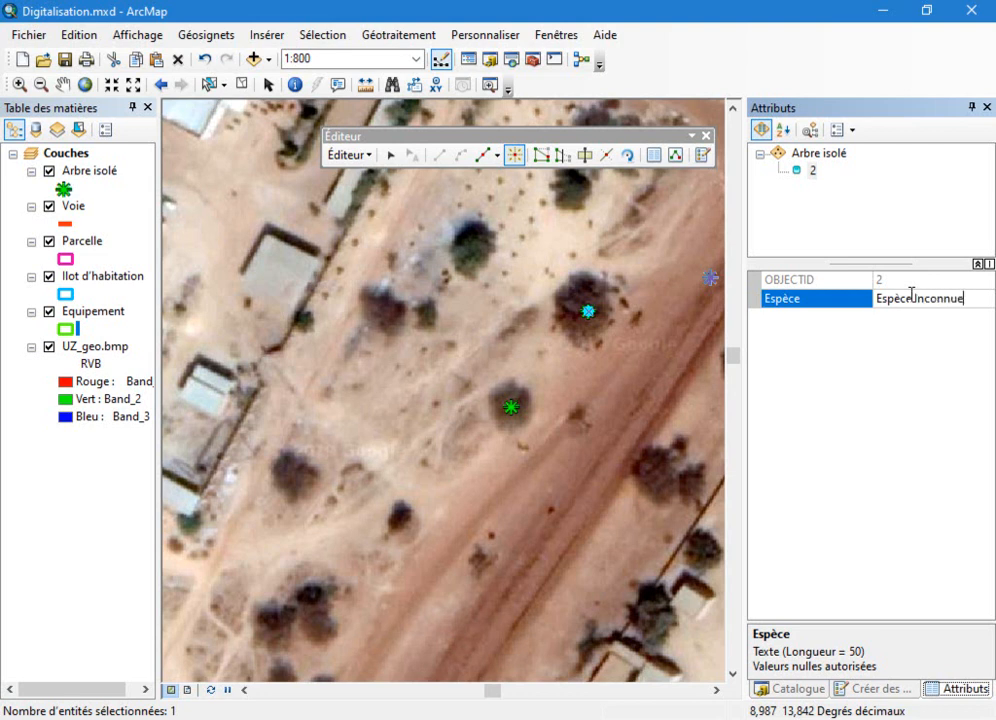
pyautogui.write('Espèce Inconnue')
pyautogui.press('Return')
# Add an Arbre isolé point on the large tree between the two long buildings and set its Espèce to "Acacia".
pyautogui.scroll(3, 710, 435)
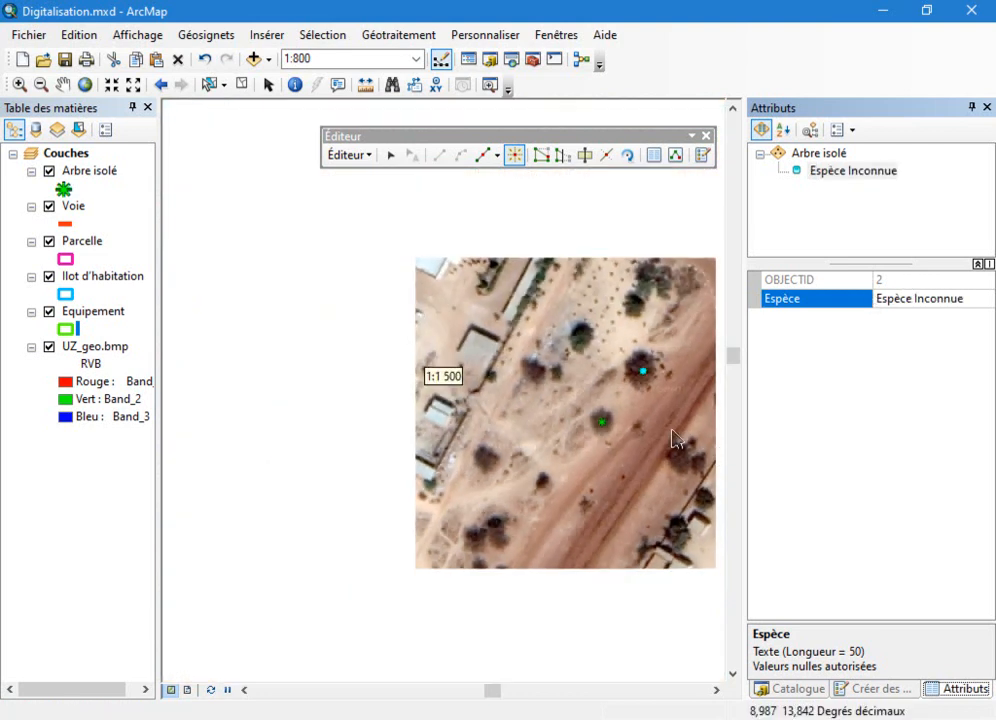
pyautogui.scroll(-2, 215, 328)
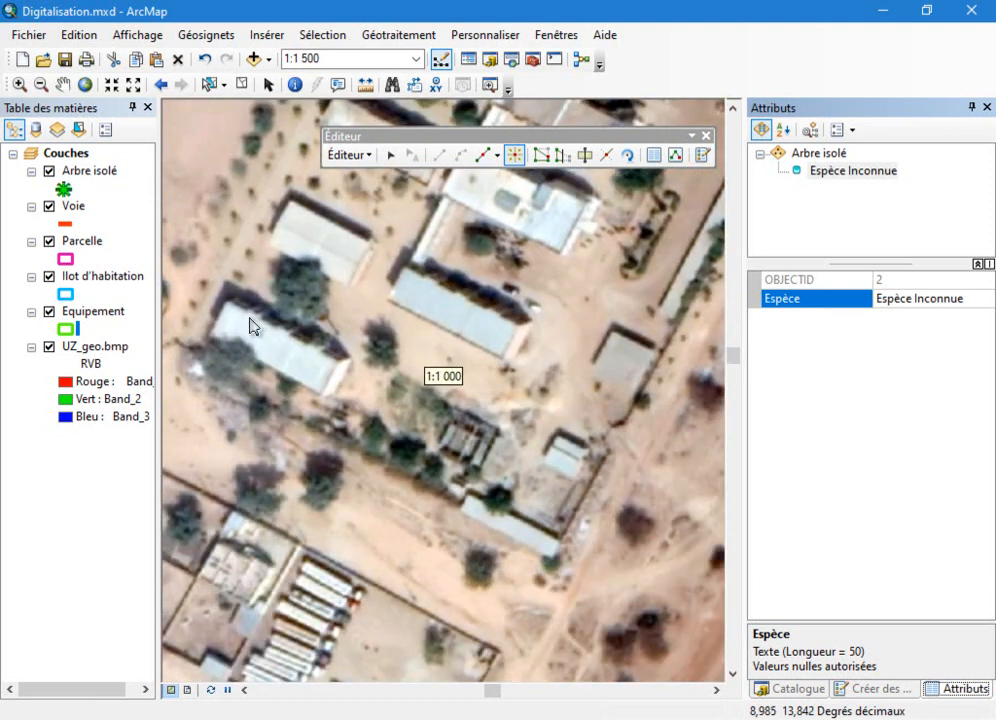
pyautogui.scroll(-2, 317, 302)
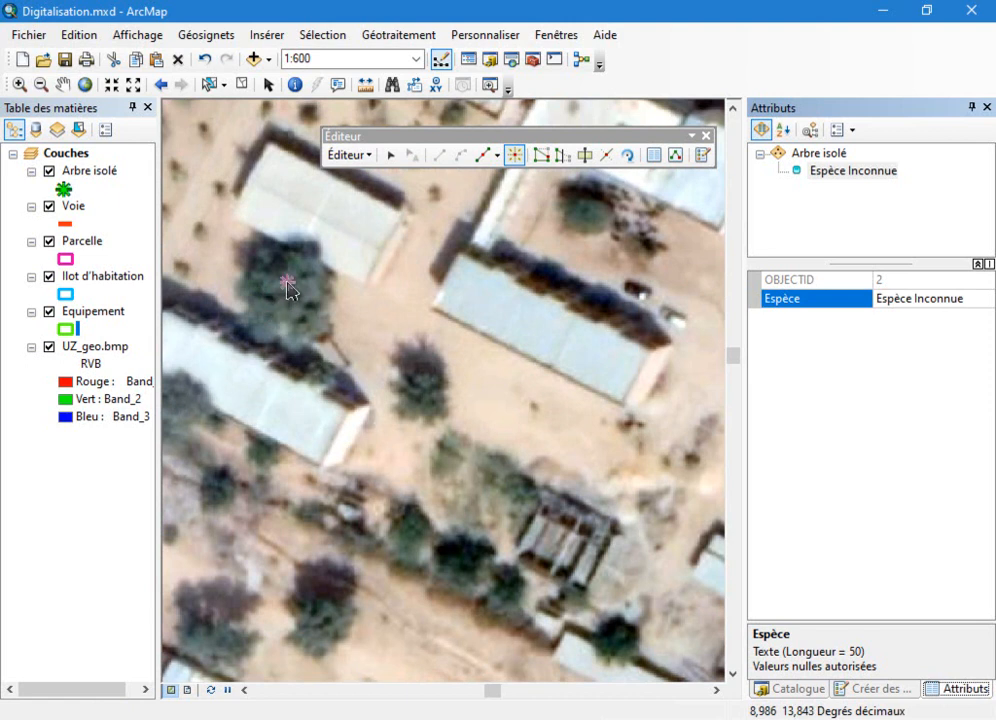
pyautogui.click(286, 283)
pyautogui.click(931, 297)
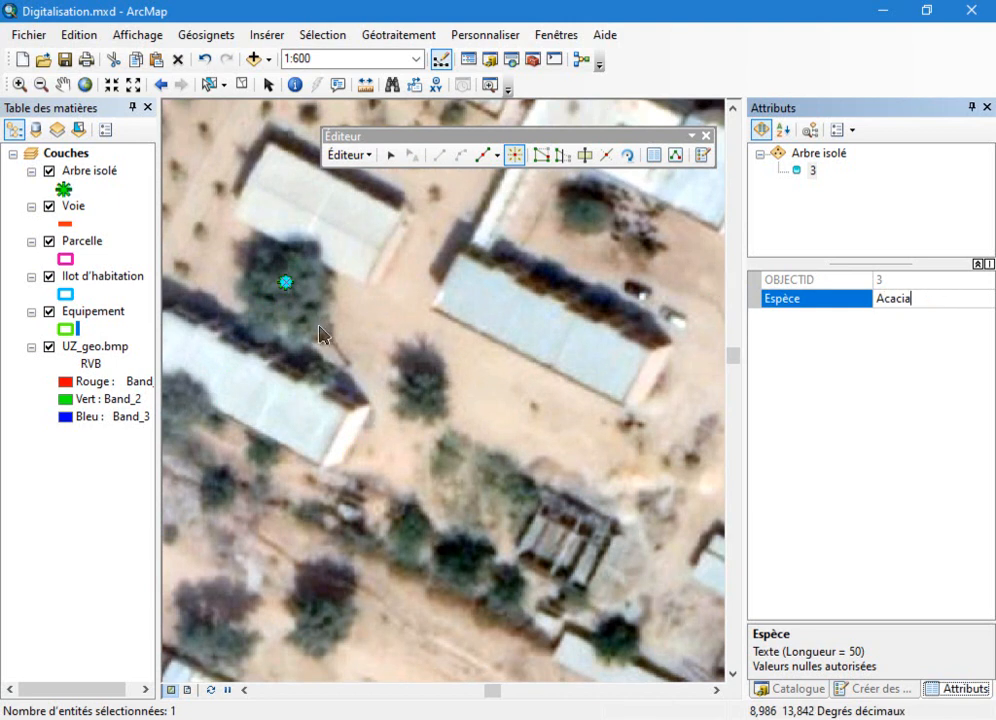
# Add an Arbre isolé point on the slender palm just southeast of the Acacia and set its Espèce to "Palmier".
pyautogui.scroll(3, 322, 338)
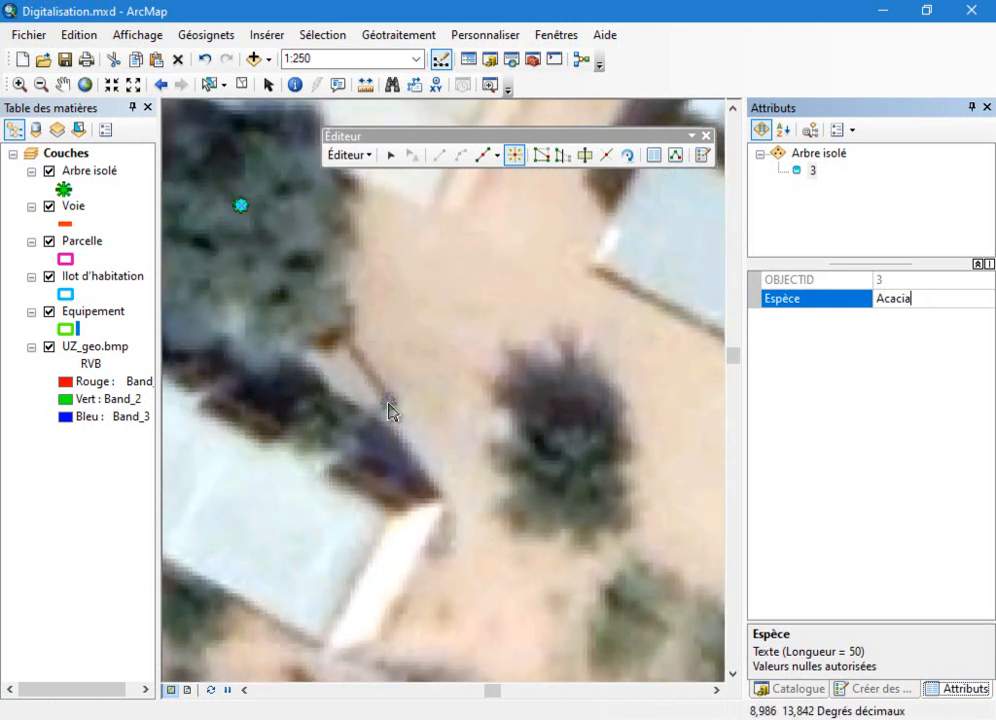
pyautogui.click(388, 403)
pyautogui.click(915, 299)
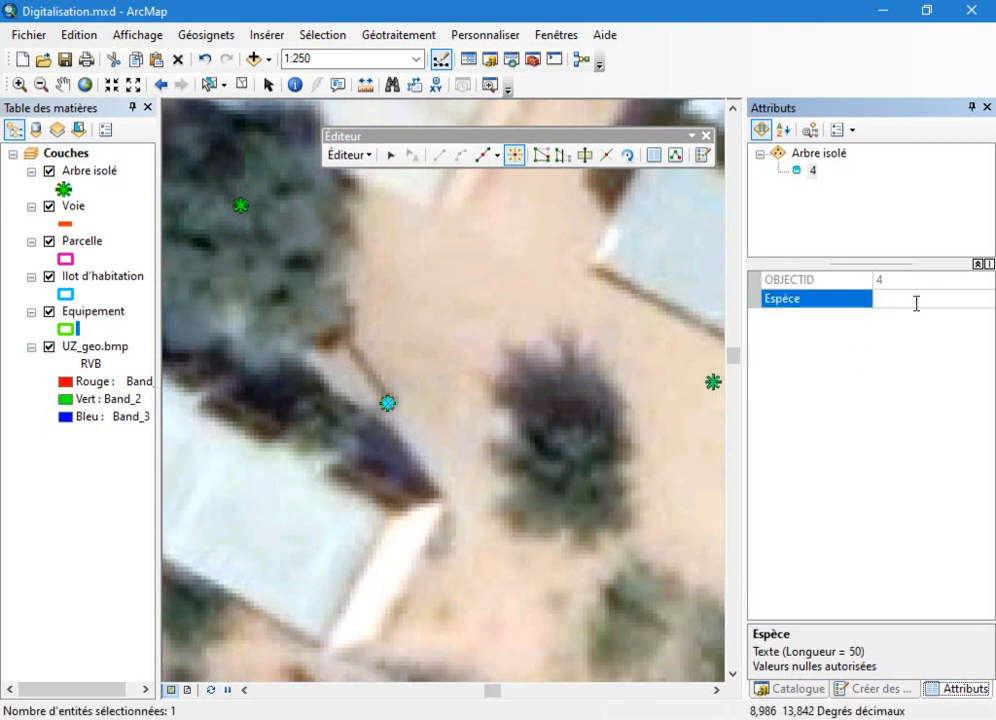
pyautogui.write('Palmier')
pyautogui.press('Return')
# Add an Arbre isolé point with Espèce "Manguier" on the southeasternmost tree of the row above the long shadowed building, and save the edits.
pyautogui.scroll(-4, 418, 557)
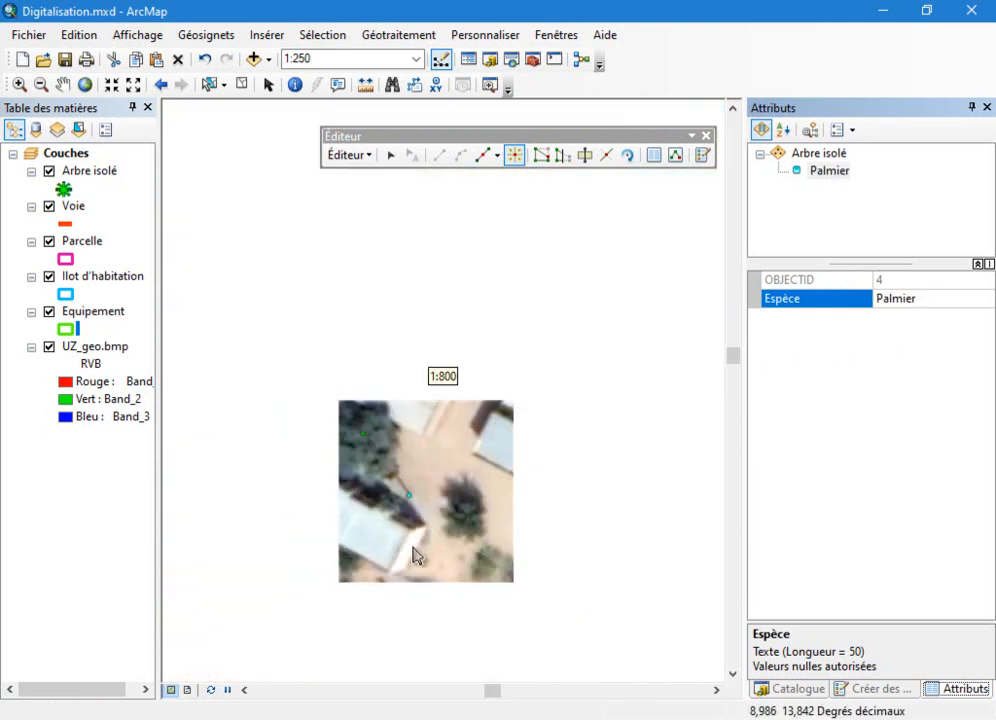
pyautogui.scroll(-1, 418, 557)
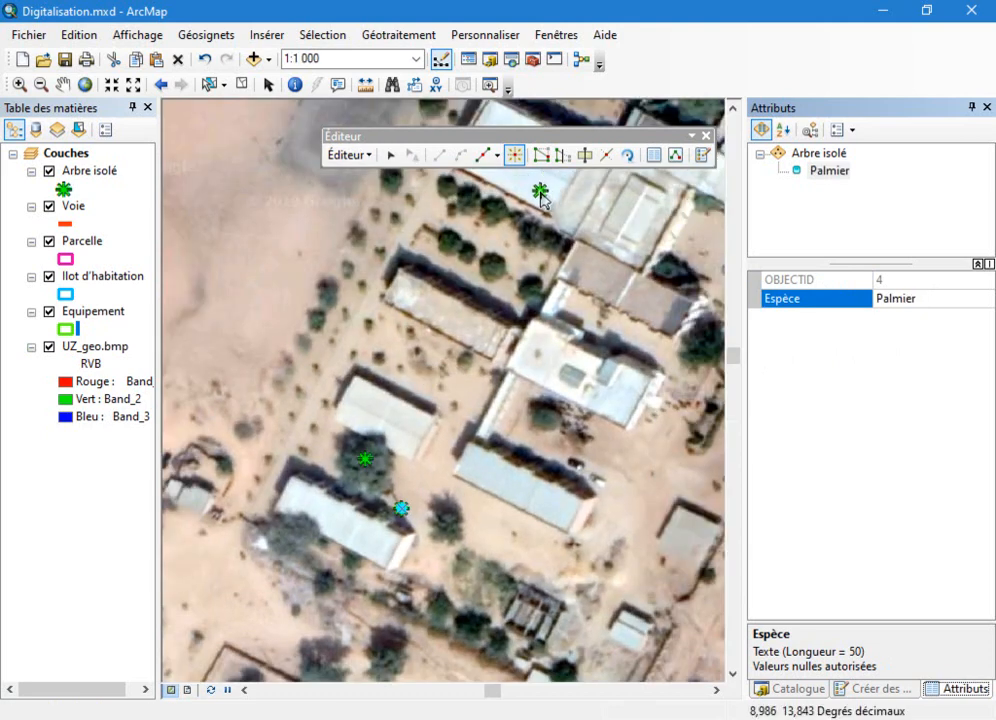
pyautogui.scroll(2, 540, 187)
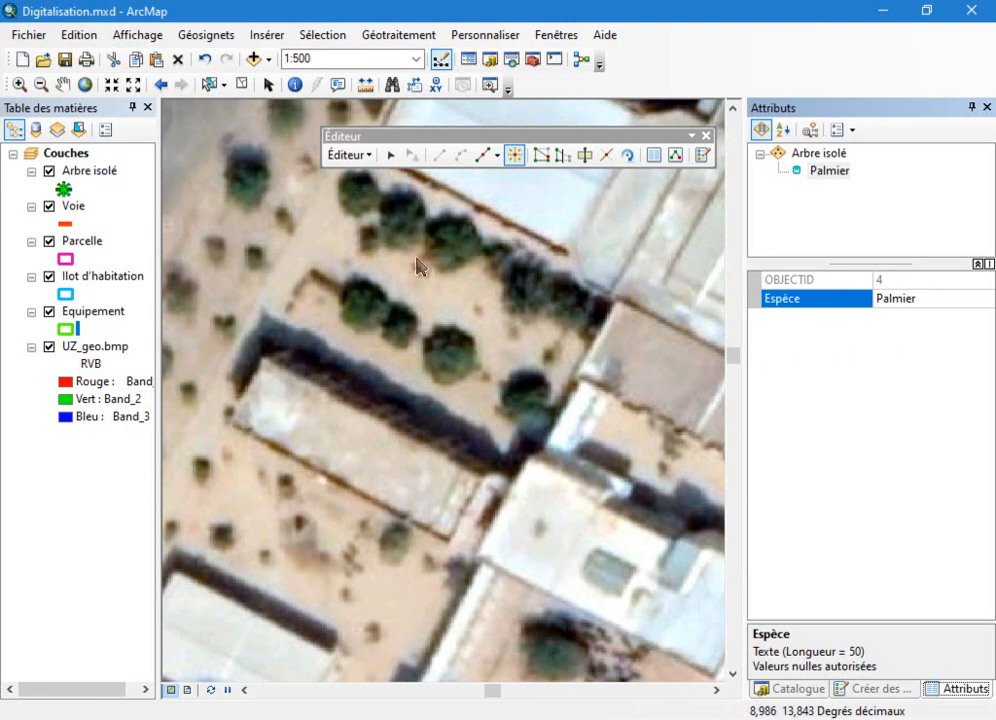
pyautogui.scroll(-1, 490, 250)
pyautogui.scroll(3, 420, 350)
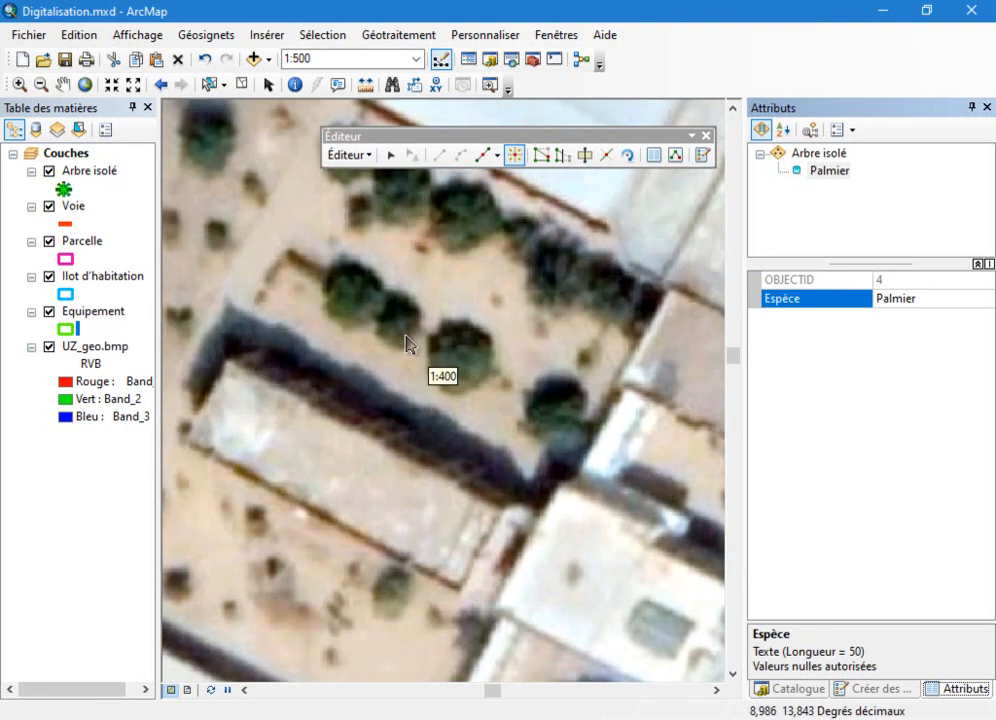
pyautogui.click(553, 417)
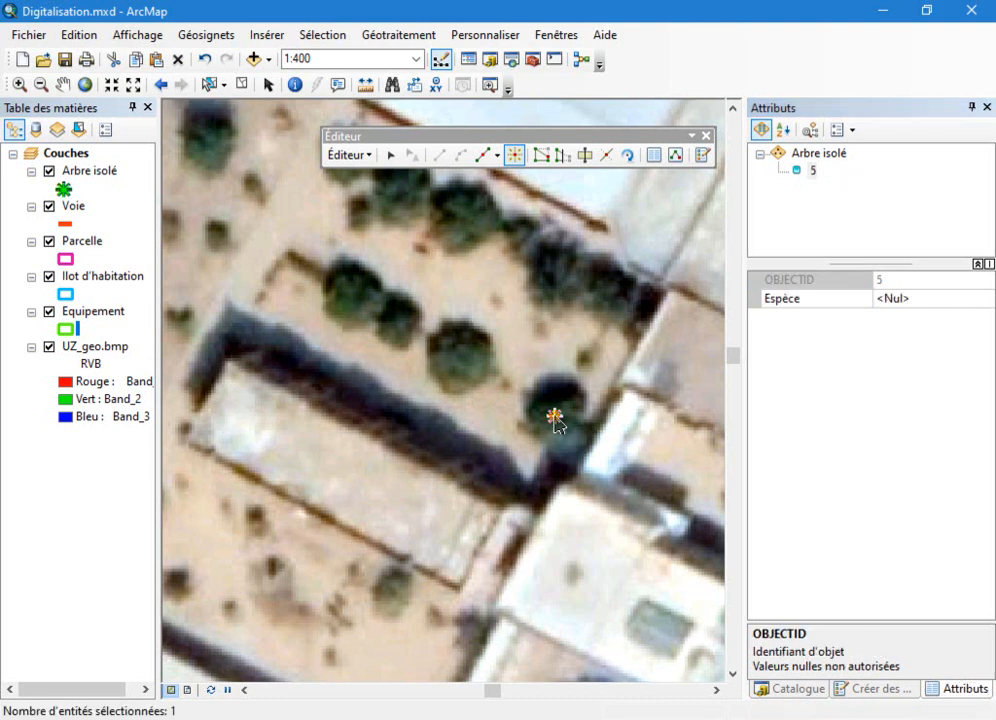
pyautogui.click(905, 300)
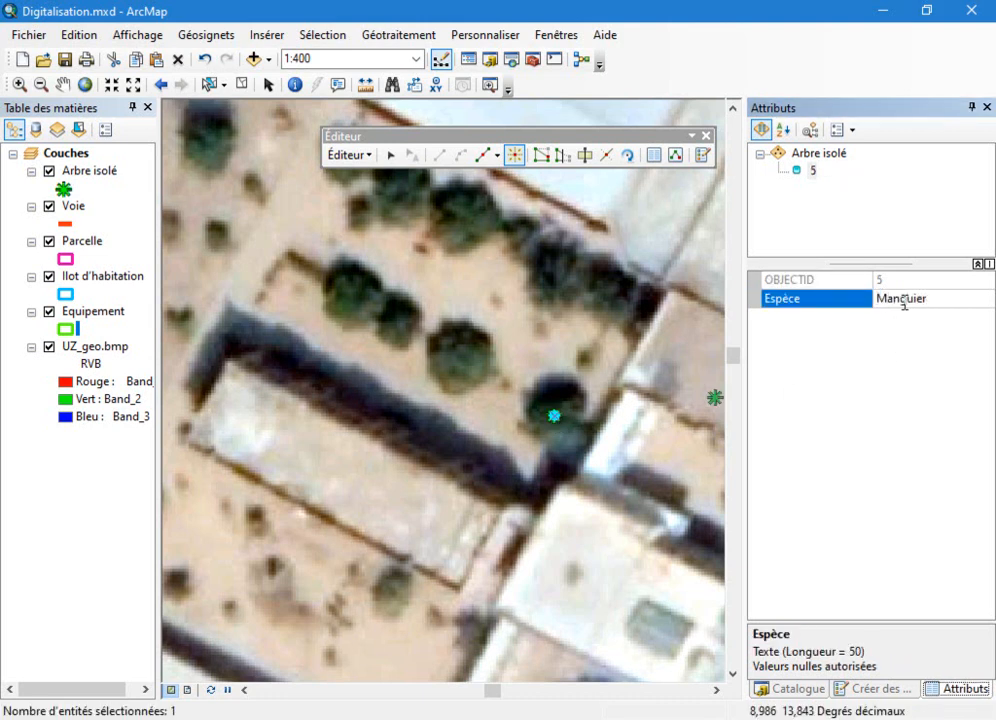
pyautogui.write('Manguier')
pyautogui.press('Return')
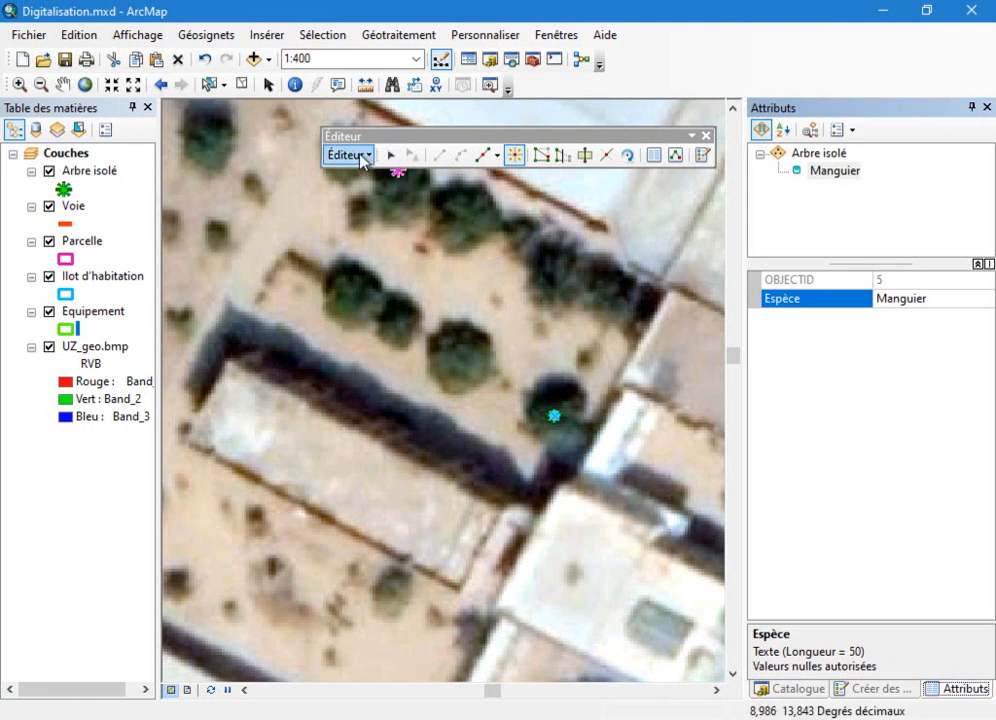
pyautogui.click(362, 157)
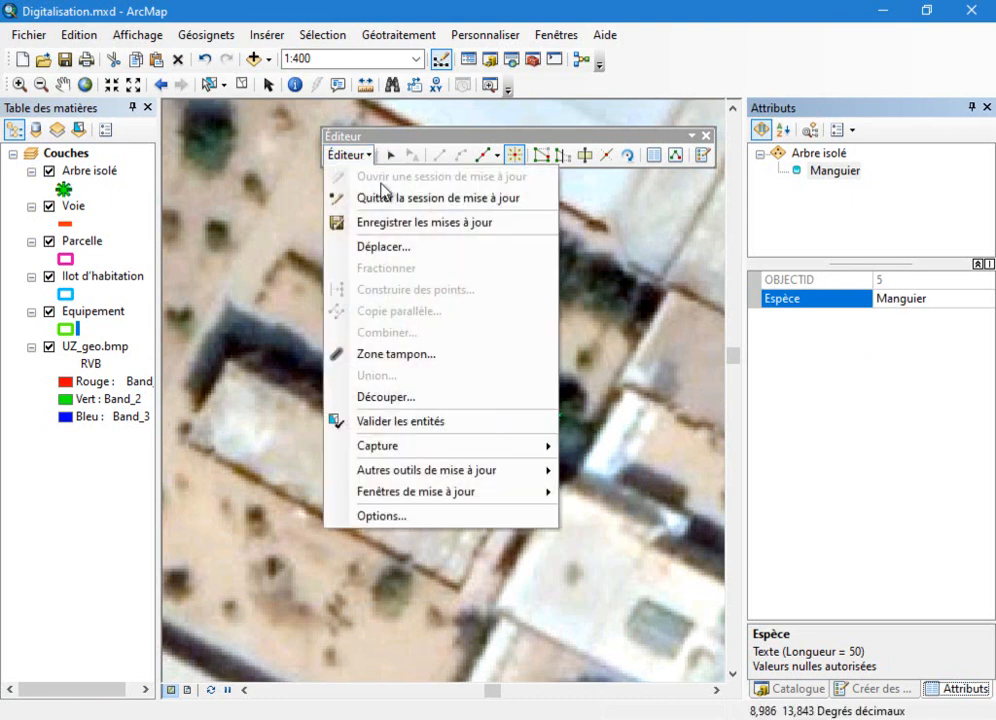
pyautogui.click(423, 222)
# Add Arbre isolé points on the next large tree and the northwesternmost tree of the same row, setting each Espèce to "Manguier".
pyautogui.click(458, 362)
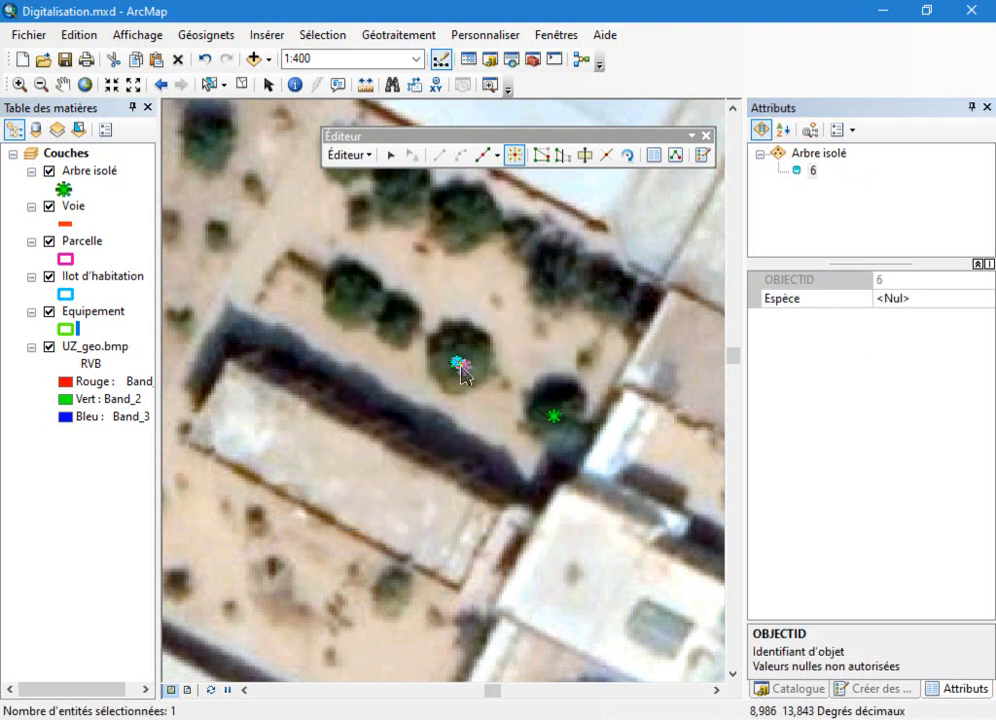
pyautogui.click(898, 300)
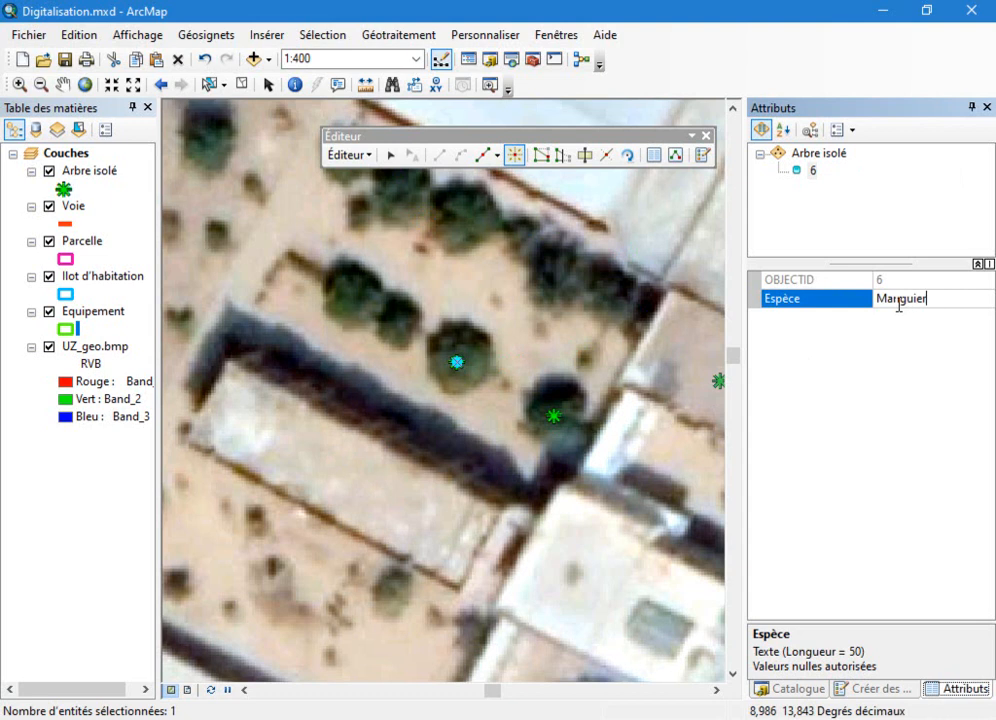
pyautogui.press('Return')
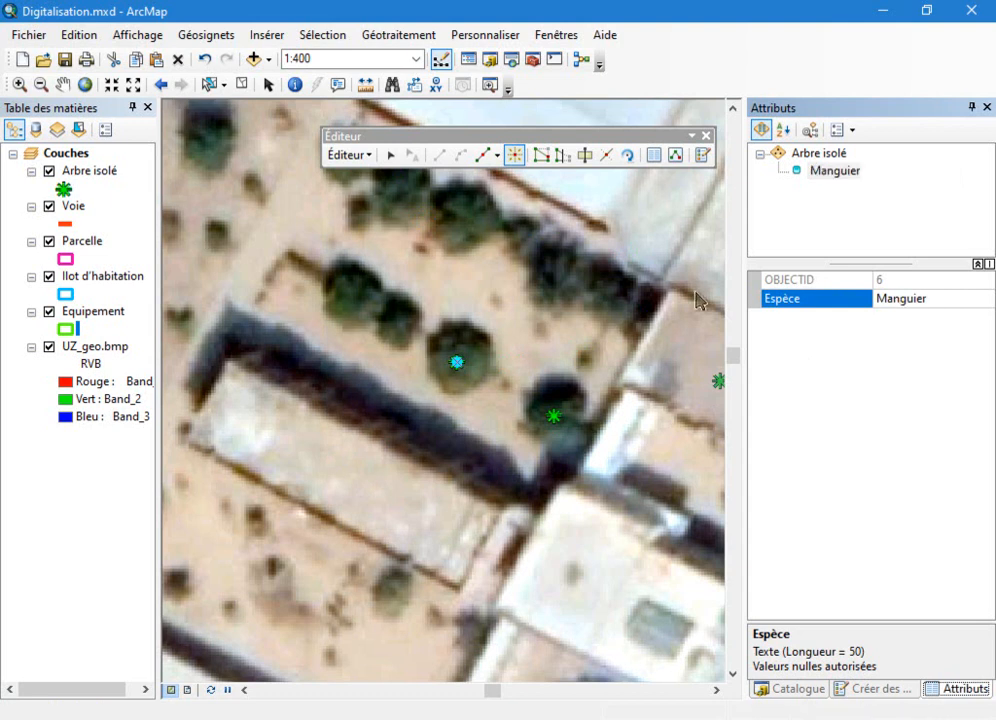
pyautogui.click(352, 296)
pyautogui.click(908, 298)
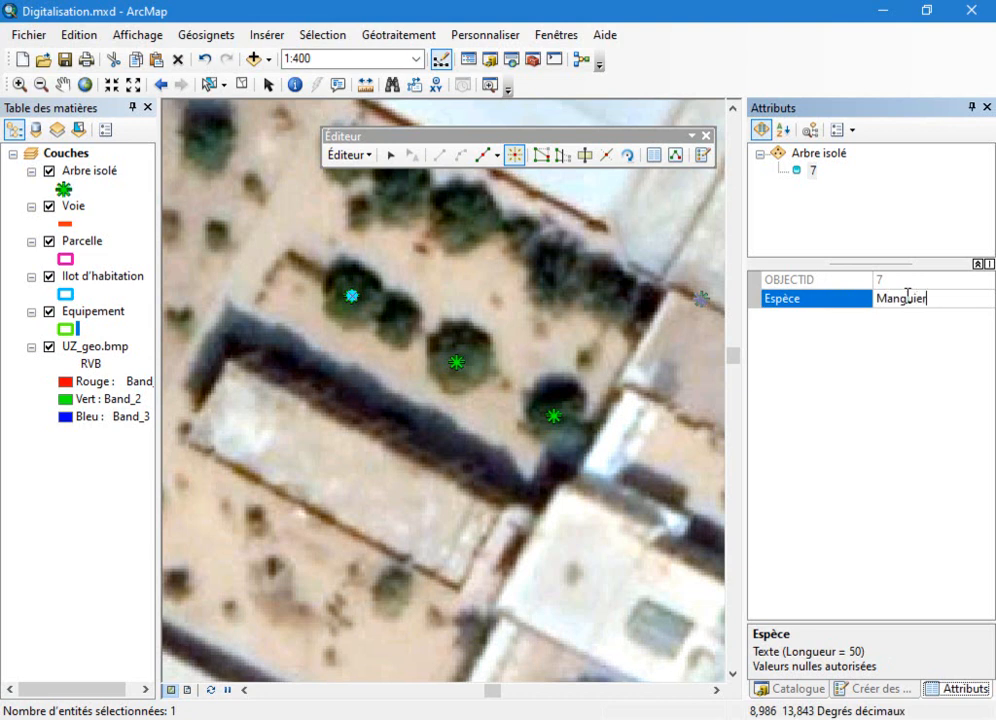
pyautogui.press('Return')
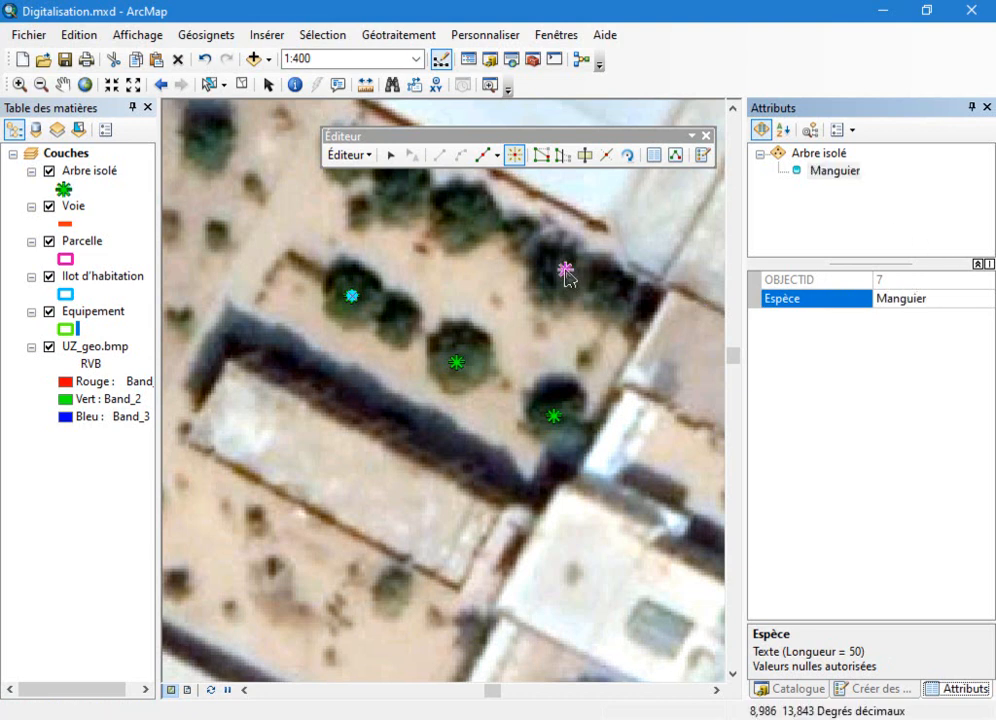
# Add an Arbre isolé point with Espèce "Palmier Dattier" in the tree row along the northern building, and save the edits.
pyautogui.click(558, 266)
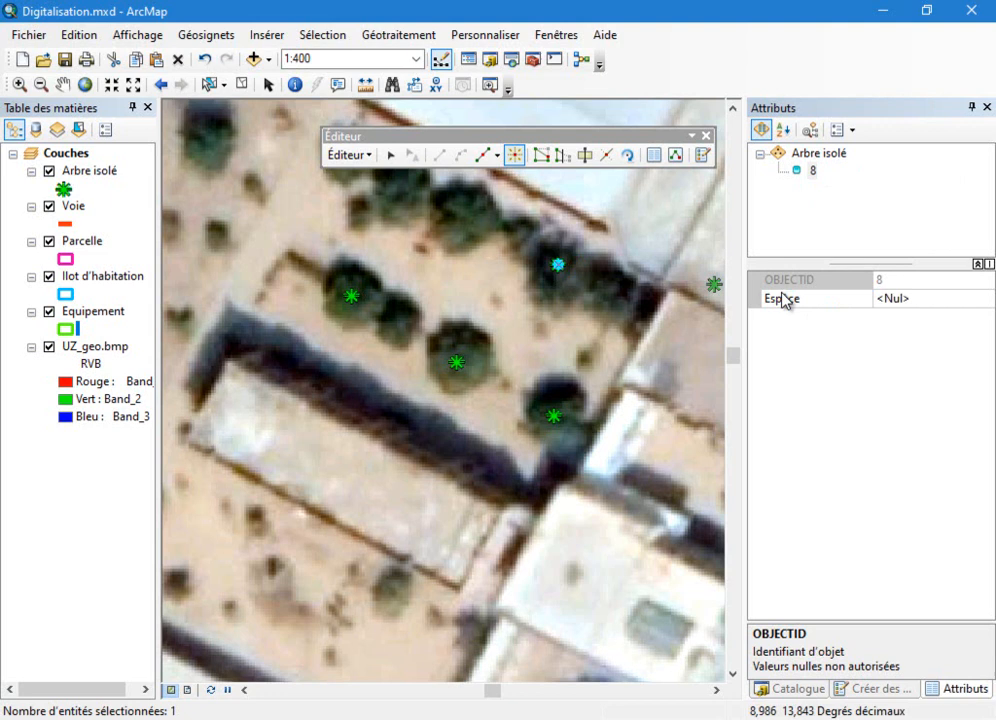
pyautogui.click(904, 298)
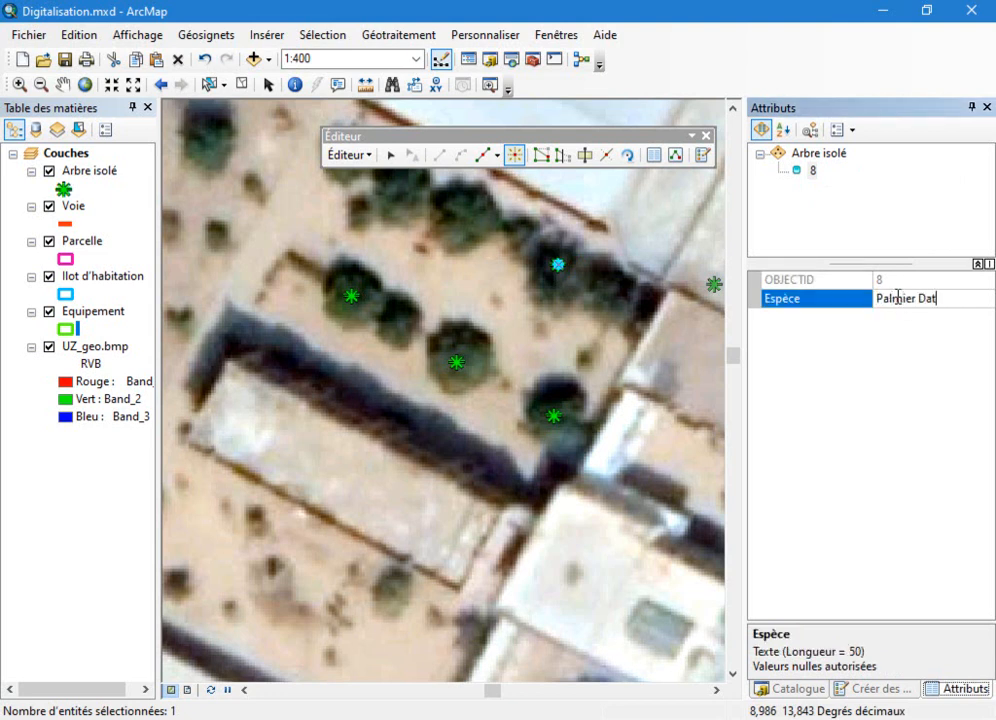
pyautogui.press('Return')
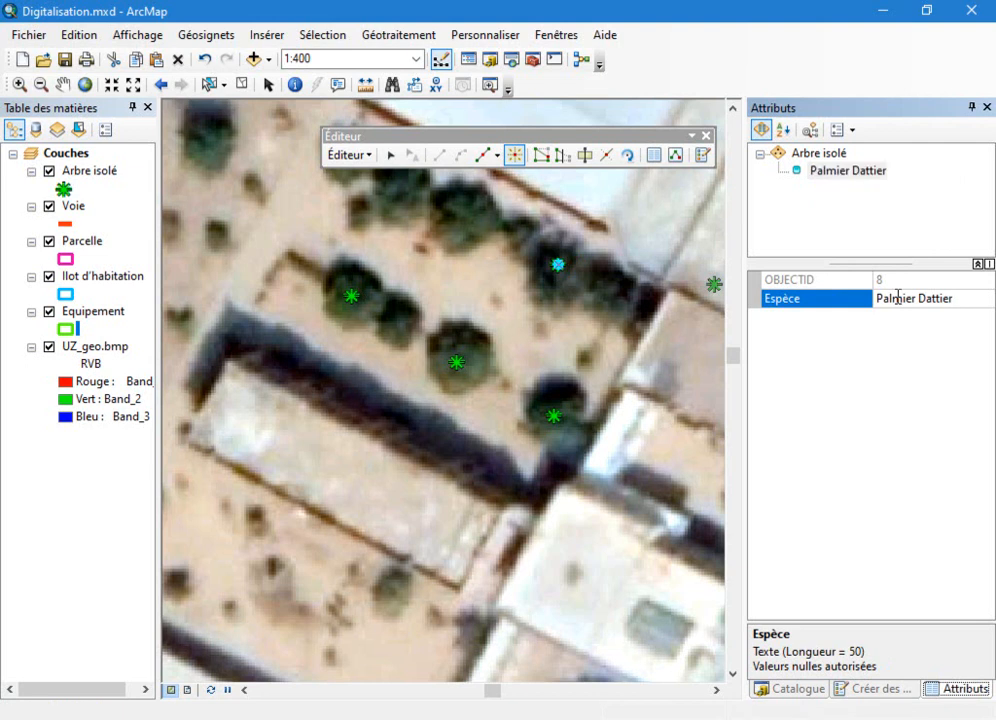
pyautogui.click(355, 157)
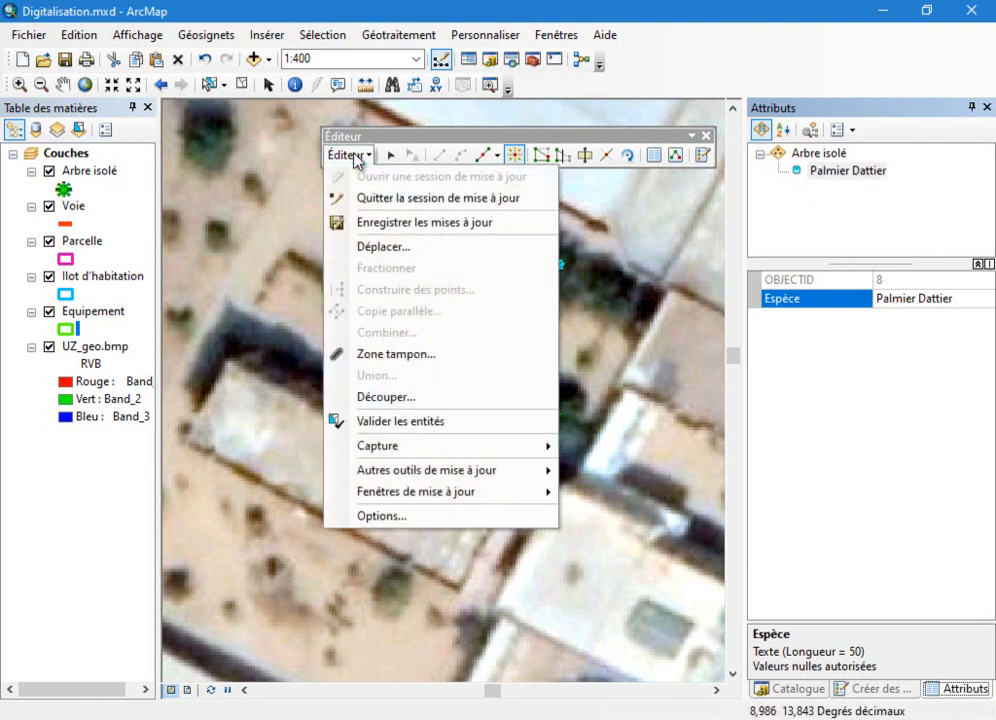
pyautogui.click(425, 224)
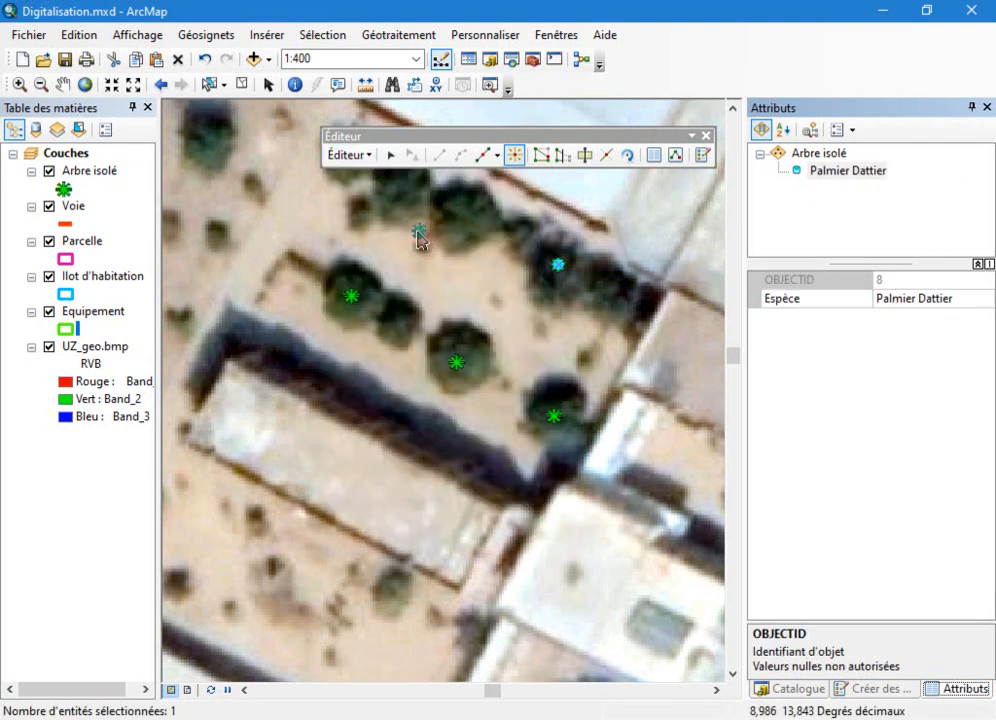
# Clear the selection and temporarily hide the UZ_geo.bmp layer to check the digitized tree points on their own.
pyautogui.click(243, 87)
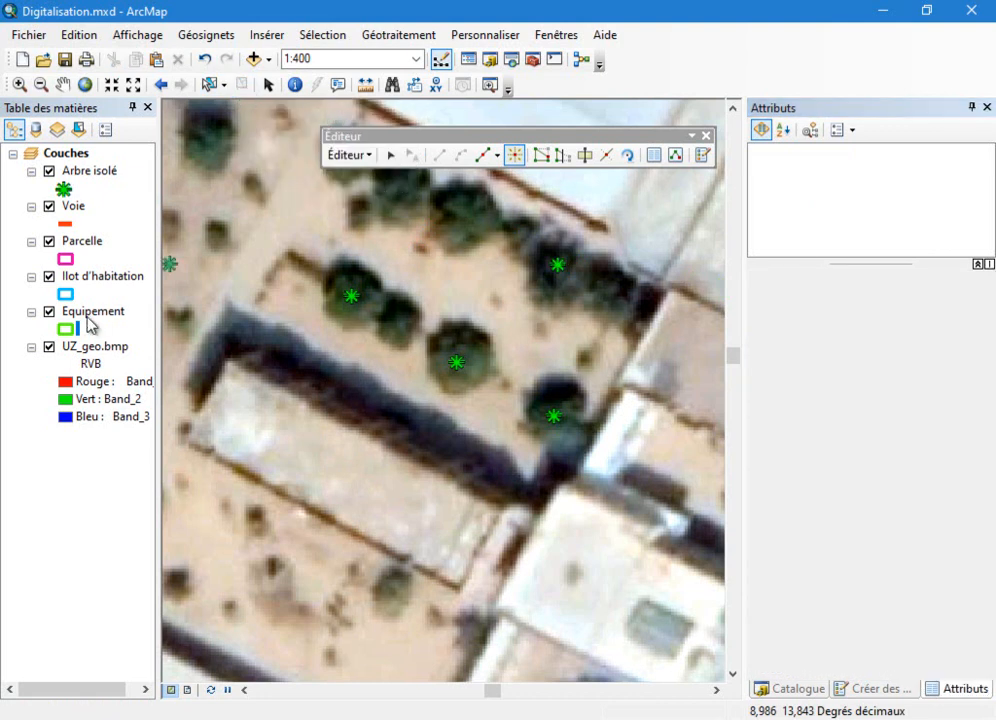
pyautogui.click(45, 352)
pyautogui.click(48, 348)
pyautogui.scroll(3, 453, 400)
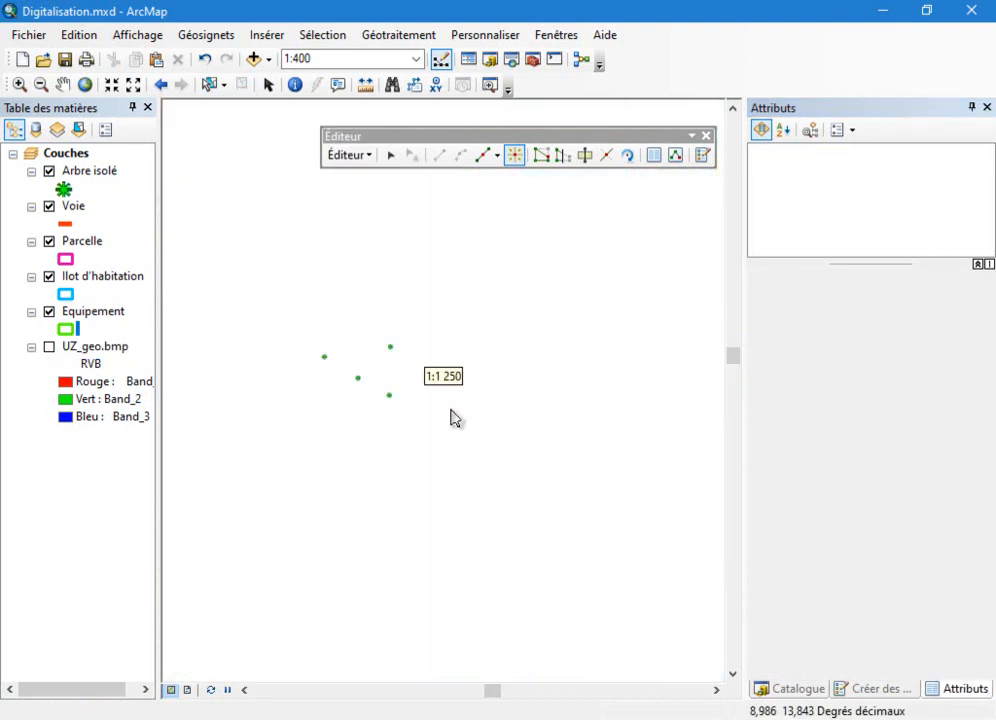
pyautogui.scroll(1, 463, 523)
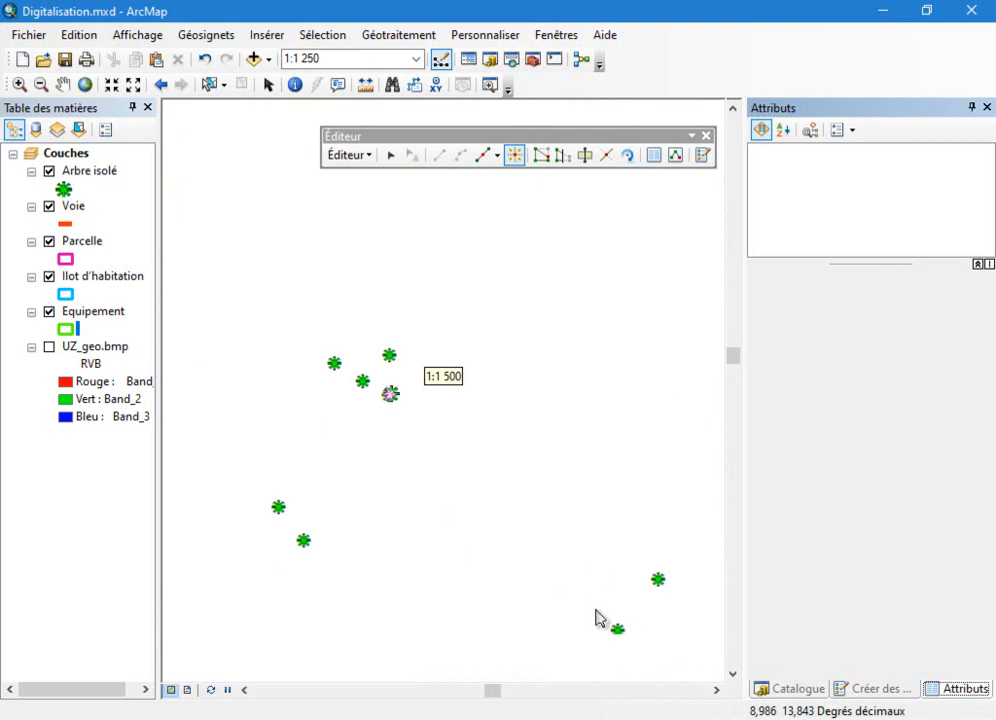
pyautogui.click(48, 347)
# Activate the Edit tool and move the Palmier Dattier point slightly south, to the middle of its tree crown.
pyautogui.scroll(-3, 378, 388)
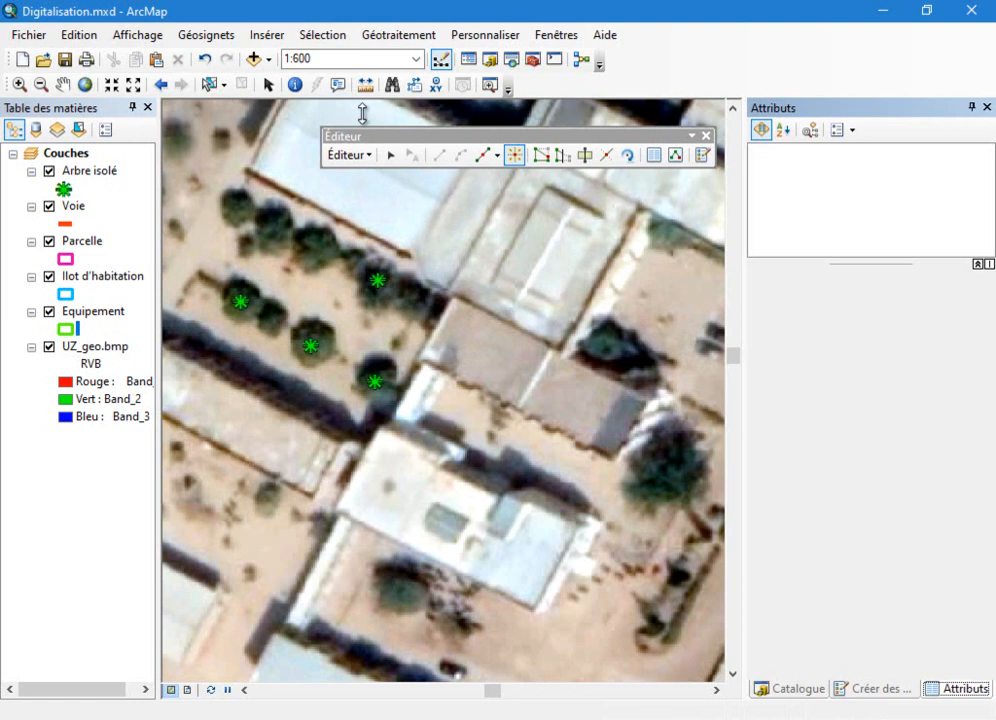
pyautogui.click(392, 157)
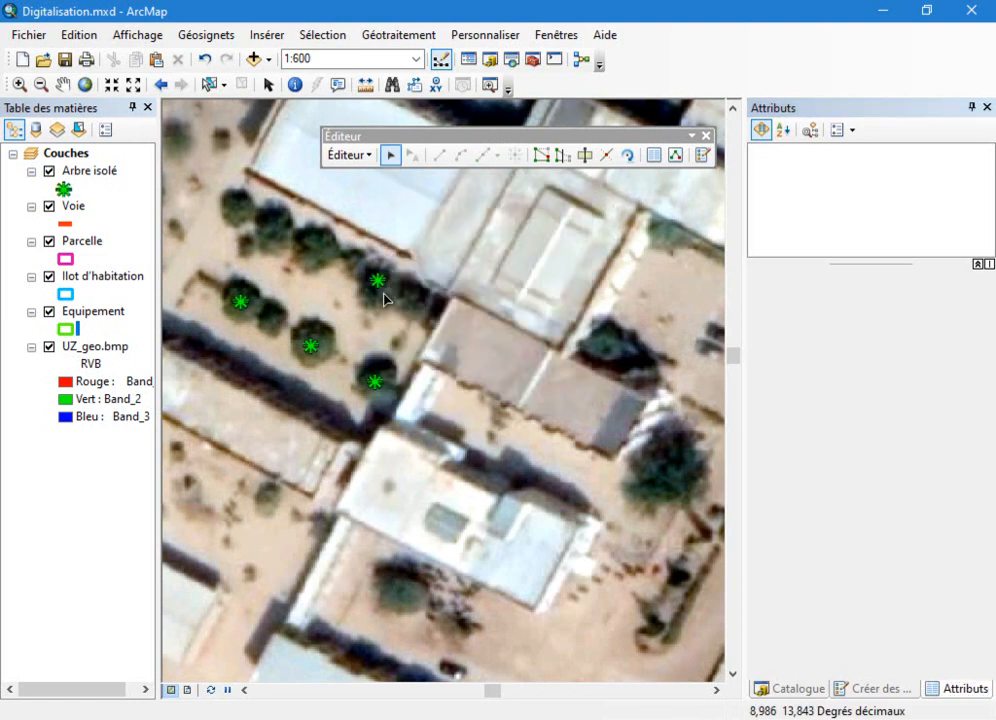
pyautogui.scroll(-1, 369, 297)
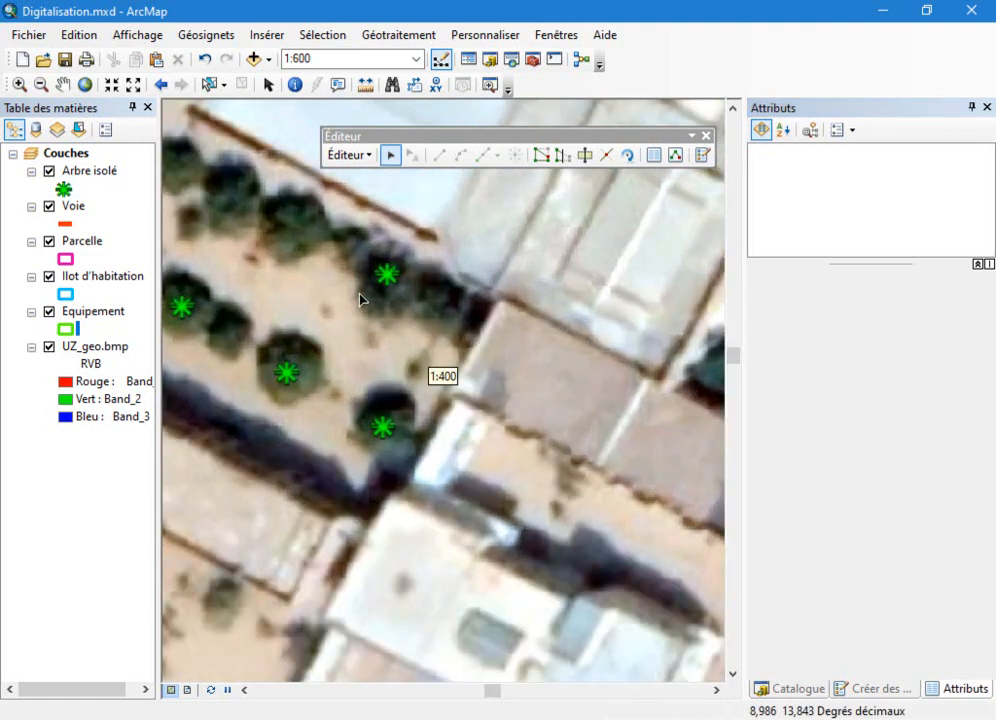
pyautogui.moveTo(362, 251); pyautogui.dragTo(384, 283)
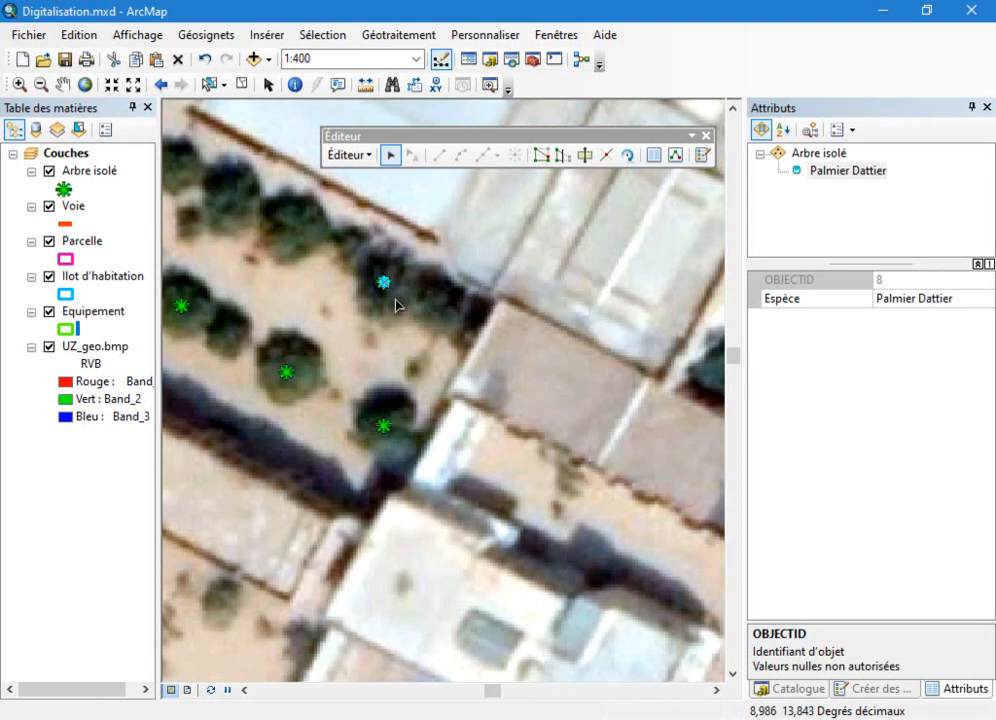
# Shift the two southeasternmost Manguier points of the row slightly to better centre them on their crowns, and clear the selection.
pyautogui.click(287, 375)
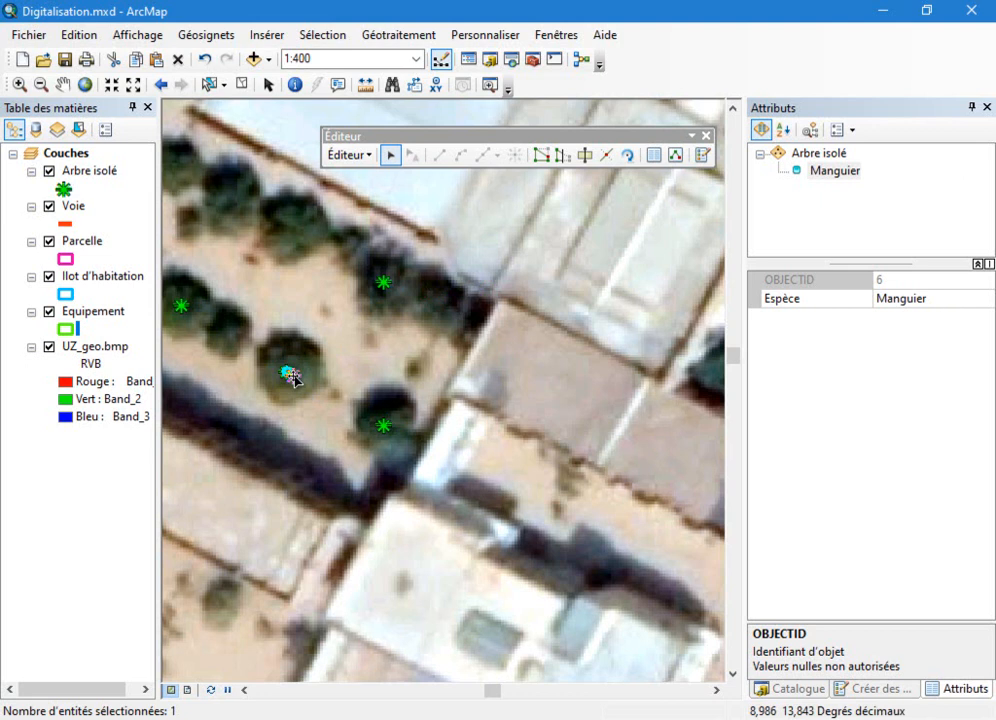
pyautogui.moveTo(293, 379); pyautogui.dragTo(296, 376)
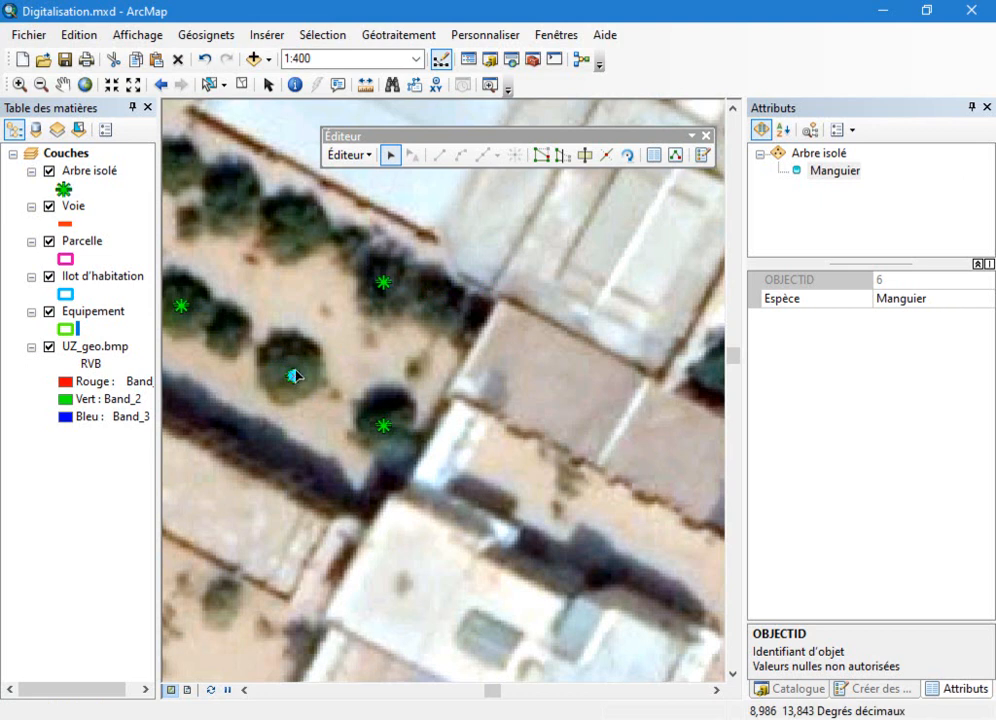
pyautogui.click(383, 426)
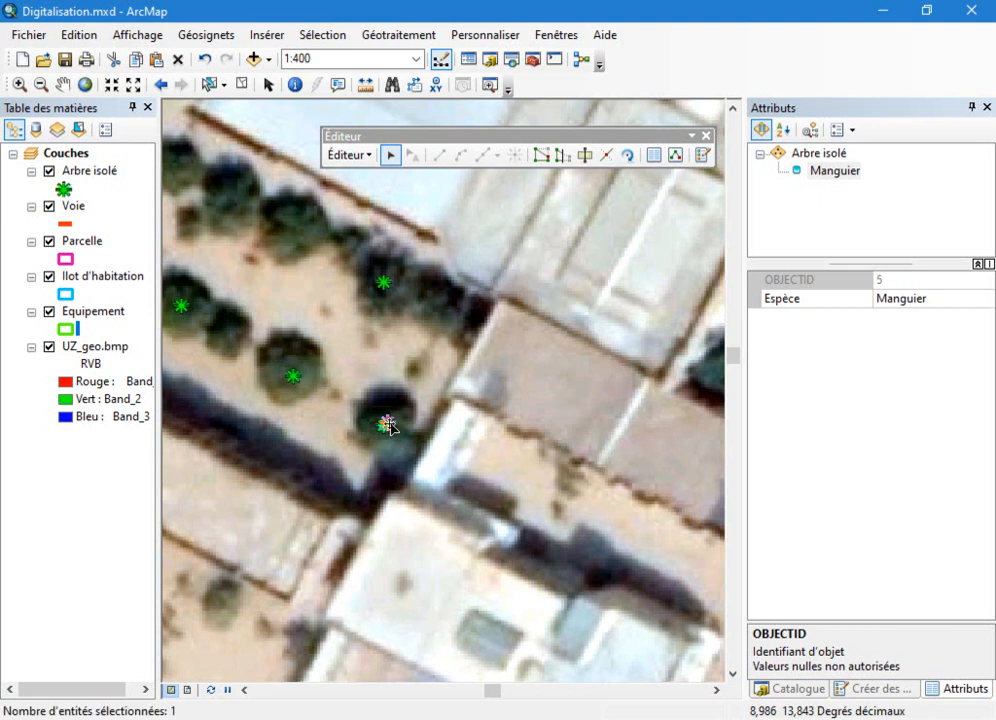
pyautogui.moveTo(388, 424); pyautogui.dragTo(393, 428)
pyautogui.click(501, 392)
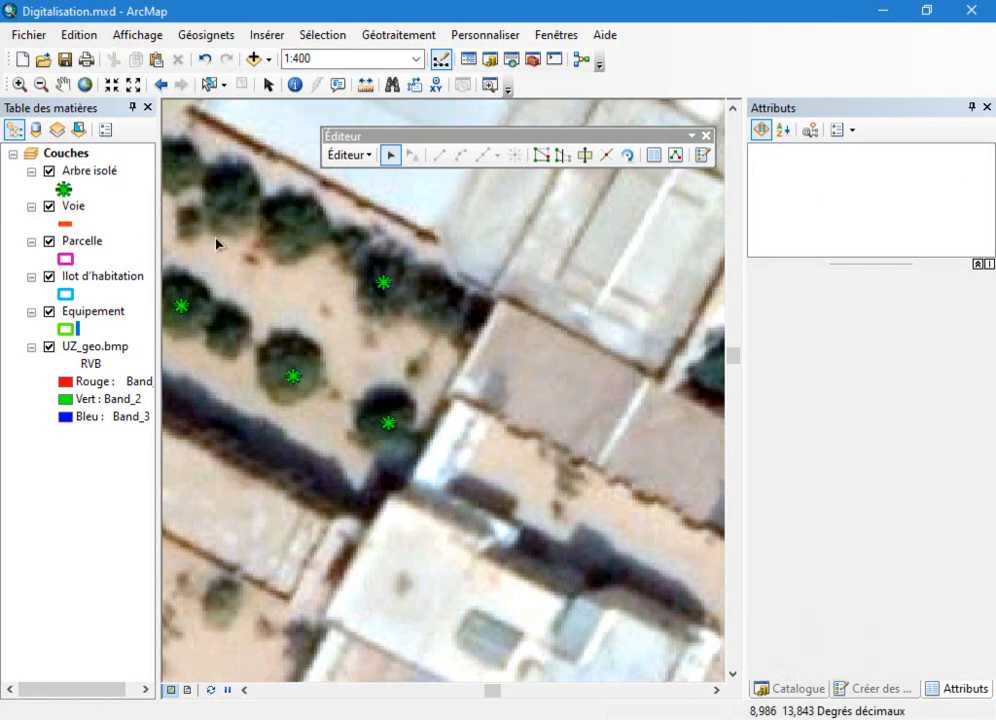
# View the full extent of the UZ_geo.bmp image, including the whole main dirt road.
pyautogui.scroll(3, 393, 404)
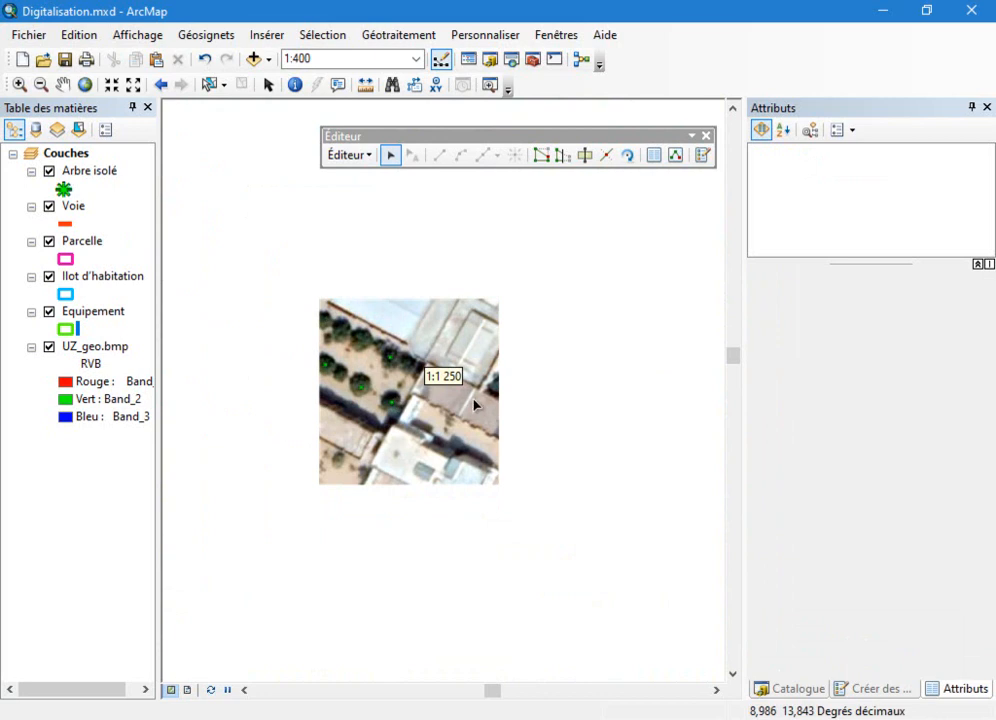
pyautogui.scroll(3, 408, 340)
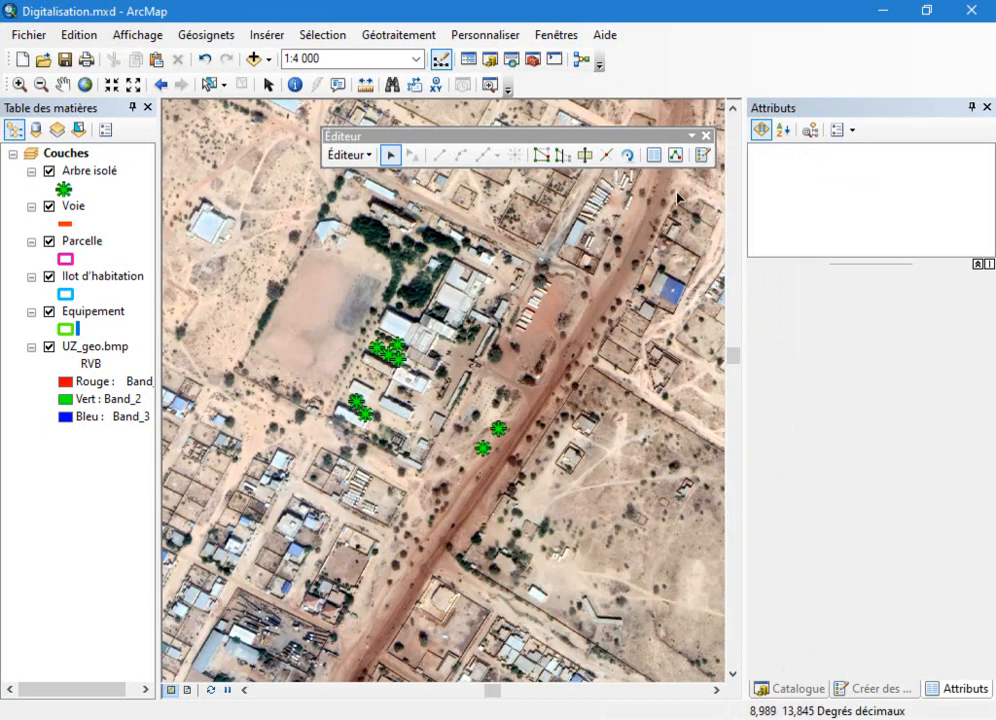
pyautogui.scroll(2, 515, 352)
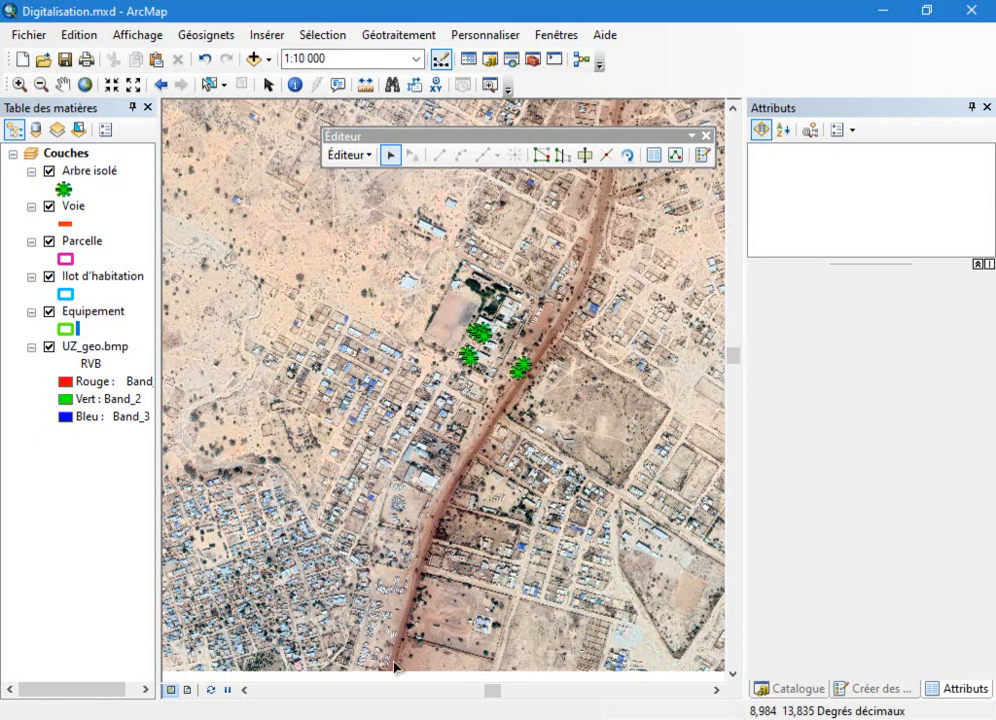
pyautogui.scroll(1, 432, 385)
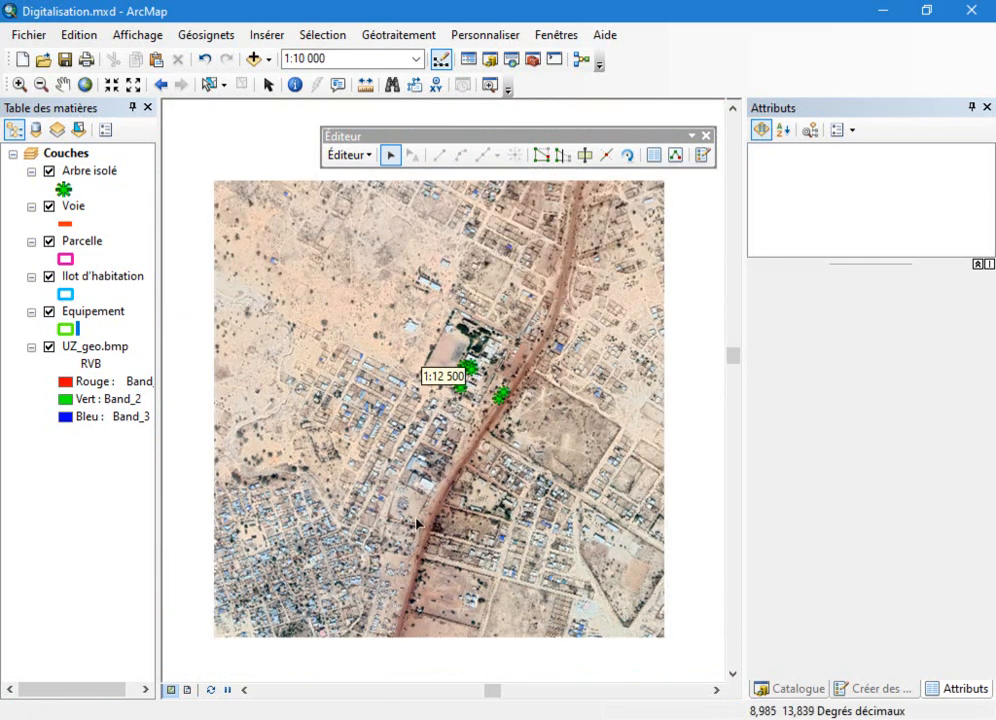
# Start a new Voie line with the Ligne tool where the main dirt road meets the image's southern edge, placing three vertices northward.
pyautogui.scroll(-4, 432, 385)
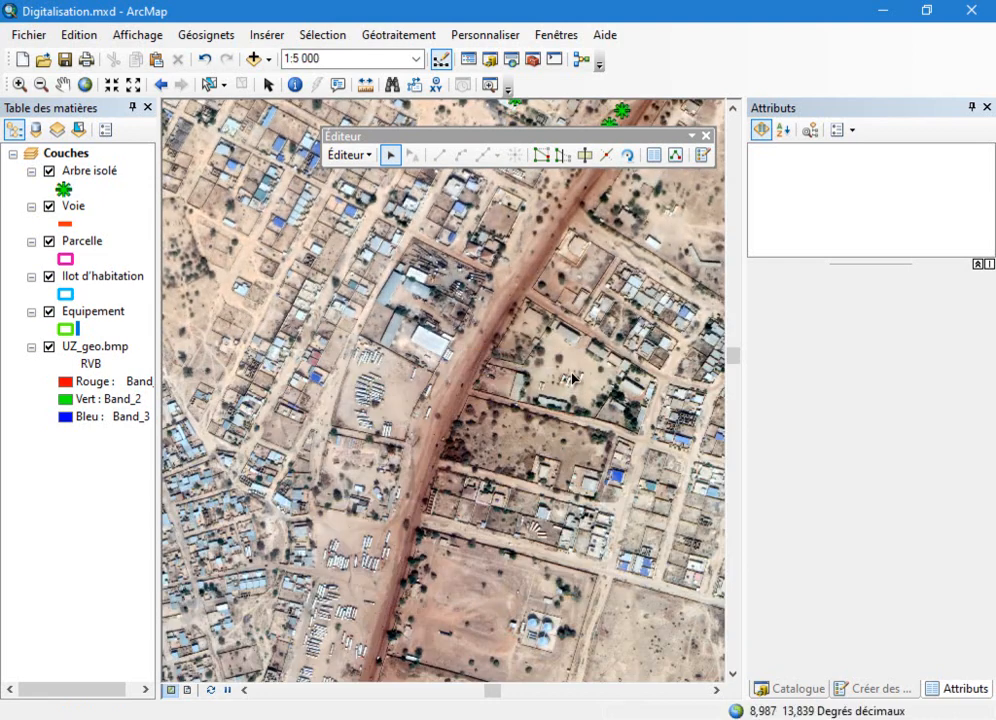
pyautogui.scroll(2, 573, 376)
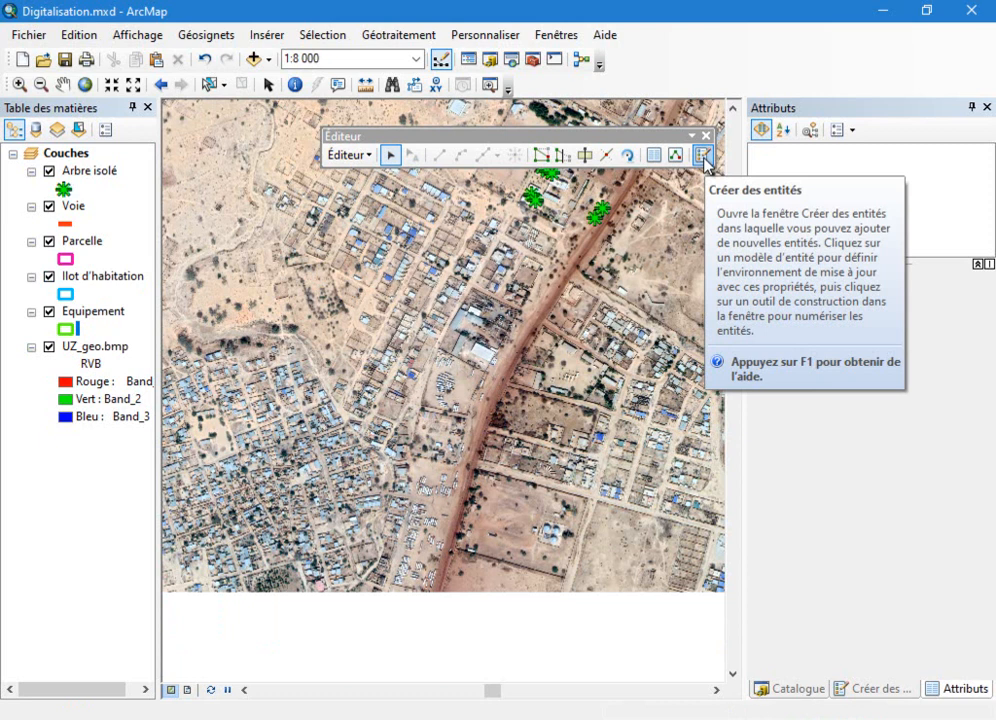
pyautogui.click(705, 158)
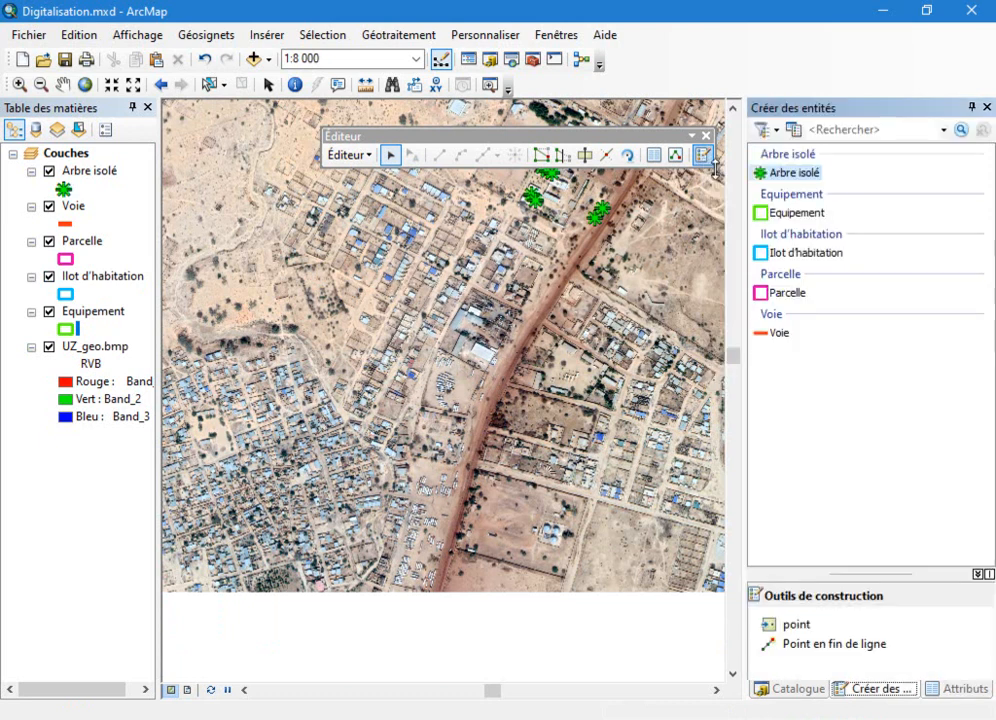
pyautogui.click(786, 336)
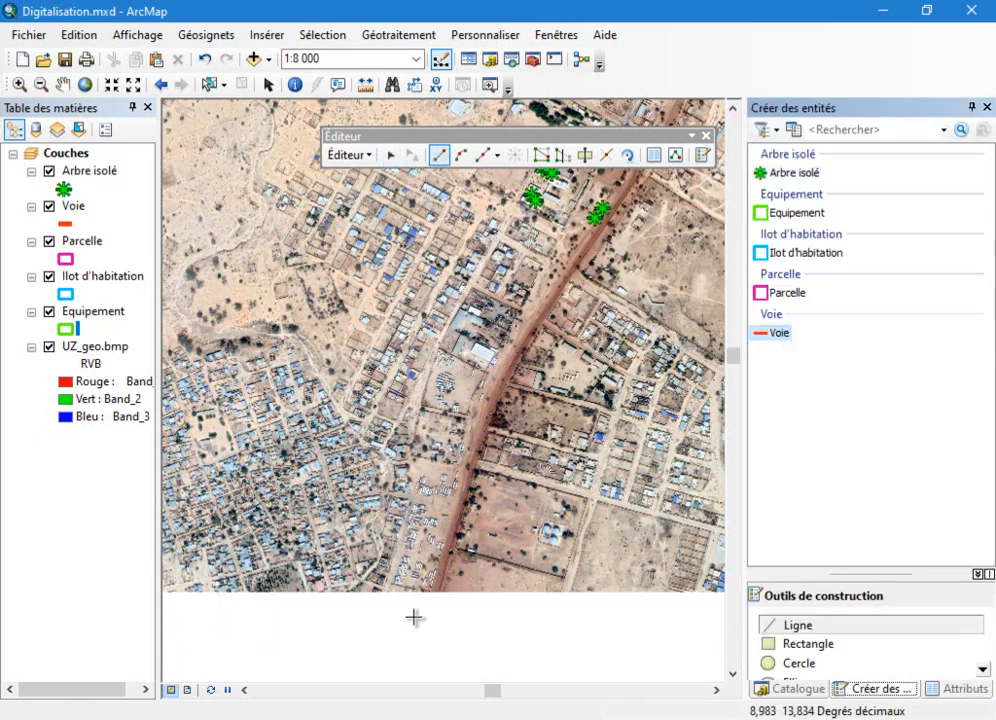
pyautogui.scroll(-5, 433, 602)
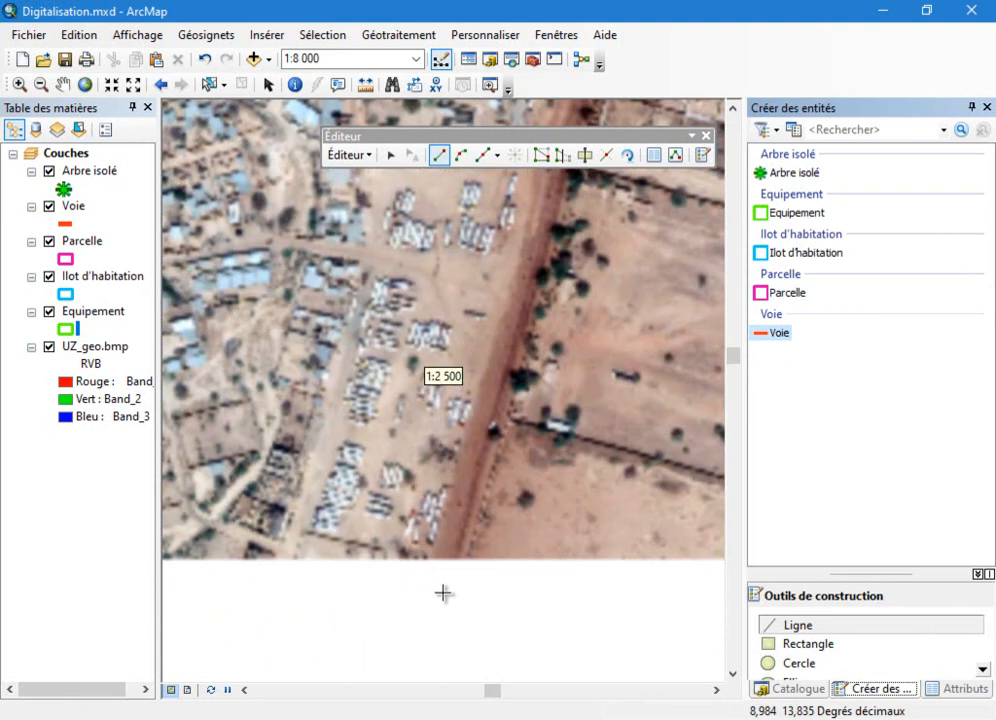
pyautogui.scroll(-3, 433, 602)
pyautogui.scroll(-5, 476, 542)
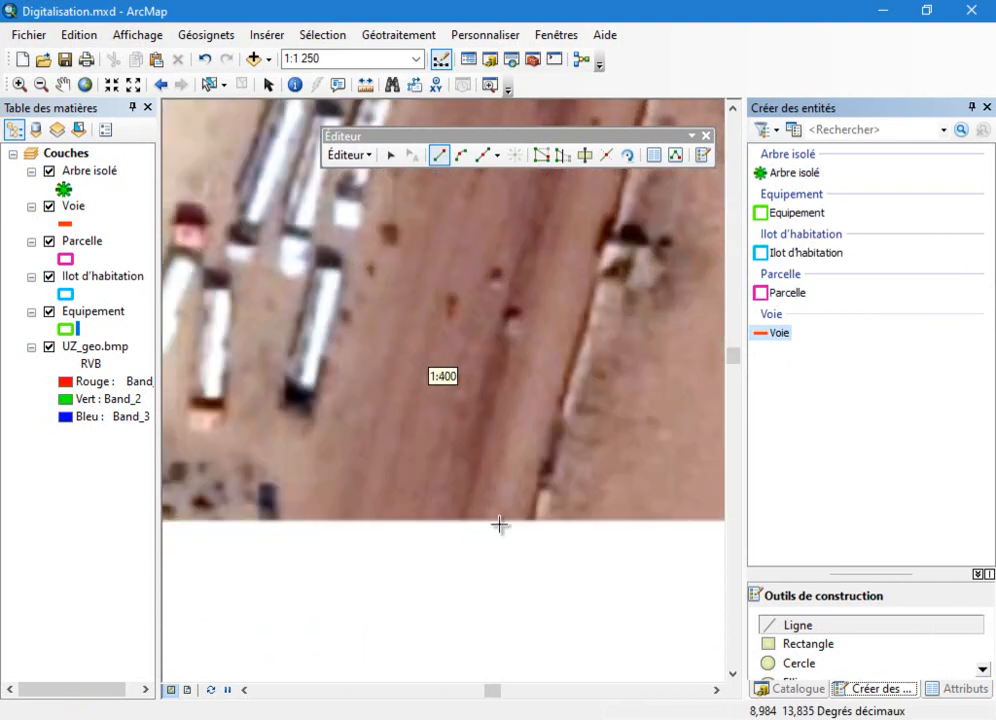
pyautogui.click(467, 518)
pyautogui.click(503, 347)
pyautogui.click(544, 206)
# Extend the Voie line north along the dirt road past the parked trucks, adding vertices down the middle of the road.
pyautogui.scroll(4, 403, 610)
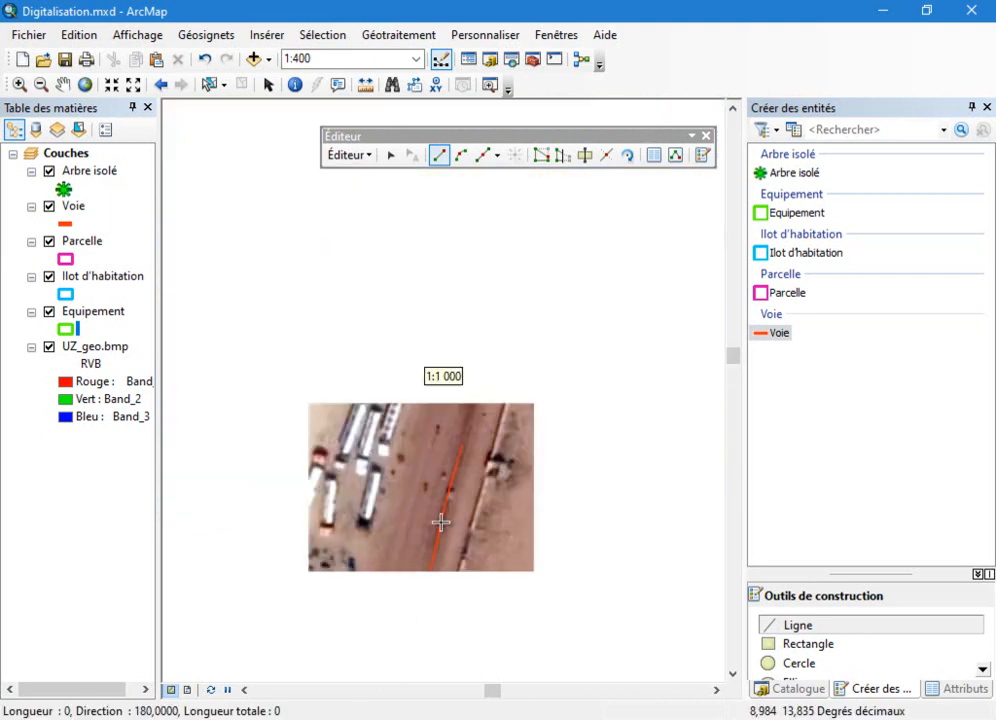
pyautogui.click(503, 290)
pyautogui.click(532, 197)
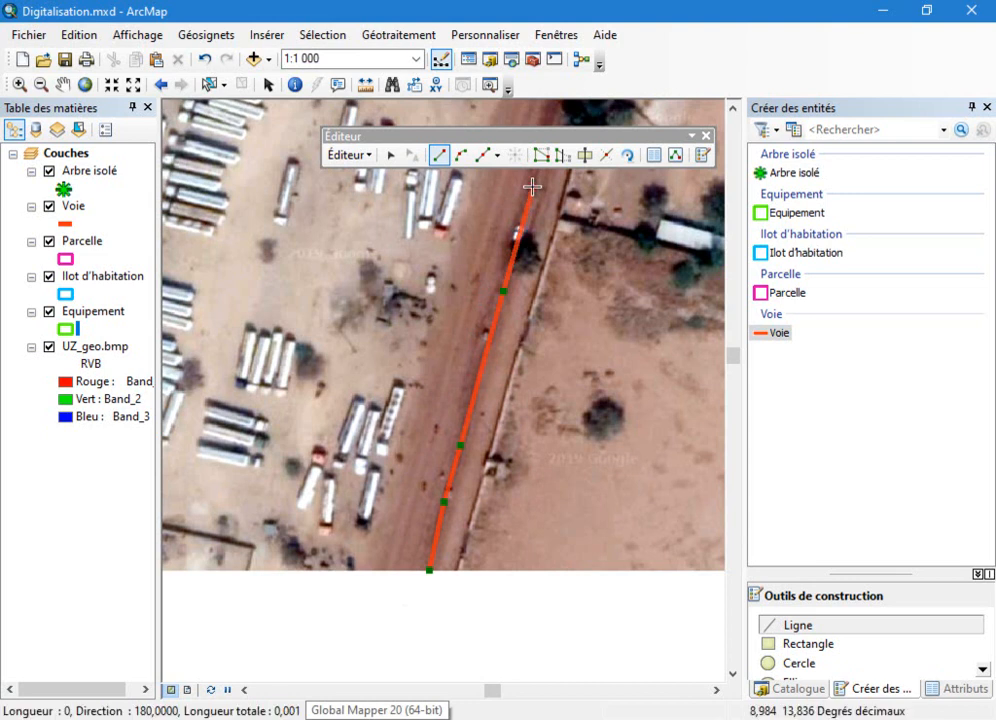
pyautogui.scroll(4, 410, 555)
pyautogui.scroll(-4, 494, 267)
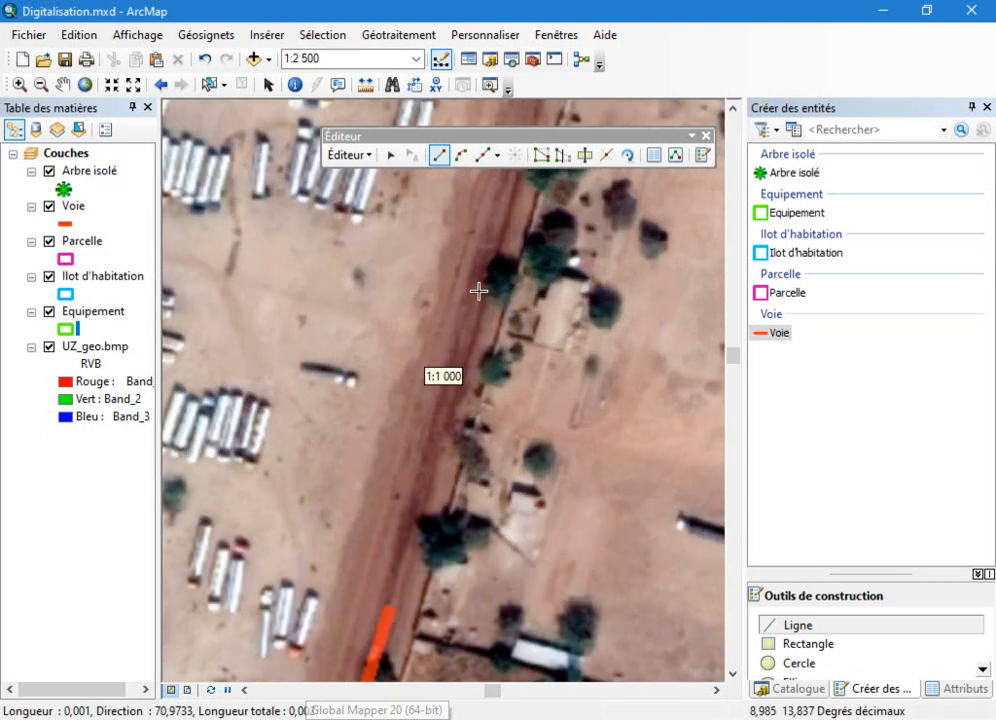
pyautogui.click(461, 349)
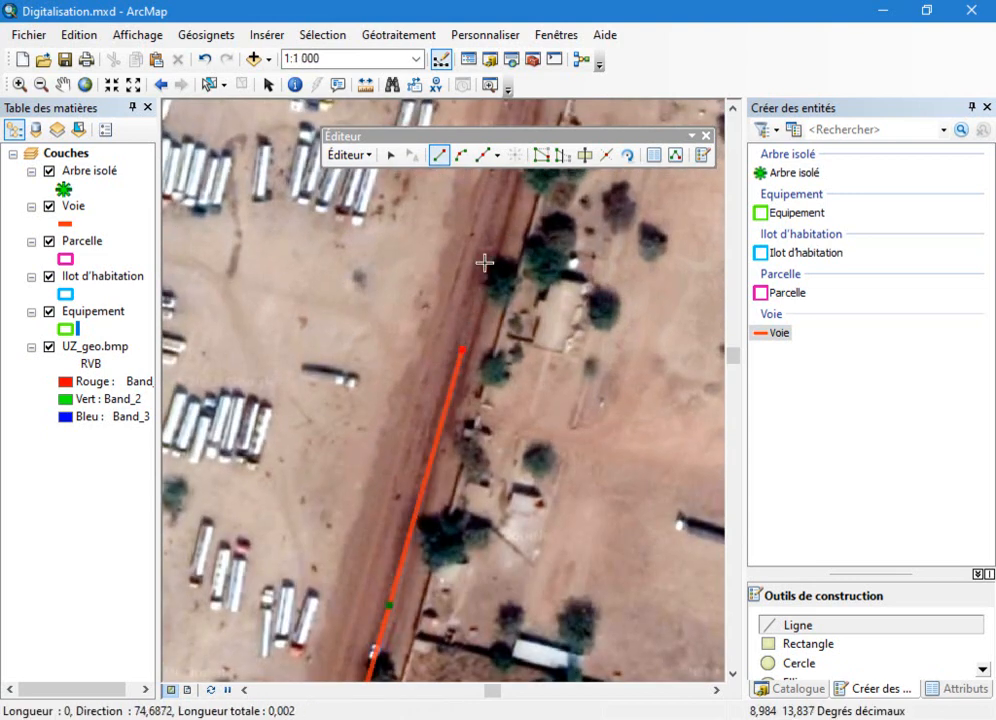
pyautogui.click(499, 210)
# Continue the Voie line north-northeast past the last parked trucks and along the walled, tree-filled plot east of the road.
pyautogui.scroll(5, 452, 332)
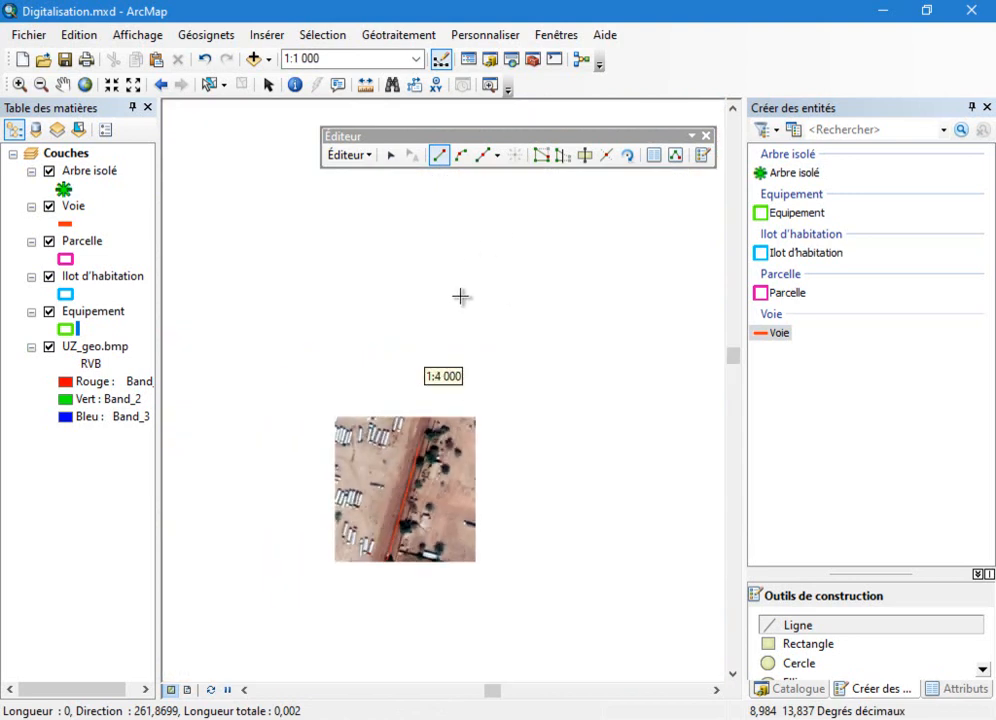
pyautogui.scroll(-4, 434, 428)
pyautogui.click(425, 420)
pyautogui.click(469, 264)
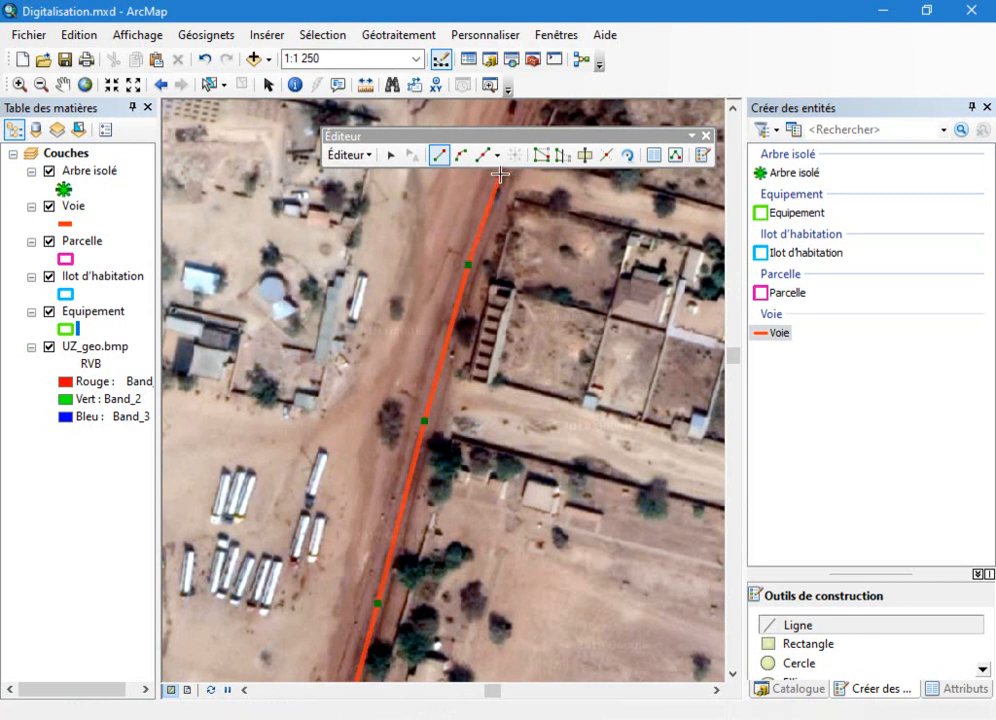
pyautogui.scroll(4, 337, 604)
pyautogui.scroll(-4, 422, 400)
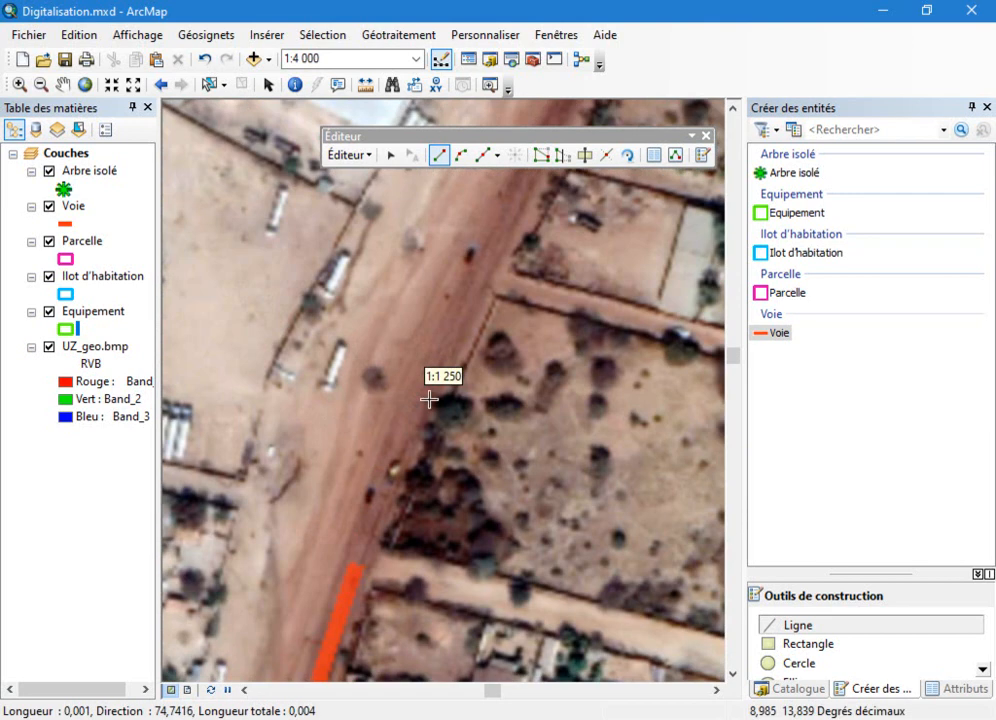
pyautogui.click(418, 422)
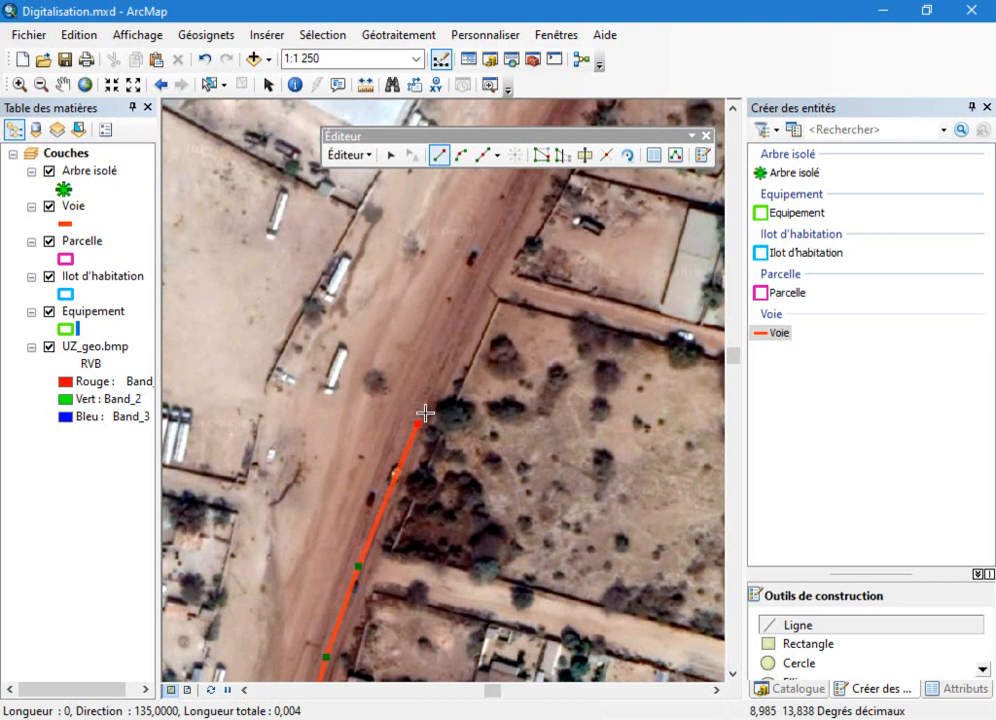
pyautogui.click(481, 287)
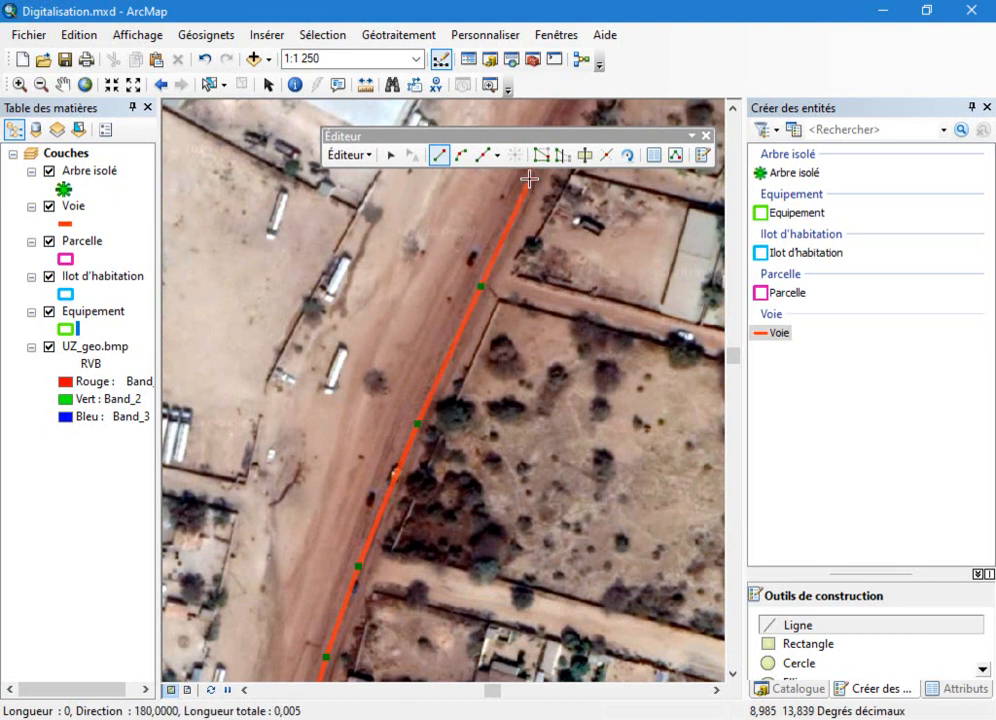
# Carry the Voie line northeast past the side-street junctions and the walled compounds, towards the digitized tree points.
pyautogui.scroll(4, 294, 553)
pyautogui.scroll(-3, 436, 324)
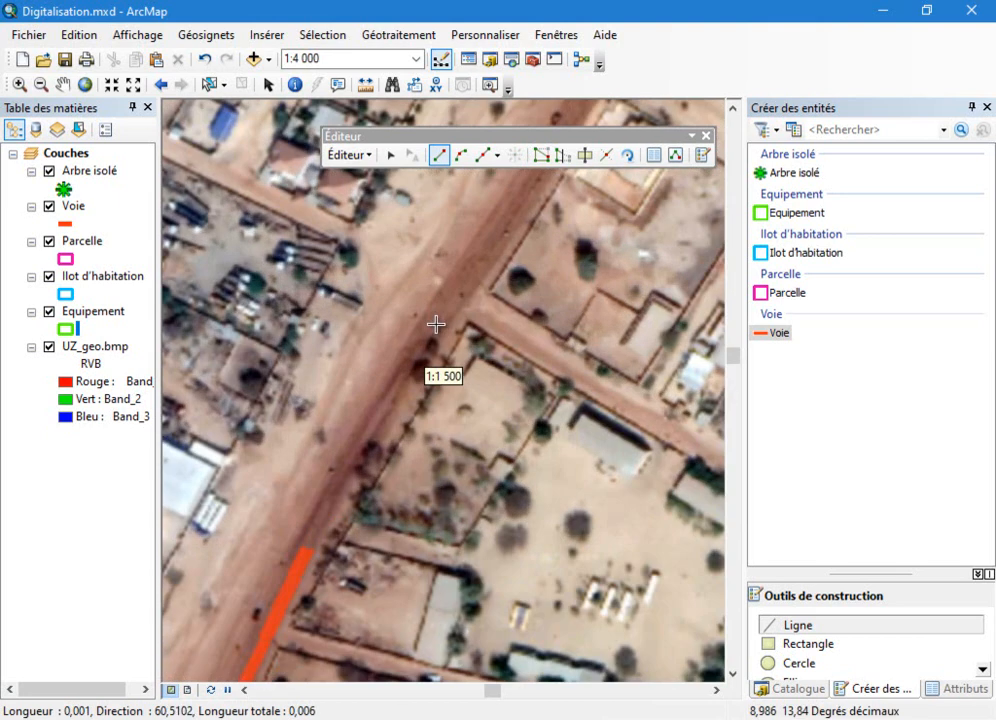
pyautogui.click(371, 428)
pyautogui.click(433, 321)
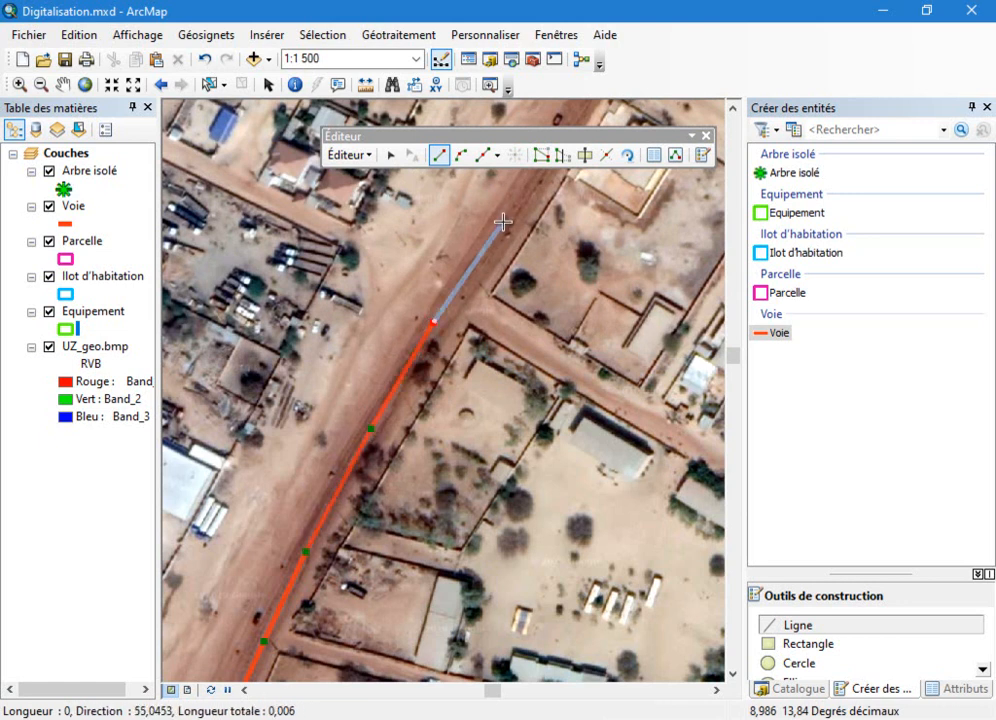
pyautogui.scroll(3, 351, 456)
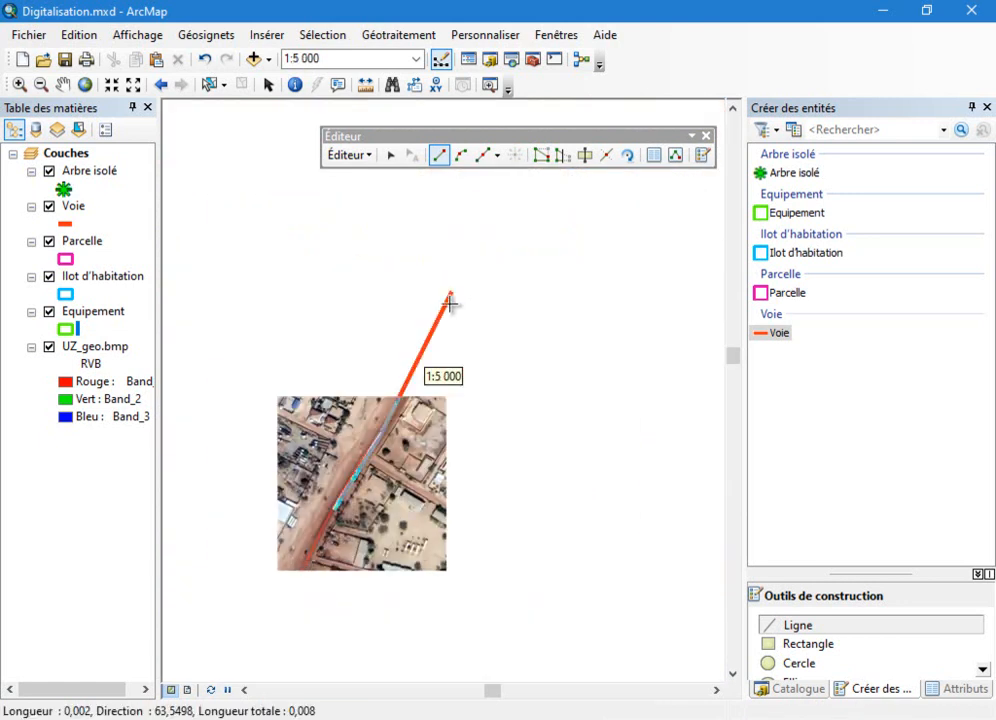
pyautogui.scroll(-3, 416, 377)
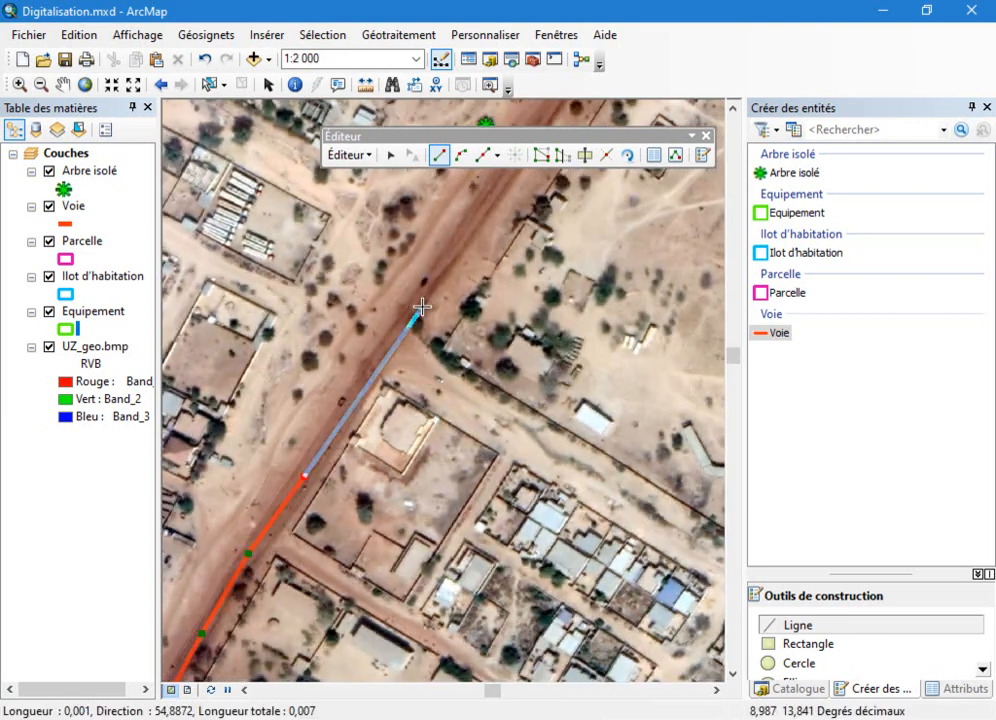
pyautogui.click(427, 292)
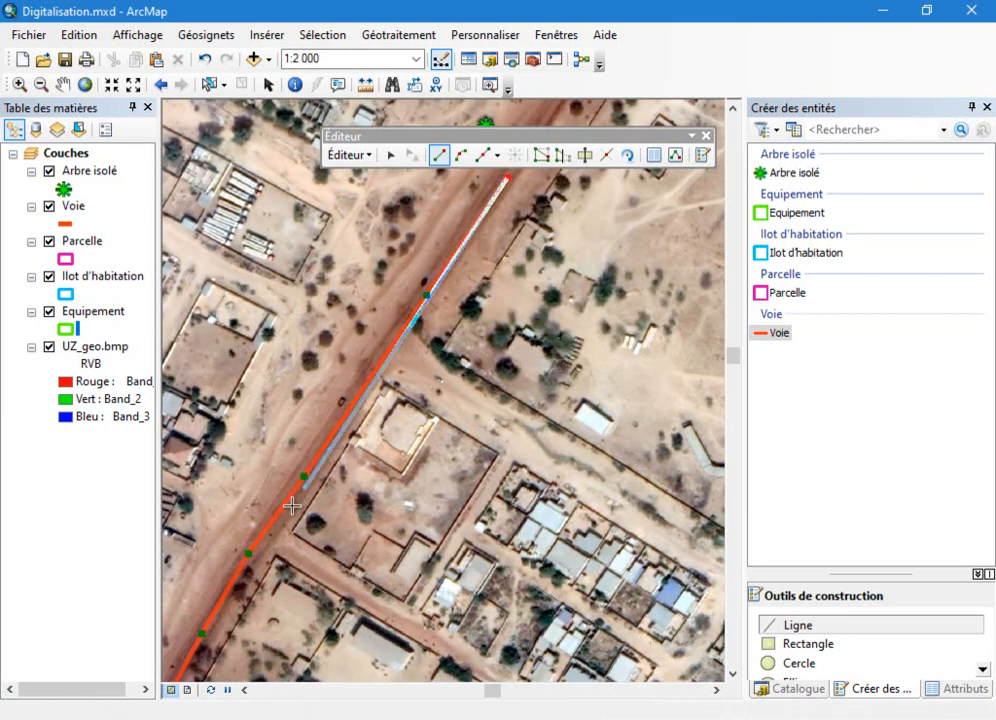
# Add Voie vertices along the northeast stretch of the road up to the building with the blue roof.
pyautogui.scroll(3, 511, 271)
pyautogui.scroll(-3, 431, 329)
pyautogui.click(277, 414)
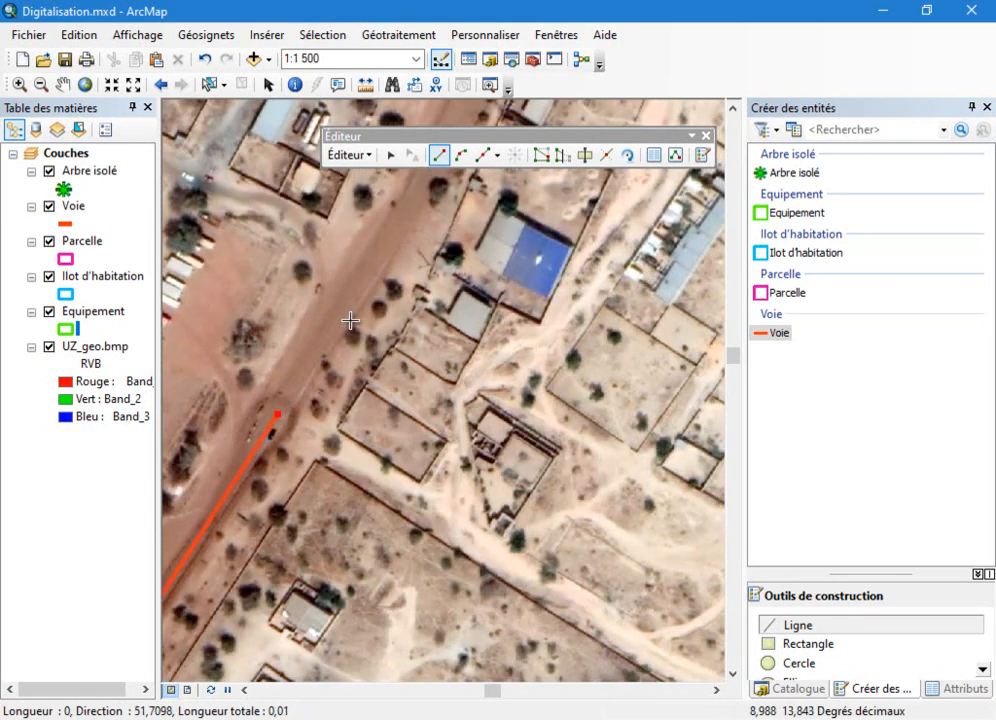
pyautogui.click(366, 272)
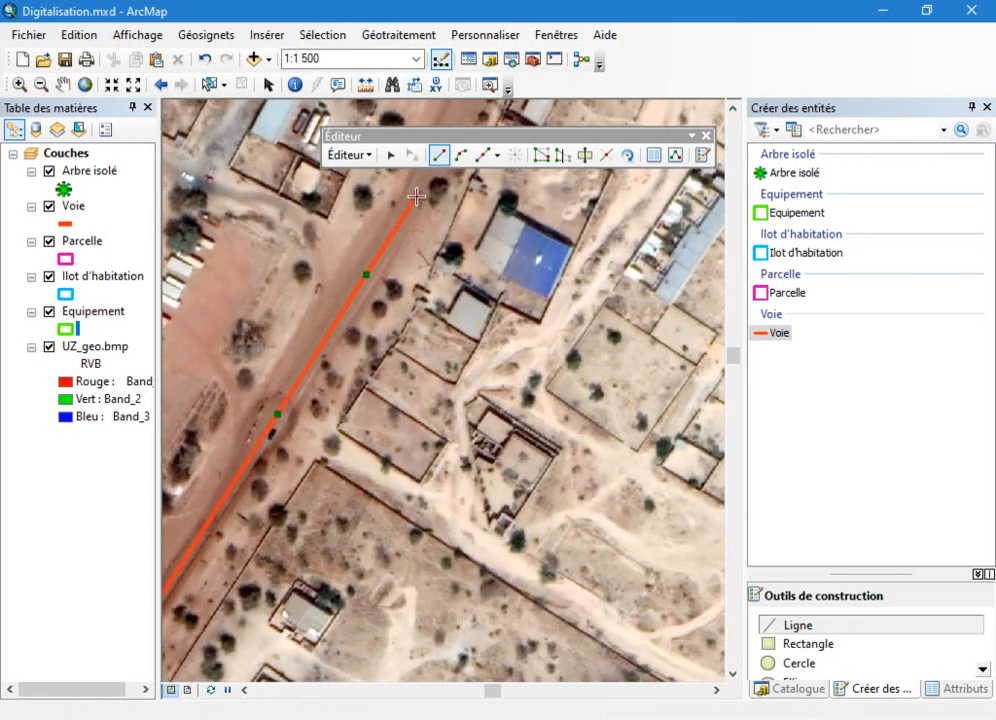
# Trace the road's bend from northeast to north with closely spaced Voie vertices.
pyautogui.scroll(3, 317, 541)
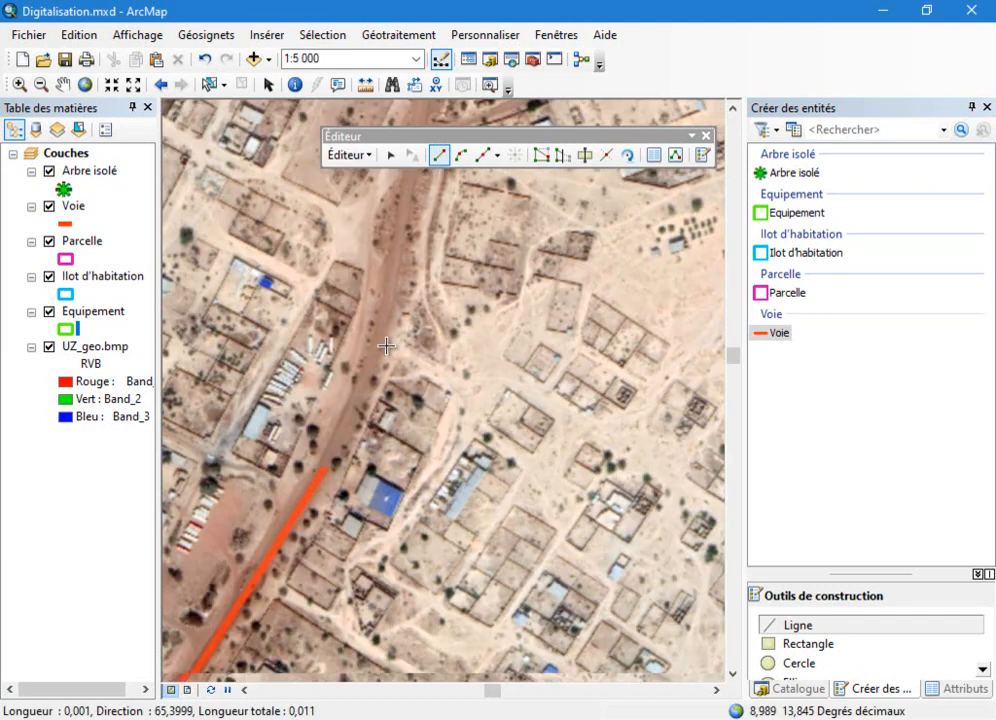
pyautogui.scroll(-3, 311, 485)
pyautogui.click(296, 529)
pyautogui.click(343, 420)
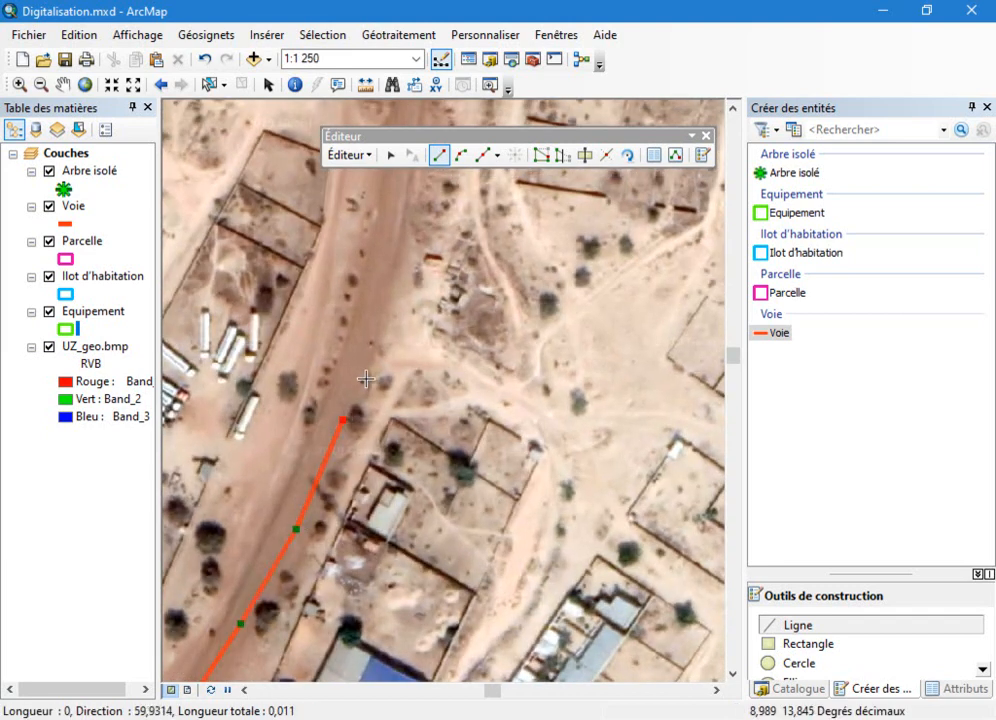
pyautogui.click(384, 272)
pyautogui.click(392, 182)
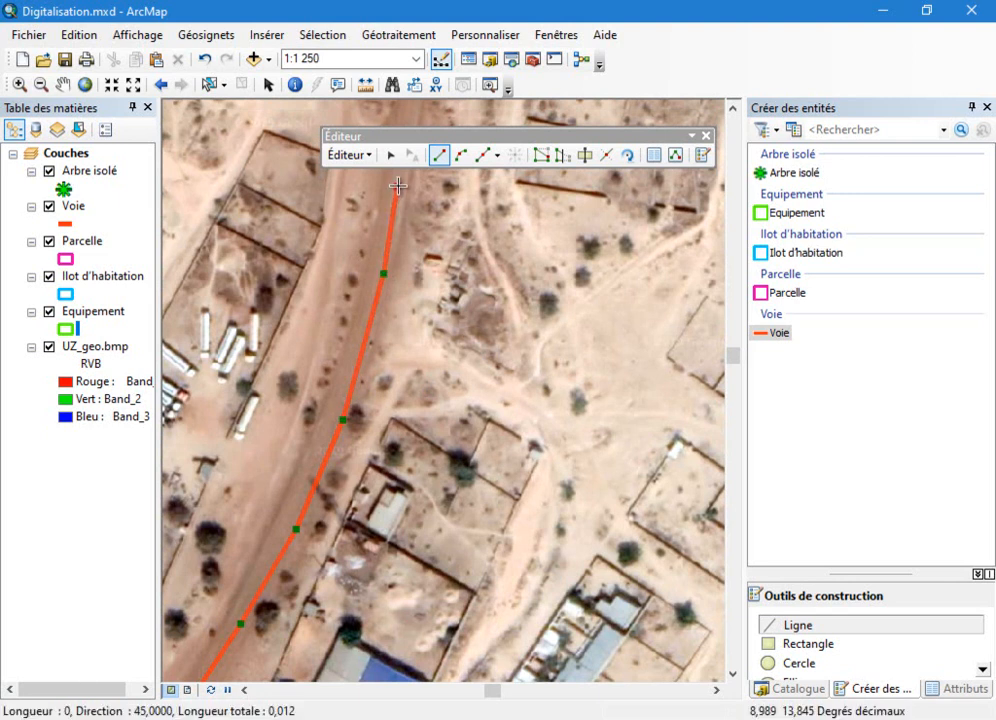
# Extend the Voie line up the straight northern stretch of the road to the long narrow walled plots on its east side.
pyautogui.scroll(3, 290, 622)
pyautogui.scroll(-3, 300, 431)
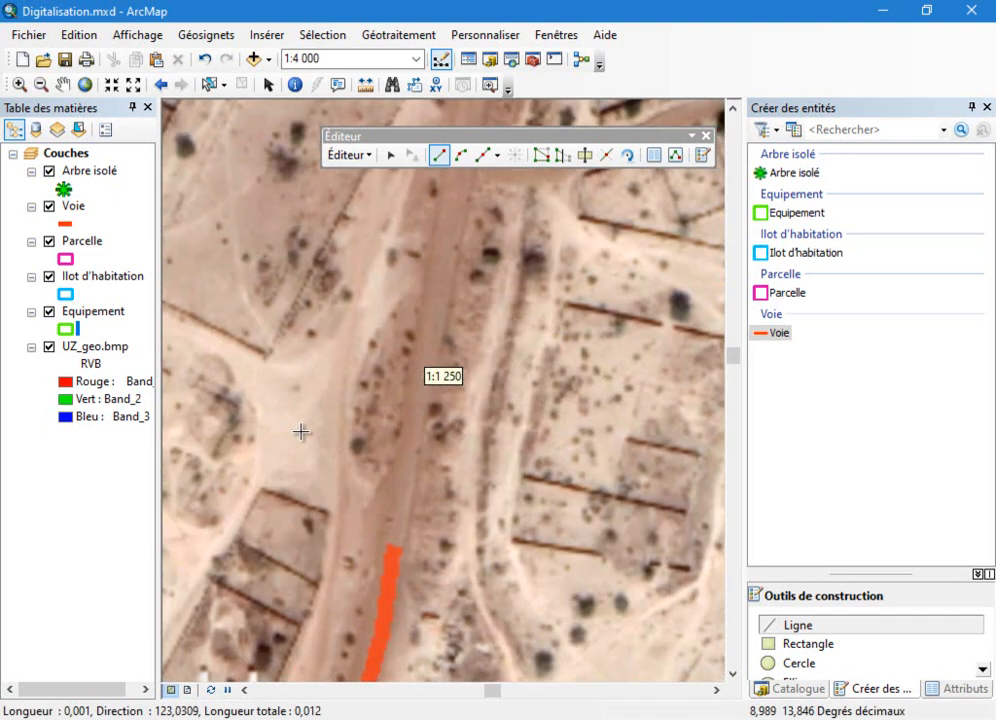
pyautogui.click(453, 230)
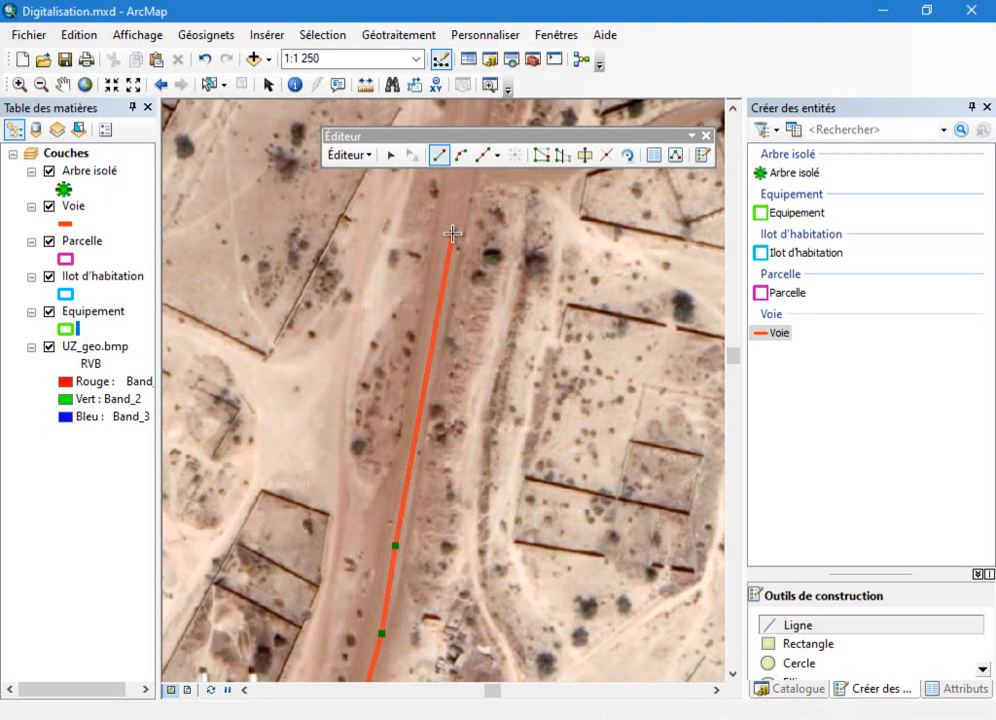
pyautogui.scroll(3, 313, 606)
pyautogui.scroll(-2, 377, 375)
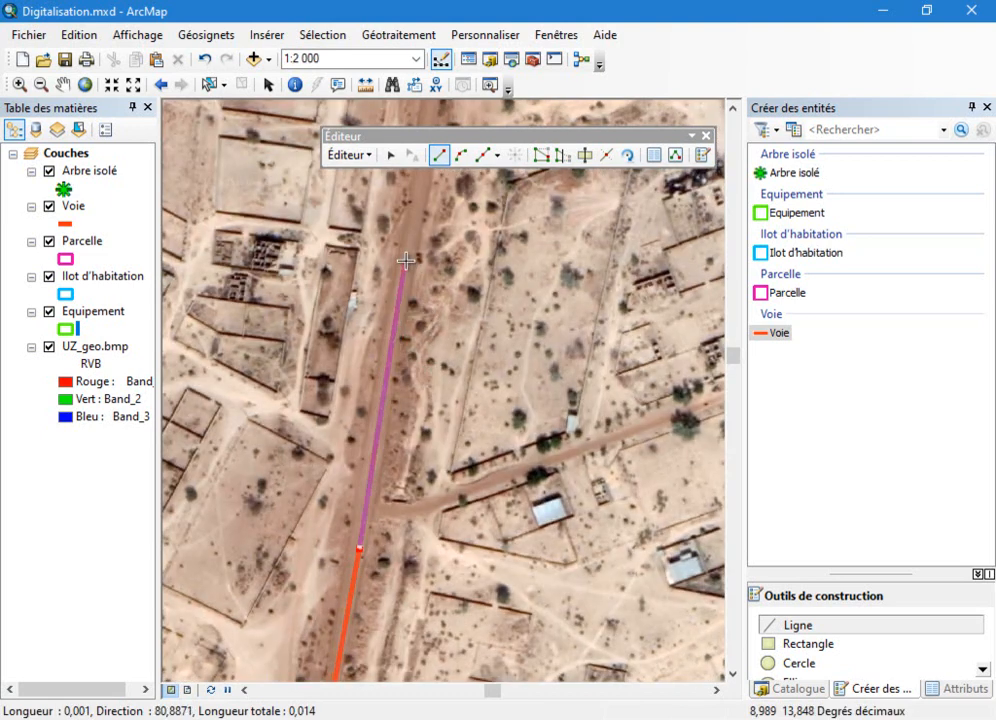
pyautogui.scroll(3, 291, 669)
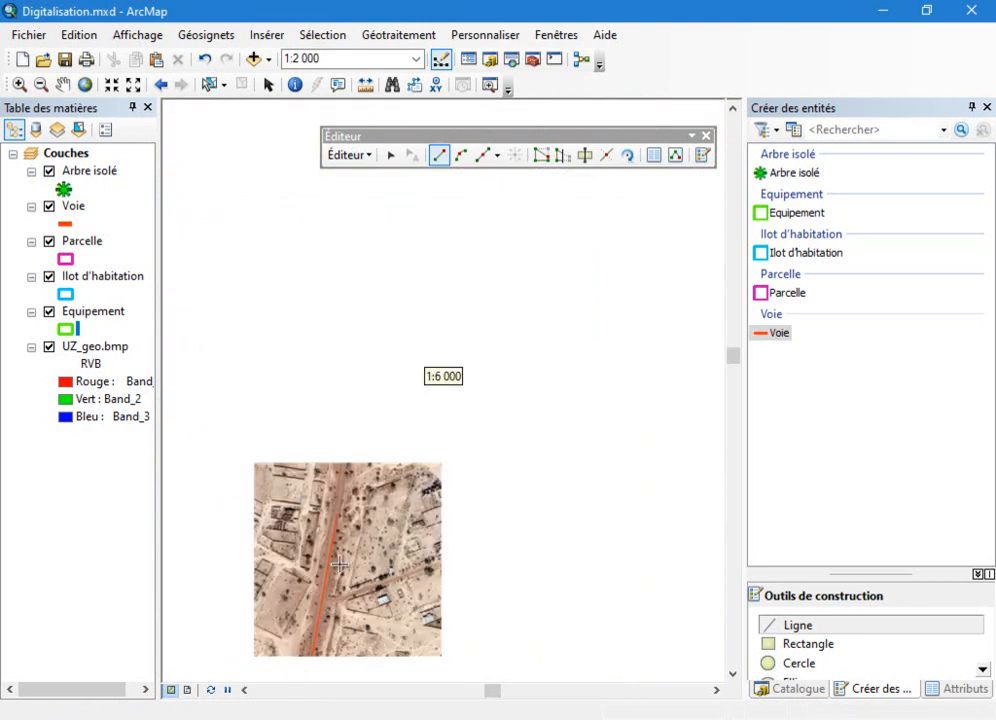
pyautogui.scroll(-4, 347, 393)
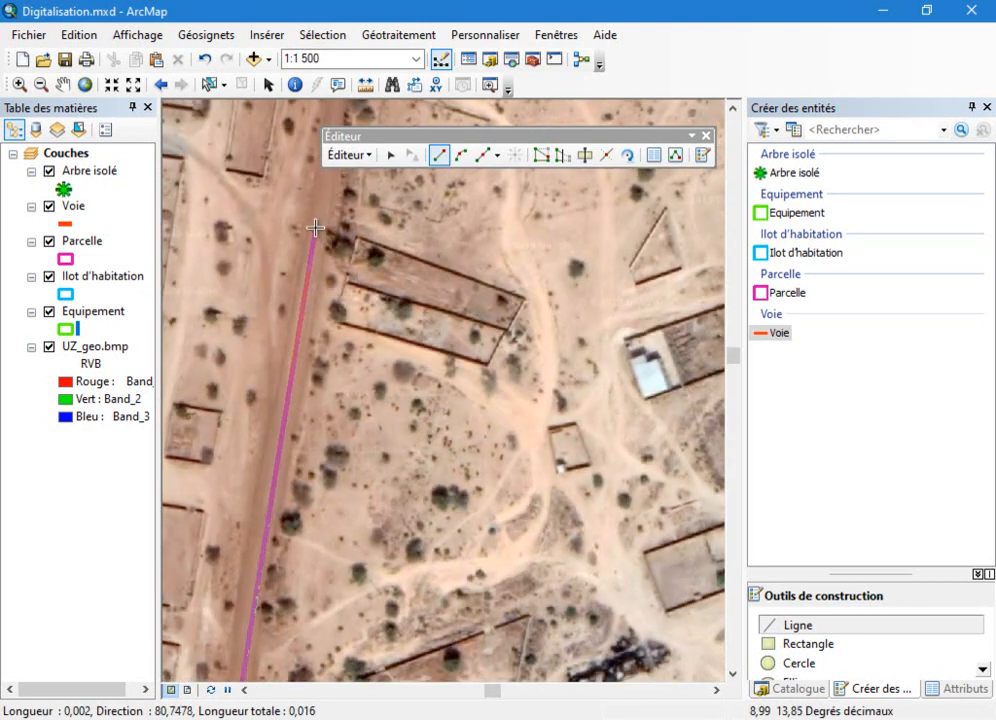
pyautogui.doubleClick(318, 228)
# Place the final Voie vertex where the road meets the image's northern edge and finish the sketch.
pyautogui.scroll(3, 266, 390)
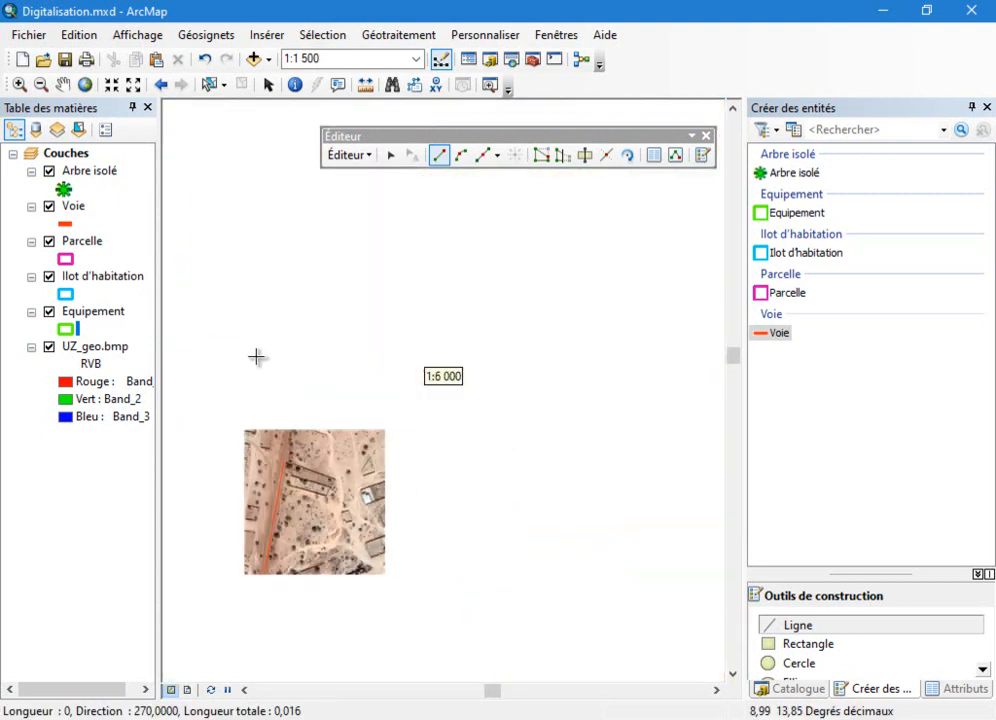
pyautogui.scroll(-2, 252, 408)
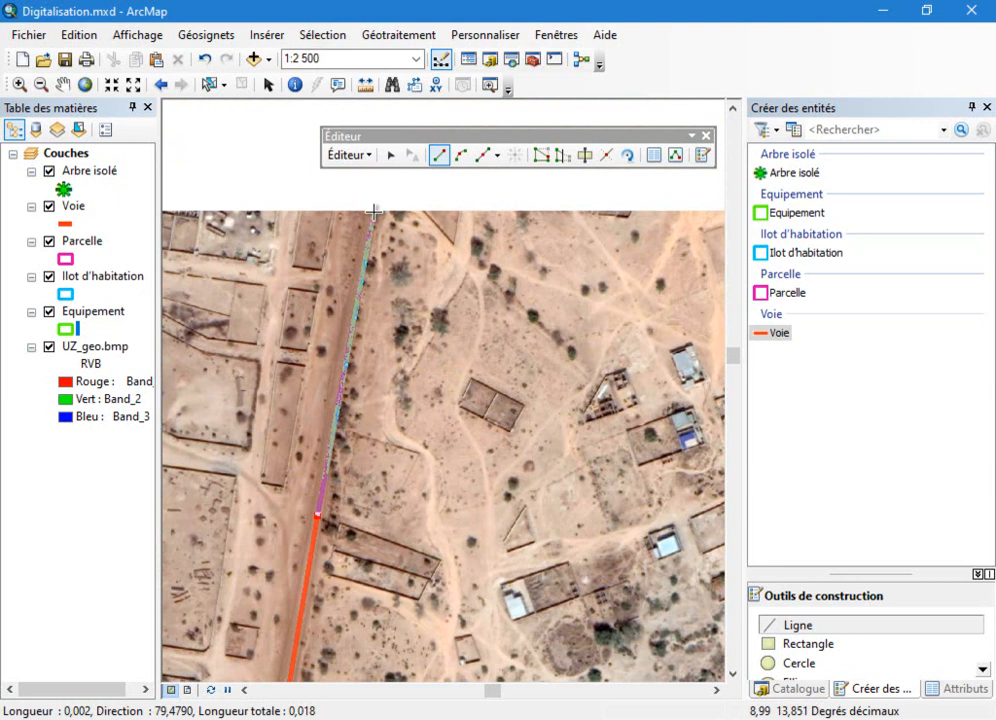
pyautogui.click(373, 212)
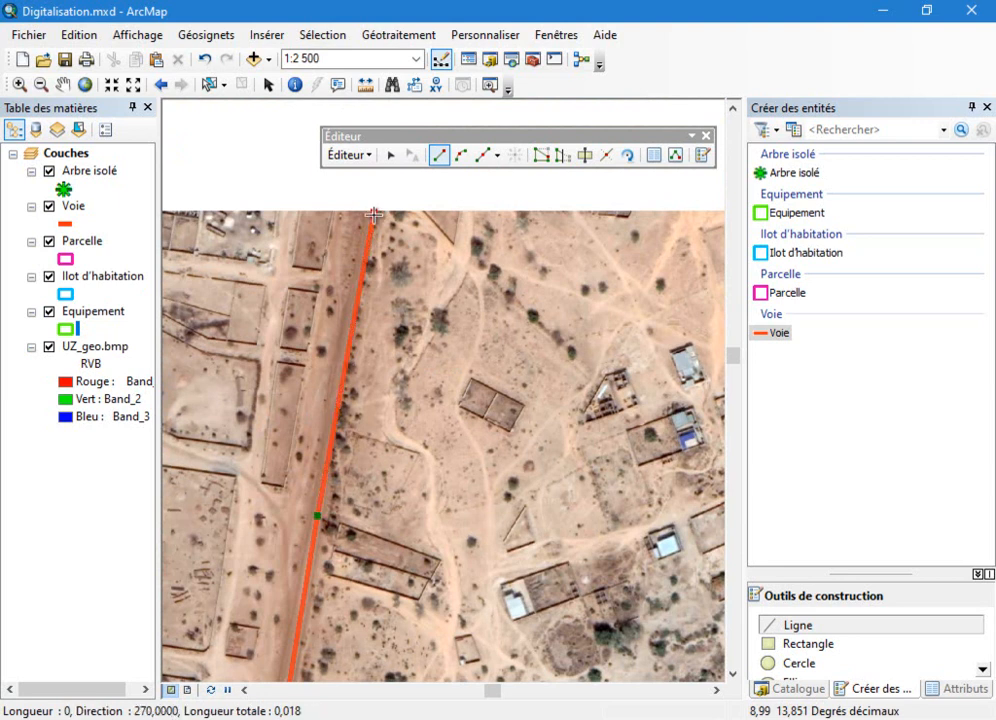
pyautogui.rightClick(400, 213)
pyautogui.click(465, 456)
pyautogui.scroll(-4, 519, 364)
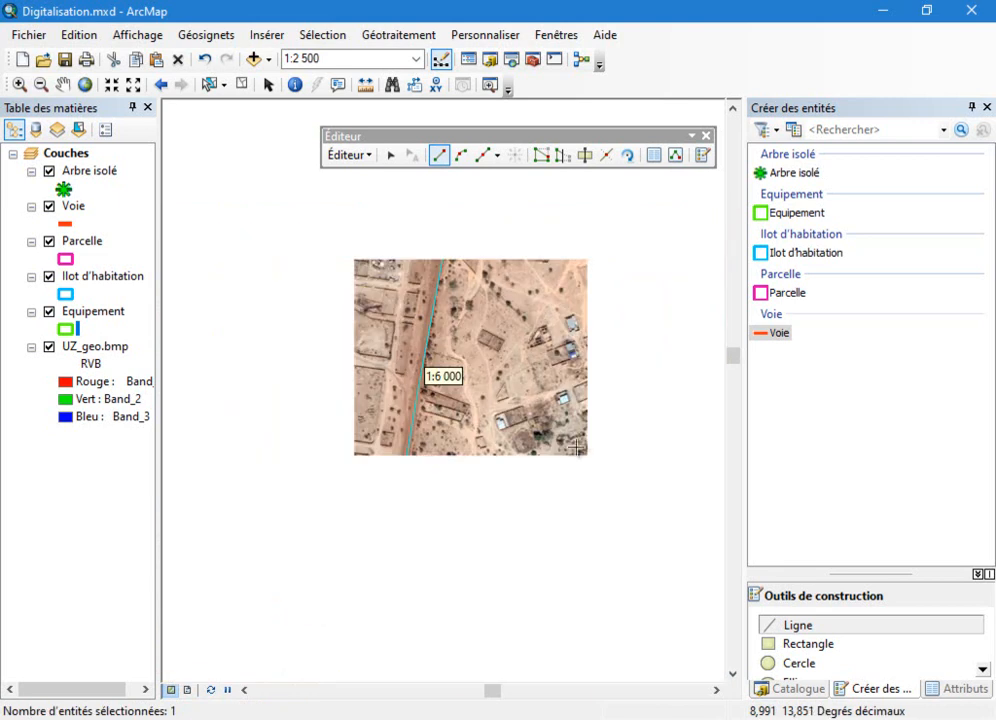
pyautogui.scroll(-5, 559, 346)
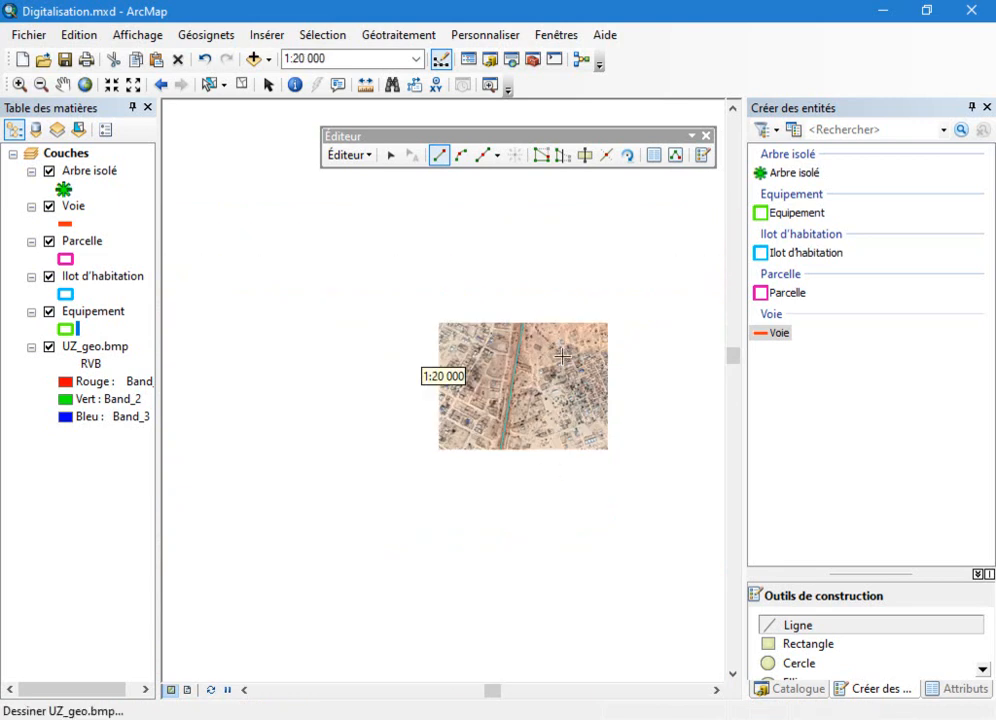
# Fill in the new main road's attributes: Numéro RN11, Nom Route Zinder-Agadez and Emprise 50.
pyautogui.click(655, 155)
pyautogui.click(920, 300)
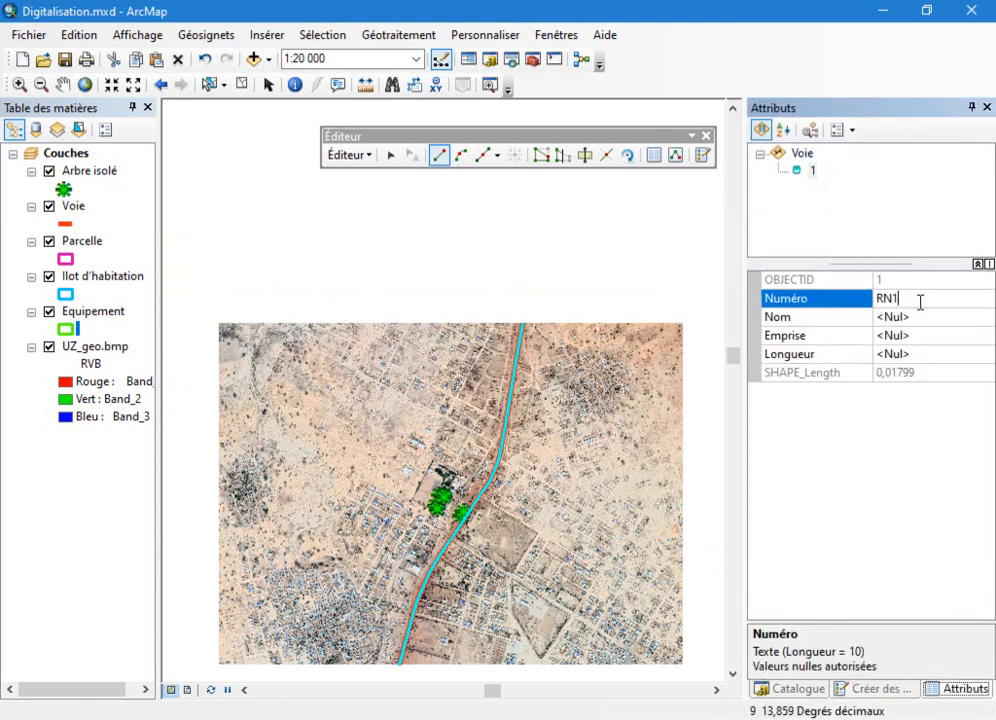
pyautogui.write('RN11')
pyautogui.press('Return')
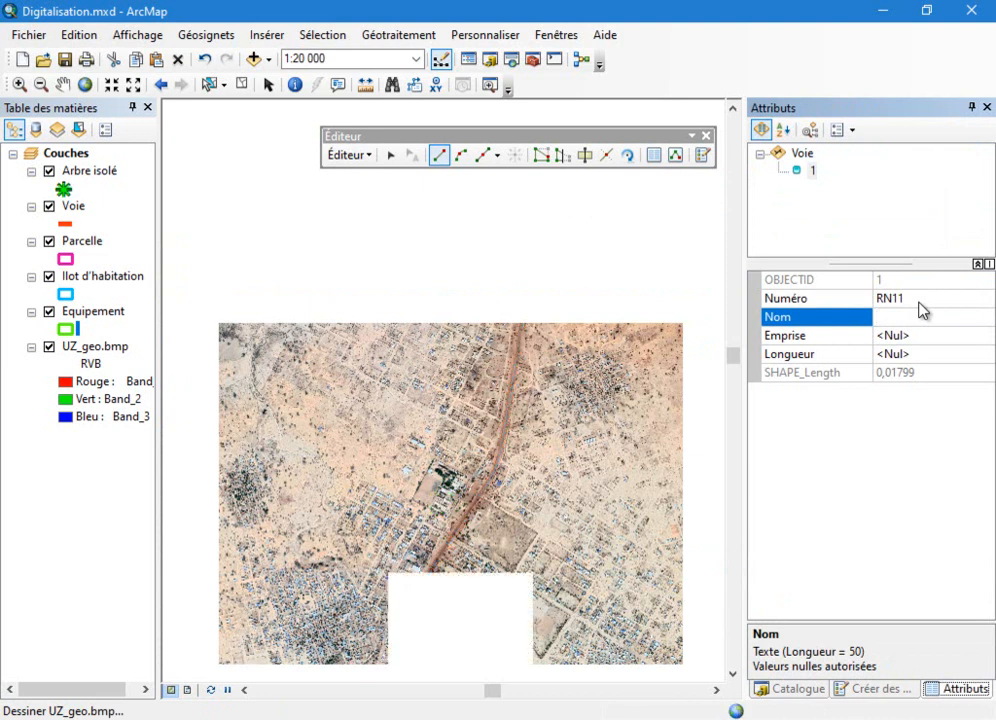
pyautogui.write('Route Zinder-Agadez')
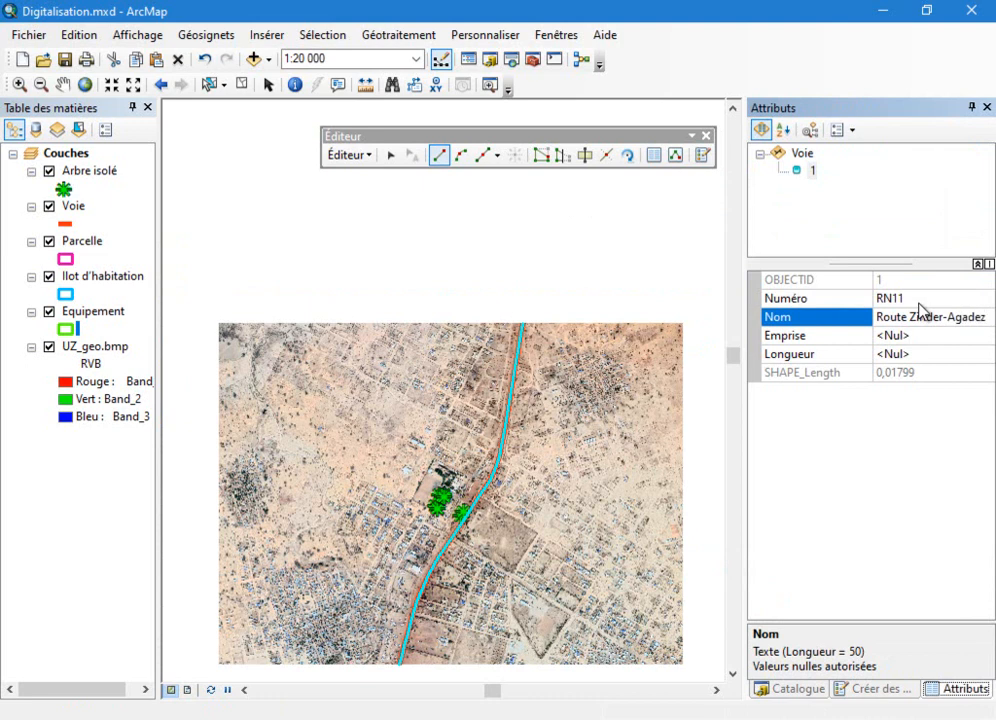
pyautogui.press('Return')
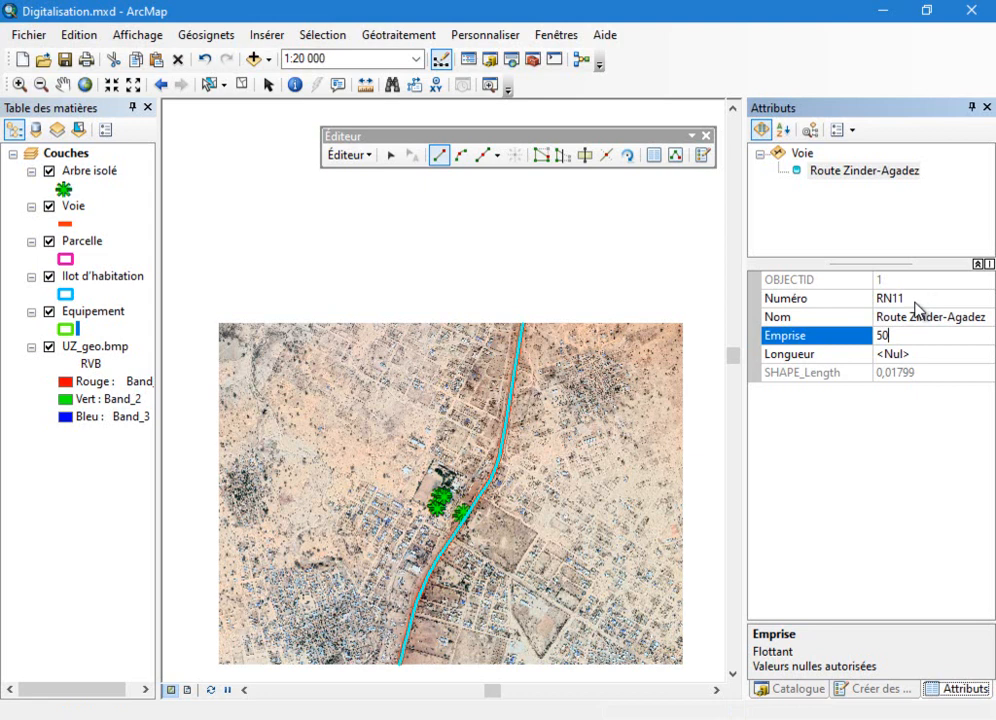
pyautogui.press('Return')
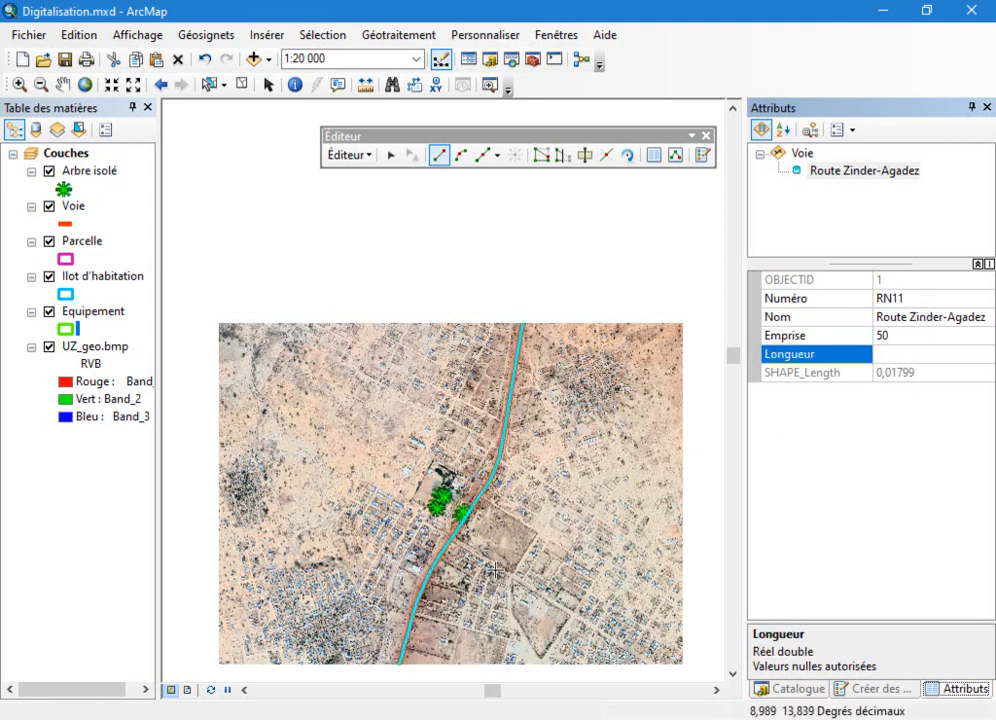
pyautogui.scroll(2, 430, 368)
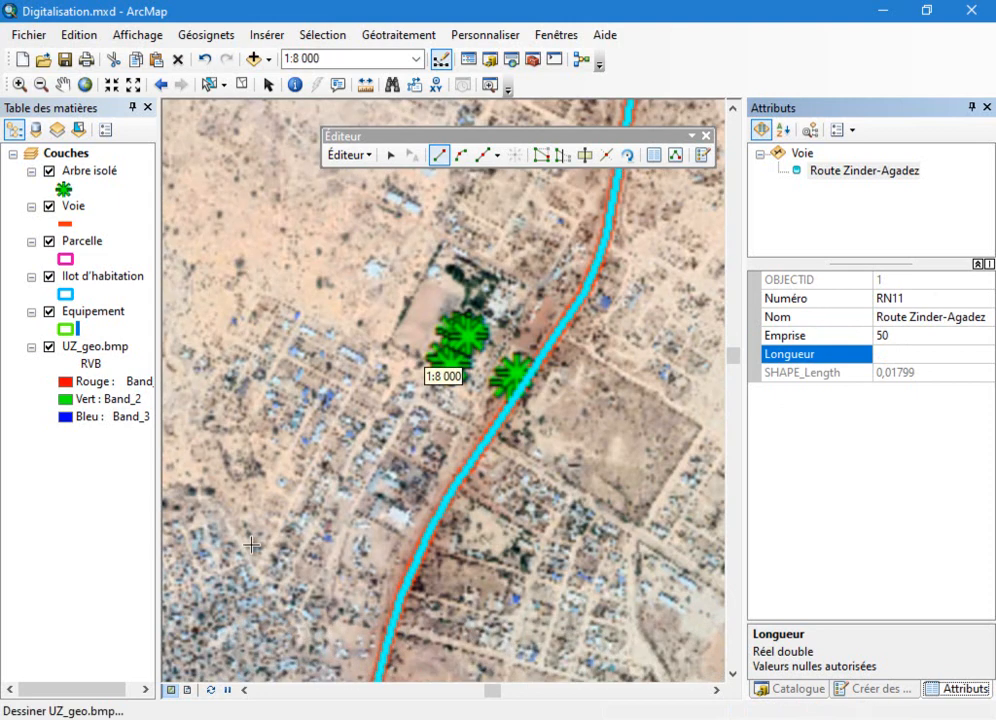
pyautogui.scroll(4, 382, 471)
pyautogui.scroll(-1, 427, 485)
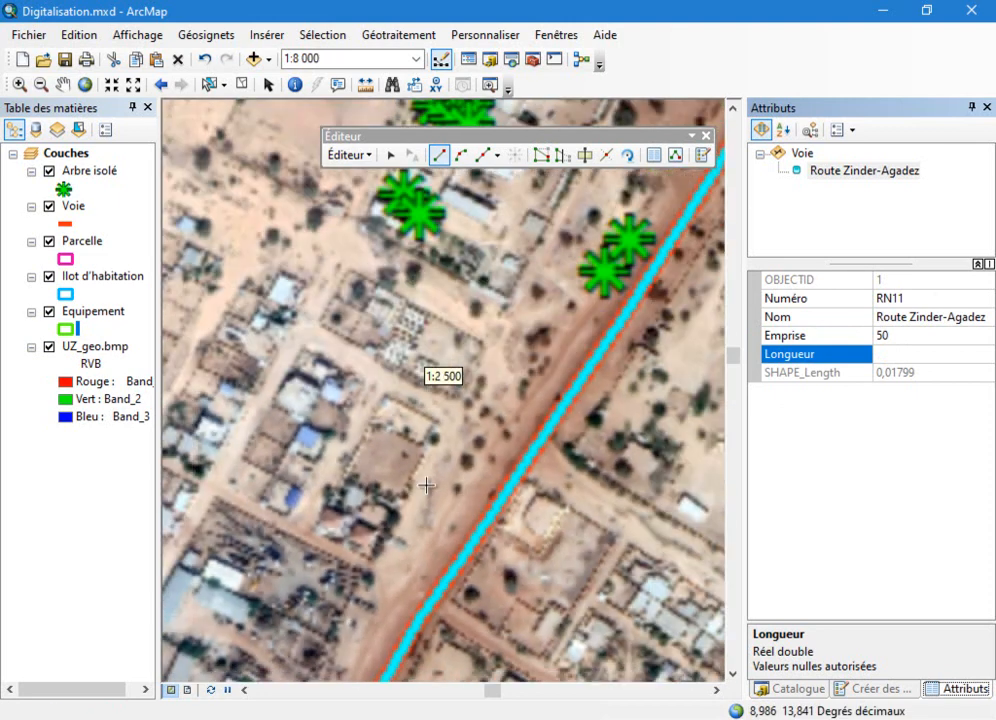
pyautogui.scroll(-2, 369, 341)
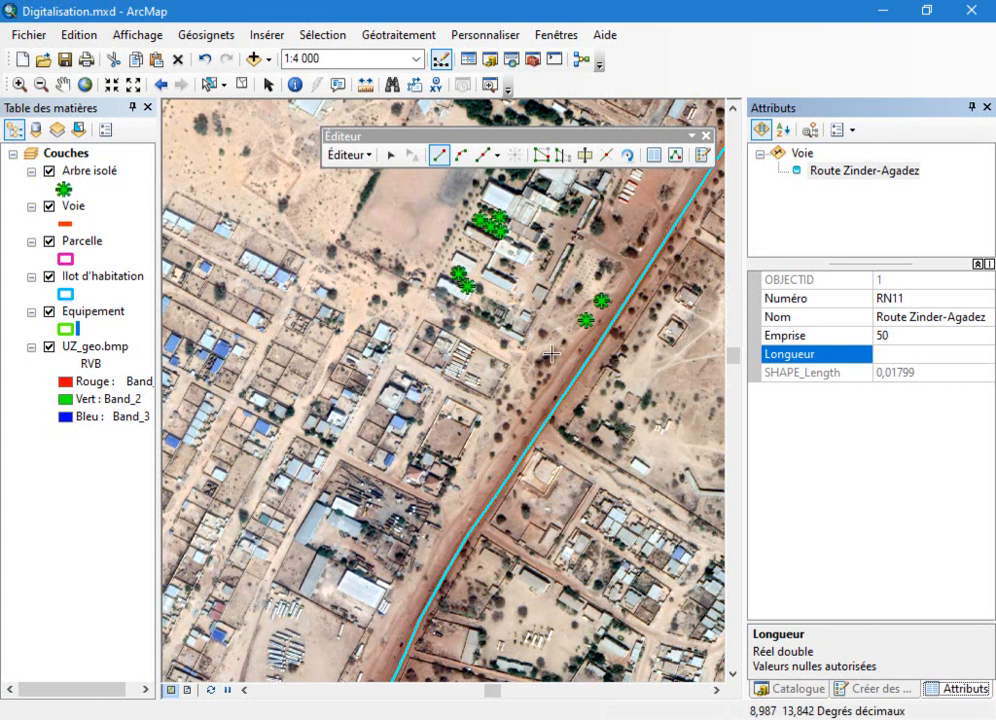
pyautogui.scroll(-1, 423, 289)
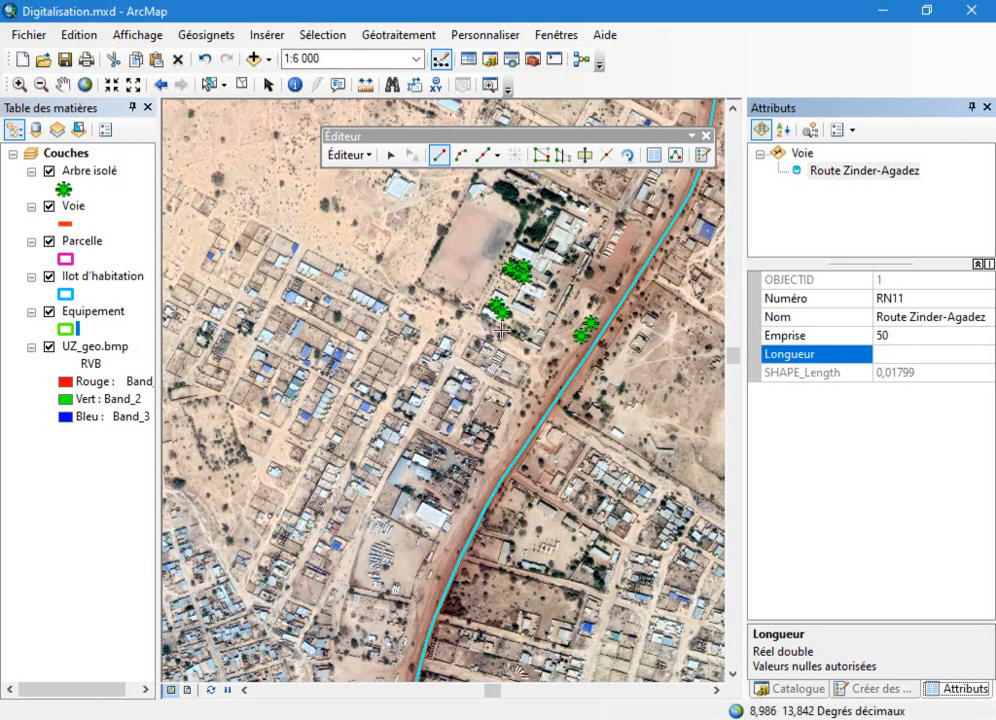
pyautogui.scroll(3, 603, 368)
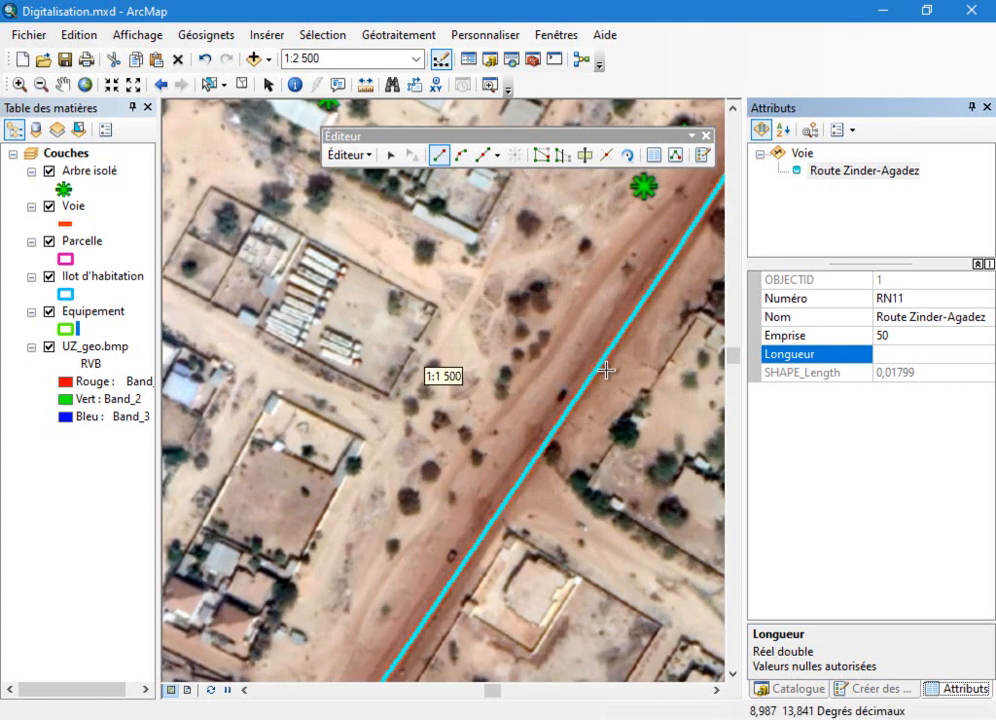
pyautogui.scroll(1, 608, 352)
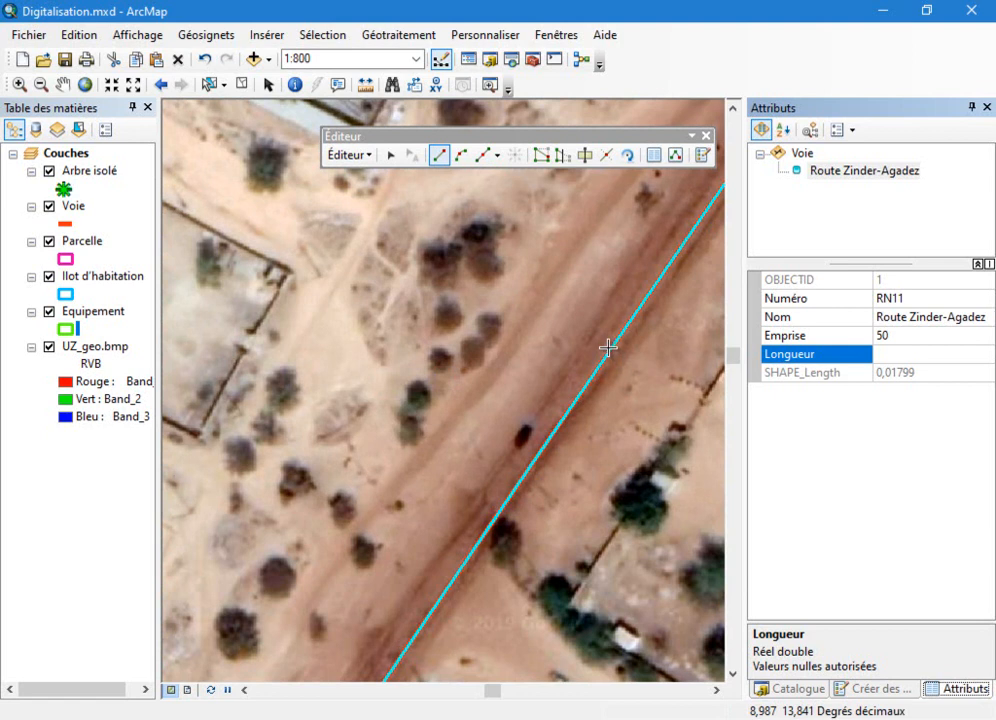
pyautogui.scroll(3, 610, 350)
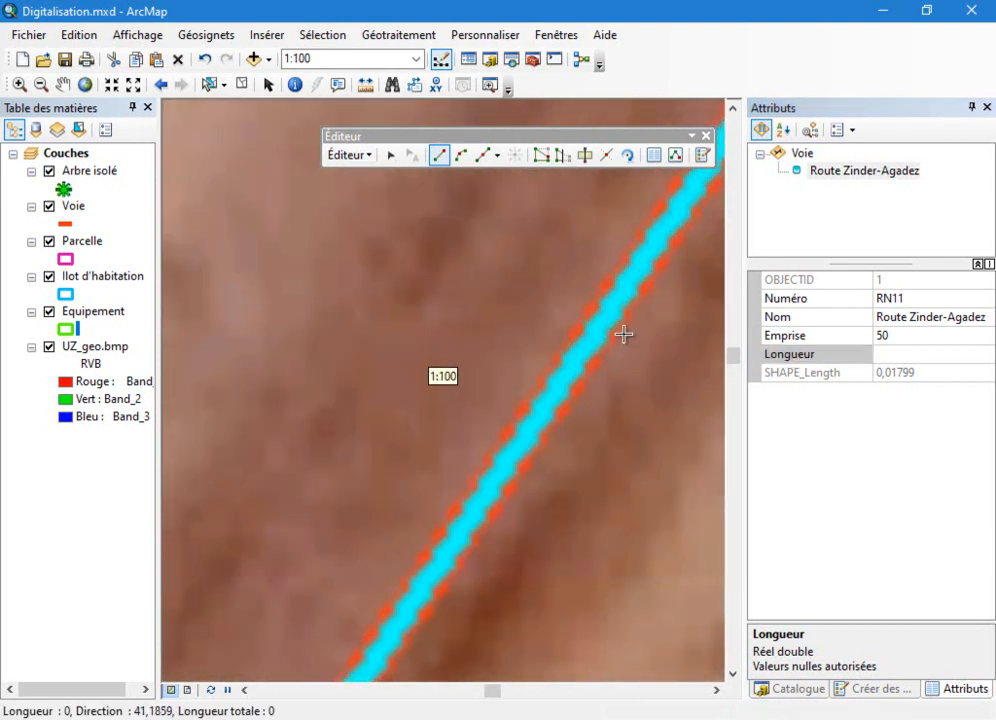
pyautogui.scroll(1, 601, 343)
pyautogui.click(559, 320)
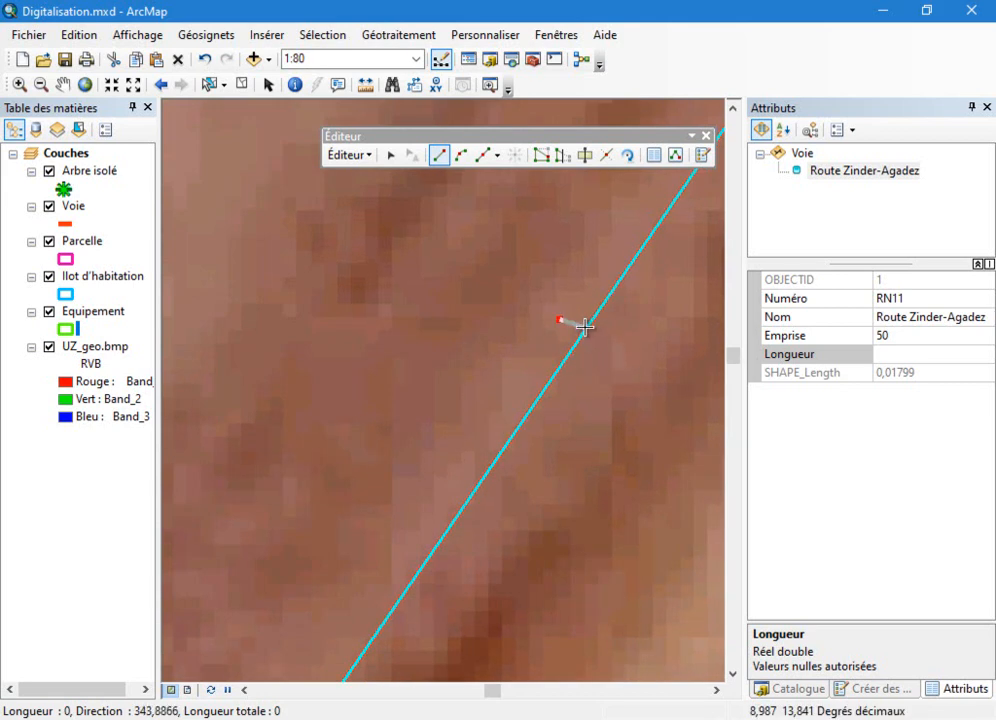
pyautogui.press('Escape')
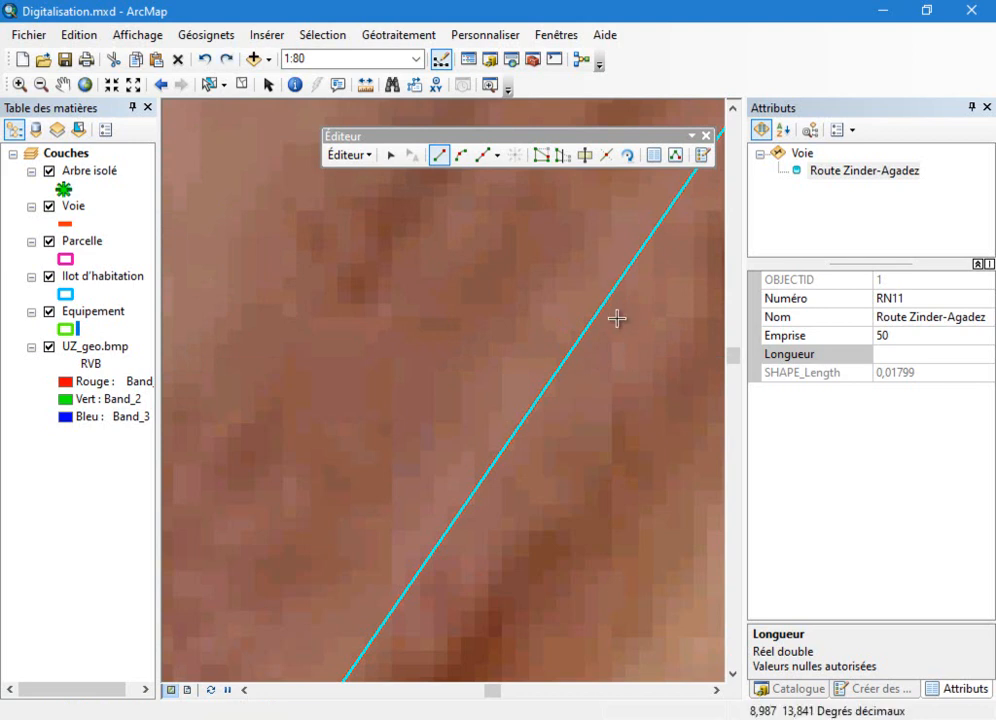
# Display the Capture toolbar clear of the Éditeur toolbar and turn on edge snapping.
pyautogui.rightClick(687, 83)
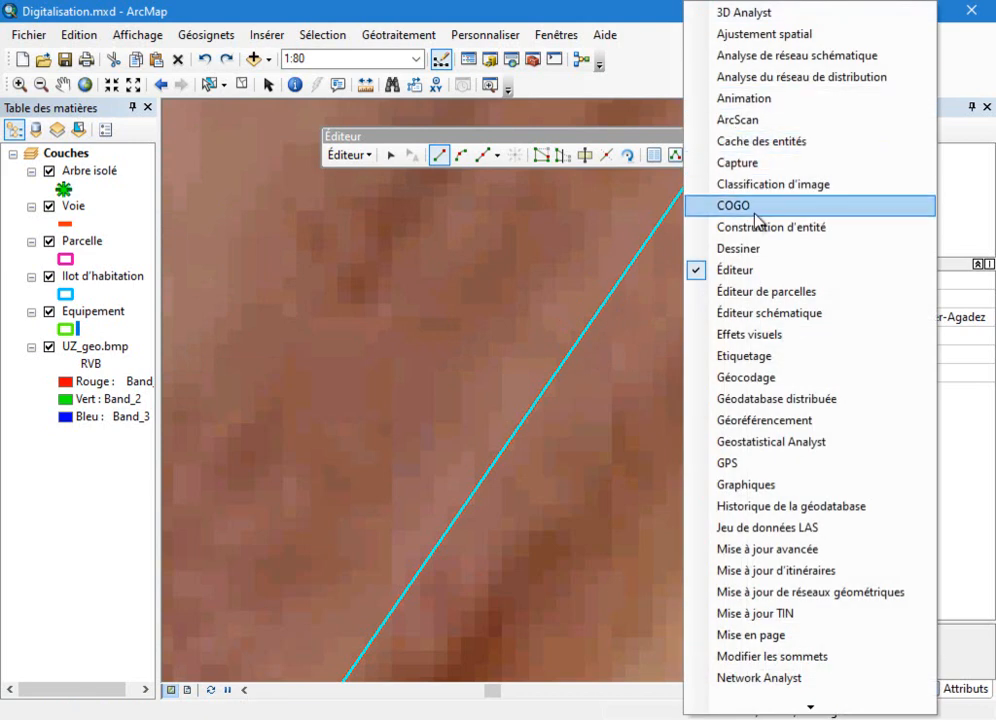
pyautogui.click(750, 165)
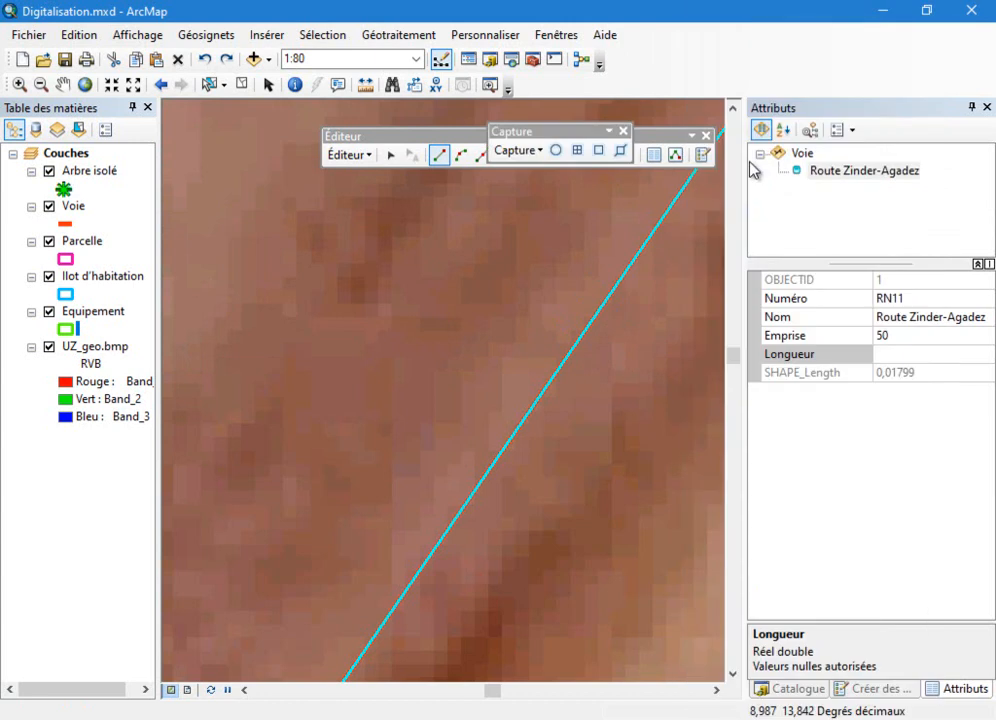
pyautogui.moveTo(566, 134); pyautogui.dragTo(349, 245)
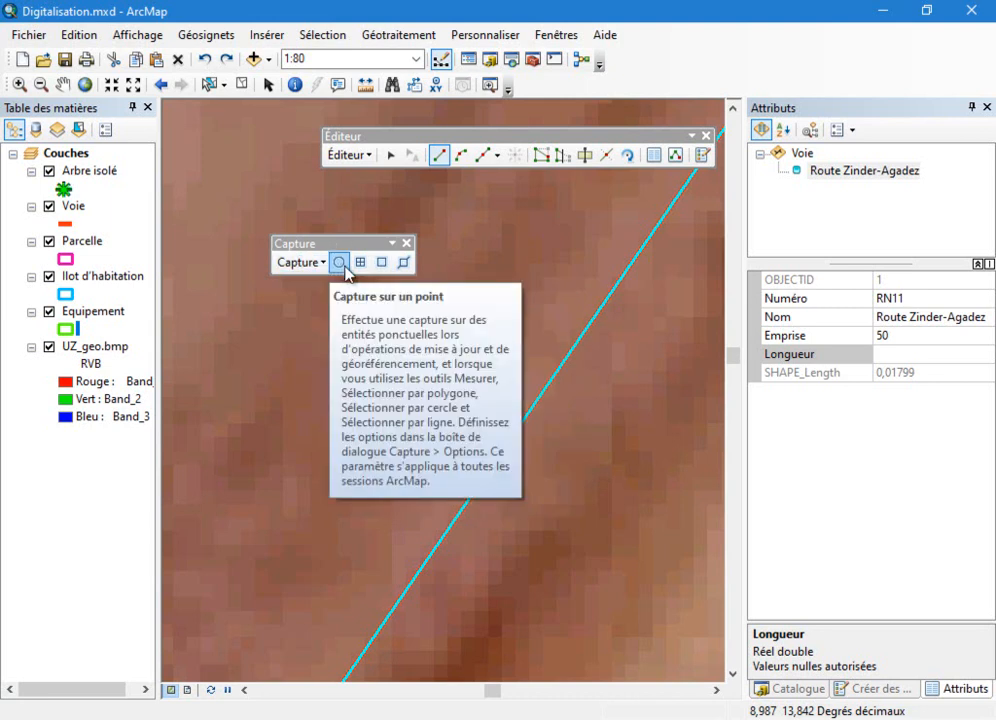
pyautogui.click(404, 264)
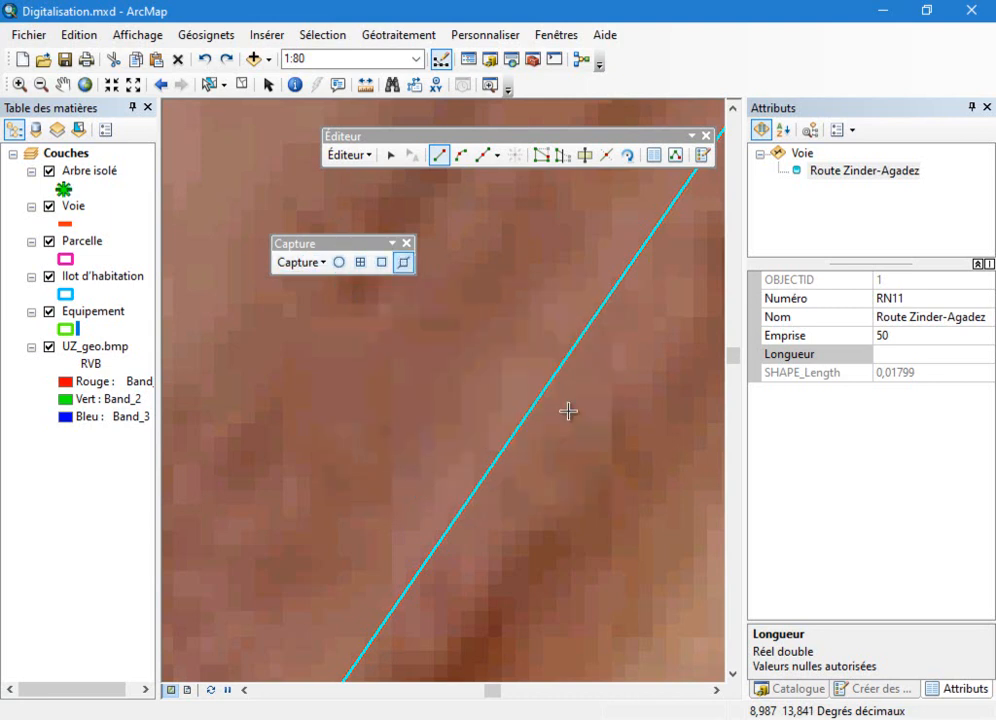
# Draw a straight Voie line, about 0.007 decimal degrees long, from a point snapped on the main road northwest past the outermost plots.
pyautogui.scroll(3, 624, 416)
pyautogui.scroll(3, 633, 412)
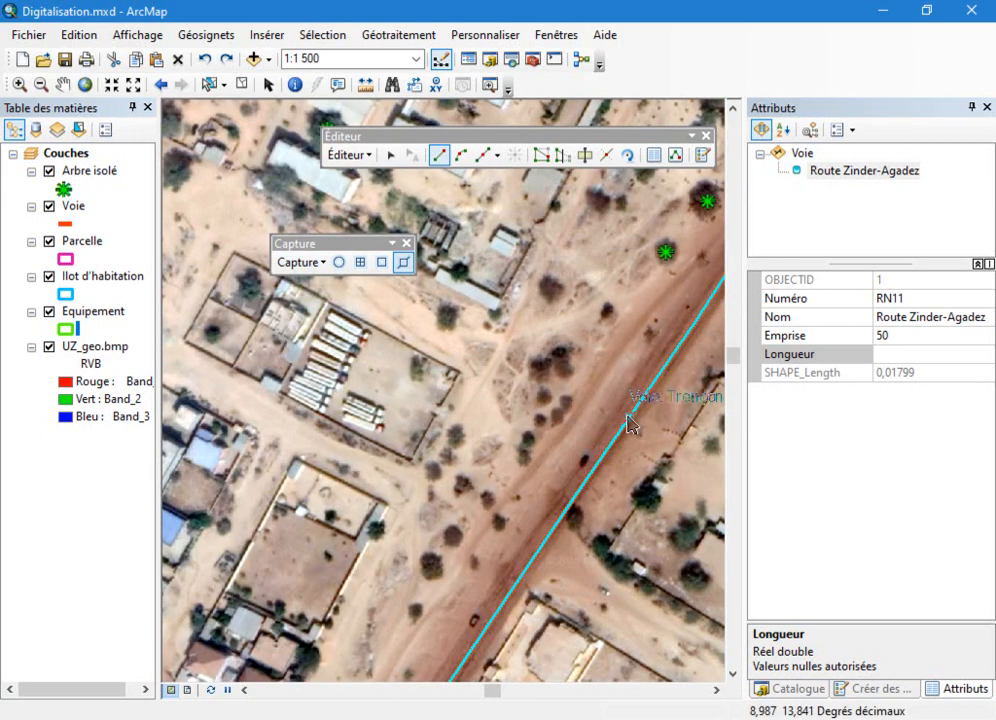
pyautogui.click(630, 419)
pyautogui.scroll(2, 645, 511)
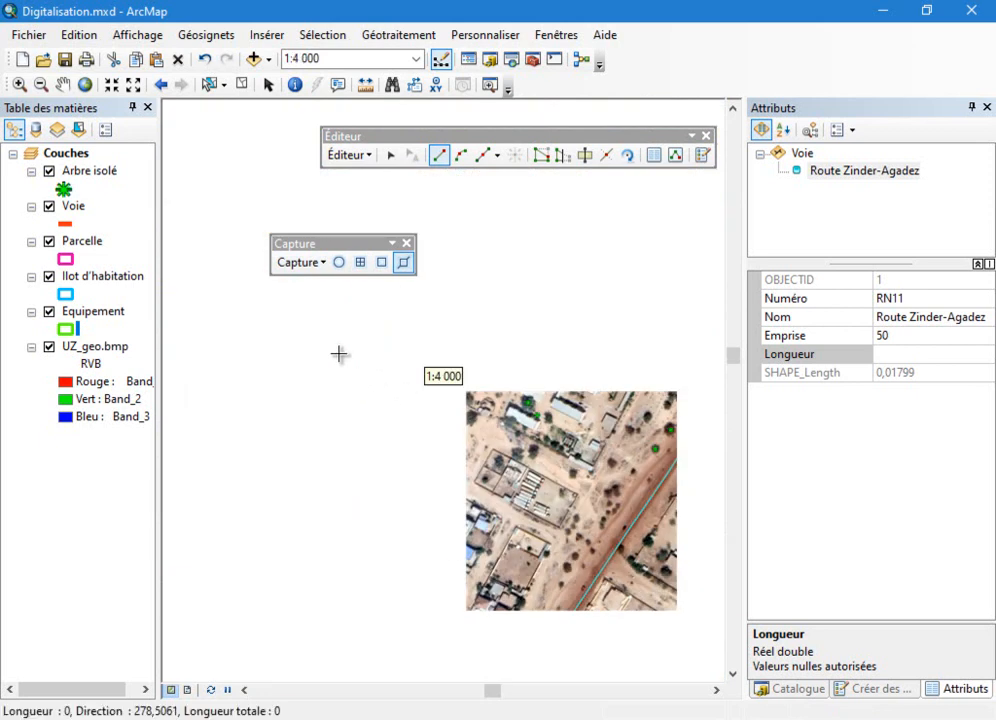
pyautogui.scroll(2, 395, 343)
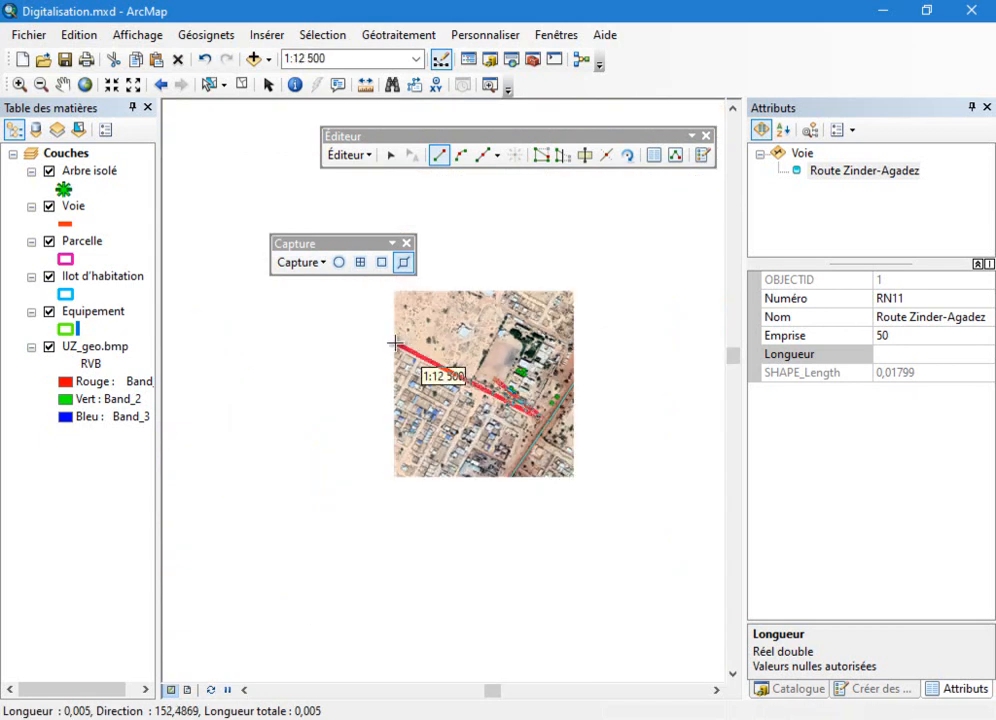
pyautogui.scroll(-2, 391, 342)
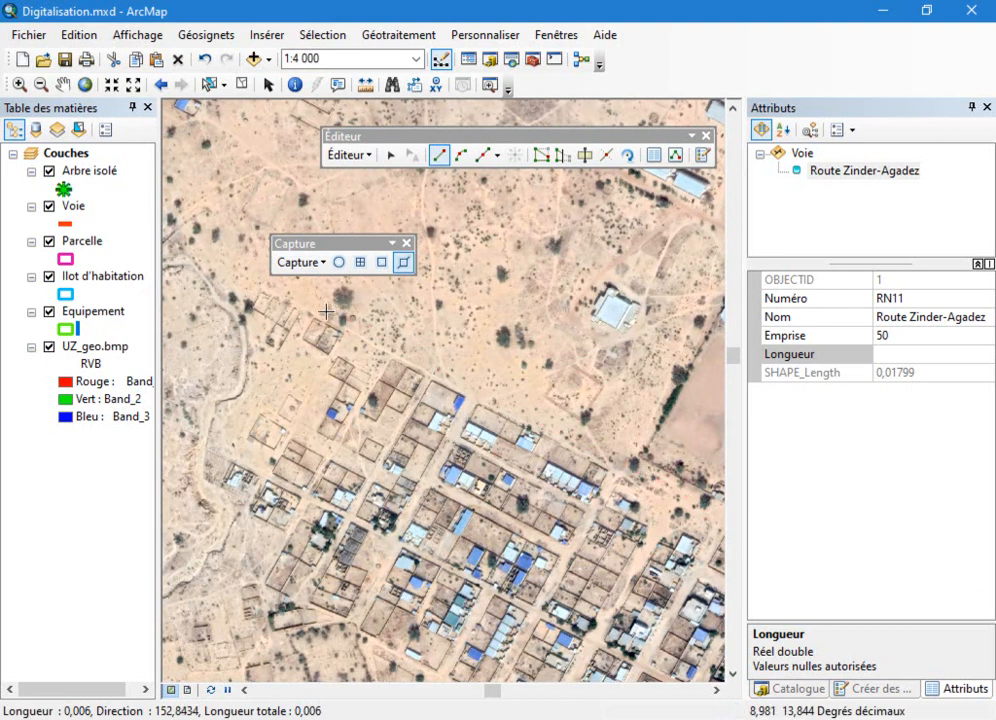
pyautogui.doubleClick(257, 272)
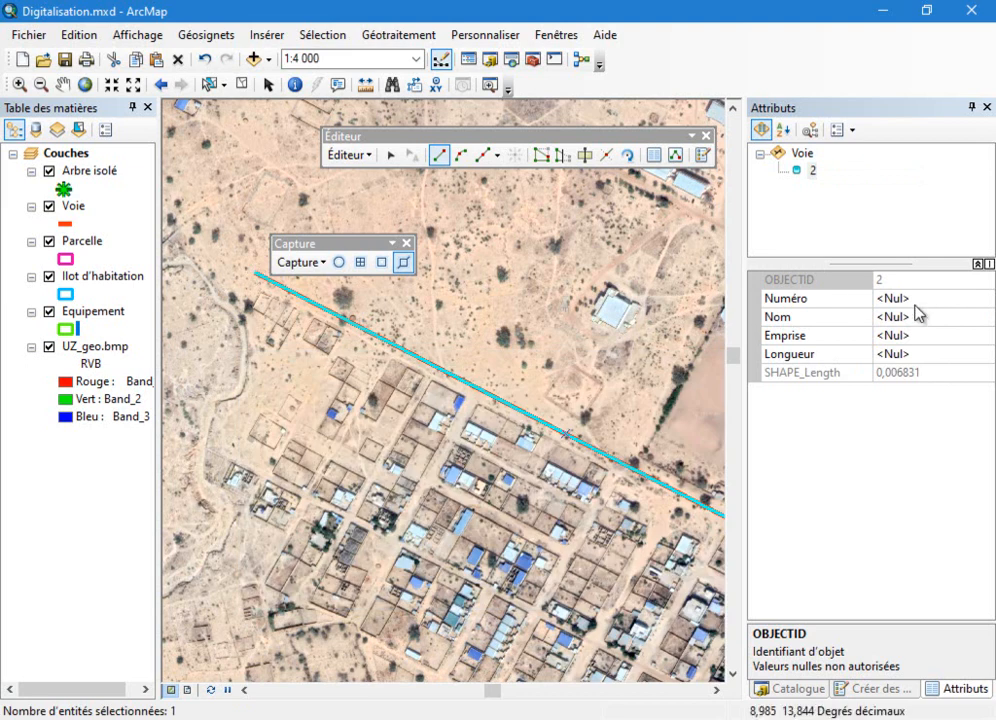
# Give the new side street the Numéro Voie 1 and the Nom Rue Université.
pyautogui.scroll(-2, 470, 398)
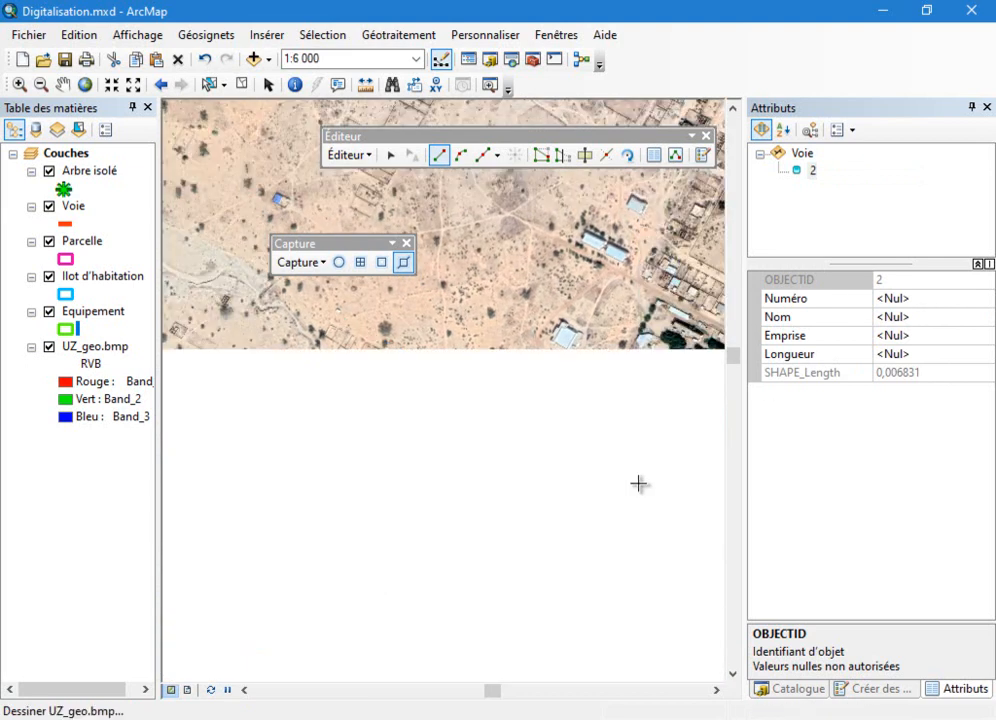
pyautogui.scroll(4, 643, 491)
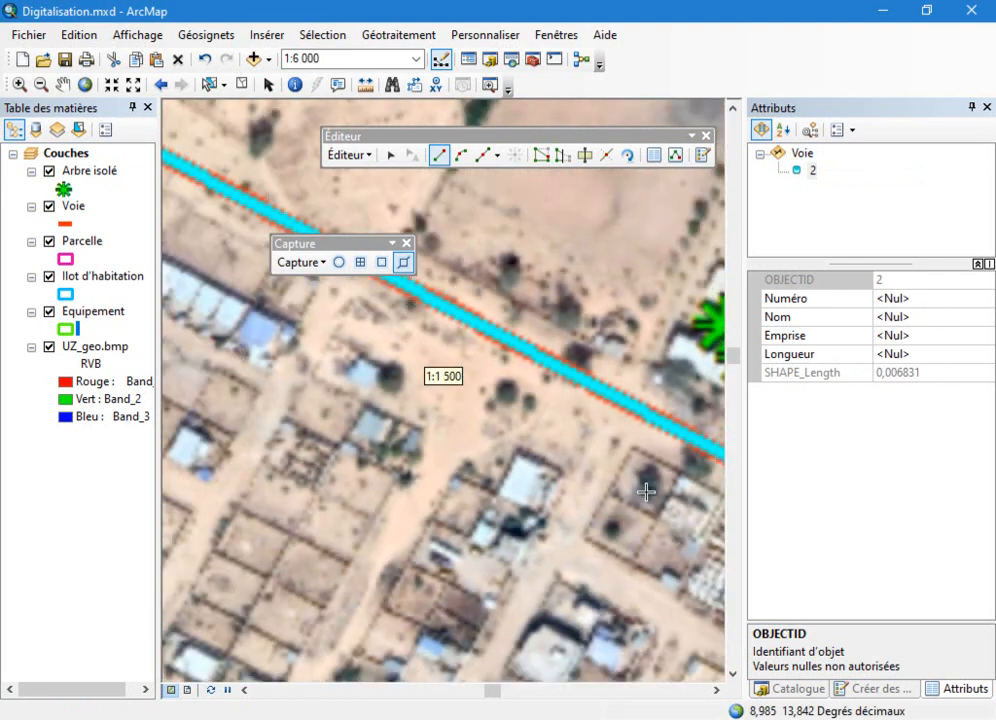
pyautogui.click(913, 300)
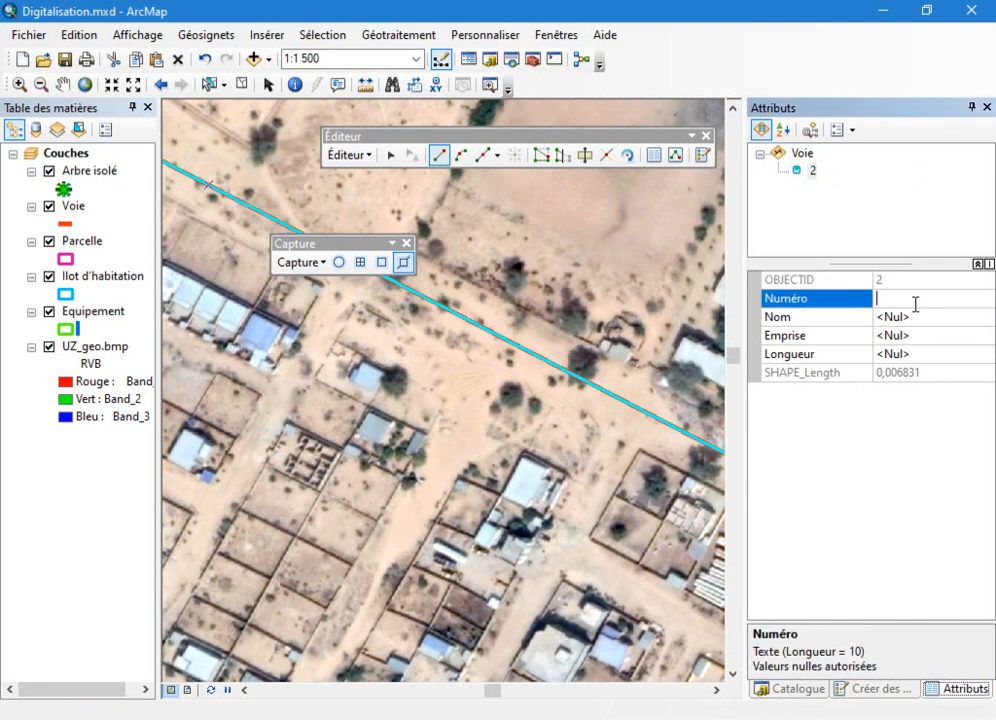
pyautogui.press('Return')
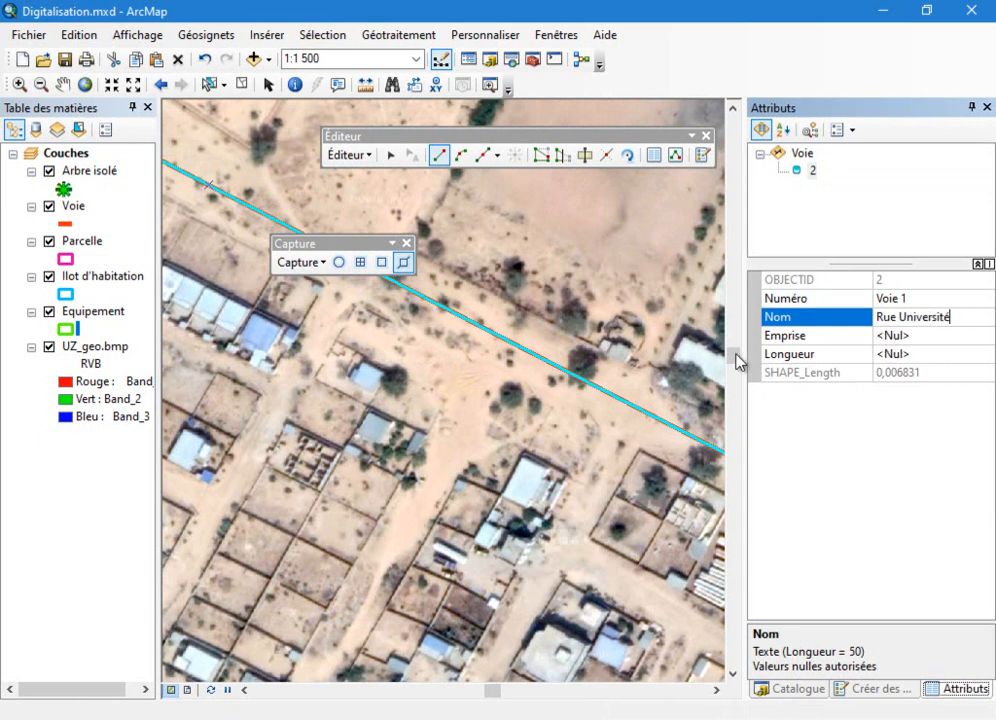
# Set the measuring distance unit to metres and measure the width of Rue Université between the buildings on either side.
pyautogui.click(365, 88)
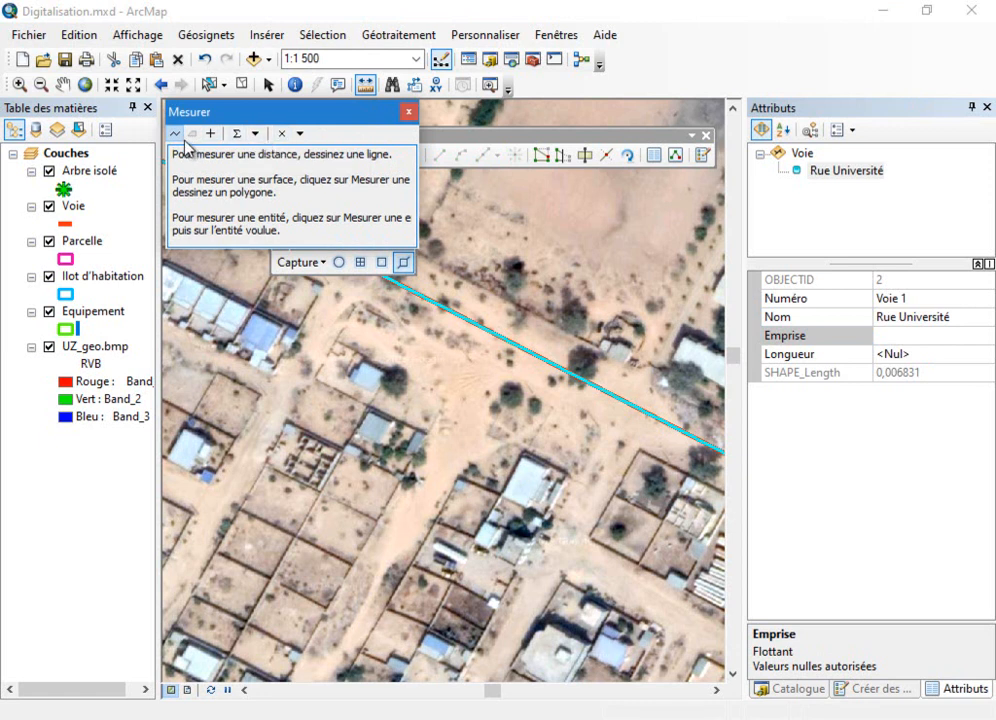
pyautogui.click(258, 135)
pyautogui.moveTo(310, 158)
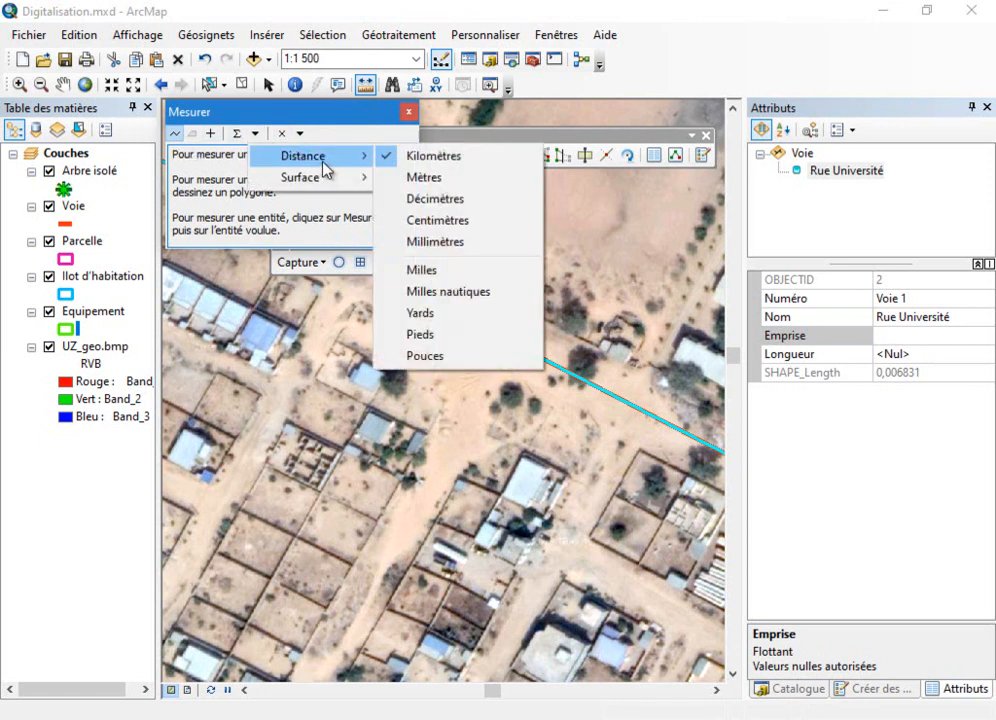
pyautogui.click(430, 186)
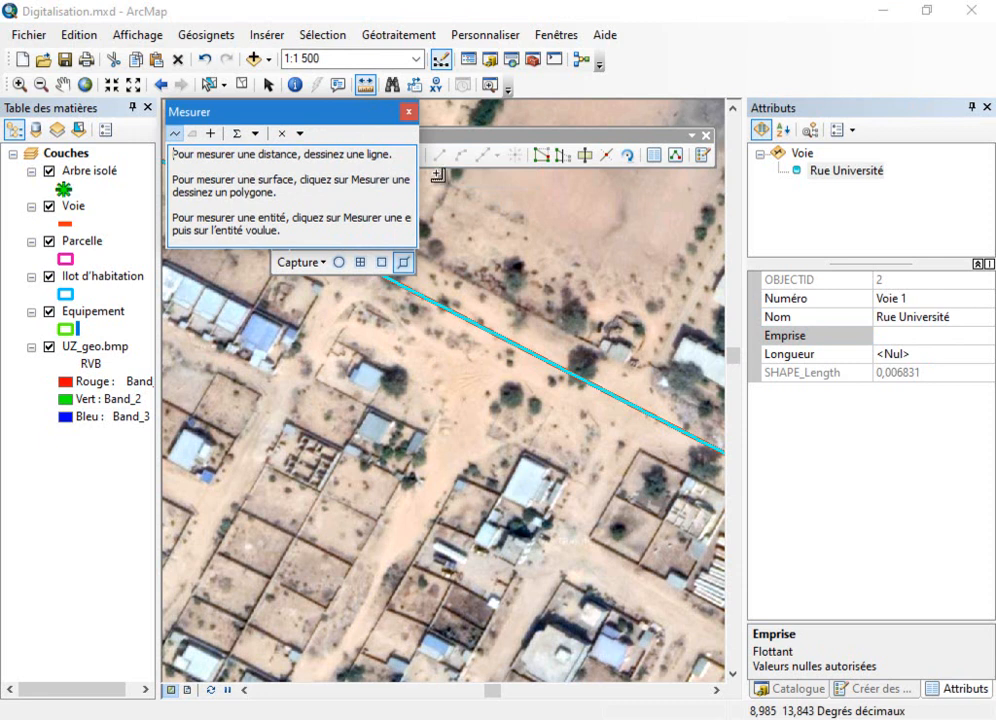
pyautogui.scroll(1, 653, 336)
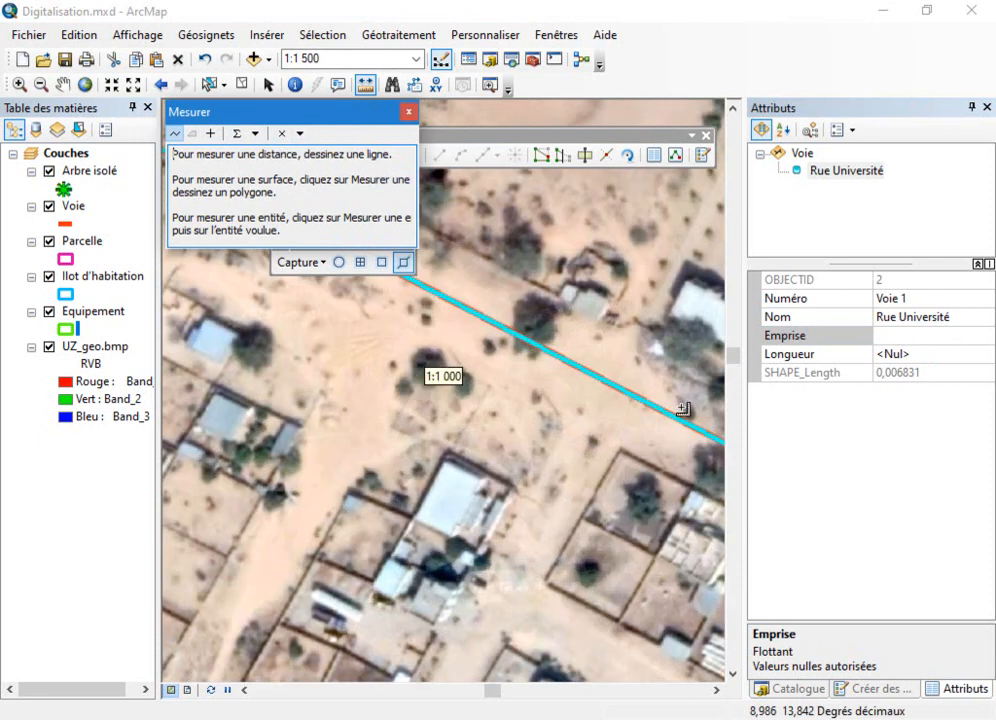
pyautogui.click(658, 350)
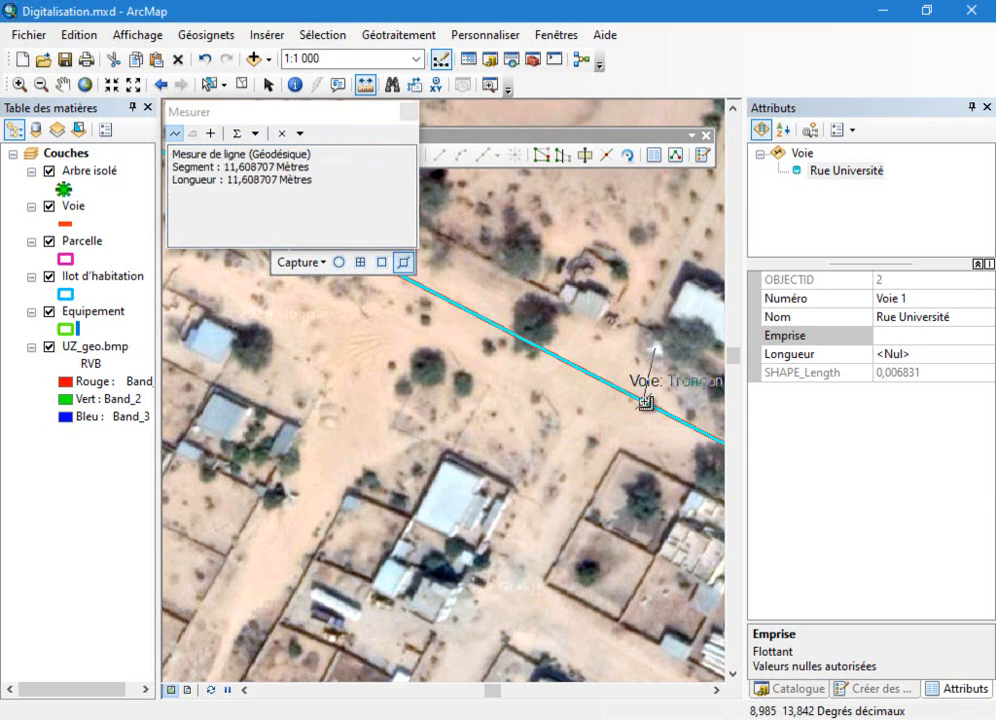
pyautogui.doubleClick(611, 441)
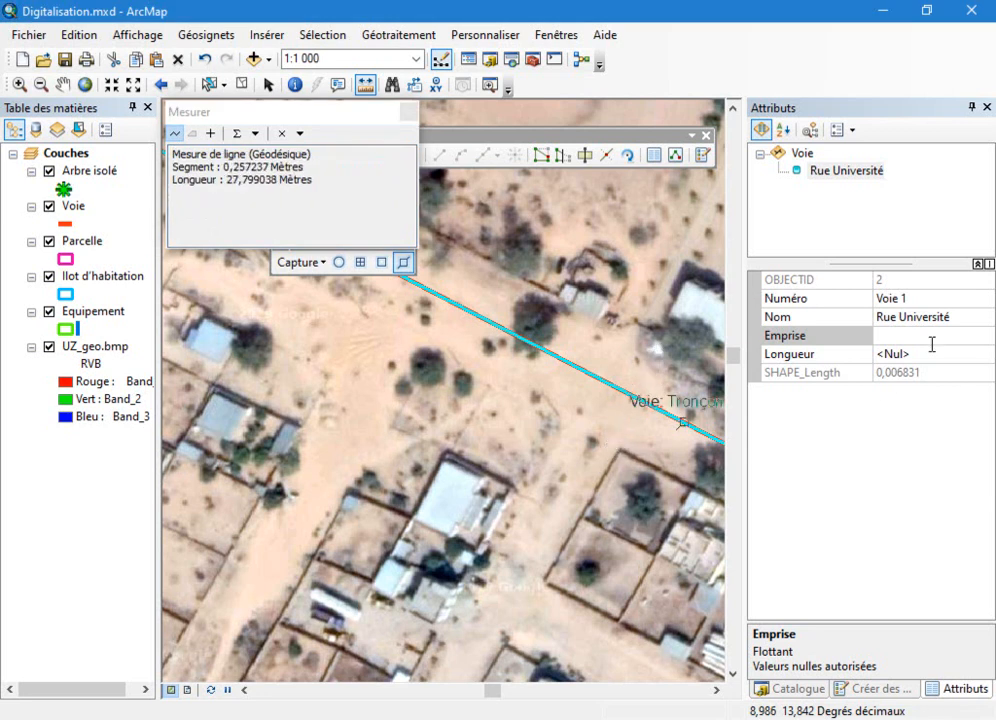
# Set the Emprise of Rue Université to 30.
pyautogui.click(916, 337)
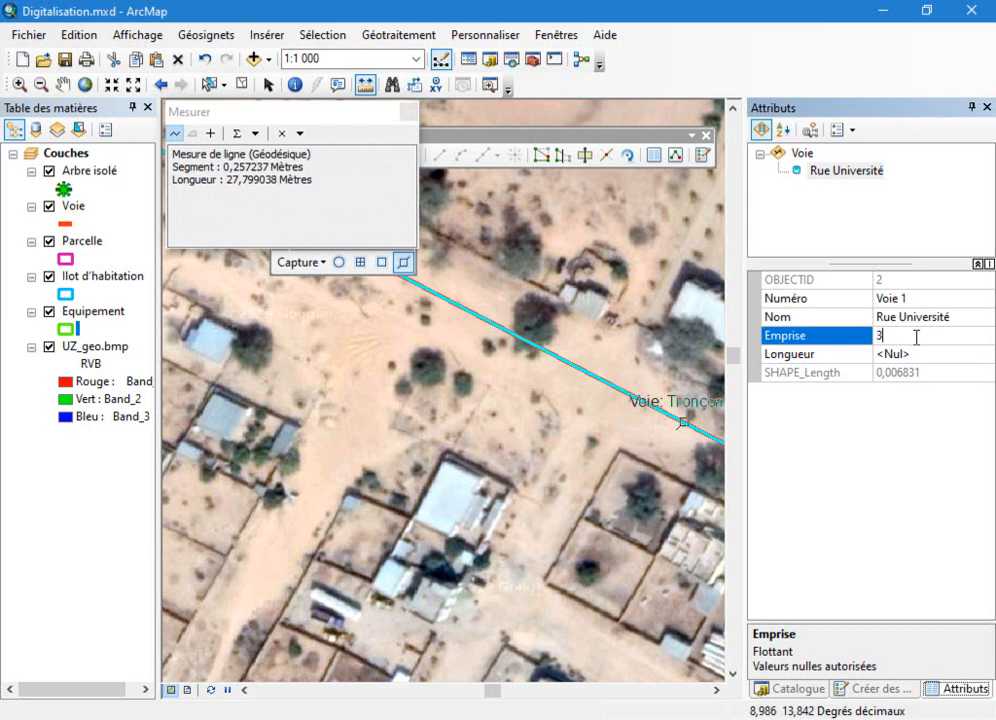
pyautogui.write('30')
pyautogui.press('Return')
pyautogui.scroll(8, 500, 420)
pyautogui.scroll(-3, 548, 458)
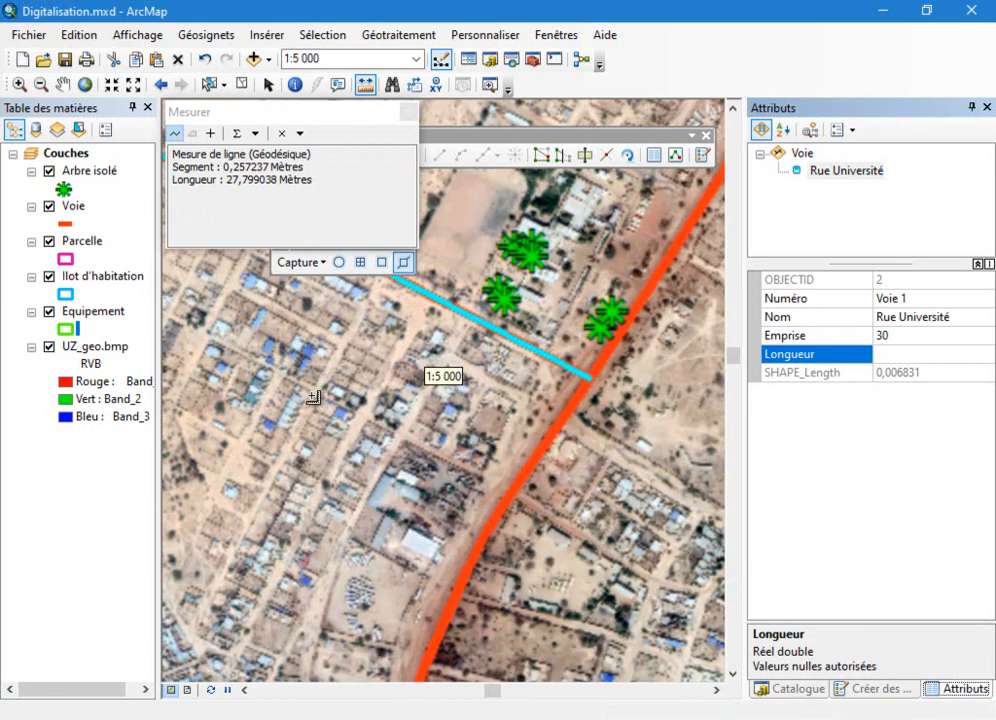
# Try to measure the length of the street running southwest from Rue Université between the rows of plots.
pyautogui.scroll(-3, 322, 348)
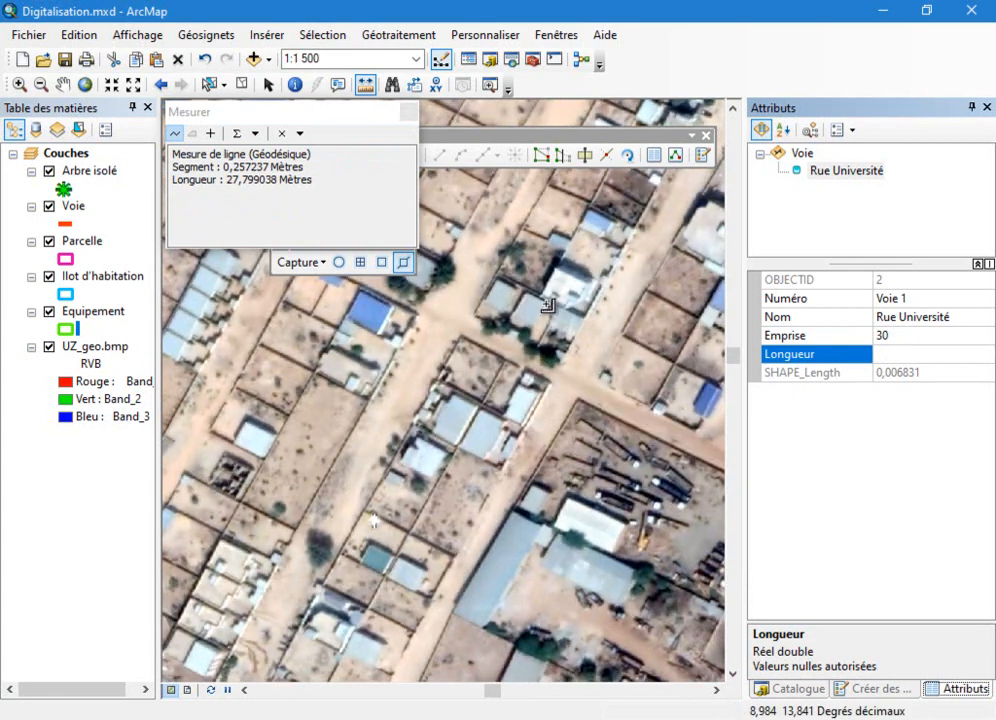
pyautogui.scroll(3, 549, 295)
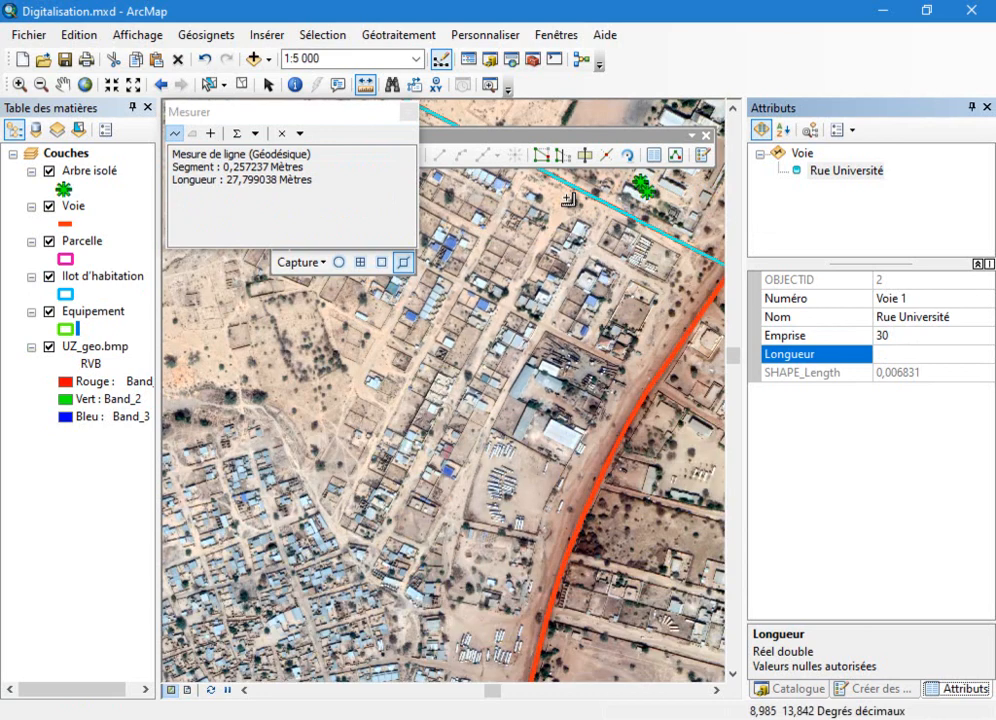
pyautogui.click(404, 262)
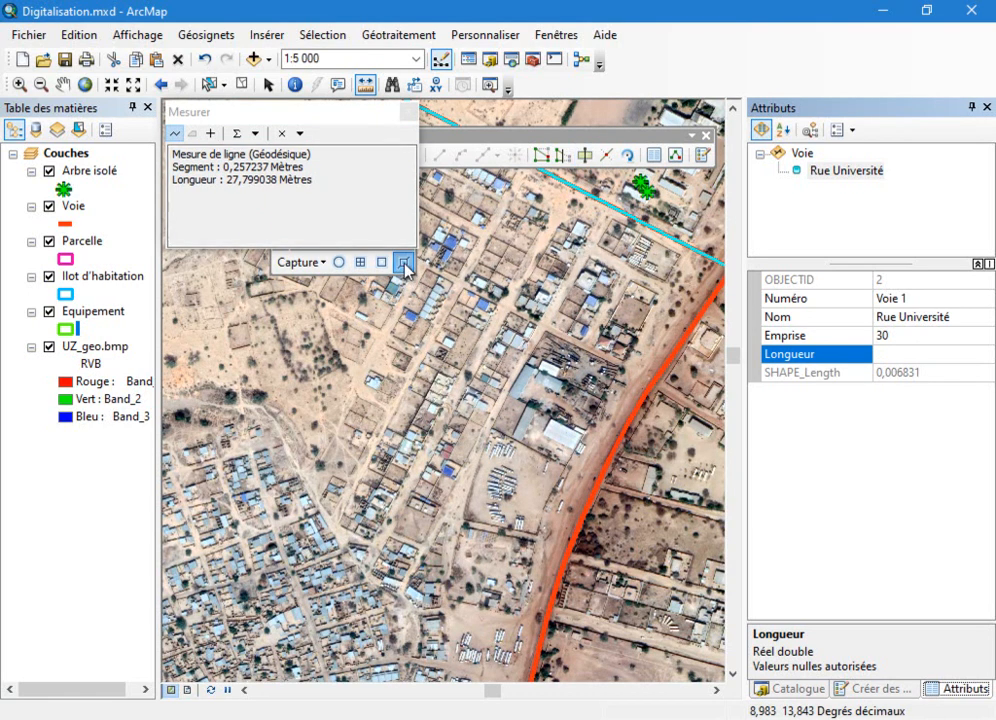
pyautogui.scroll(2, 580, 186)
pyautogui.scroll(-5, 575, 185)
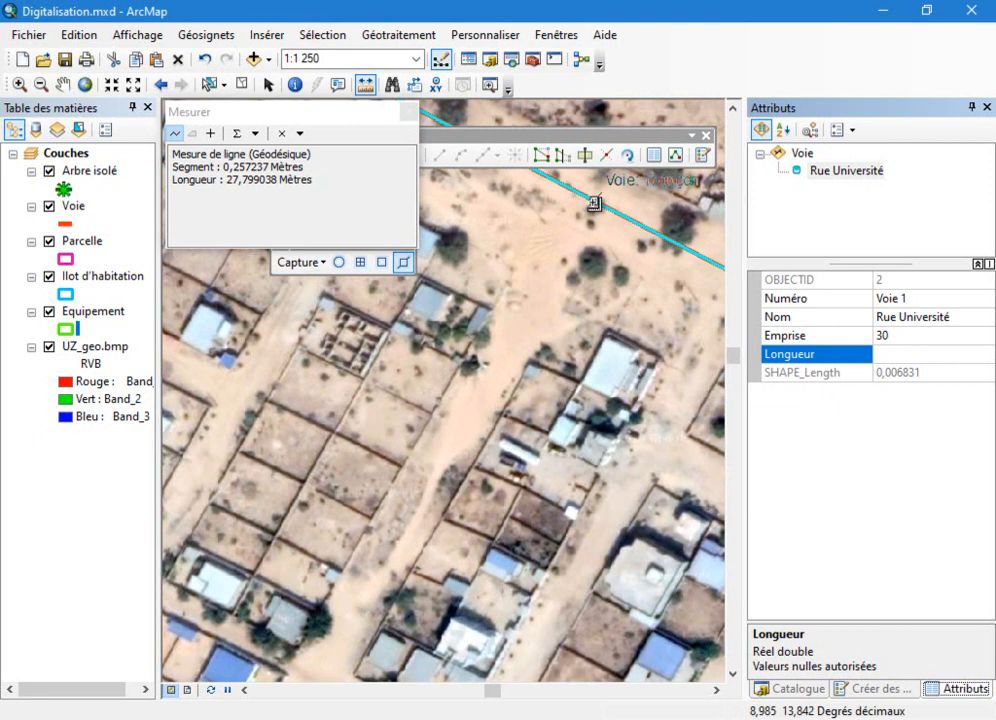
pyautogui.click(594, 205)
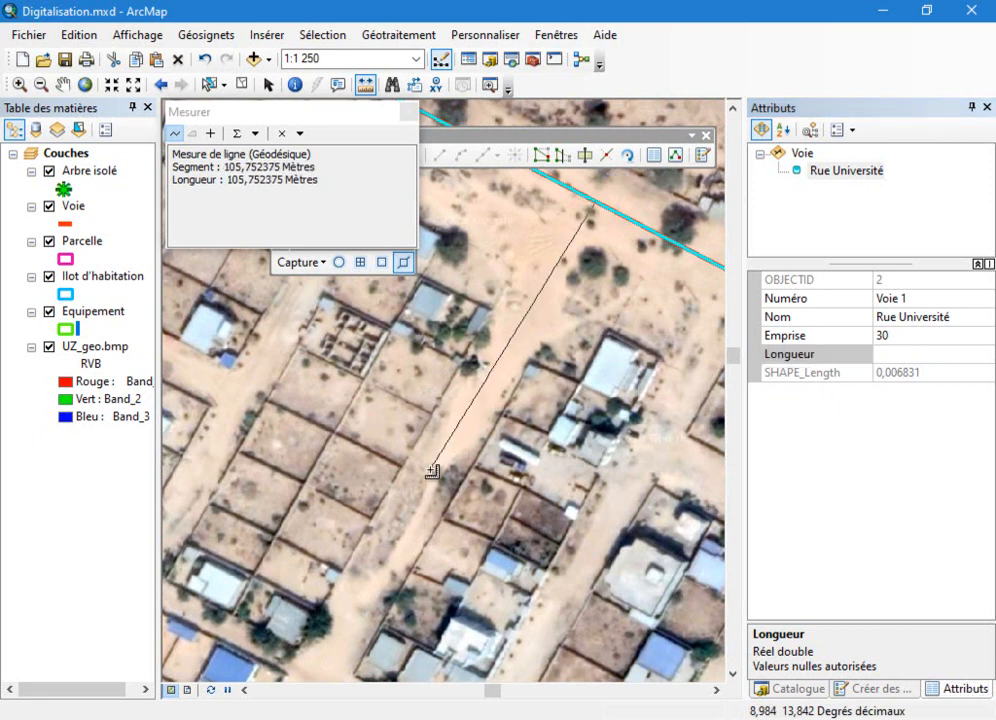
pyautogui.scroll(4, 550, 377)
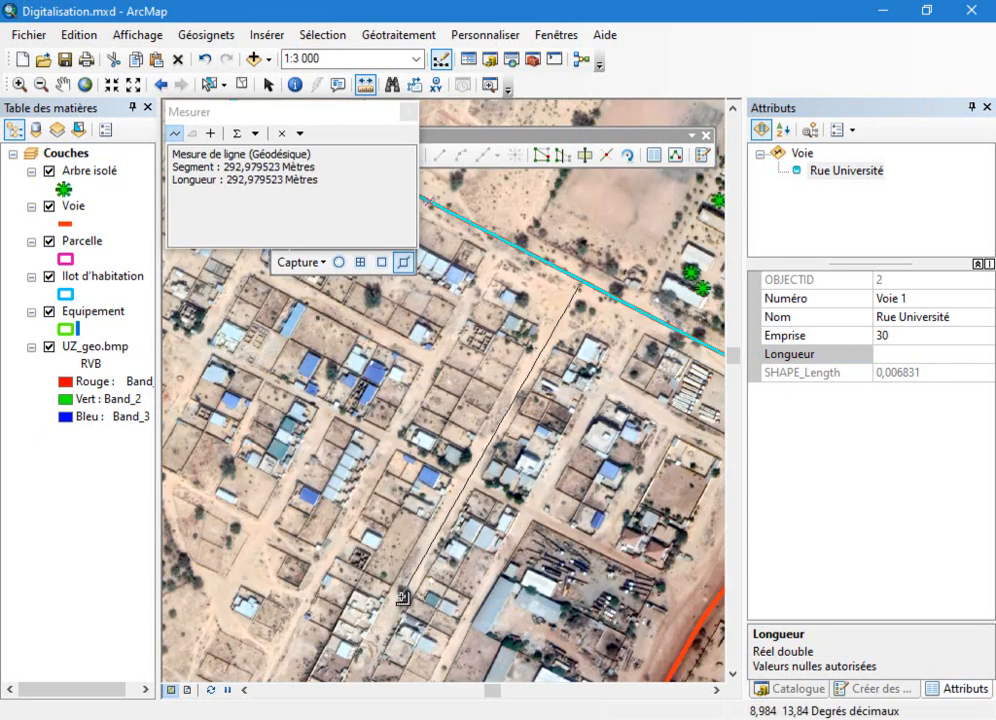
pyautogui.click(401, 597)
pyautogui.scroll(5, 430, 570)
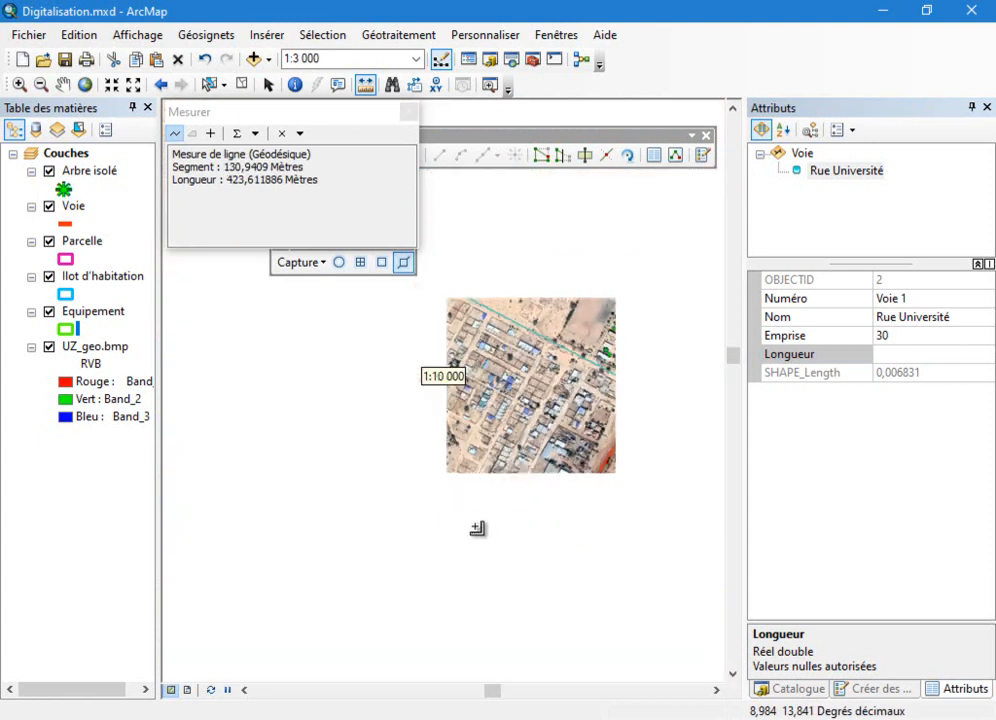
pyautogui.scroll(-5, 512, 488)
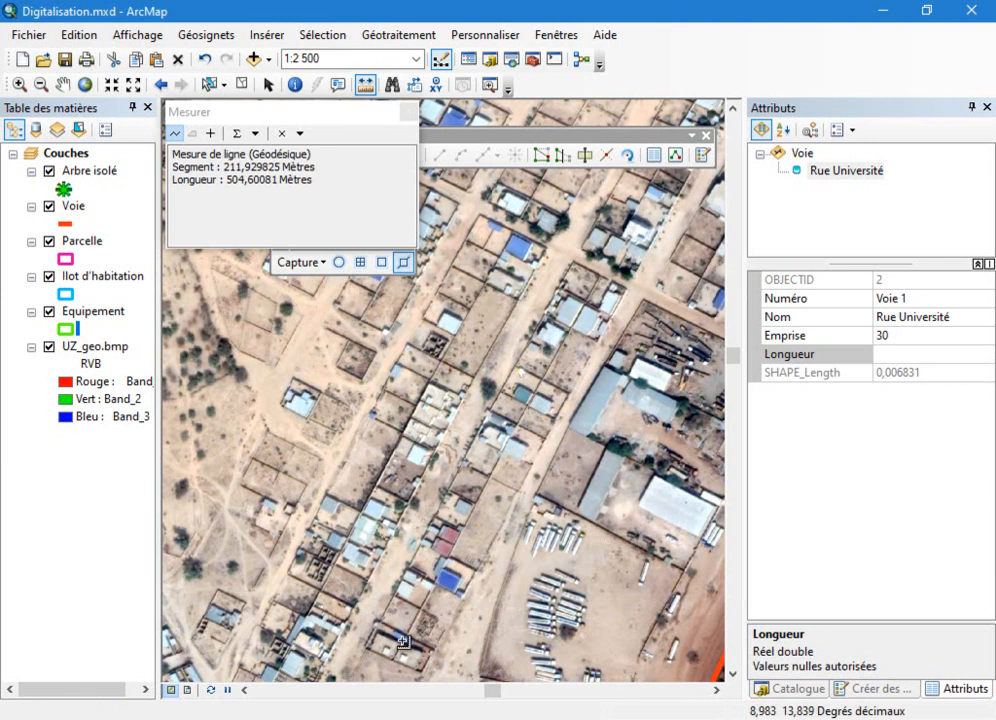
pyautogui.scroll(-2, 415, 490)
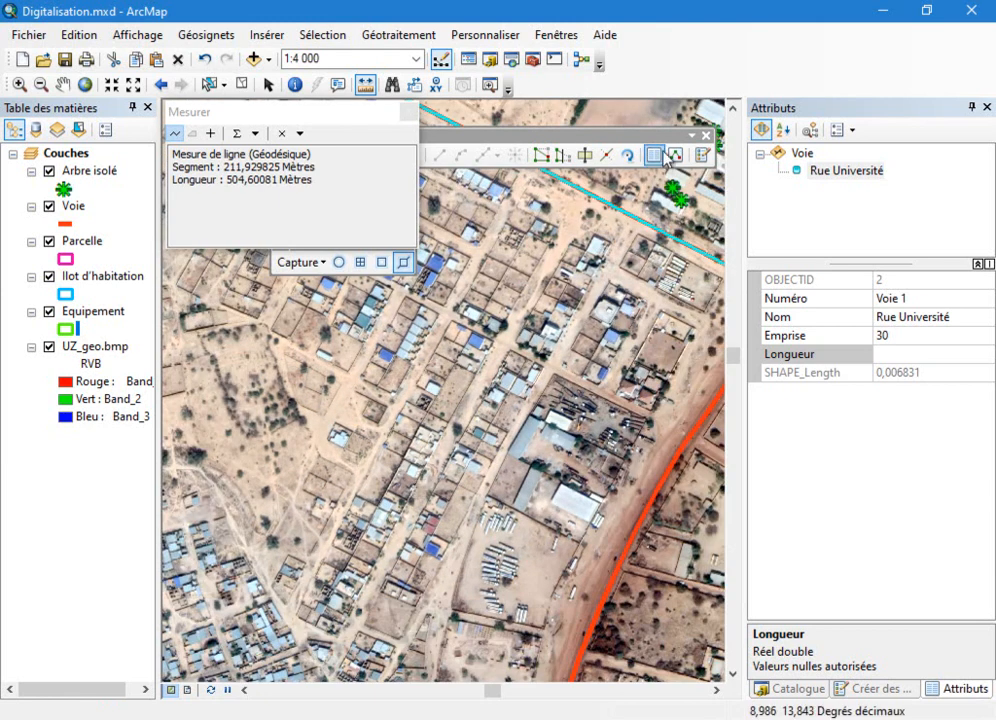
# Measure the same street again in two segments, from Rue Université to its southwest end.
pyautogui.click(593, 196)
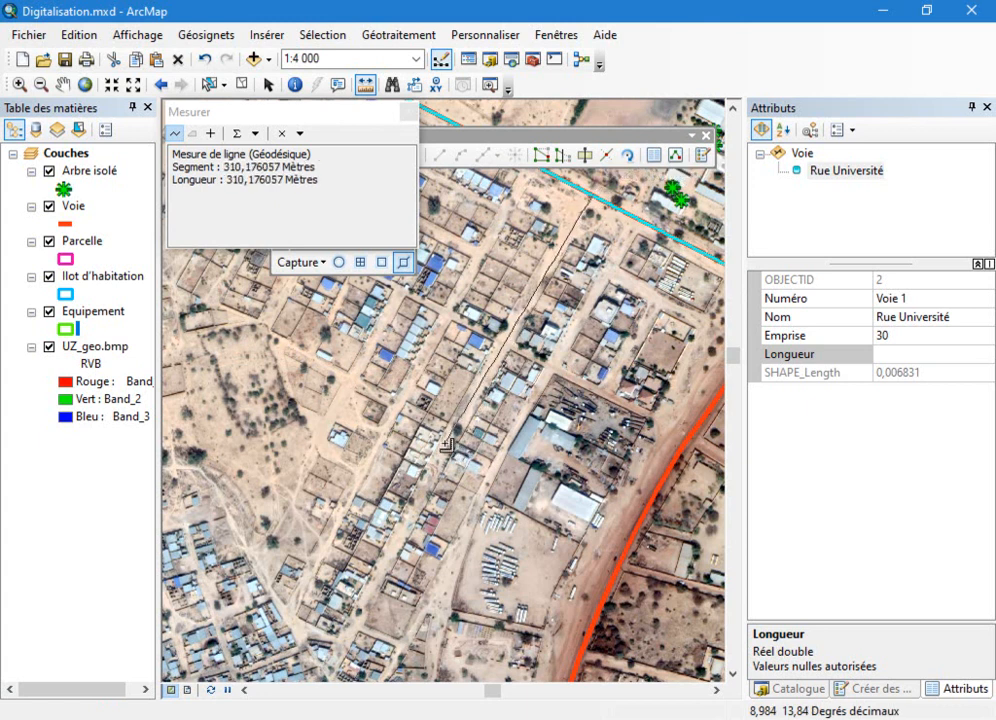
pyautogui.click(445, 447)
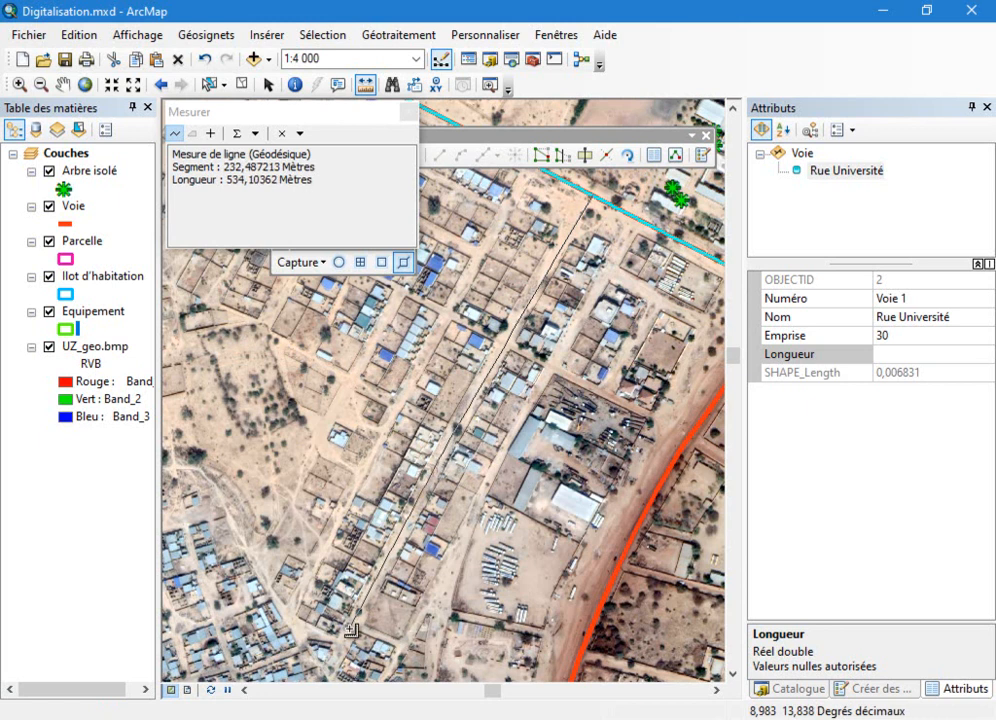
pyautogui.doubleClick(332, 668)
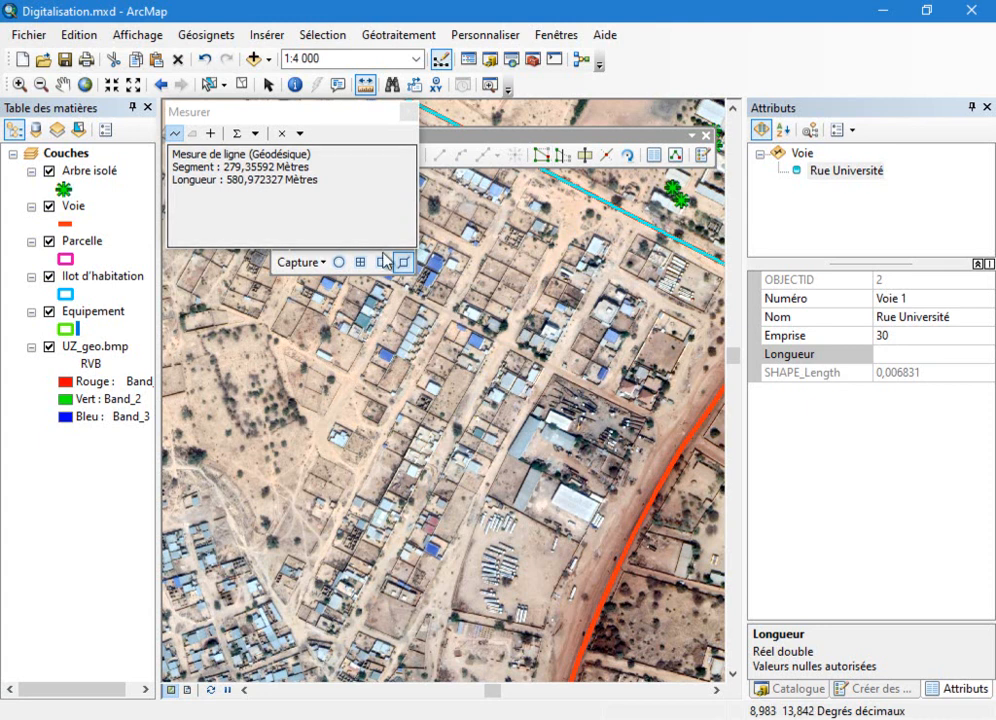
# Draw a Voie line, about 0.005 decimal degrees long, from a point snapped on Rue Université southwest along the street past the compound of large buildings.
pyautogui.moveTo(356, 116); pyautogui.dragTo(103, 176)
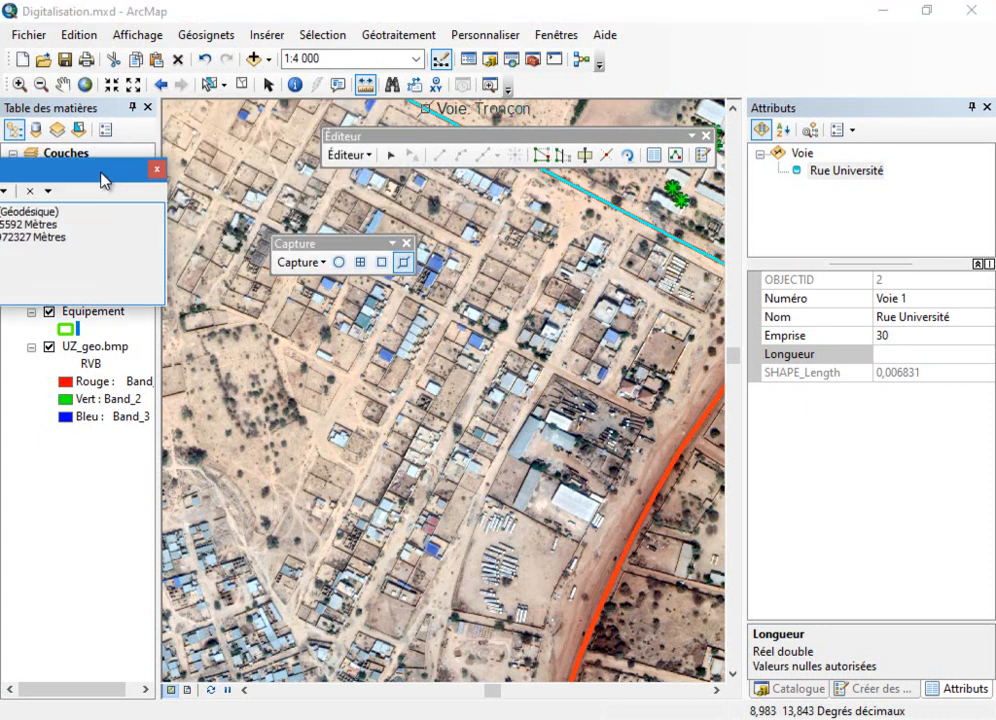
pyautogui.click(702, 155)
pyautogui.click(781, 333)
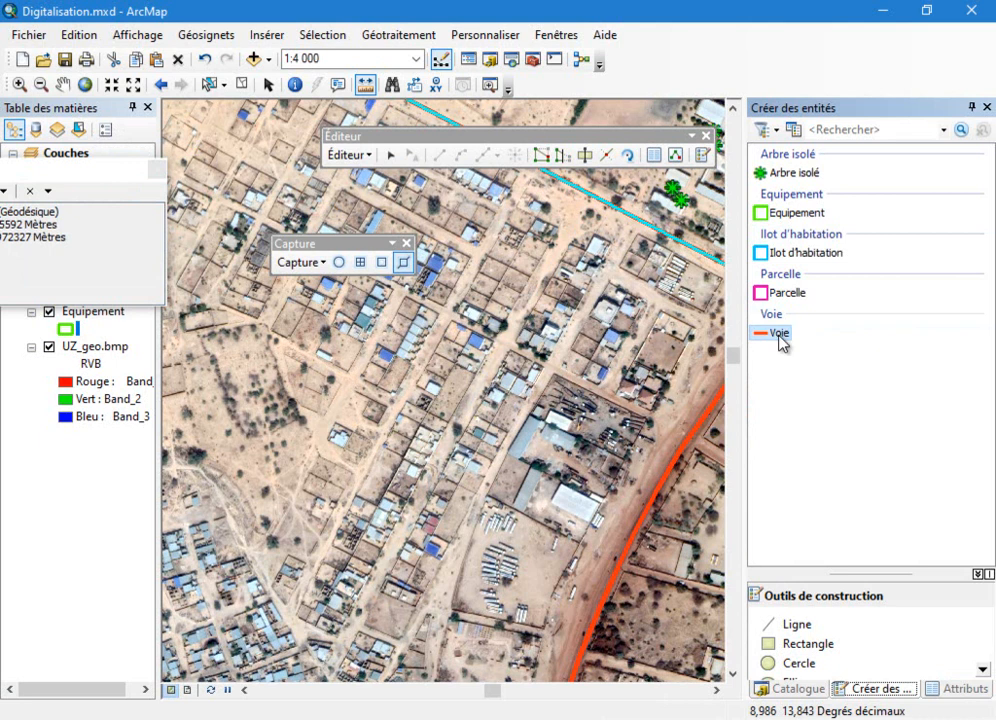
pyautogui.click(637, 217)
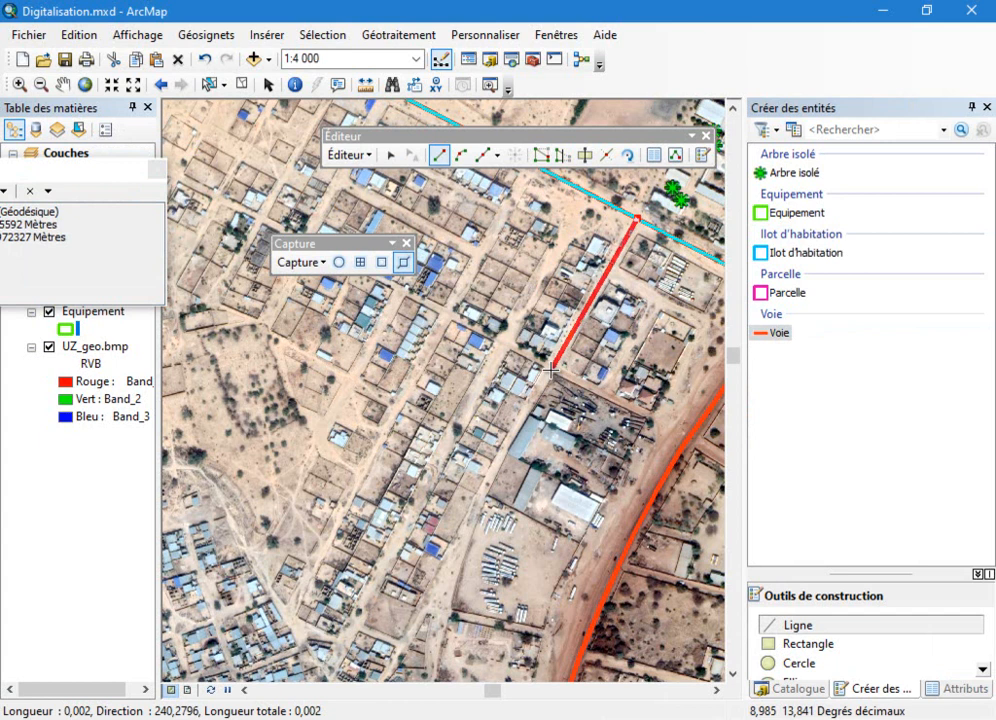
pyautogui.click(551, 370)
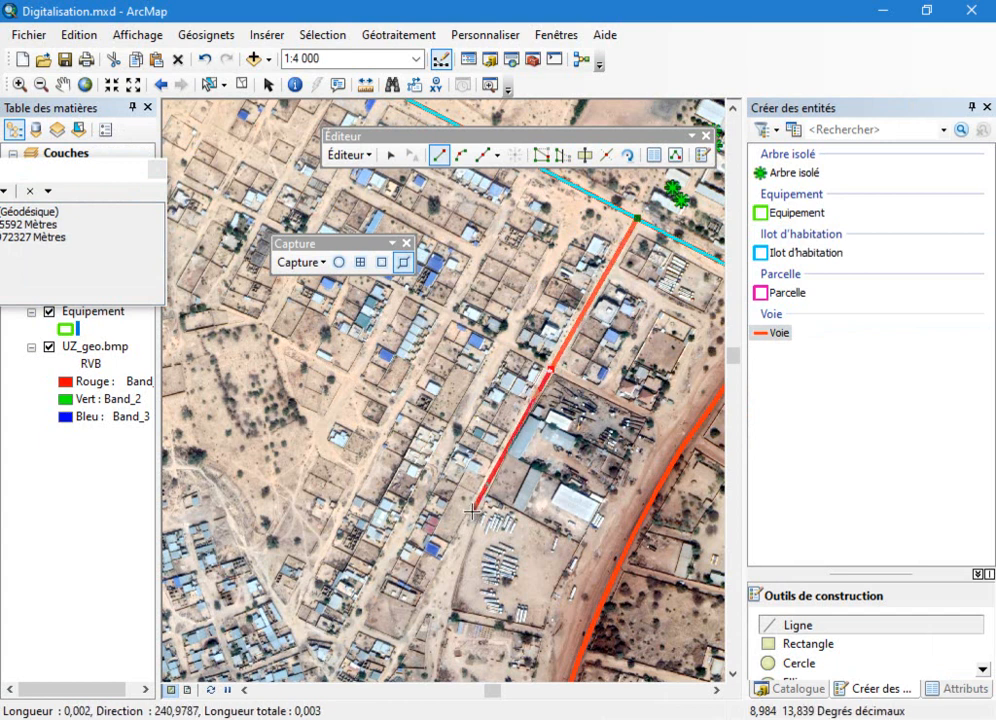
pyautogui.click(507, 441)
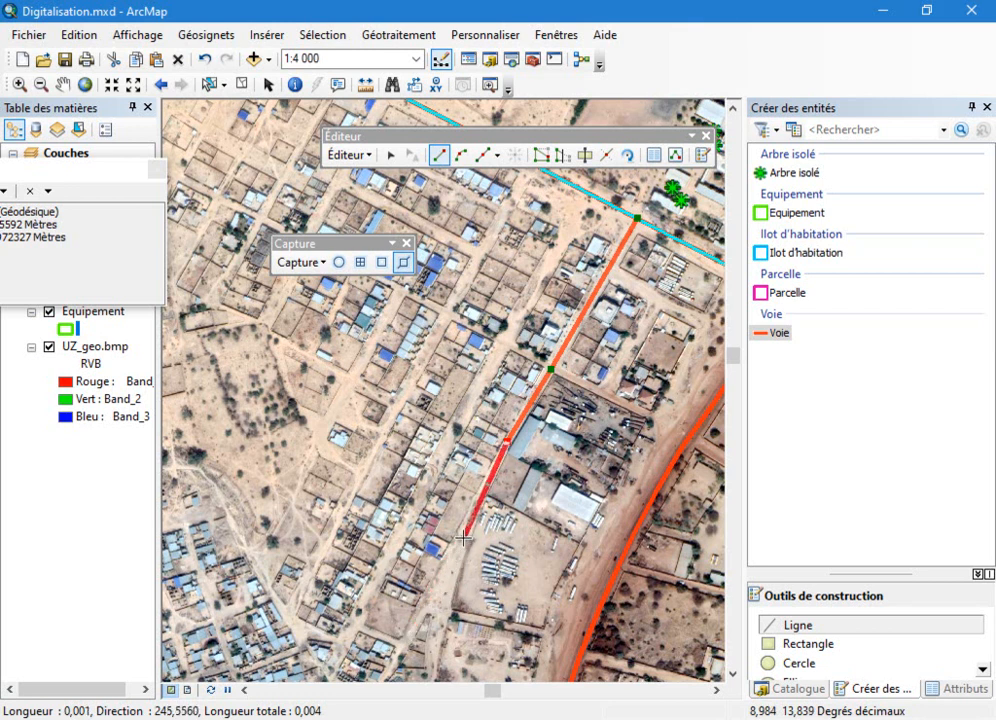
pyautogui.click(444, 572)
pyautogui.doubleClick(400, 647)
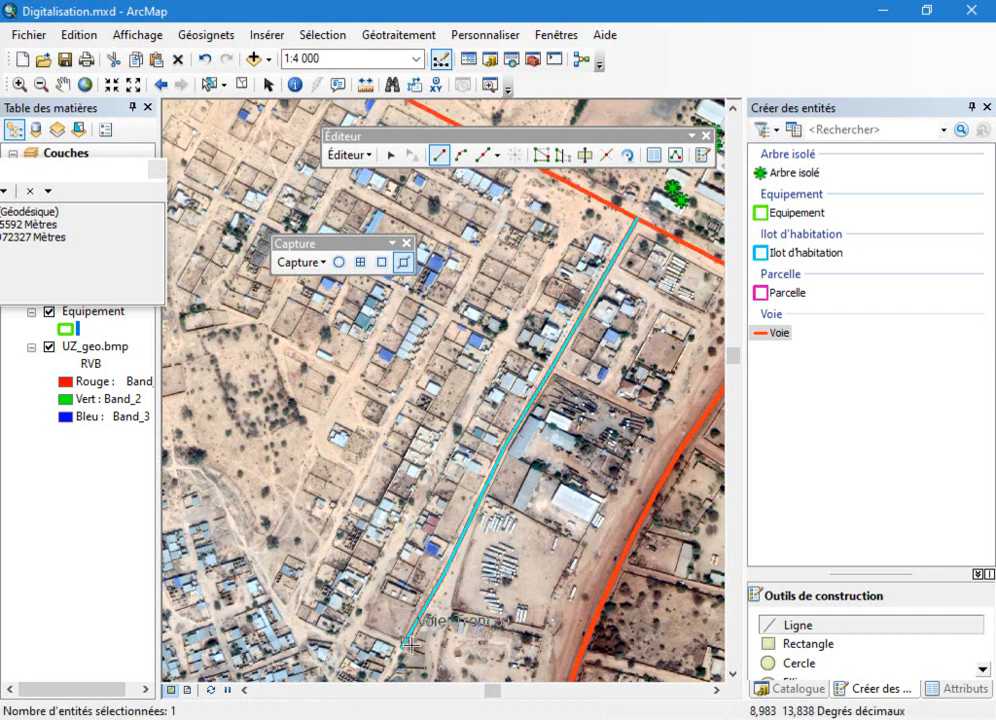
# Give the new street the Numéro Voie 2 and the Nom Rue Université 1.
pyautogui.click(653, 155)
pyautogui.click(897, 299)
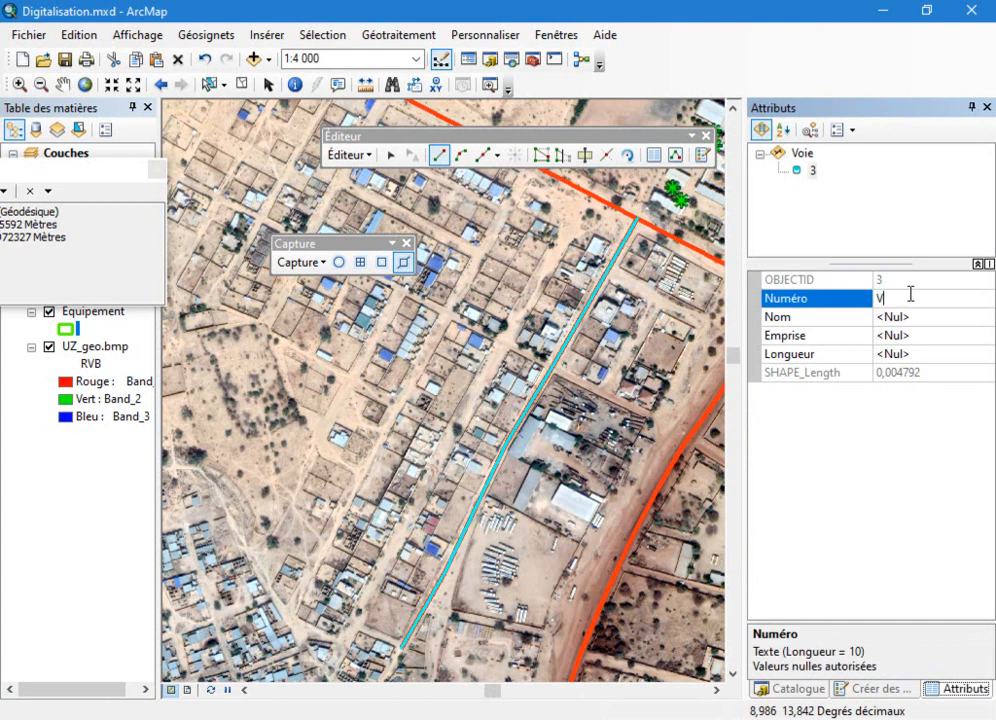
pyautogui.write('Voie 2')
pyautogui.press('Return')
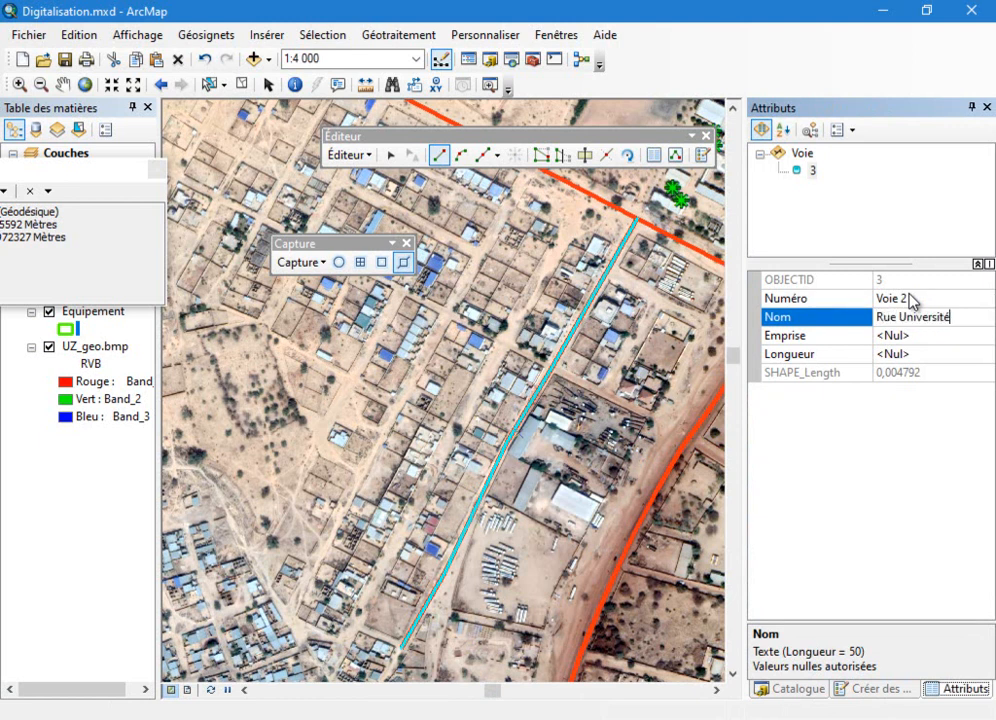
pyautogui.press('Return')
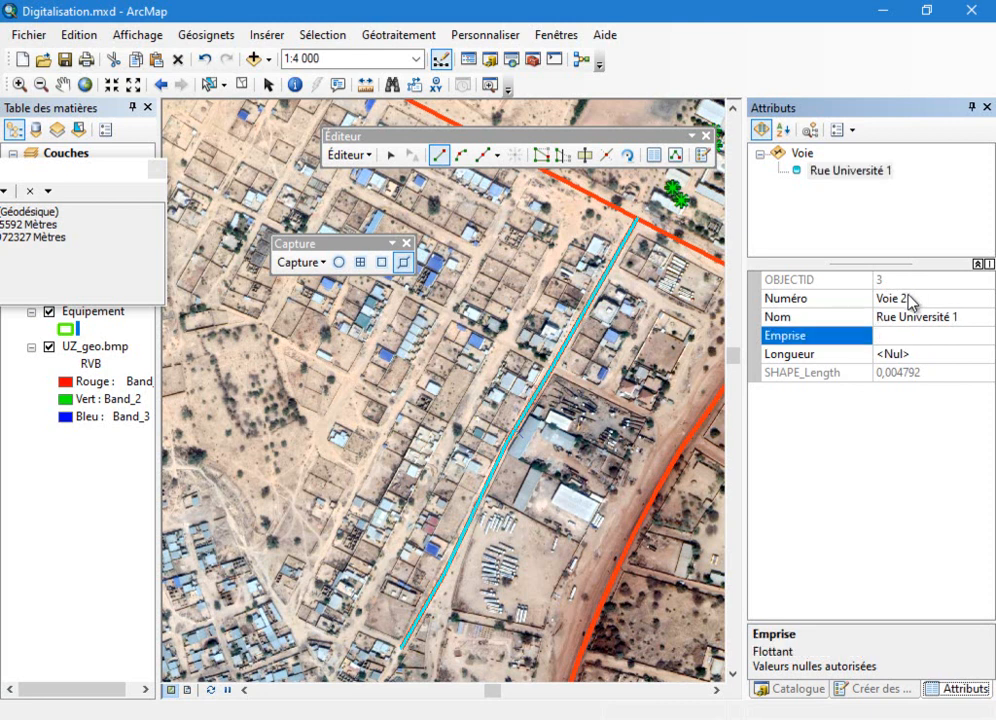
# Measure the width of Rue Université 1 between the plots on either side and set its Emprise to 20.
pyautogui.click(366, 84)
pyautogui.scroll(-3, 681, 260)
pyautogui.scroll(8, 628, 251)
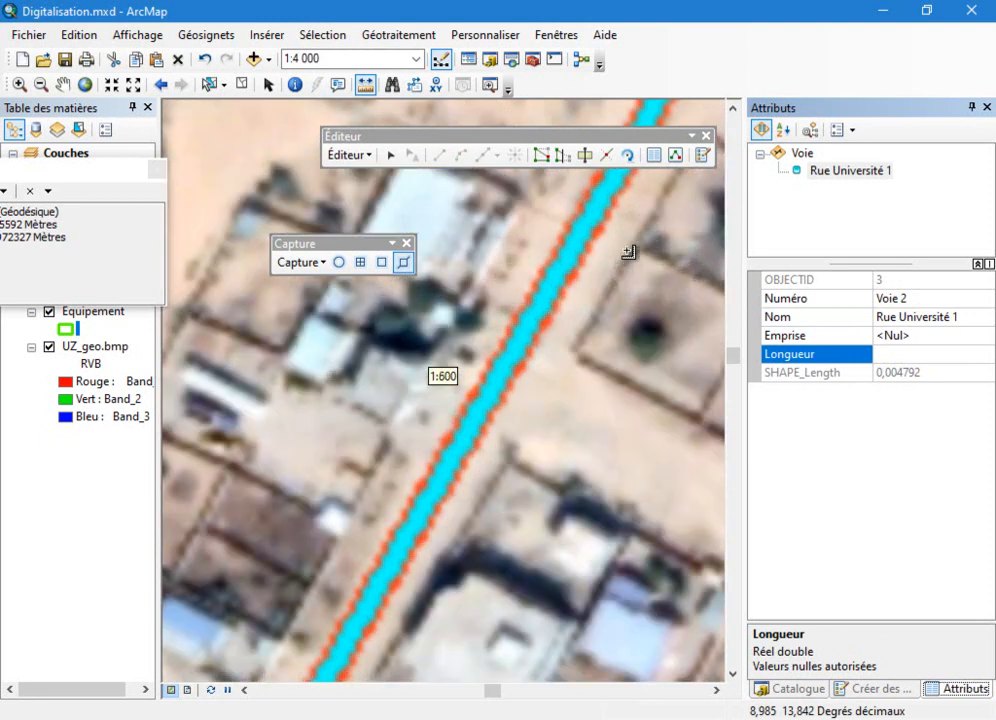
pyautogui.click(620, 276)
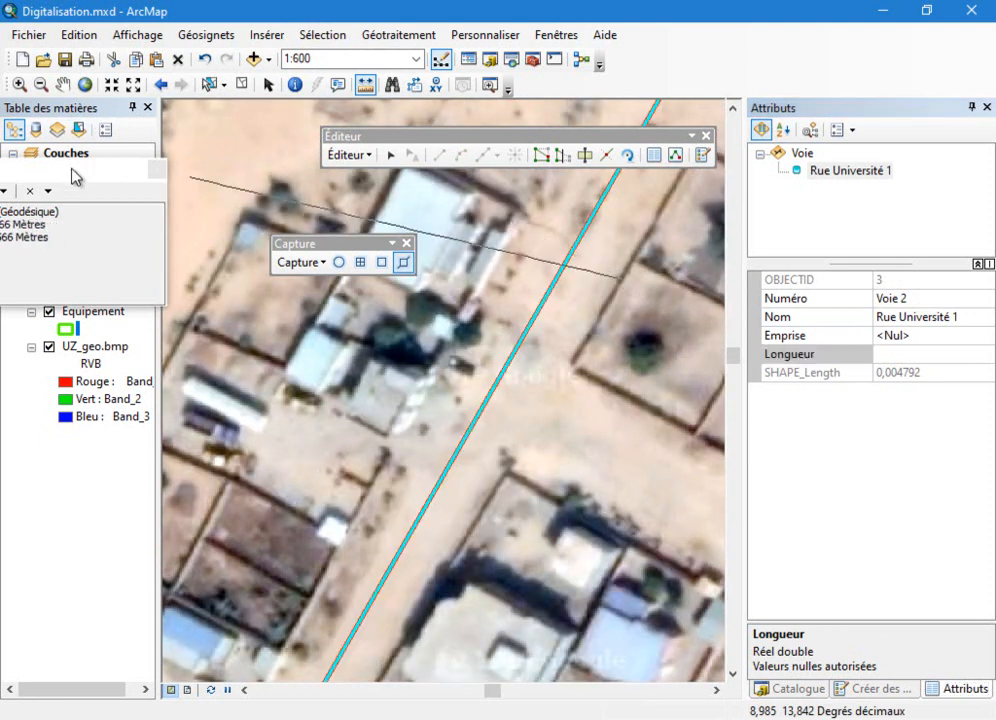
pyautogui.moveTo(73, 165); pyautogui.dragTo(336, 177)
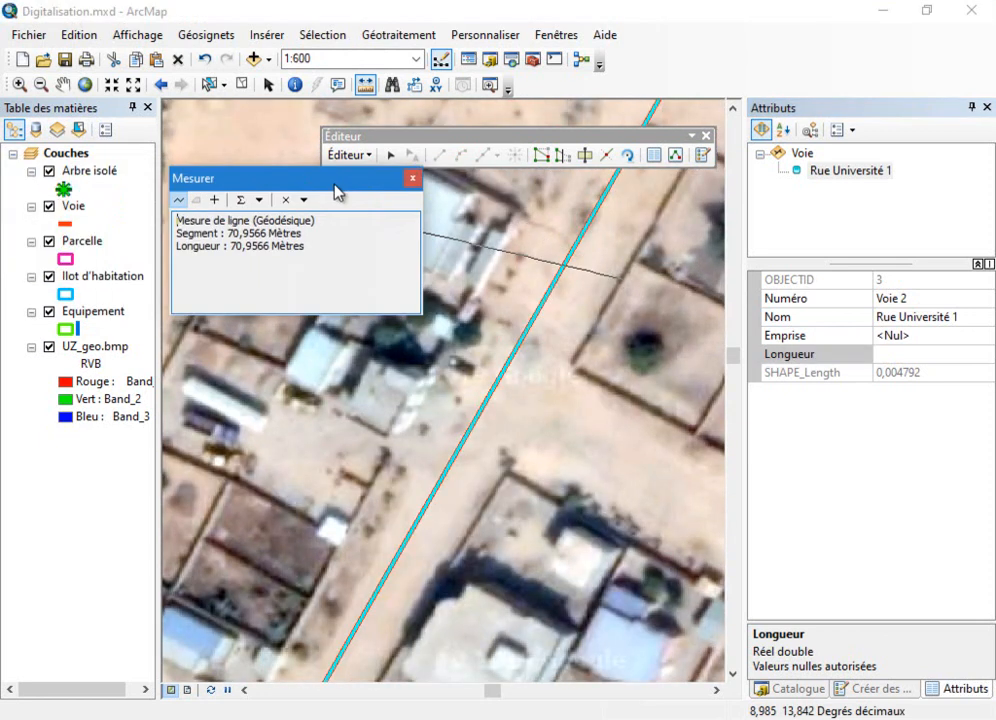
pyautogui.doubleClick(517, 228)
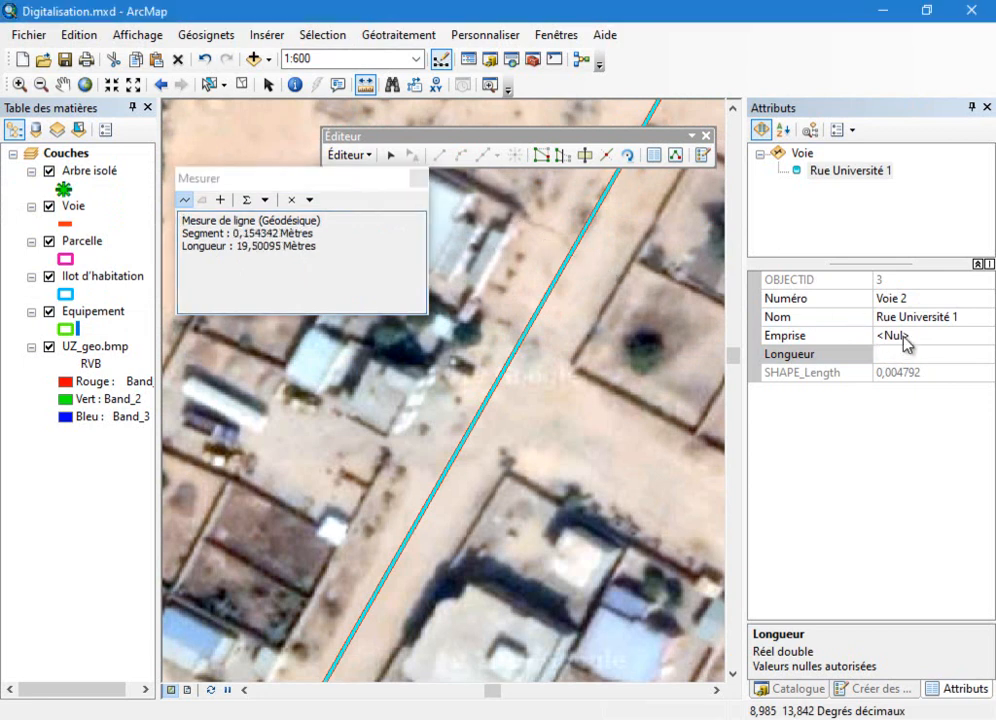
pyautogui.click(905, 337)
pyautogui.press('Return')
# Measure the length of the parallel street just northwest of Rue Université 1, starting from Rue Université.
pyautogui.scroll(4, 645, 355)
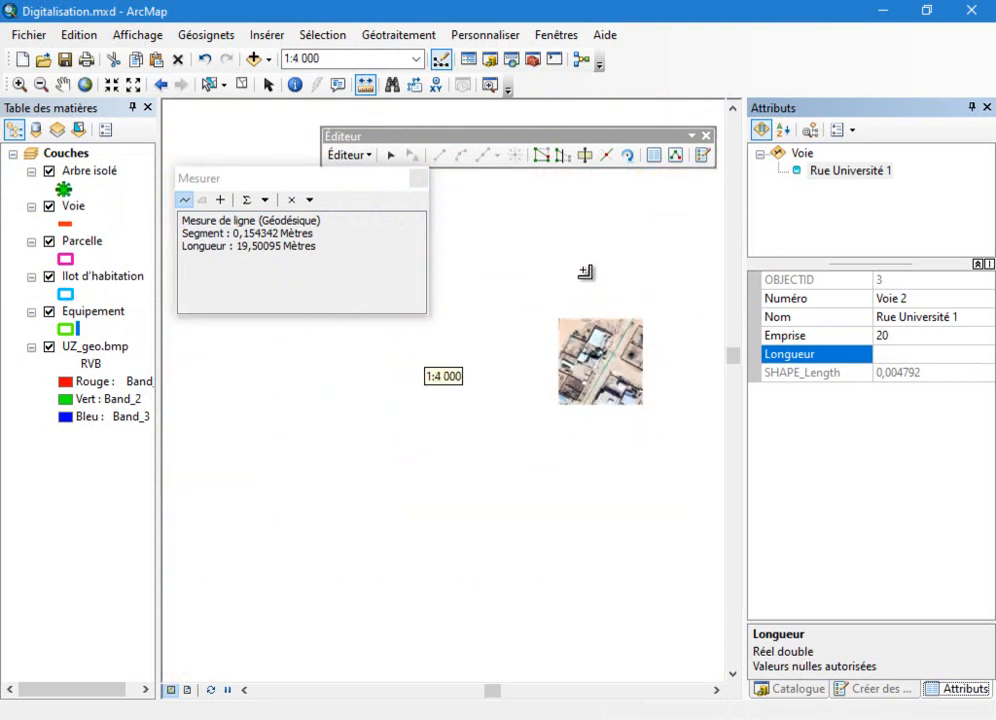
pyautogui.scroll(-2, 603, 288)
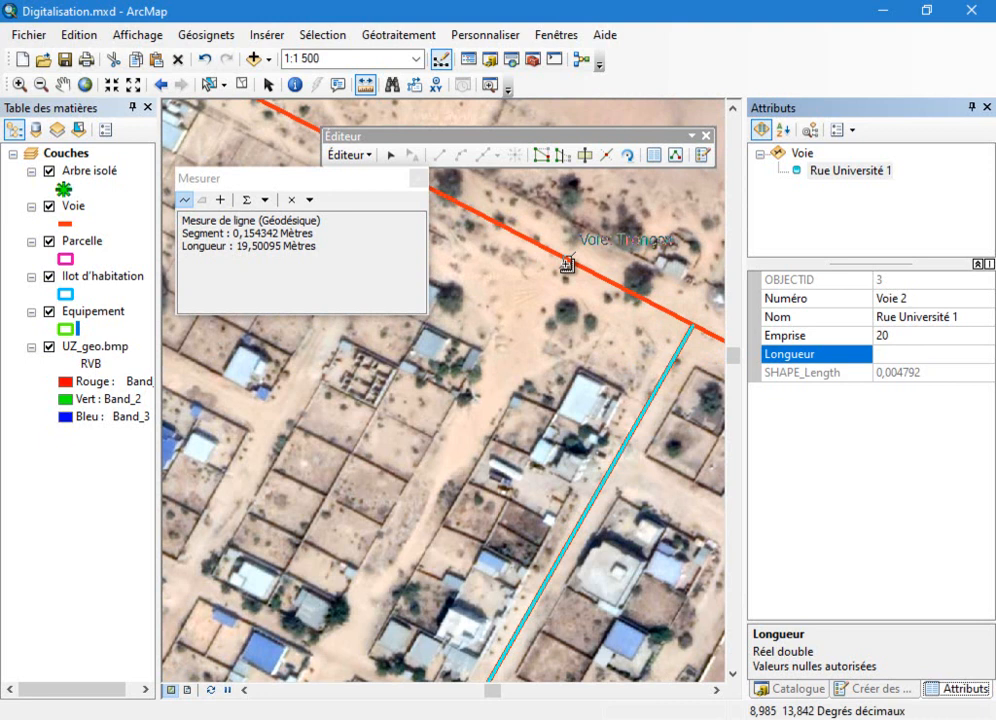
pyautogui.scroll(3, 562, 263)
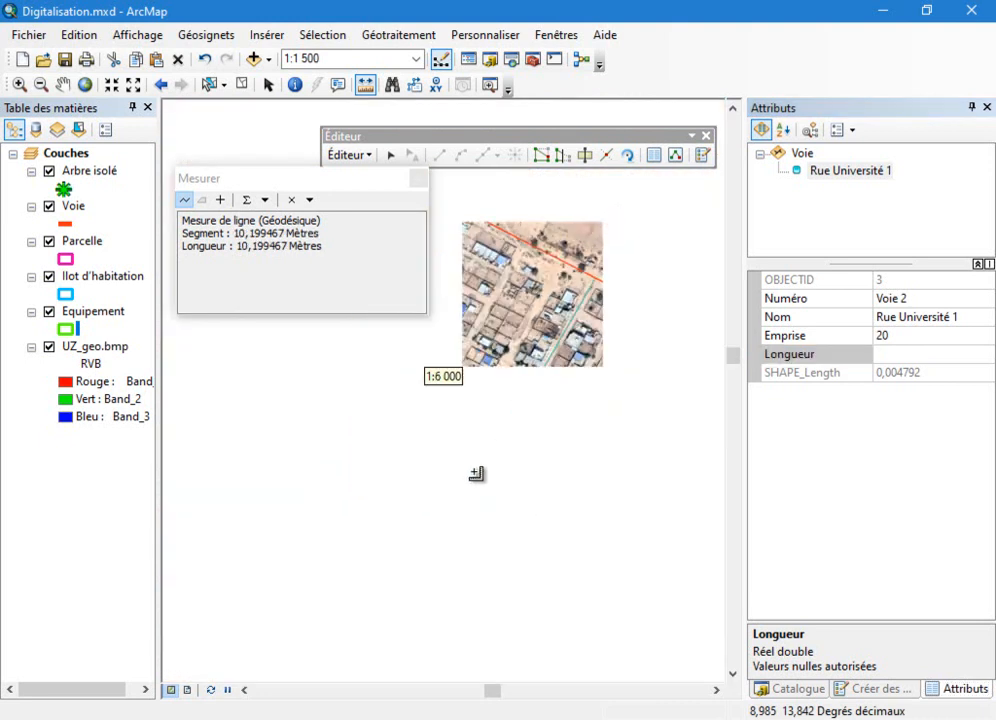
pyautogui.scroll(-2, 493, 451)
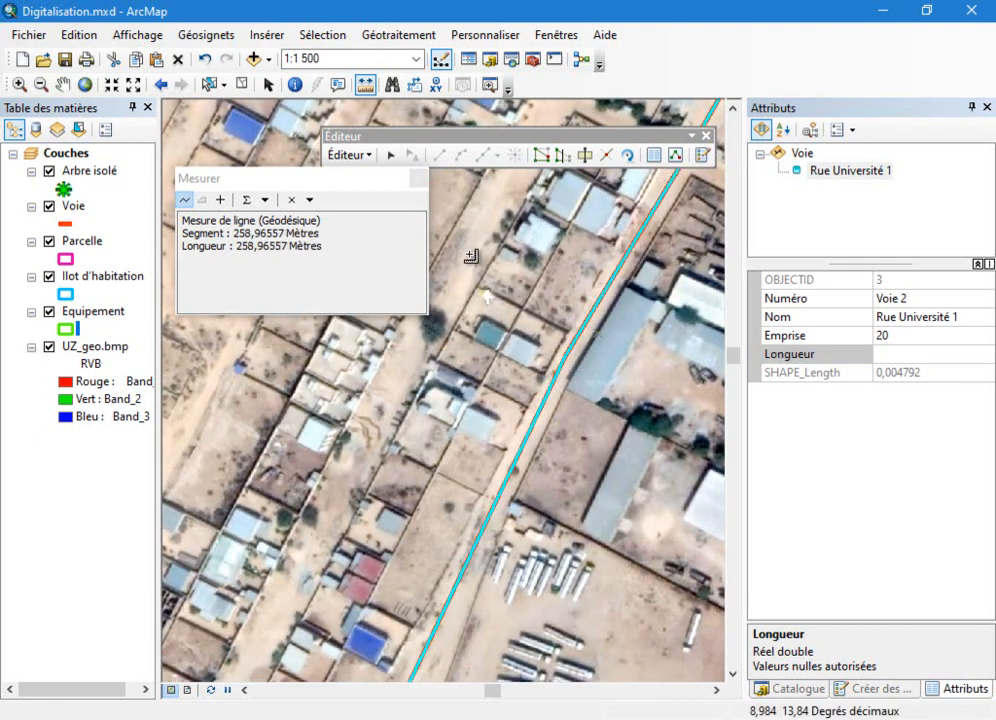
pyautogui.click(425, 333)
pyautogui.scroll(3, 420, 335)
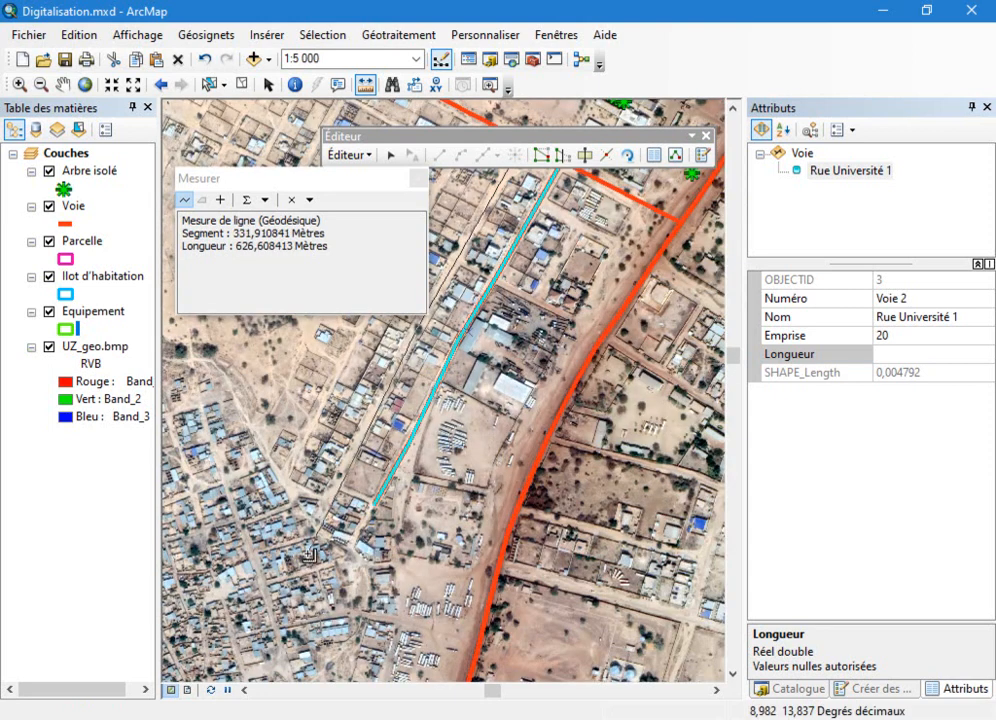
pyautogui.scroll(-2, 310, 553)
pyautogui.doubleClick(340, 440)
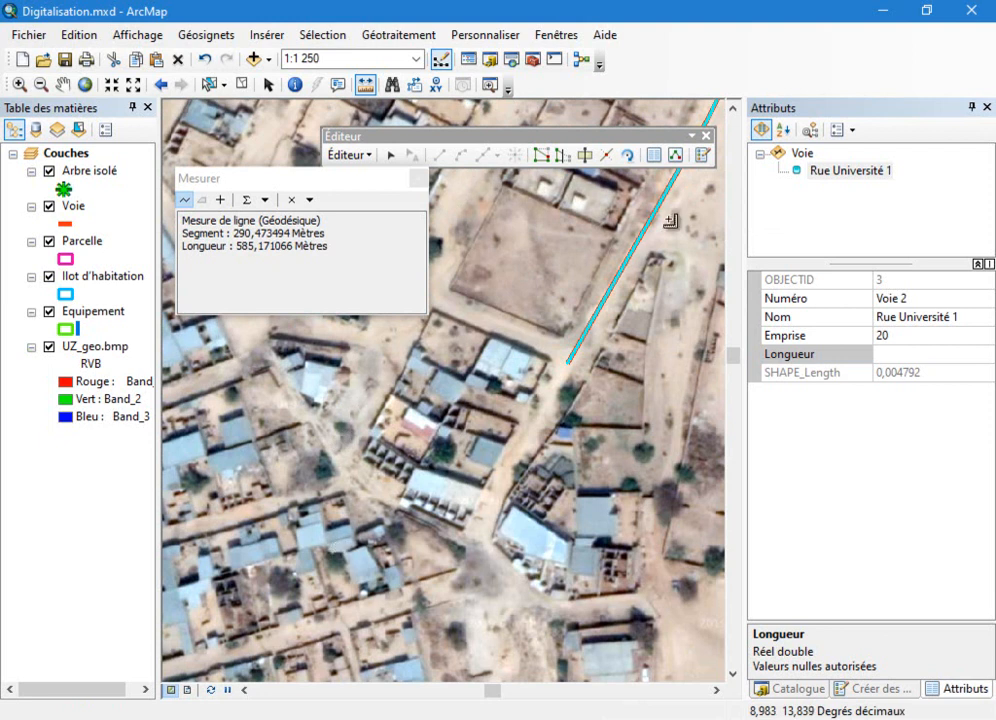
# Draw a Voie line, about 0.005 decimal degrees long, along the parallel street northwest of Rue Université 1, ending snapped on Rue Université.
pyautogui.click(702, 155)
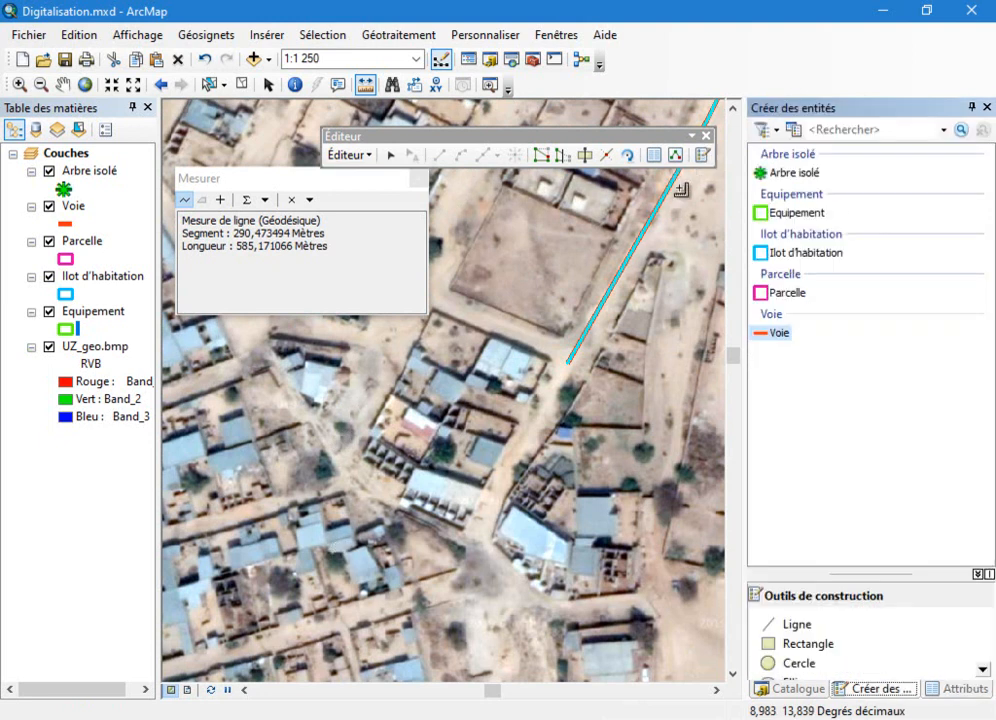
pyautogui.click(779, 333)
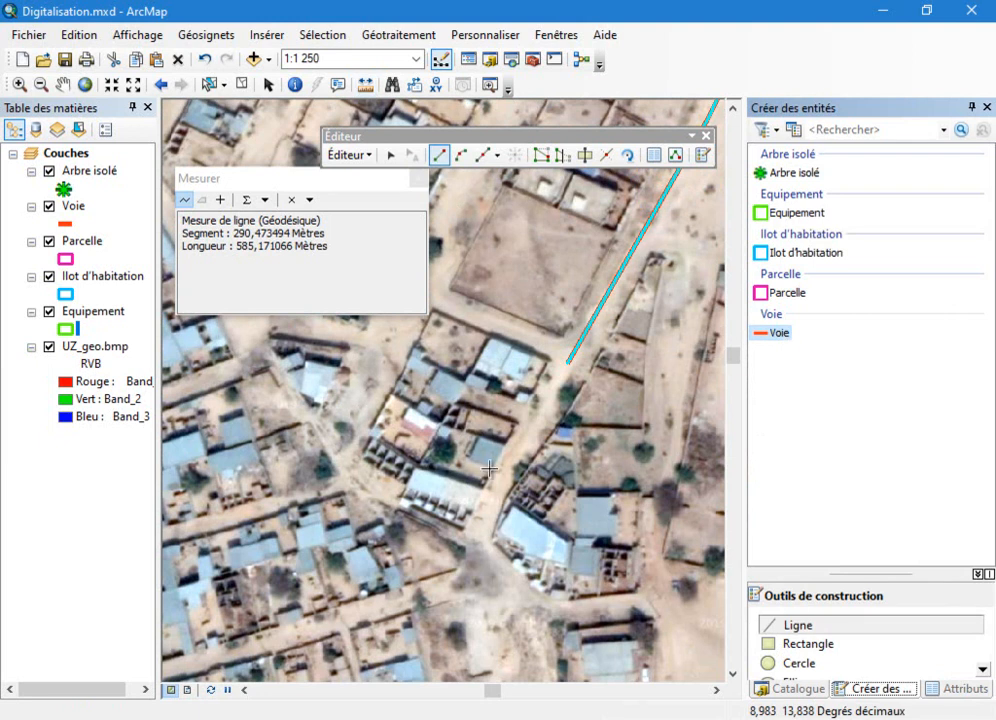
pyautogui.scroll(5, 407, 438)
pyautogui.scroll(-3, 410, 381)
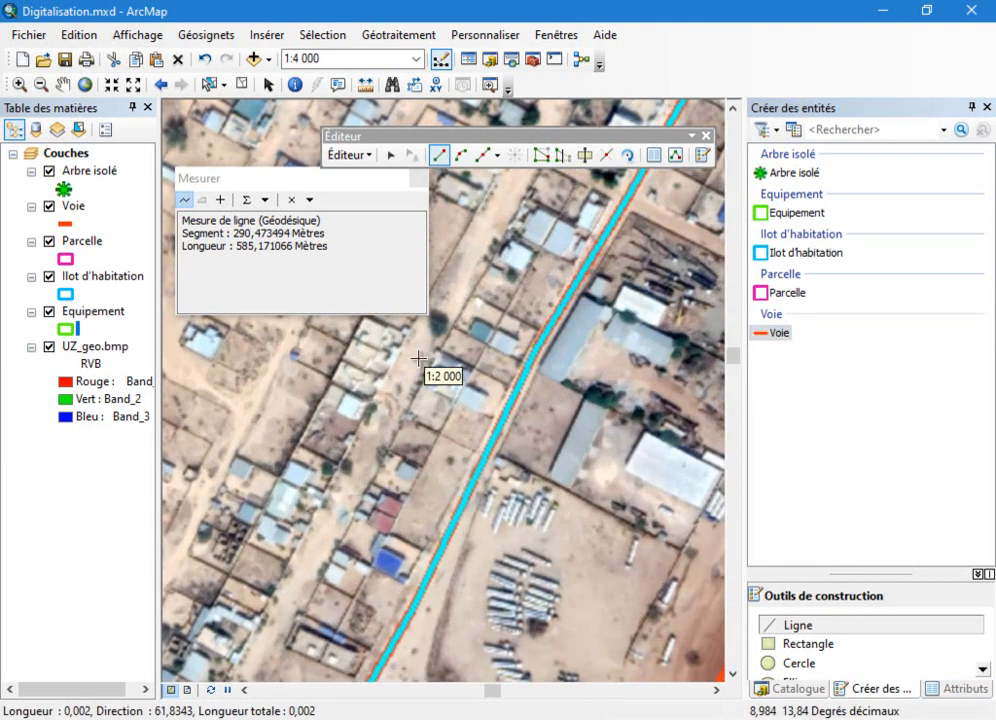
pyautogui.click(428, 336)
pyautogui.scroll(4, 445, 318)
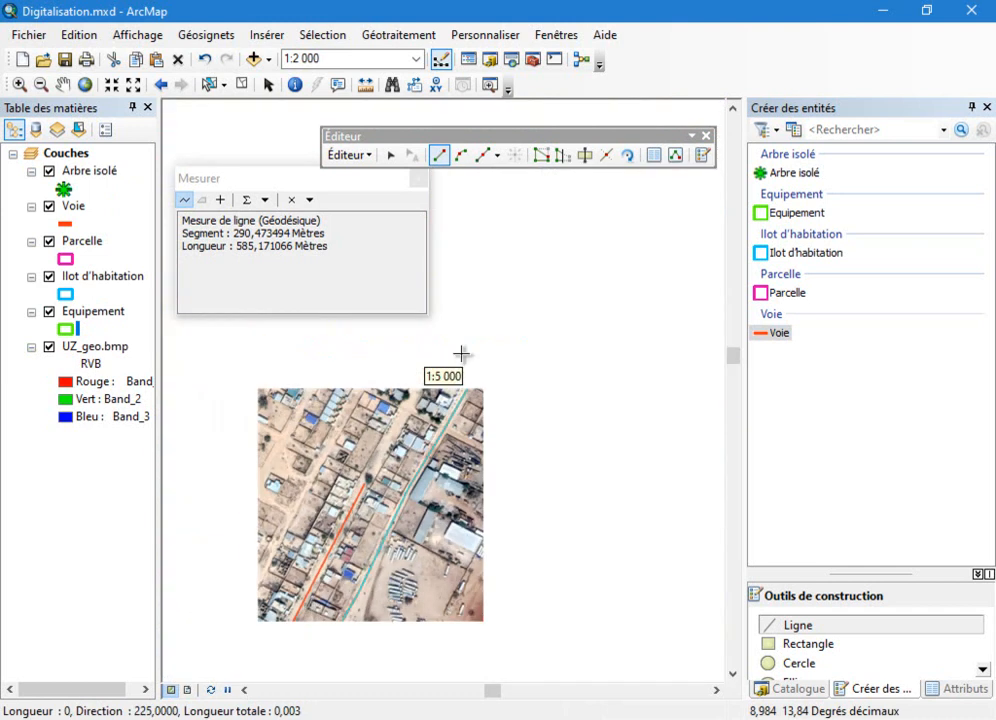
pyautogui.scroll(-5, 446, 320)
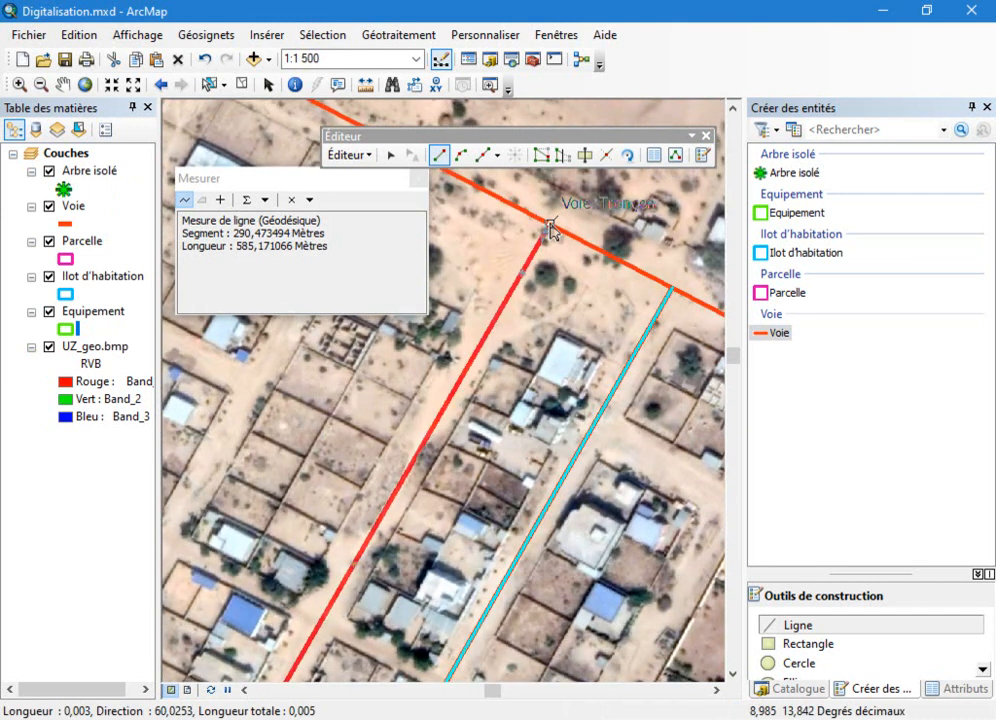
pyautogui.doubleClick(550, 232)
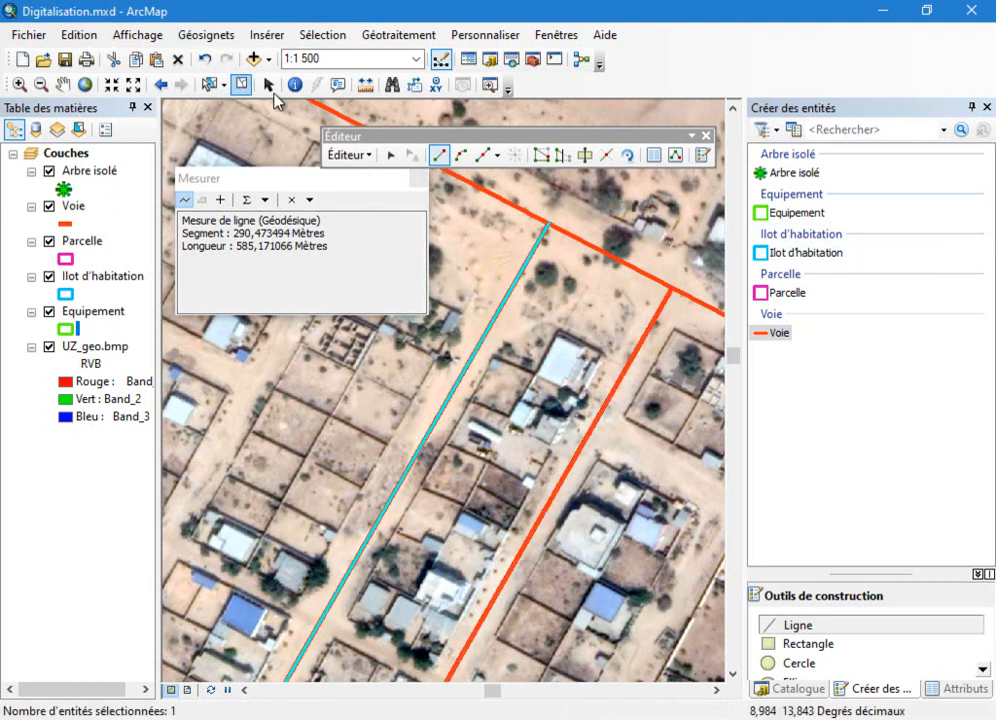
# Measure the new street's width and give it the Numéro Voie 3, the Nom Rue Université 2 and an Emprise of 20.
pyautogui.click(364, 86)
pyautogui.click(484, 377)
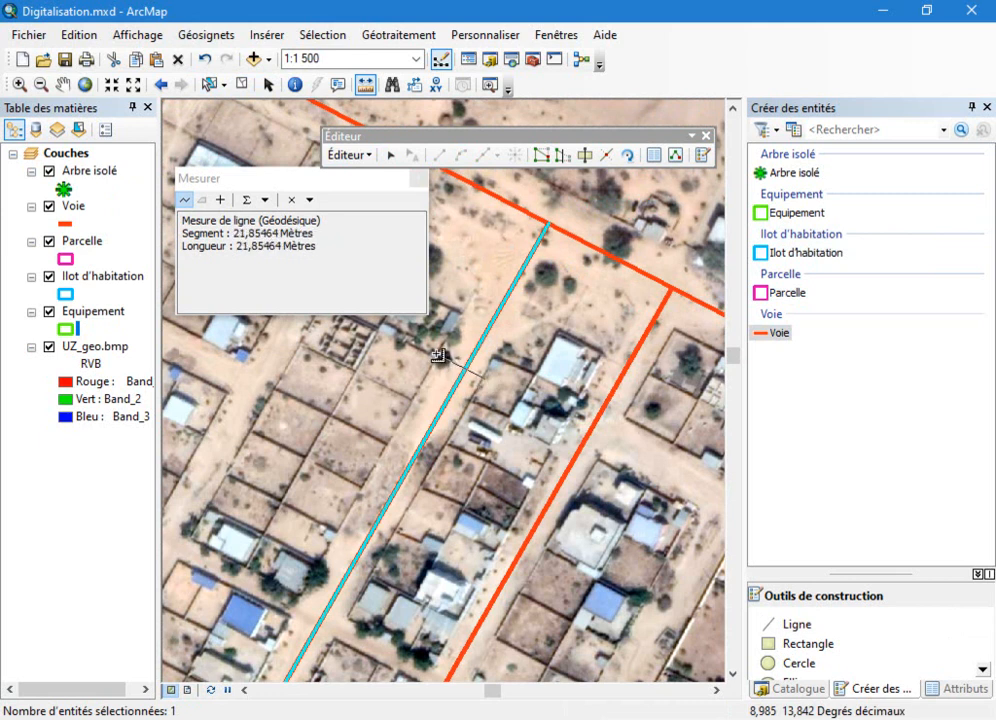
pyautogui.click(654, 155)
pyautogui.click(918, 297)
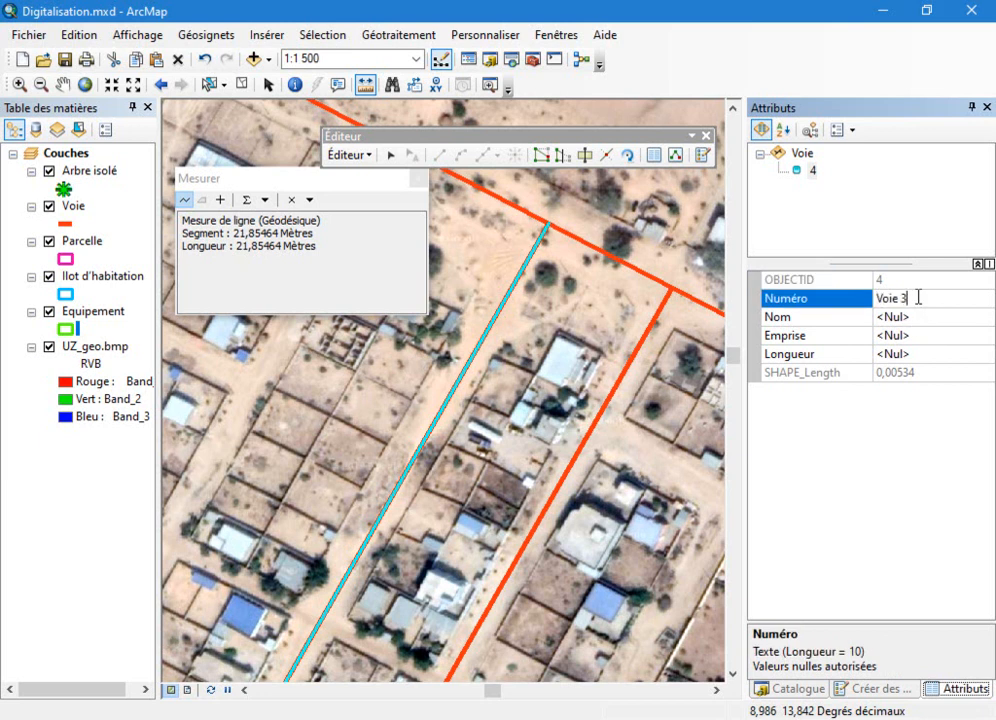
pyautogui.press('Return')
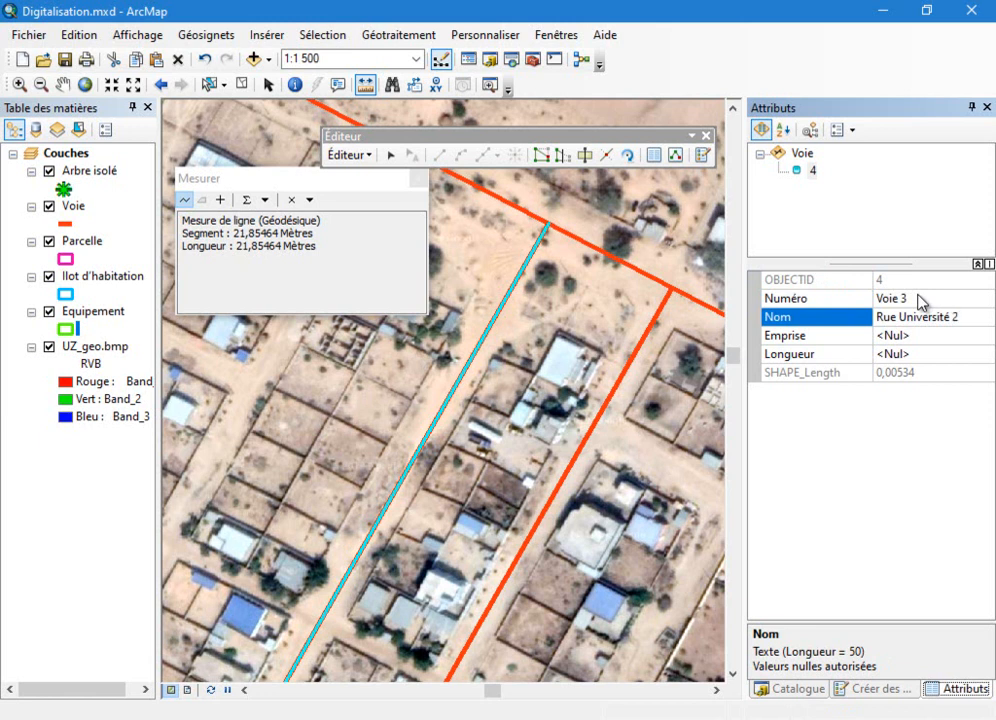
pyautogui.press('Return')
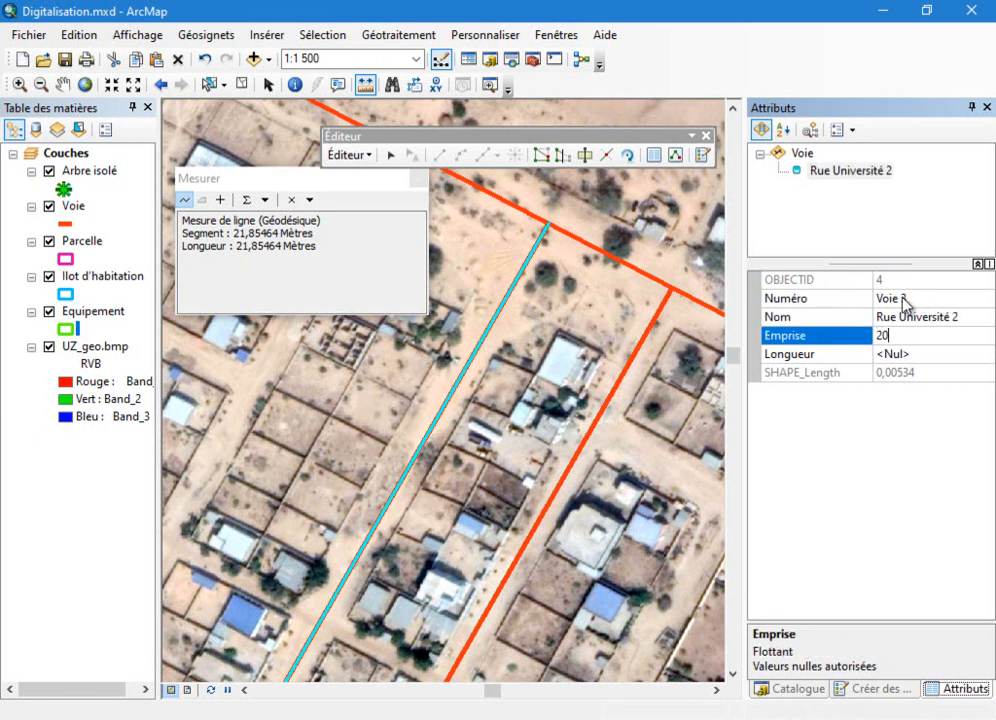
pyautogui.press('Return')
# Choose Ilot d'habitation as the feature to create and move the Mesurer and Capture windows away from the housing blocks.
pyautogui.scroll(3, 638, 344)
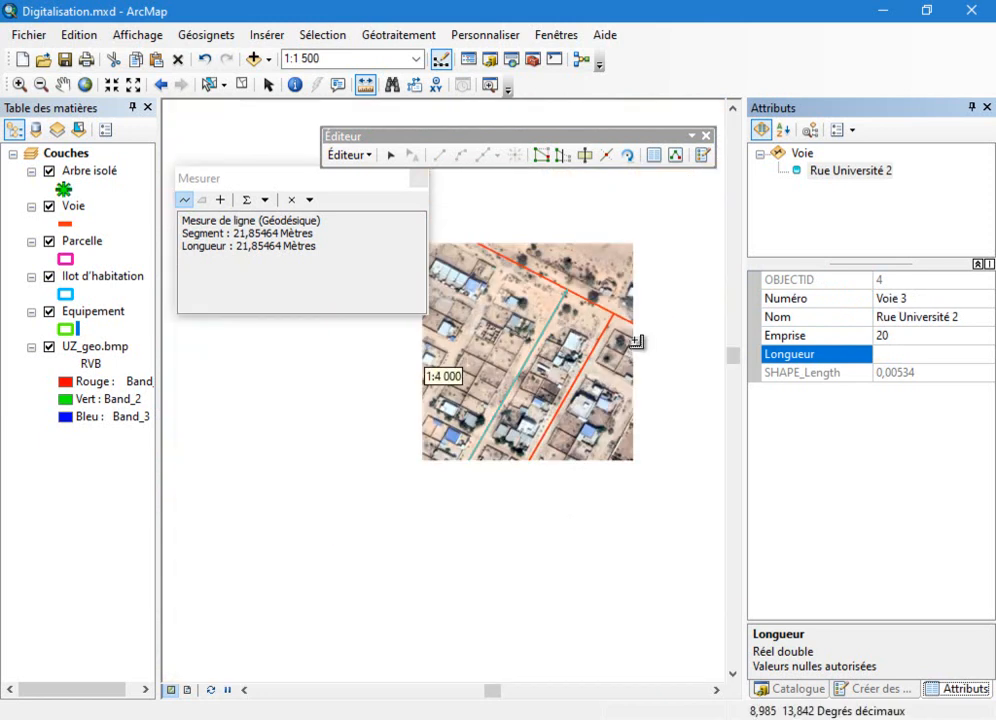
pyautogui.scroll(2, 605, 308)
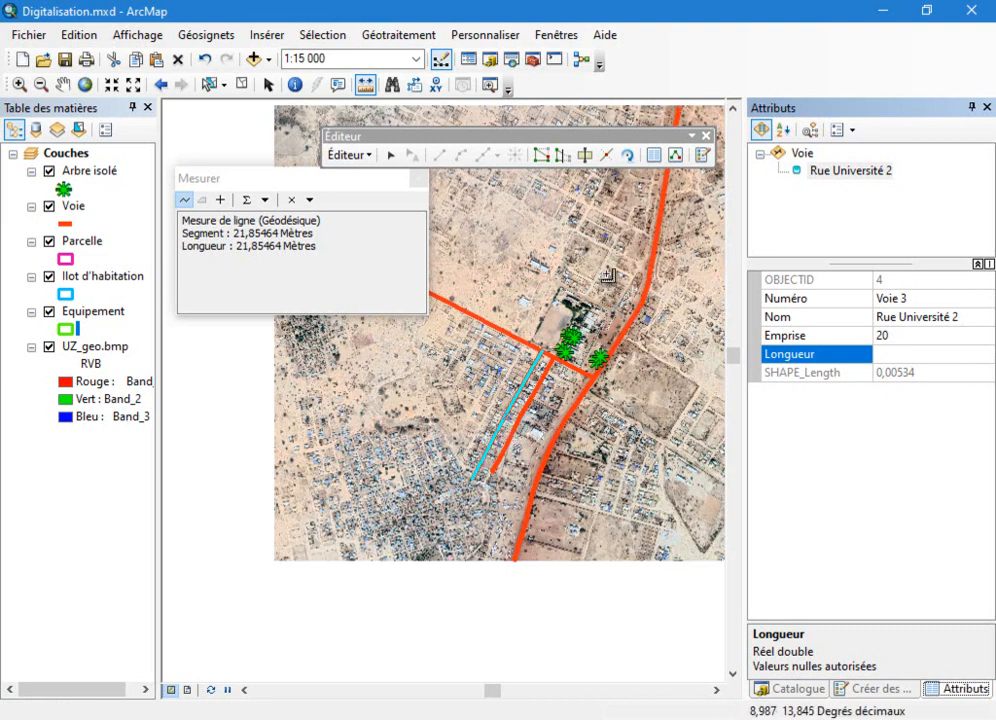
pyautogui.scroll(-2, 605, 283)
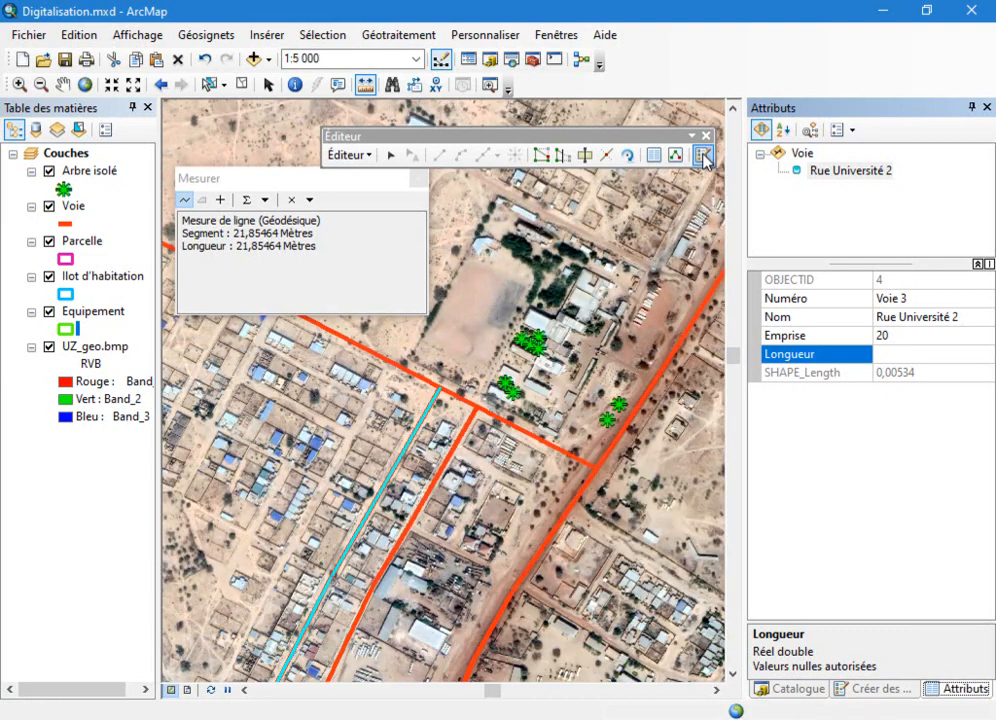
pyautogui.click(703, 156)
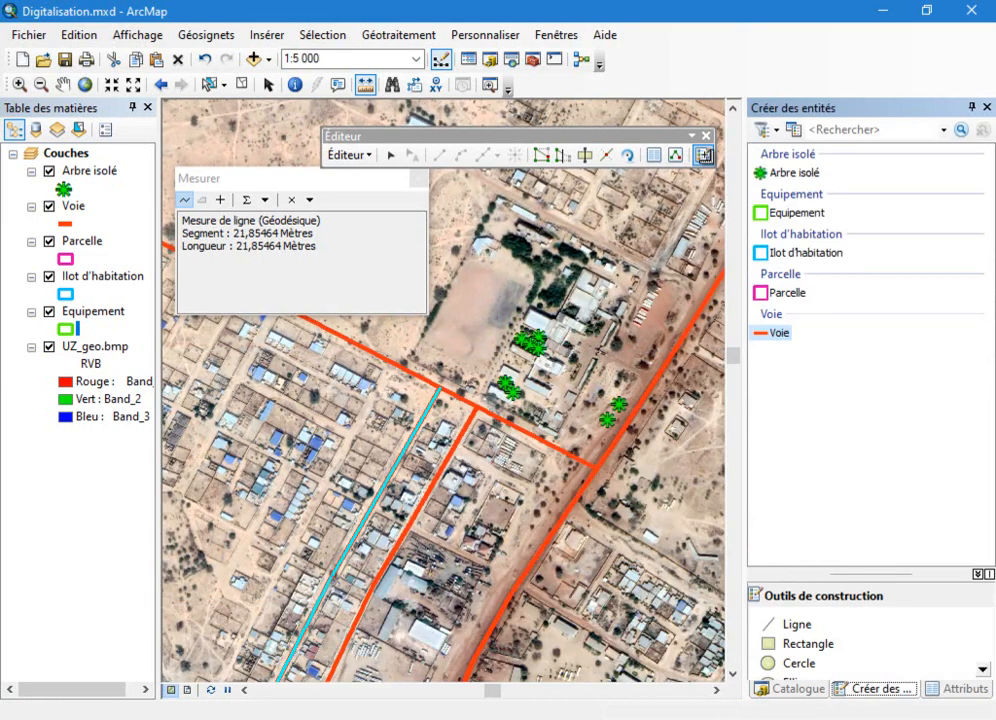
pyautogui.click(800, 254)
pyautogui.scroll(4, 233, 337)
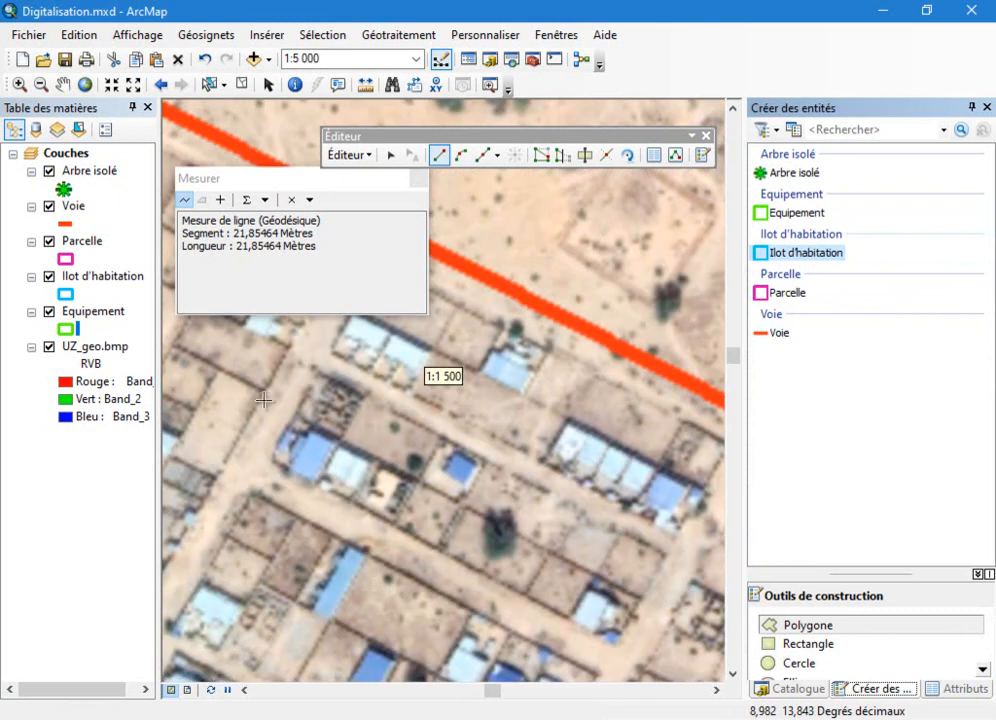
pyautogui.scroll(-1, 404, 372)
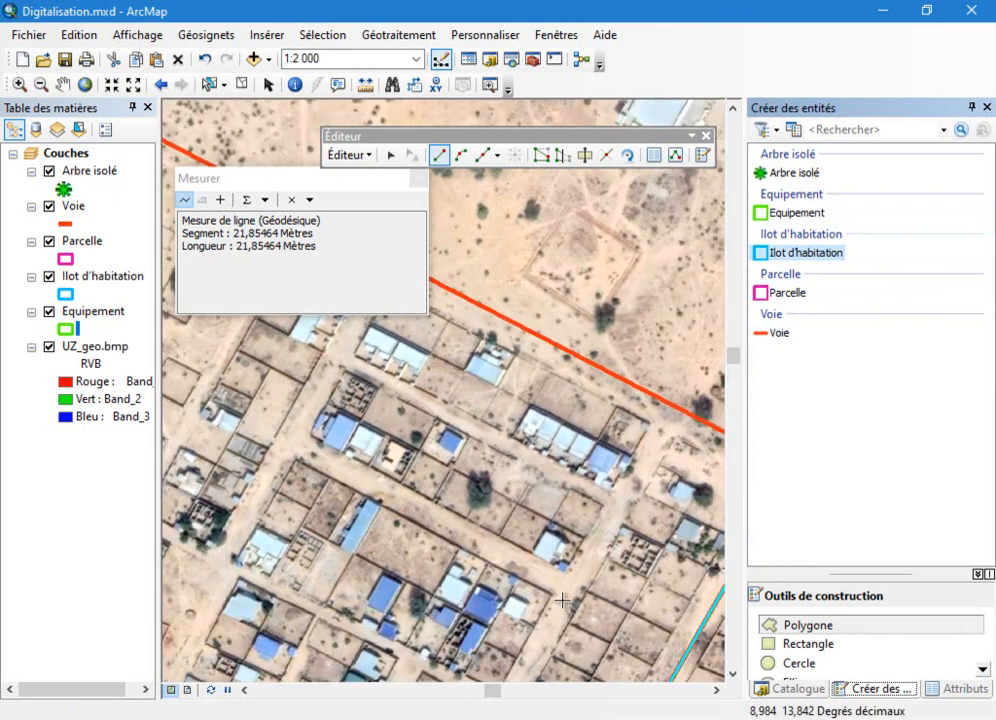
pyautogui.scroll(2, 563, 595)
pyautogui.scroll(-1, 590, 600)
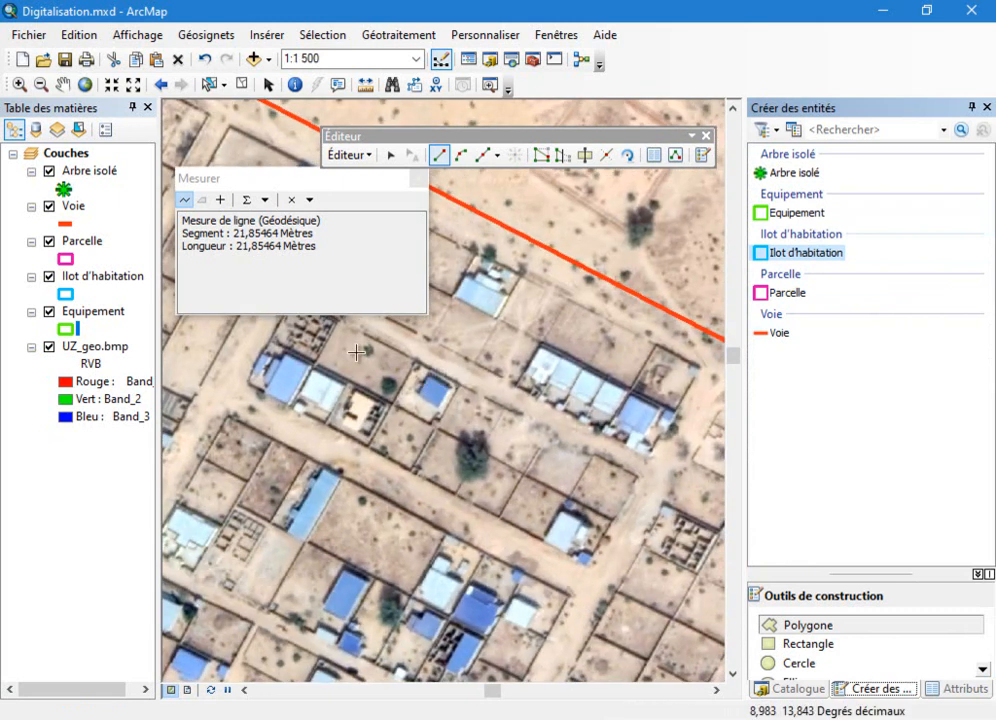
pyautogui.moveTo(347, 185); pyautogui.dragTo(150, 193)
pyautogui.moveTo(305, 245); pyautogui.dragTo(212, 181)
# Draw a four-cornered Ilot d'habitation polygon, about 0.004 decimal degrees in perimeter, around the third row of plots southwest of Rue Université.
pyautogui.scroll(-2, 539, 405)
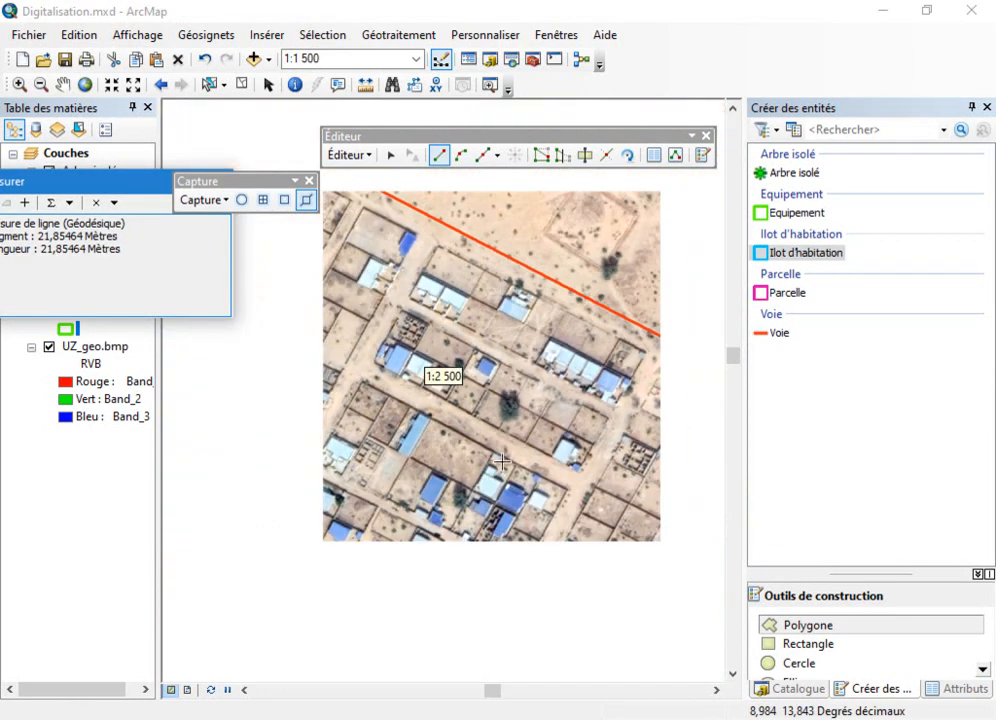
pyautogui.scroll(2, 385, 527)
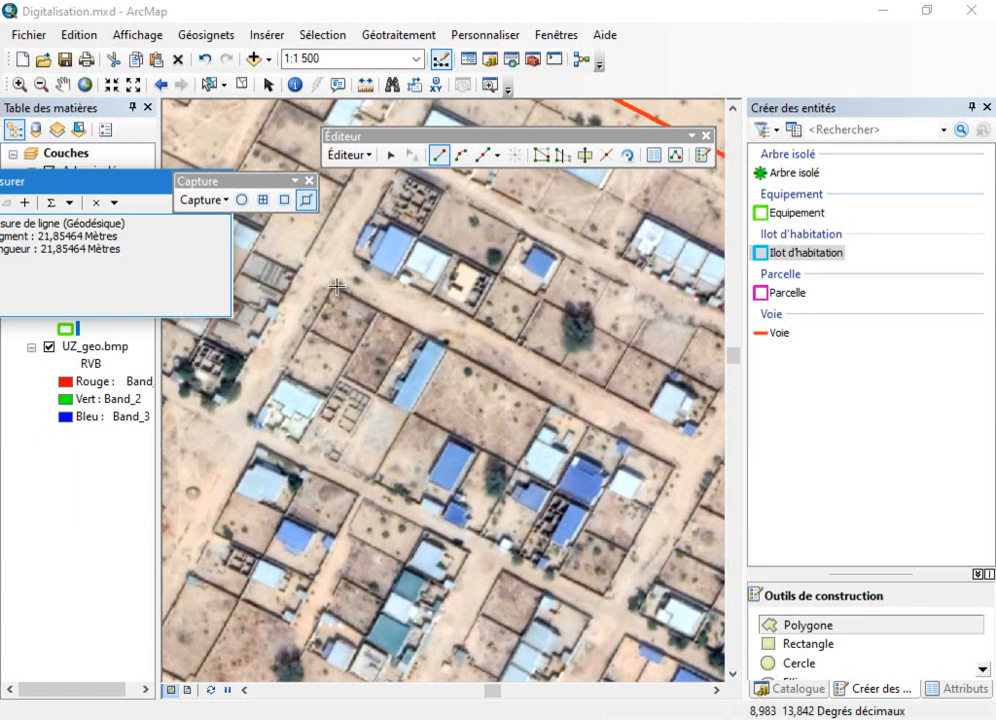
pyautogui.click(808, 254)
pyautogui.moveTo(861, 579); pyautogui.dragTo(858, 422)
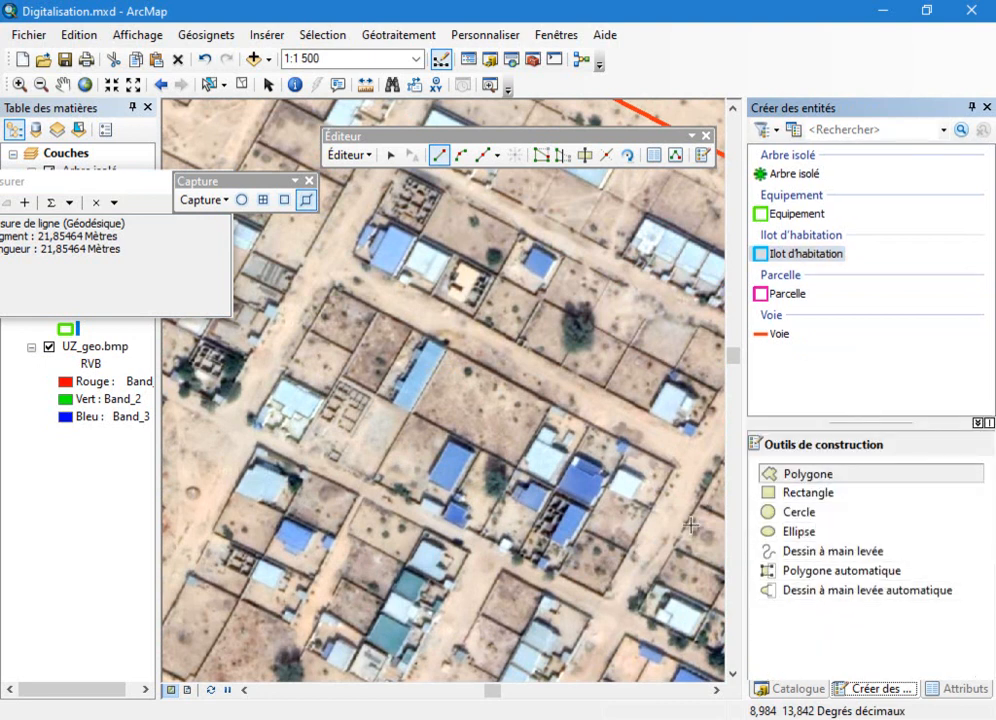
pyautogui.scroll(-1, 671, 467)
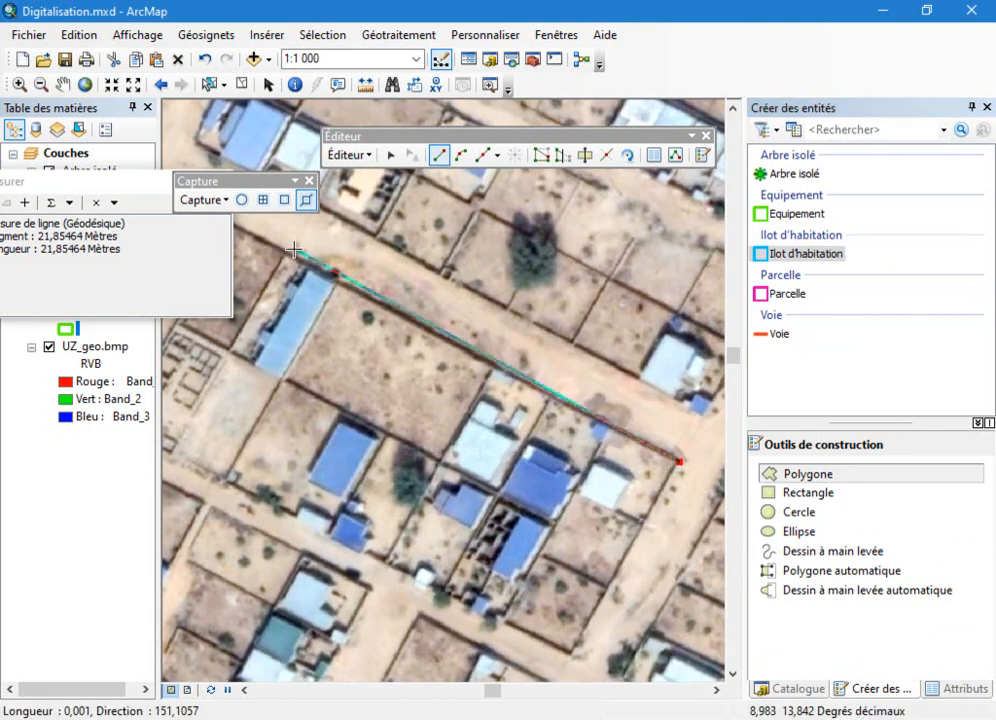
pyautogui.scroll(2, 455, 326)
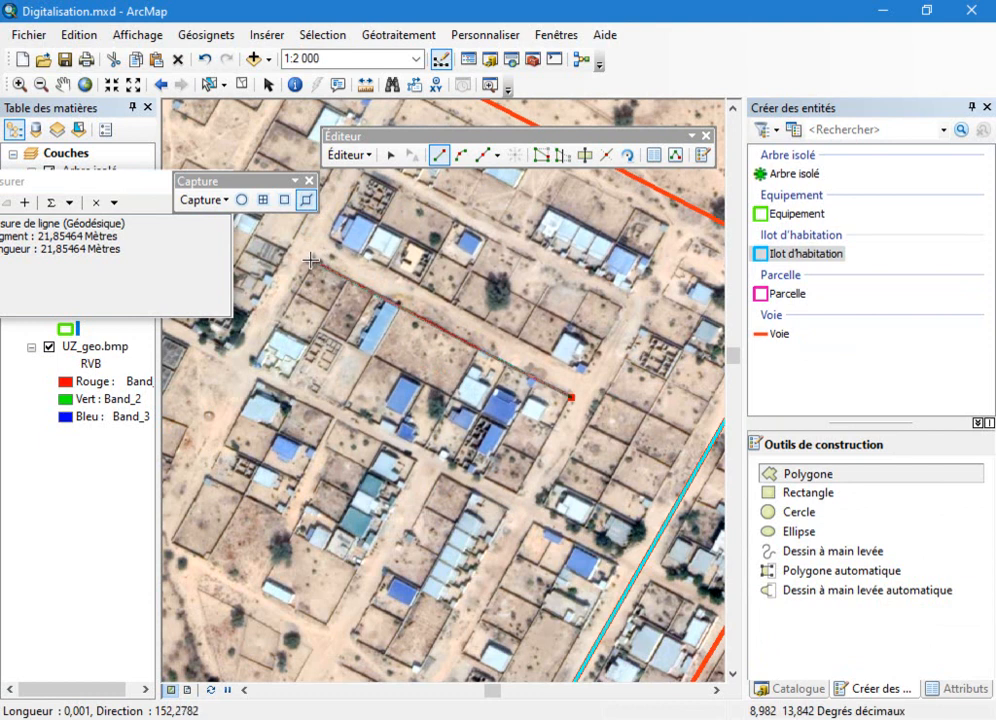
pyautogui.click(314, 259)
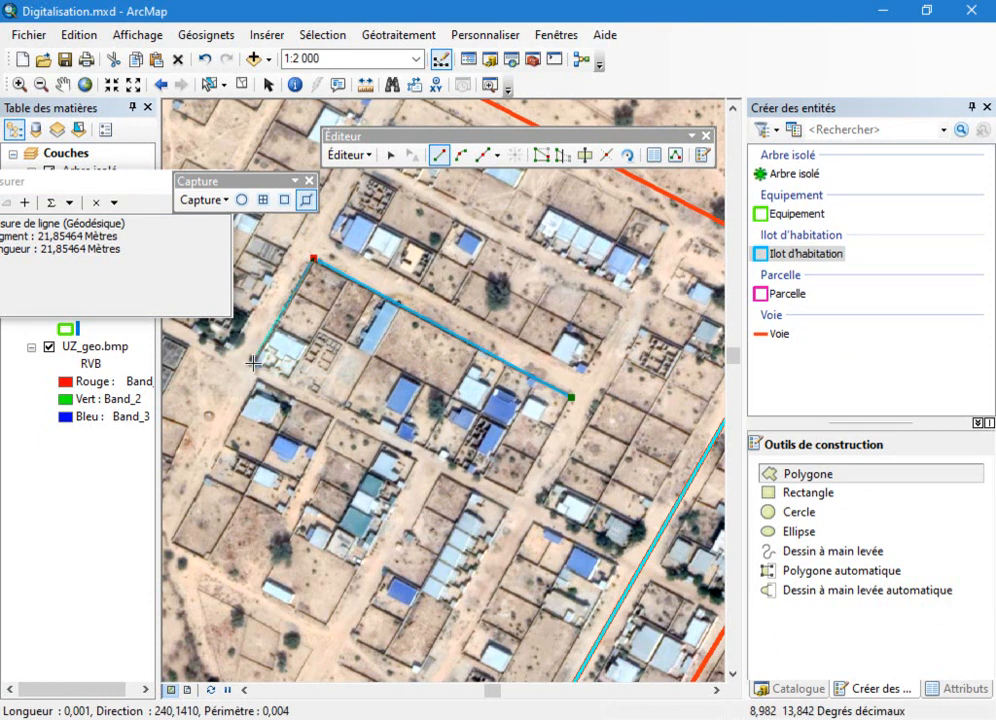
pyautogui.click(256, 363)
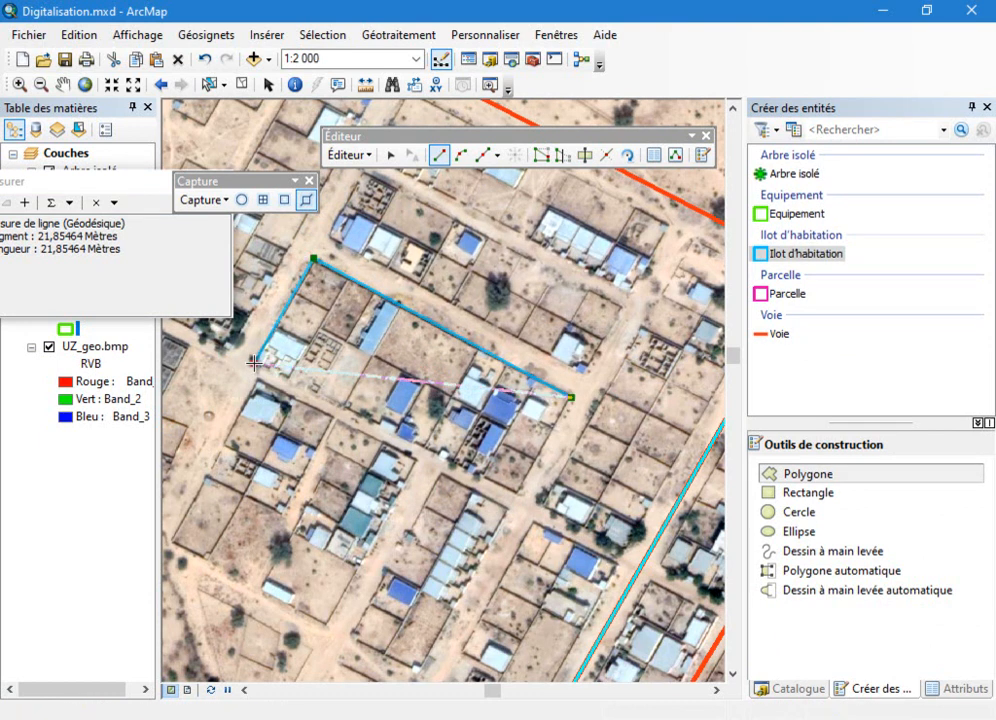
pyautogui.doubleClick(517, 493)
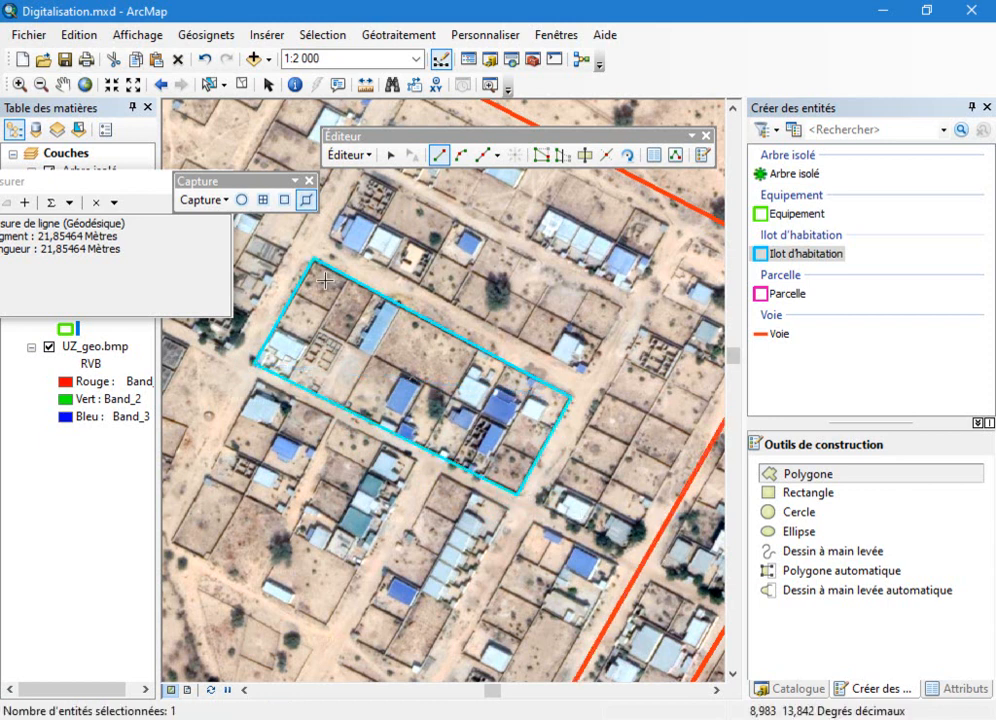
# Give the new housing block the Quartier Garin Liman and the Commune Arrondissement 3.
pyautogui.click(654, 155)
pyautogui.click(918, 297)
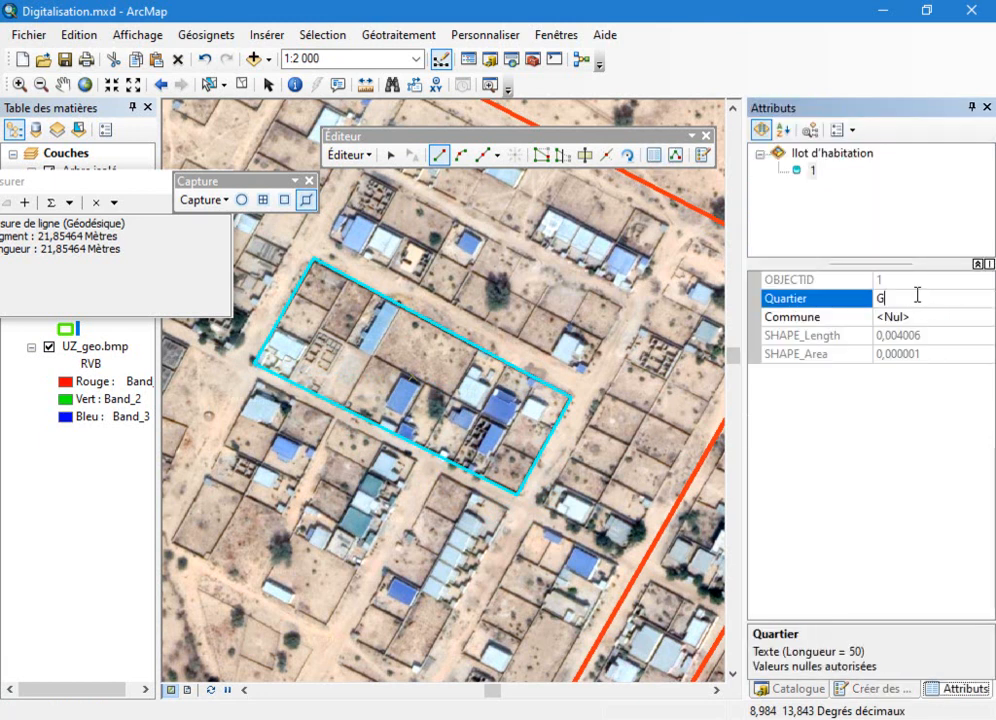
pyautogui.write('Garin Liman')
pyautogui.press('Return')
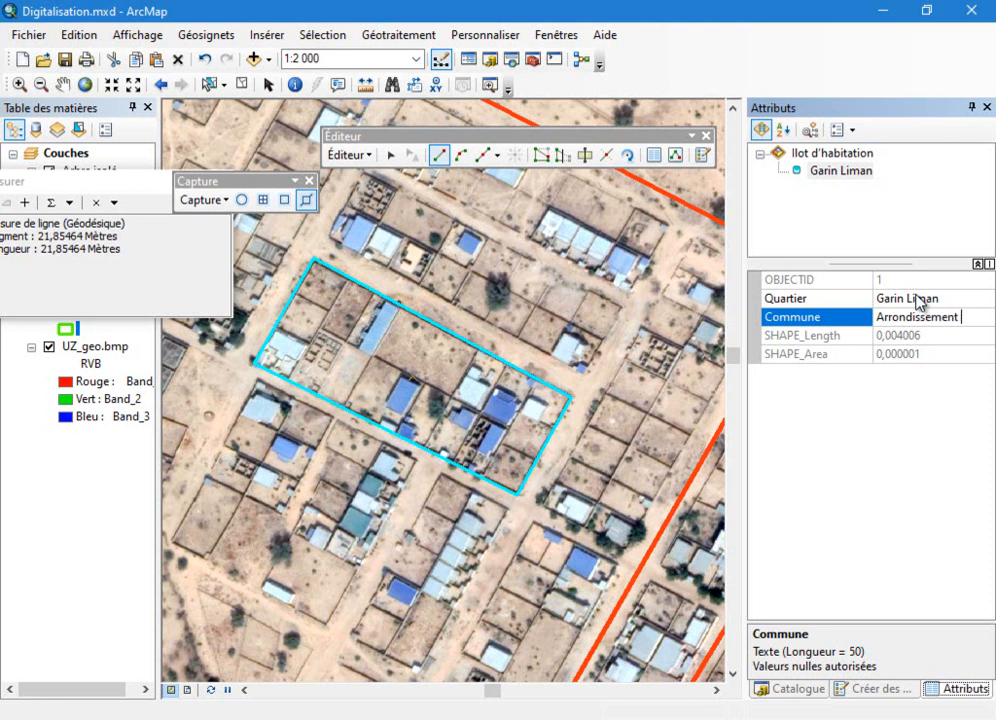
pyautogui.press('Return')
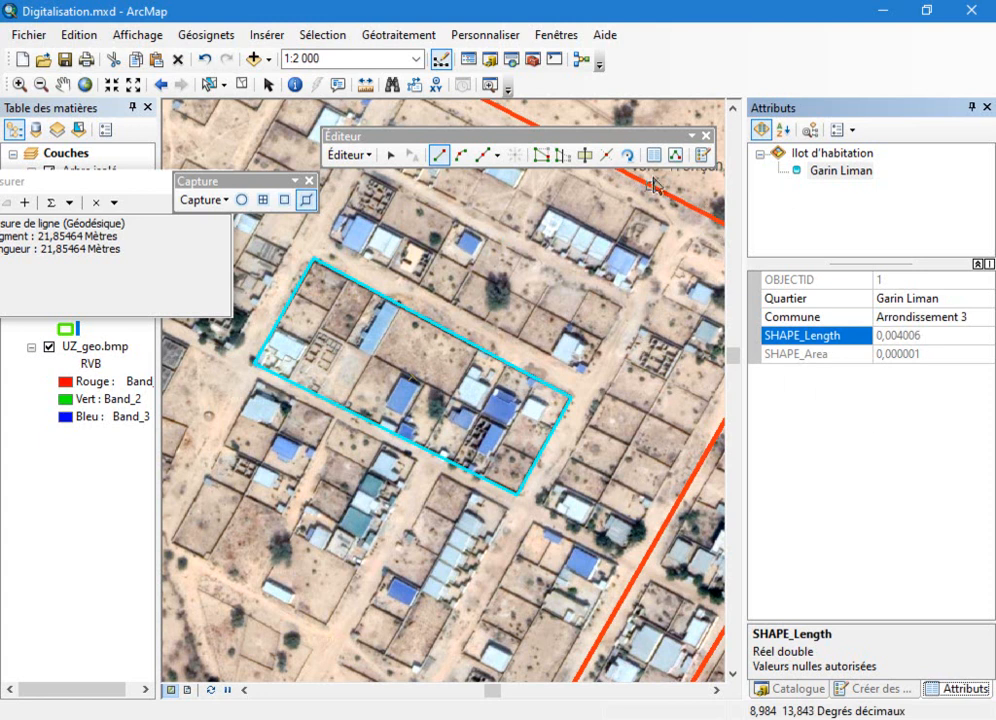
# Draw a second Ilot d'habitation with the Rectangle tool, about 0.001 decimal degrees long, around the adjacent block of plots to the northeast.
pyautogui.click(703, 155)
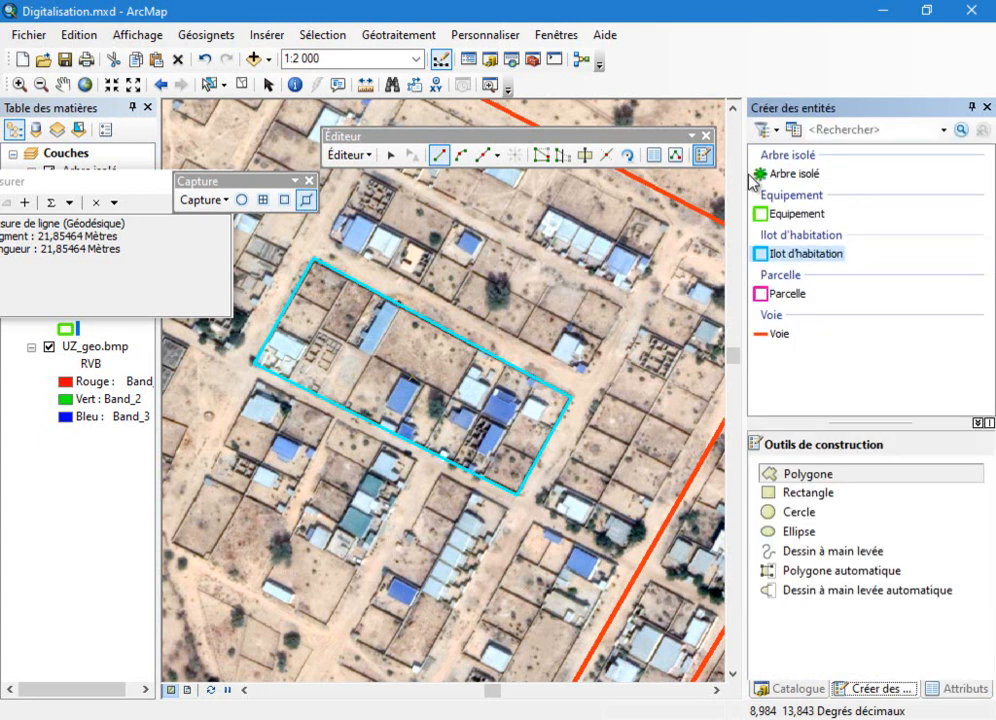
pyautogui.click(830, 495)
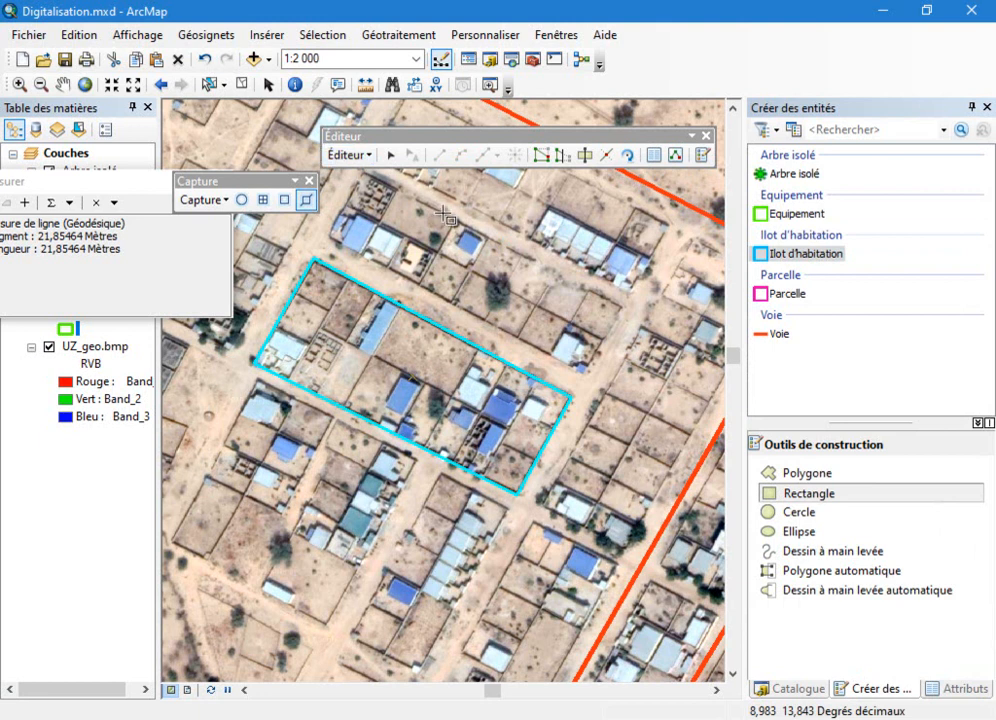
pyautogui.scroll(4, 537, 262)
pyautogui.scroll(-6, 537, 262)
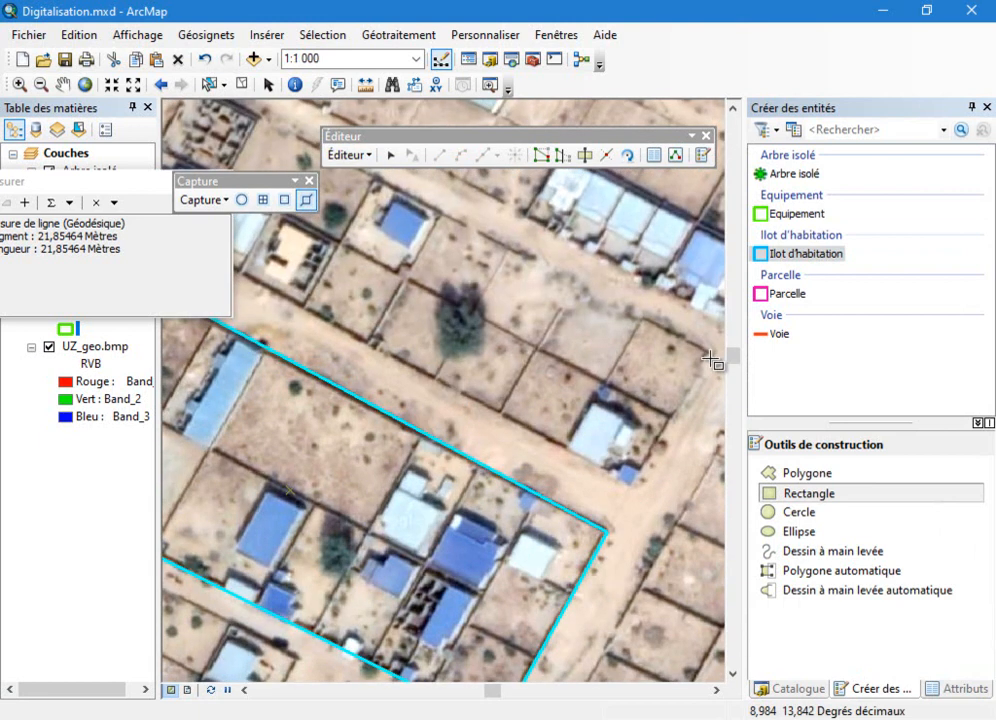
pyautogui.scroll(3, 497, 321)
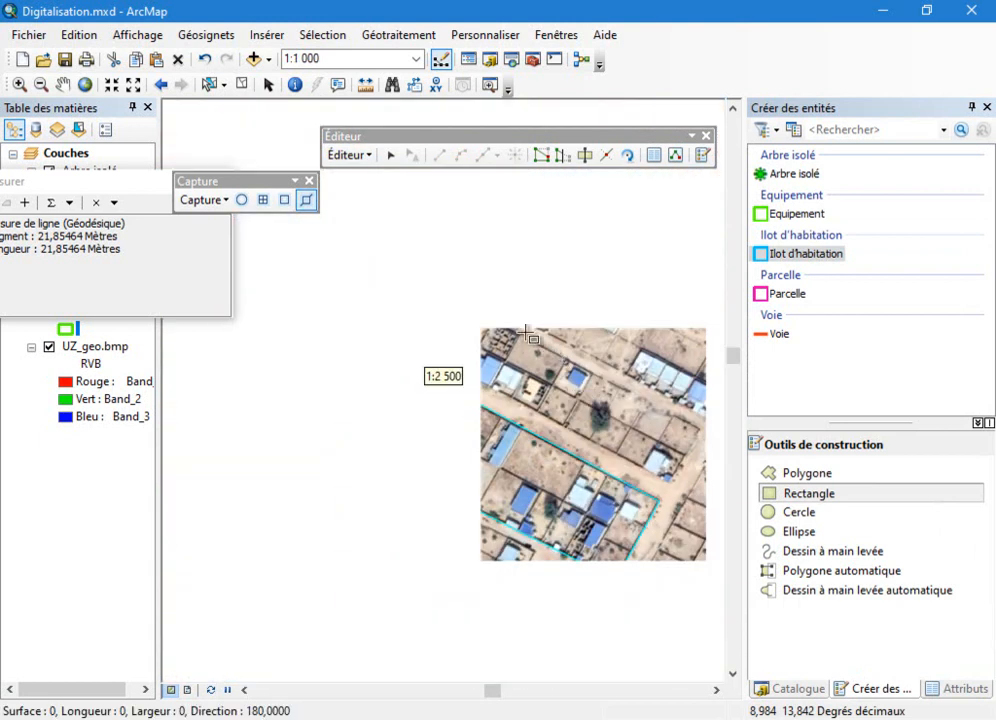
pyautogui.scroll(-5, 497, 321)
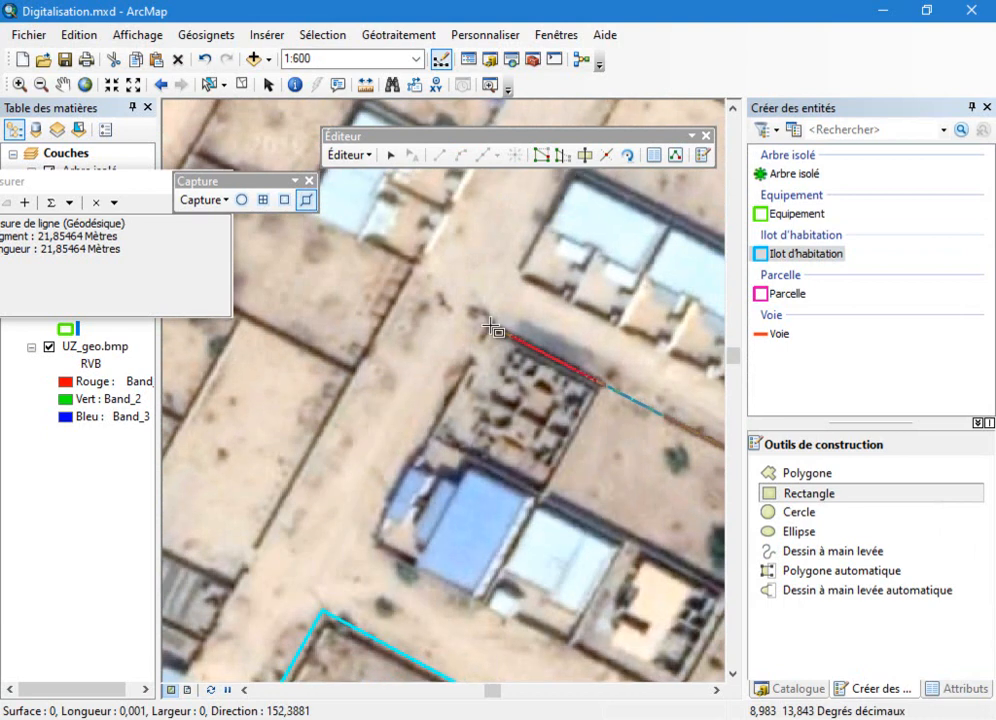
pyautogui.scroll(3, 328, 405)
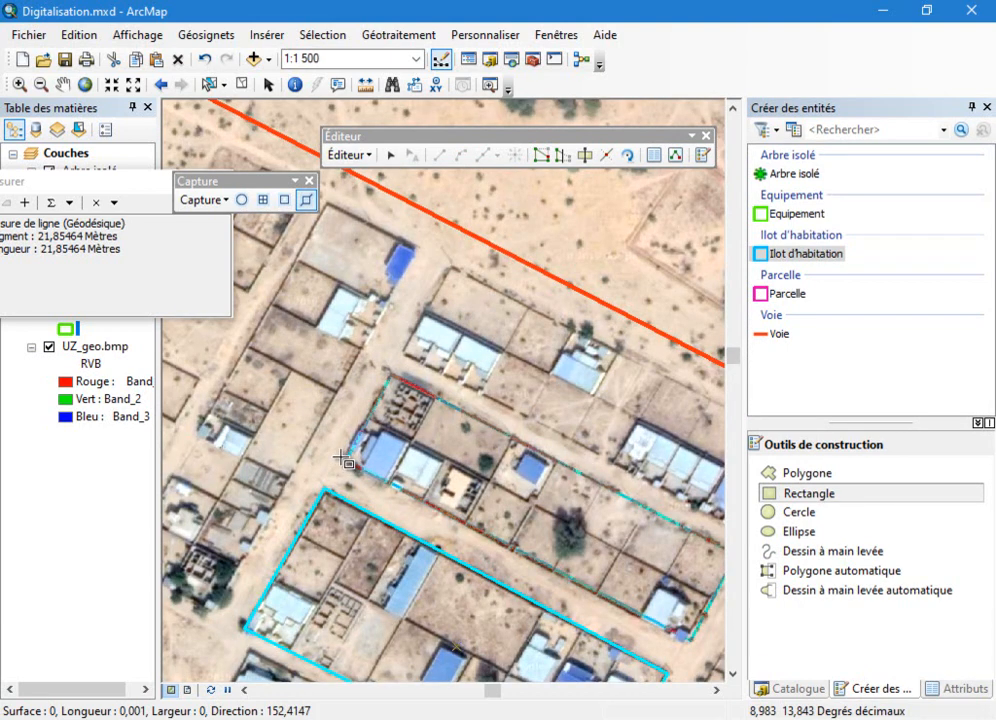
pyautogui.click(342, 461)
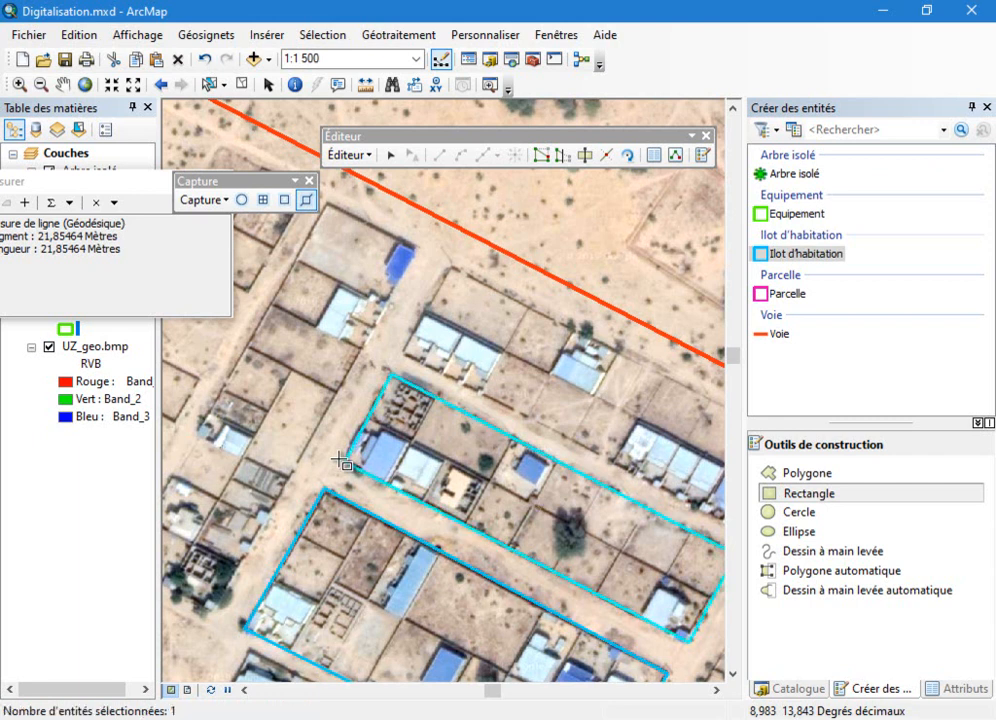
# Fill in the second housing block's attributes with Quartier Garin Liman and Commune Arrondissement 3.
pyautogui.click(653, 160)
pyautogui.click(913, 297)
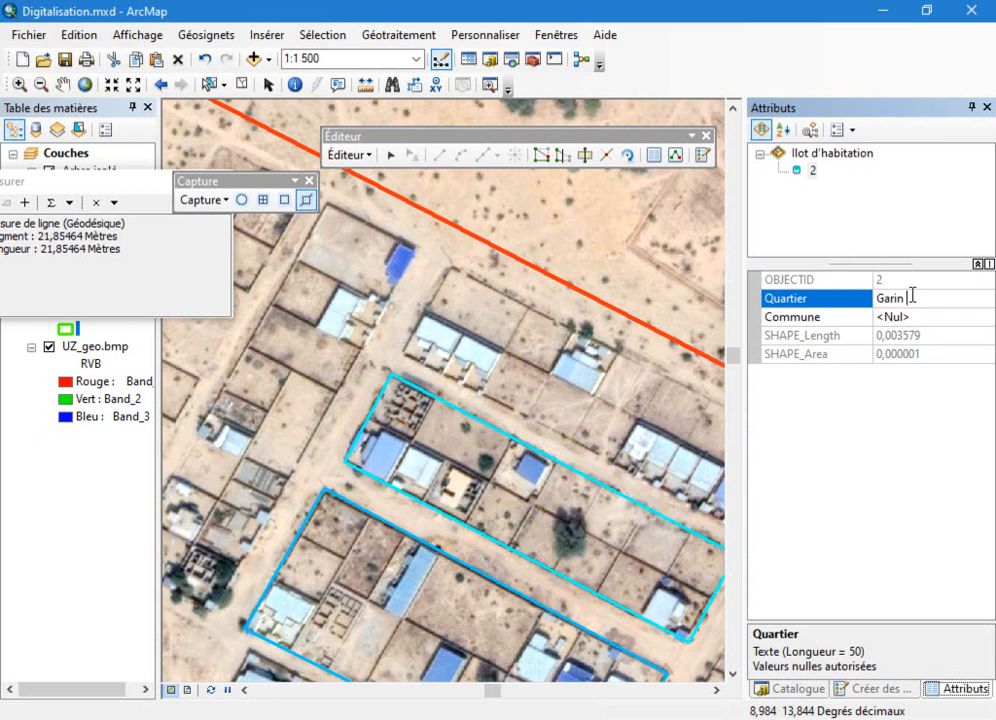
pyautogui.press('Return')
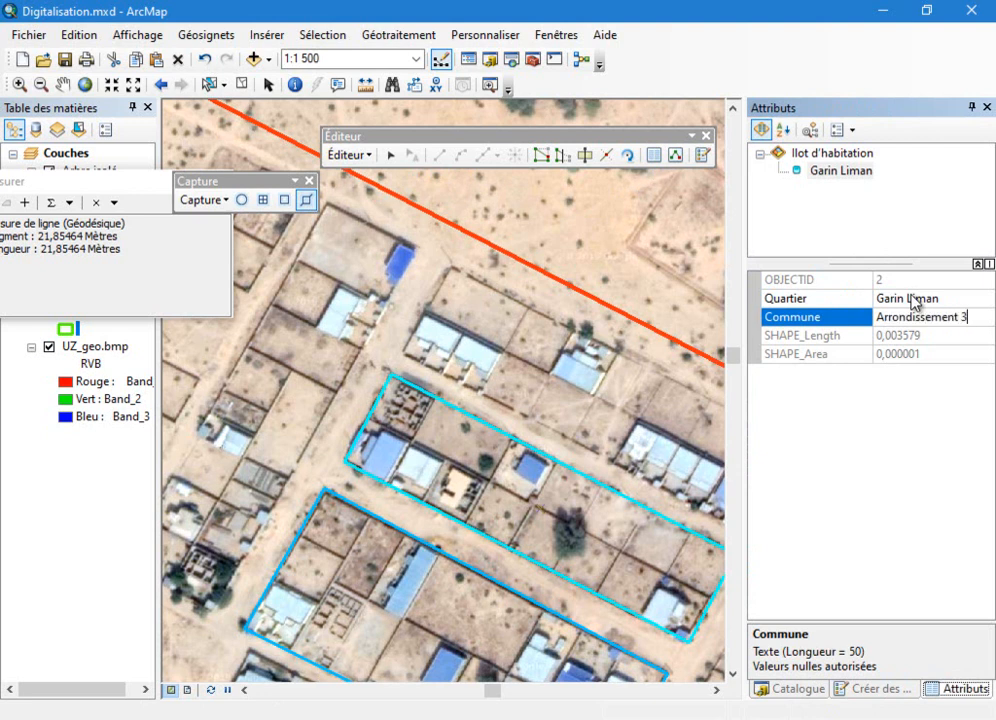
pyautogui.press('Return')
# Start an Equipement polygon at the university compound's northeast corner and run its first side along the north wall to the northwest corner.
pyautogui.scroll(3, 425, 405)
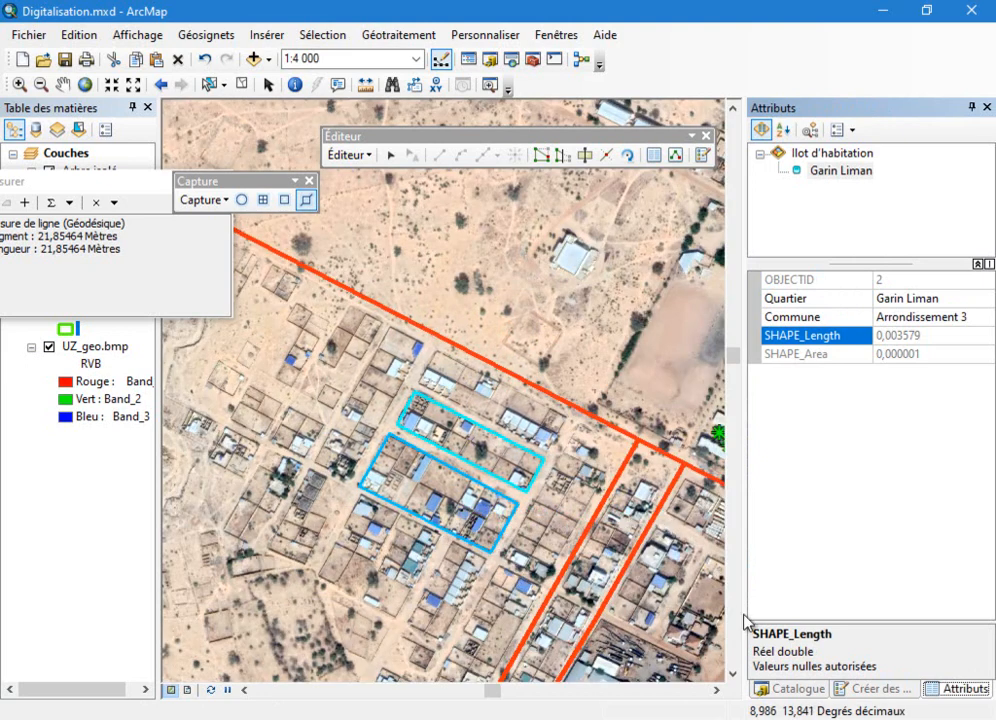
pyautogui.click(893, 690)
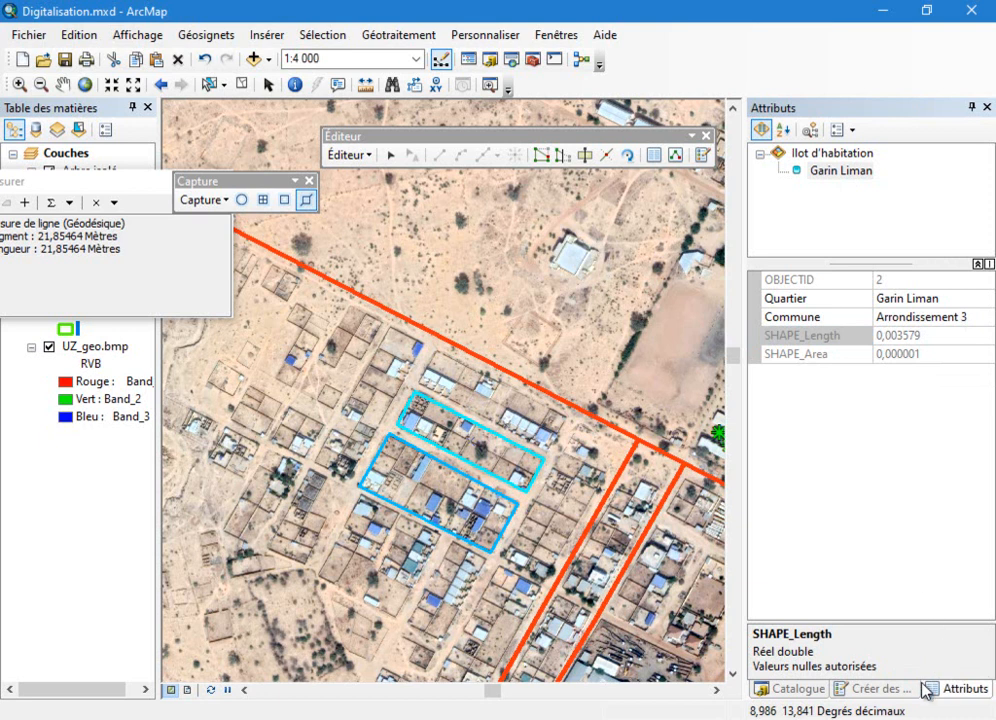
pyautogui.click(898, 689)
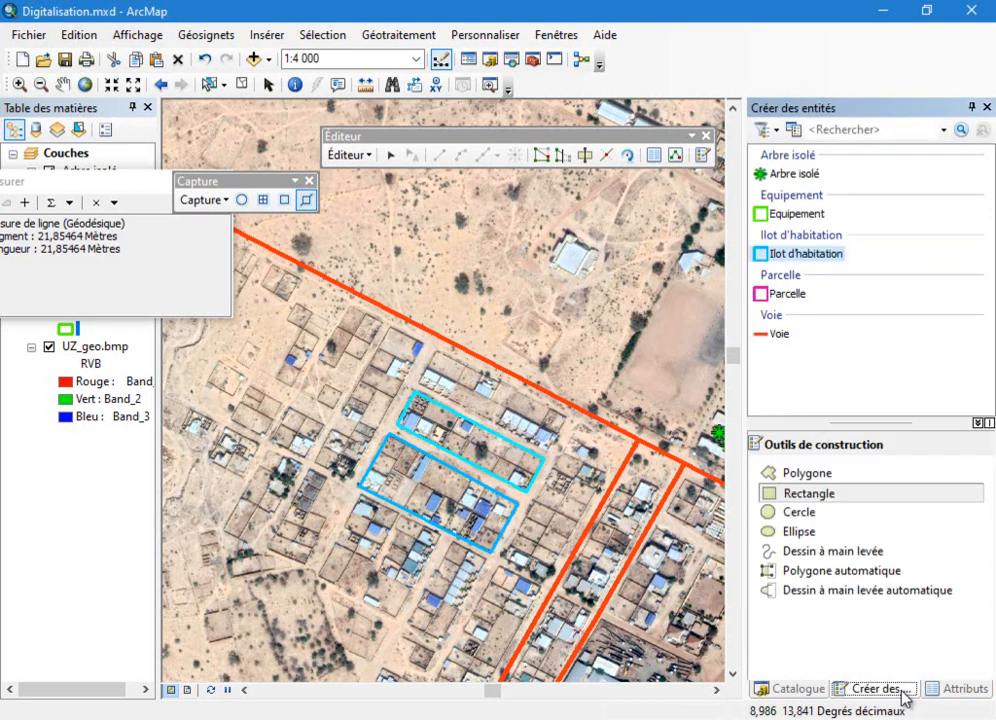
pyautogui.click(813, 222)
pyautogui.scroll(2, 328, 440)
pyautogui.scroll(-4, 590, 437)
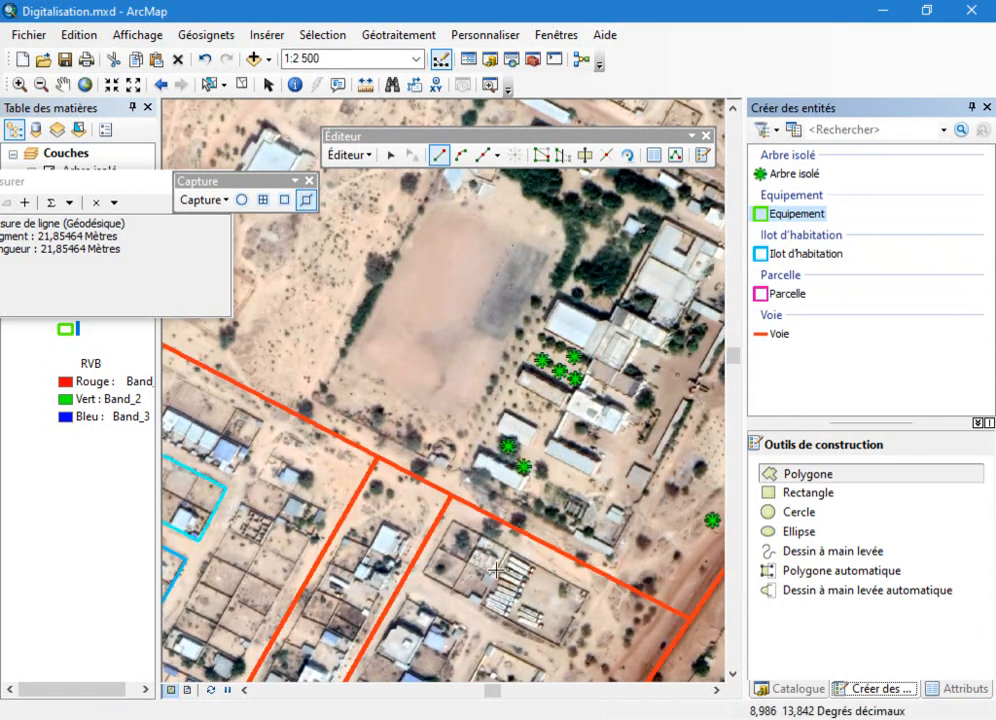
pyautogui.scroll(4, 488, 570)
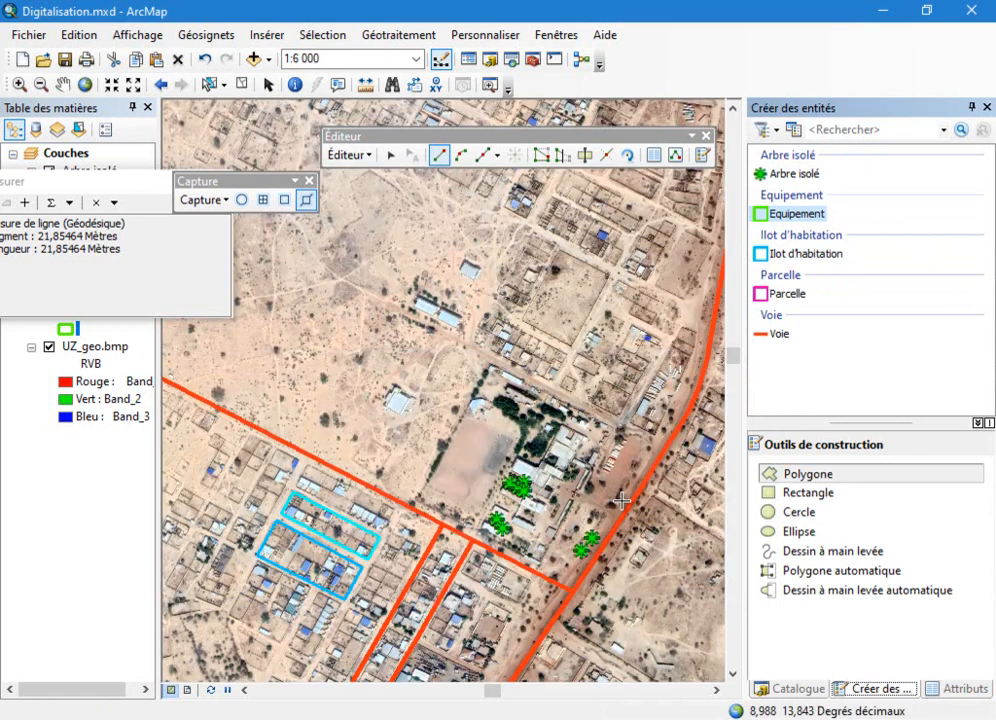
pyautogui.scroll(-3, 622, 501)
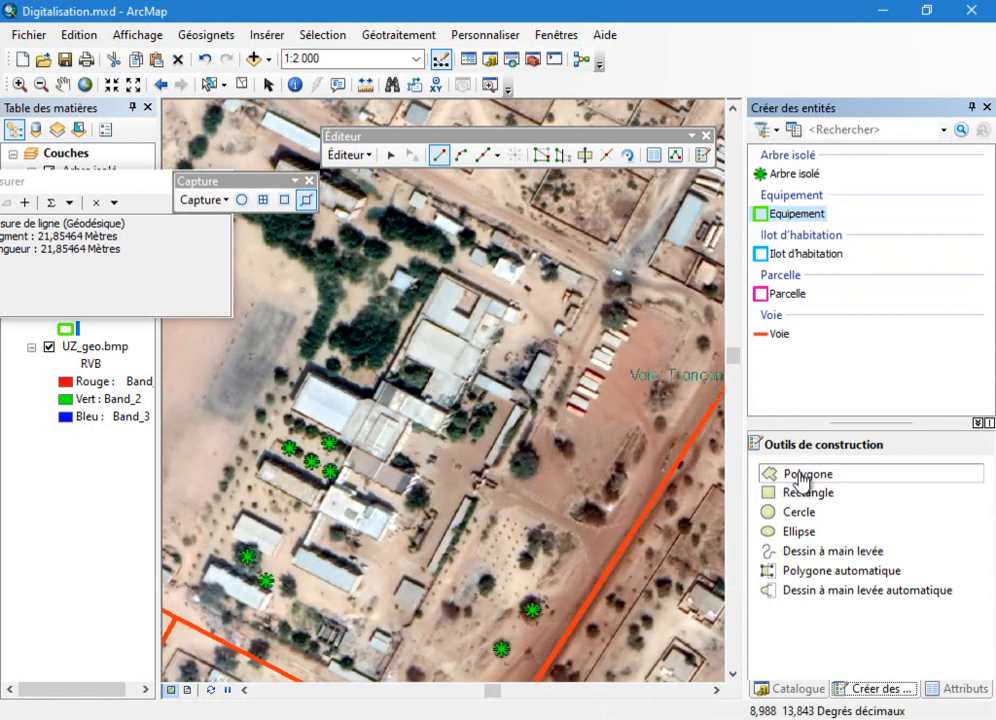
pyautogui.scroll(-3, 598, 275)
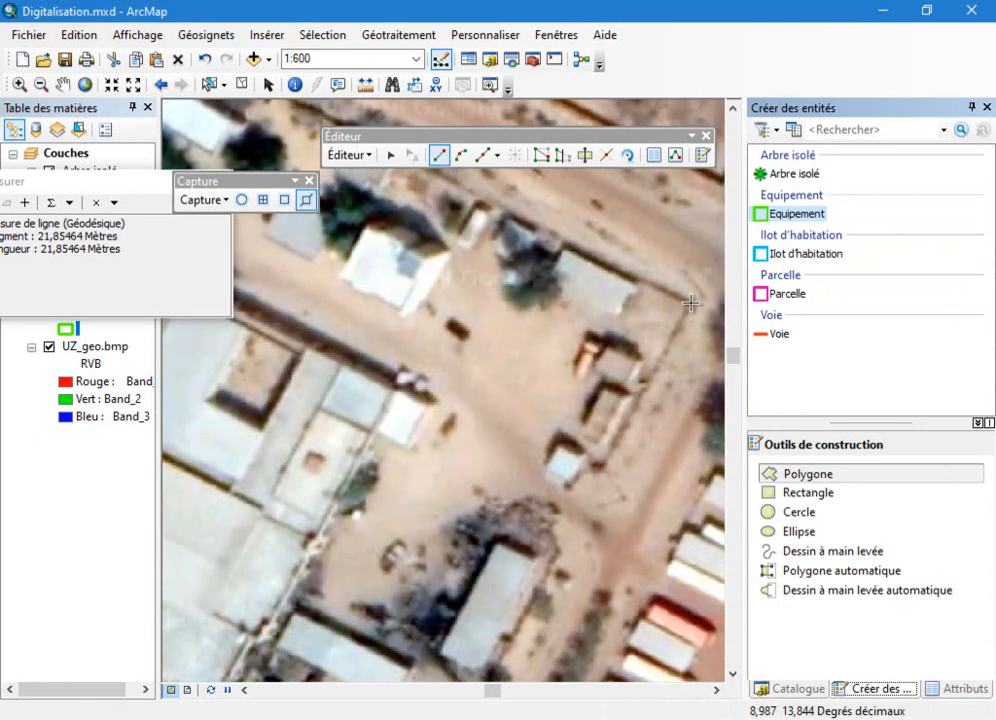
pyautogui.scroll(3, 690, 303)
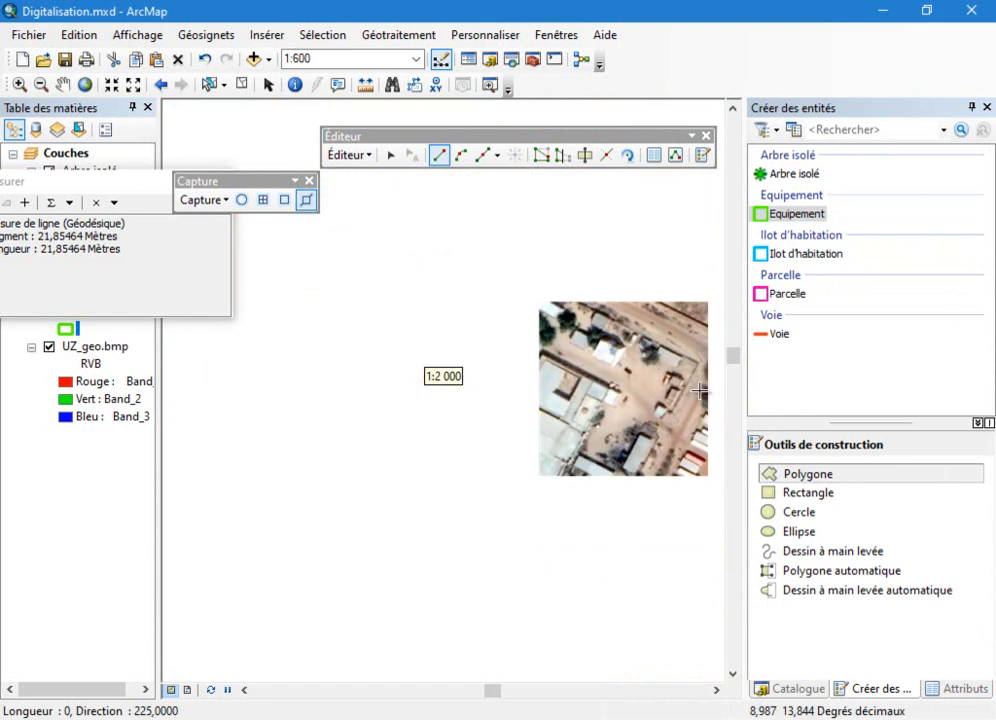
pyautogui.scroll(1, 533, 358)
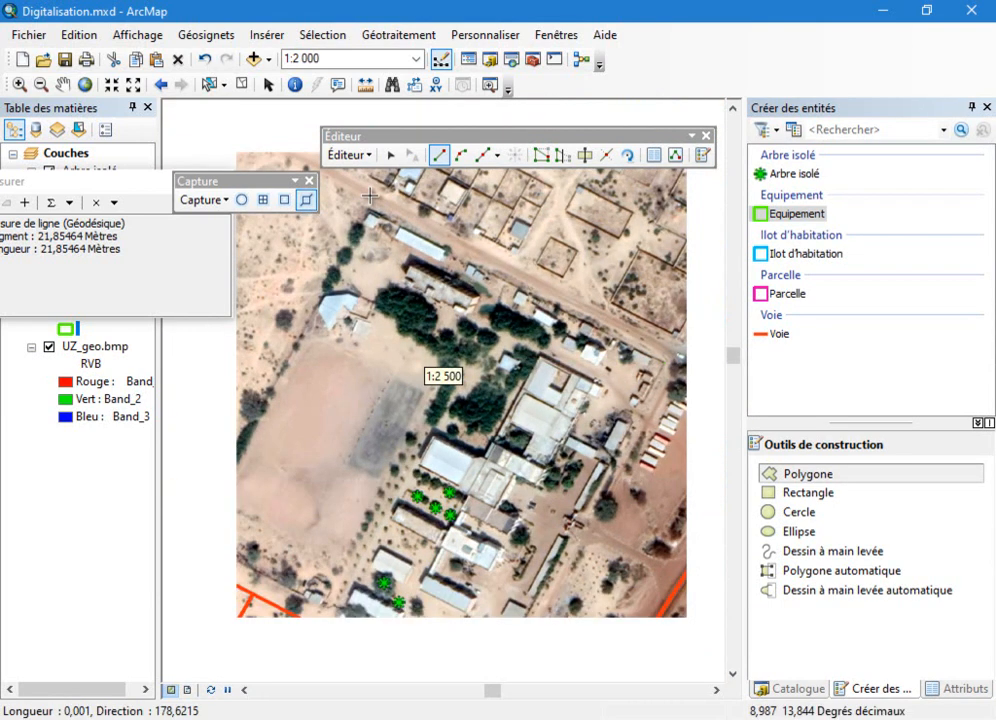
pyautogui.scroll(-5, 364, 202)
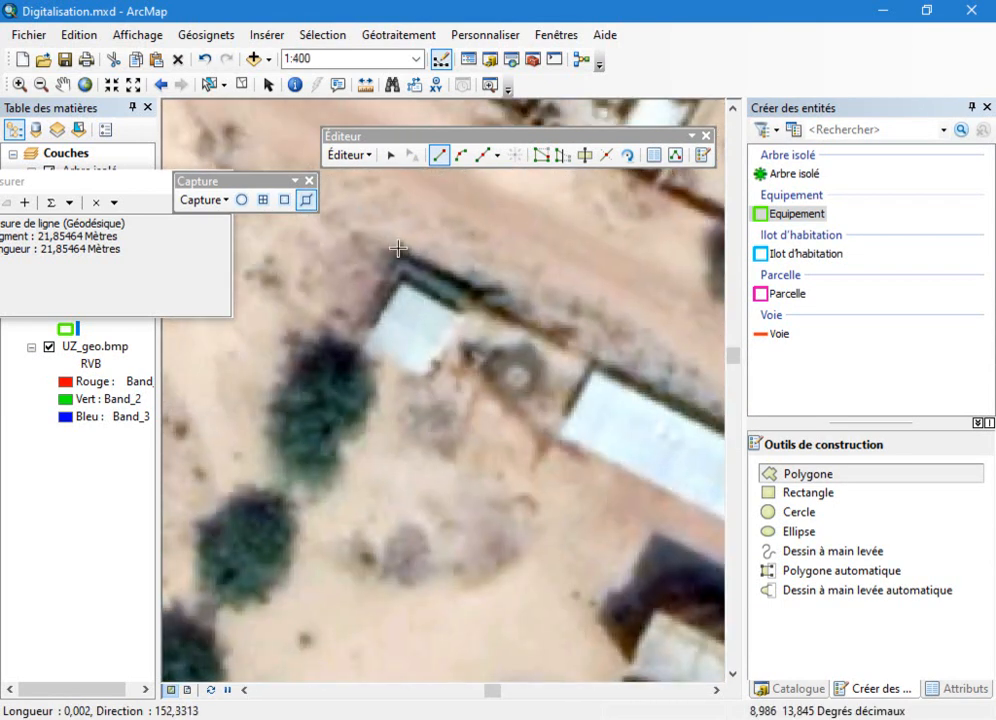
pyautogui.click(400, 251)
# Complete the university polygon through the southwest corner to the southeast corner, with a perimeter of about 0.009 decimal degrees.
pyautogui.scroll(3, 427, 203)
pyautogui.scroll(4, 427, 203)
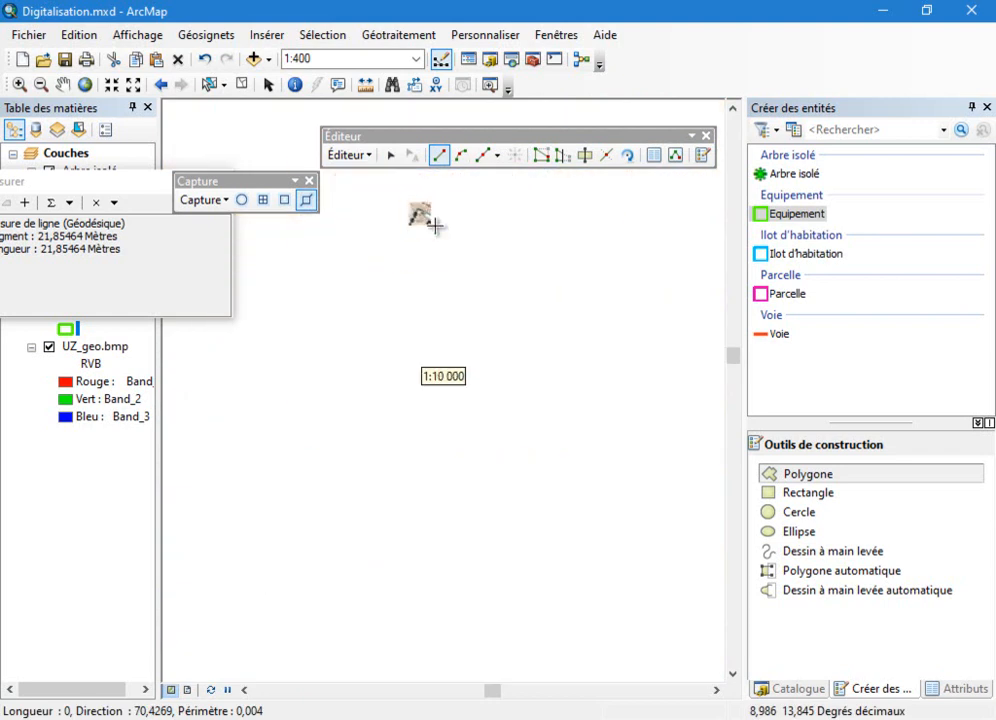
pyautogui.scroll(-5, 364, 322)
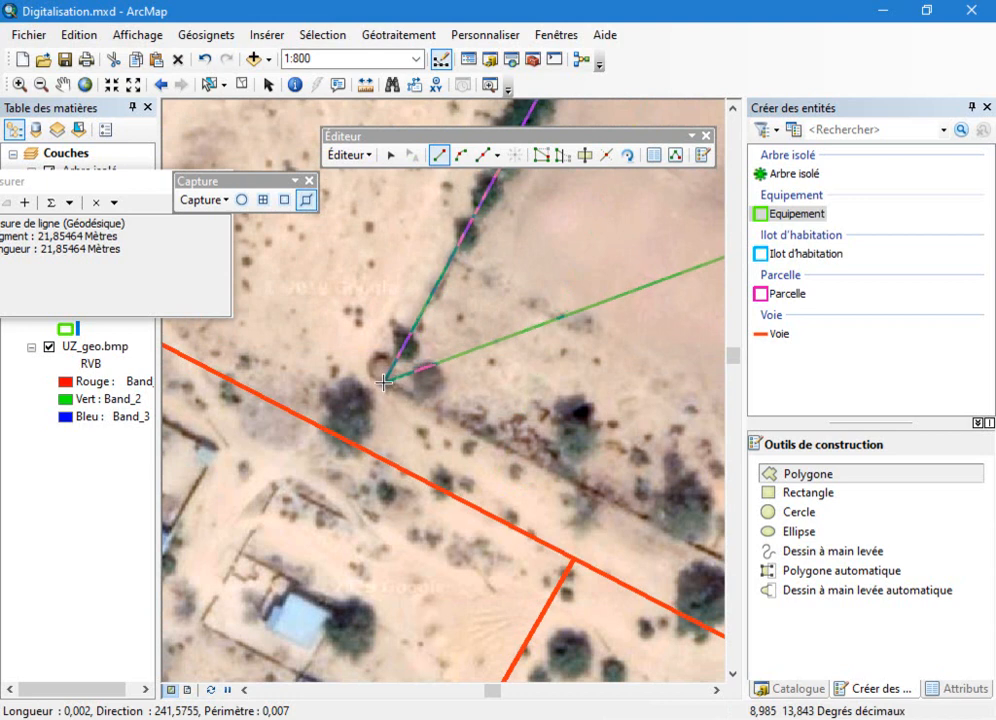
pyautogui.scroll(3, 320, 366)
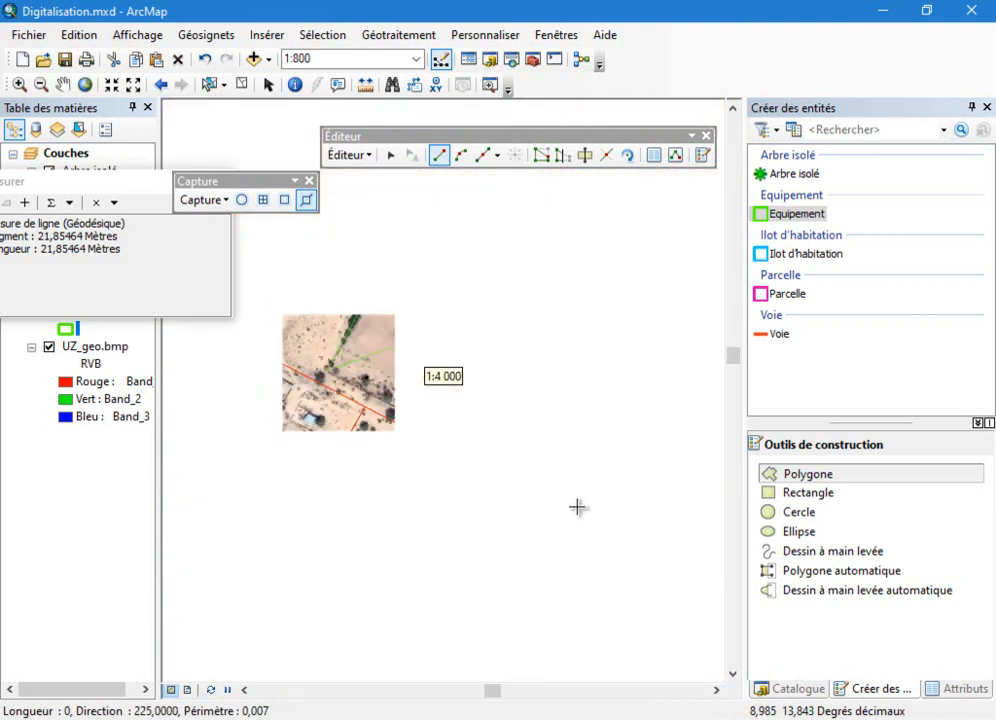
pyautogui.scroll(-3, 540, 490)
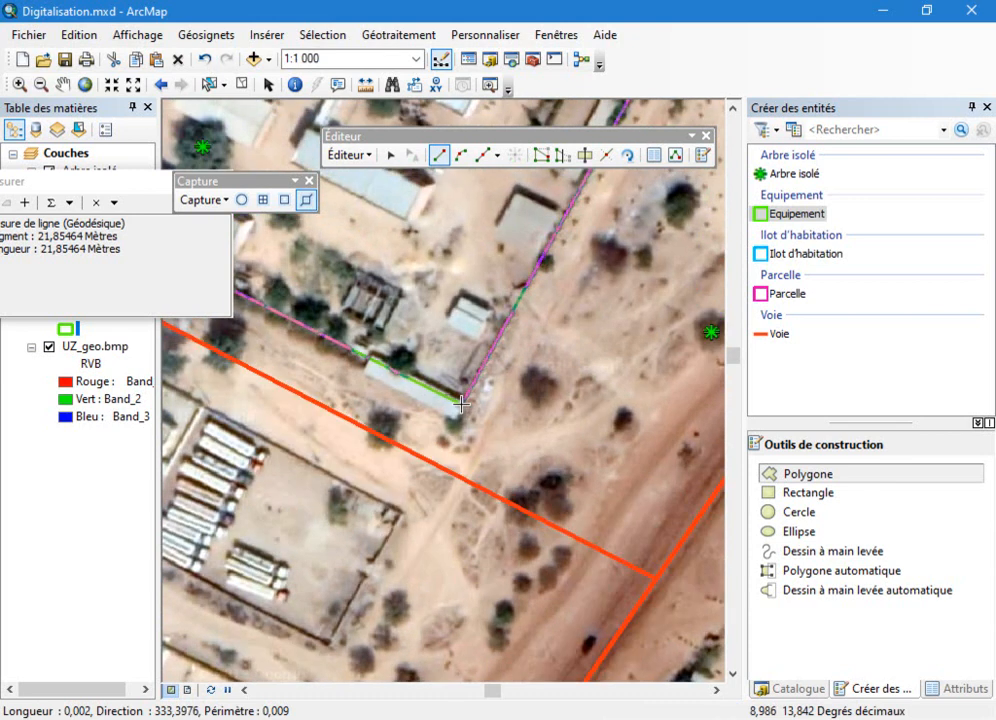
pyautogui.doubleClick(461, 403)
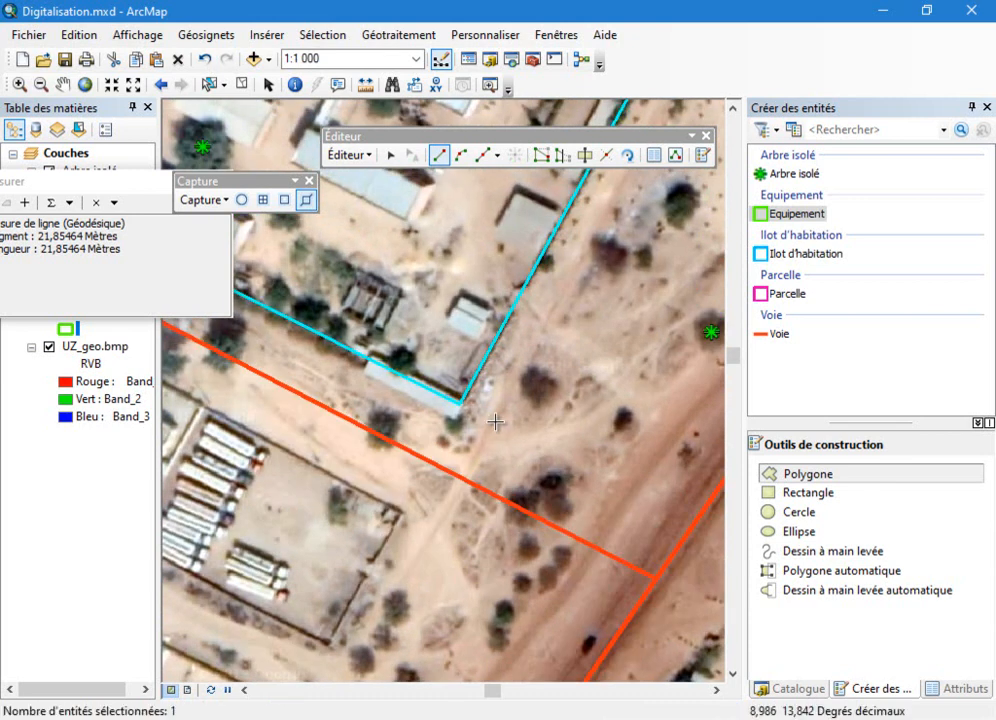
pyautogui.scroll(1, 553, 575)
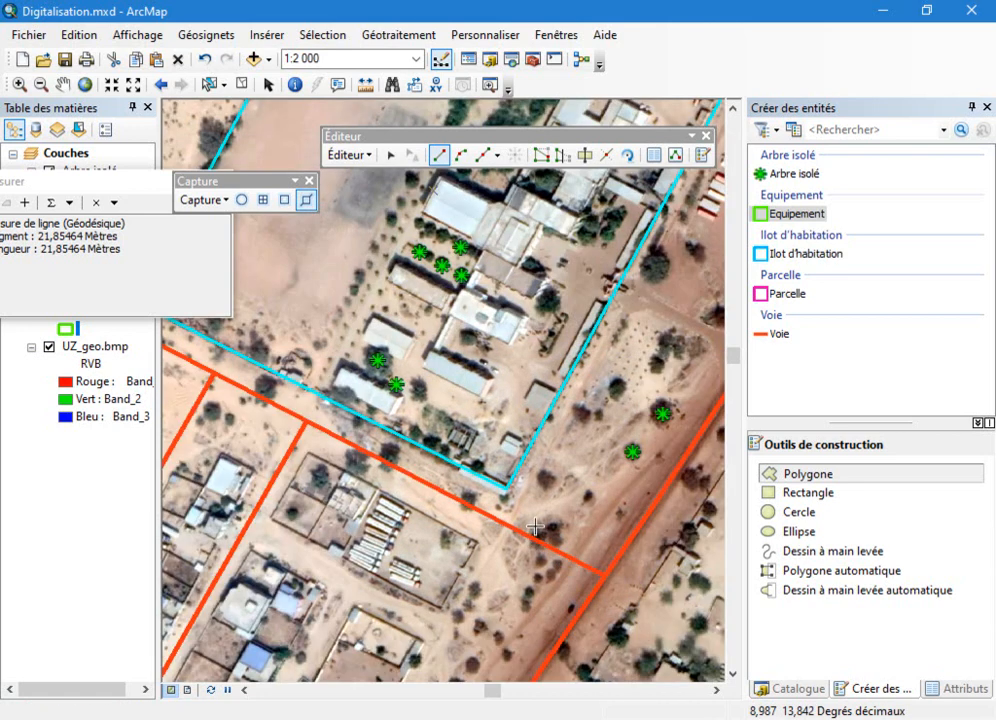
pyautogui.scroll(2, 563, 604)
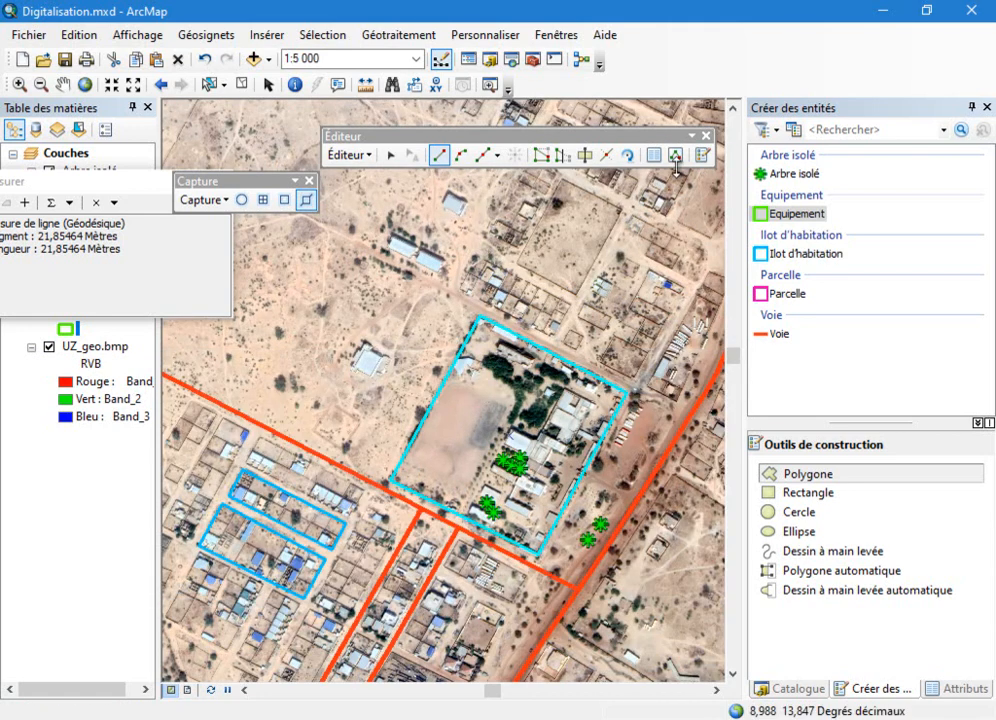
# Set the university polygon's Affectation to Enseignement Supérieur and its Nom to Université de Zinder.
pyautogui.click(653, 155)
pyautogui.click(916, 298)
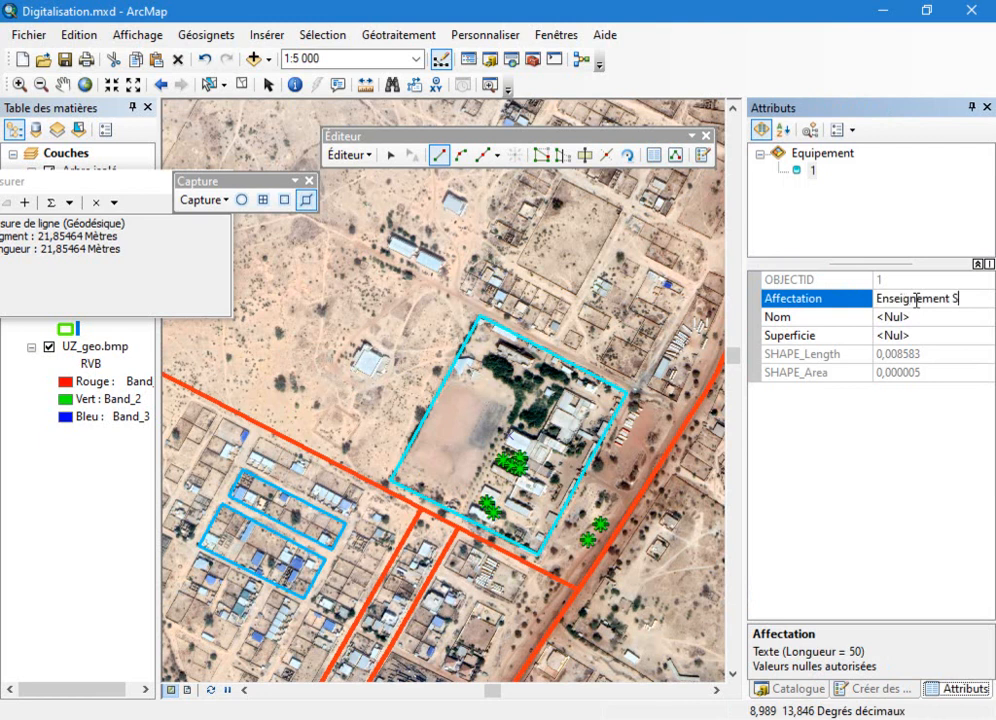
pyautogui.write('Enseignement Supérieur')
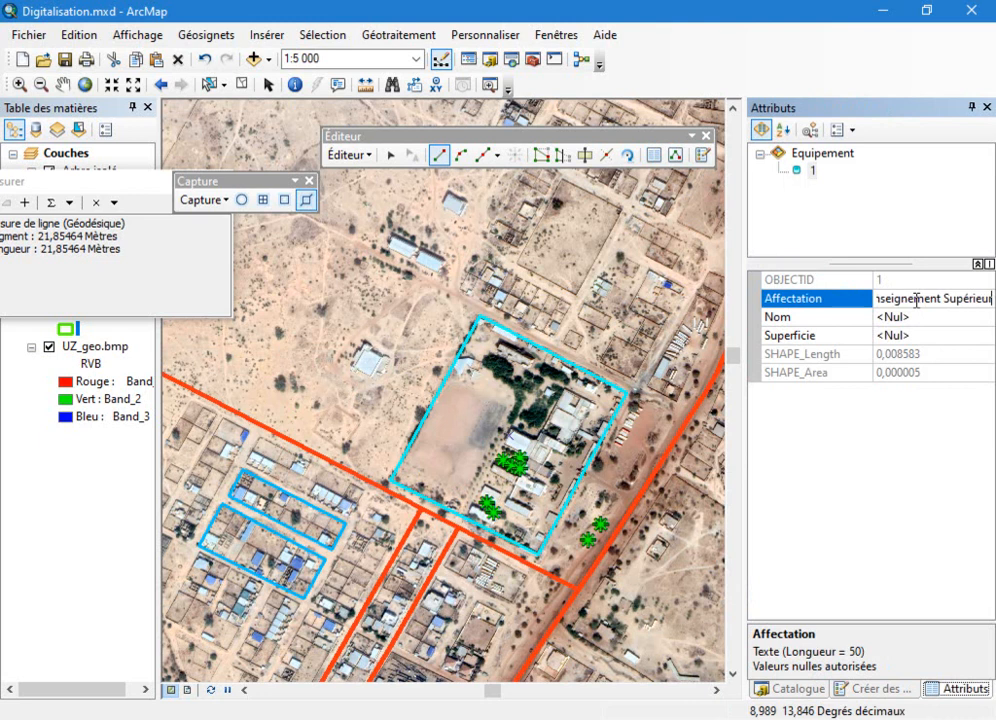
pyautogui.click(914, 320)
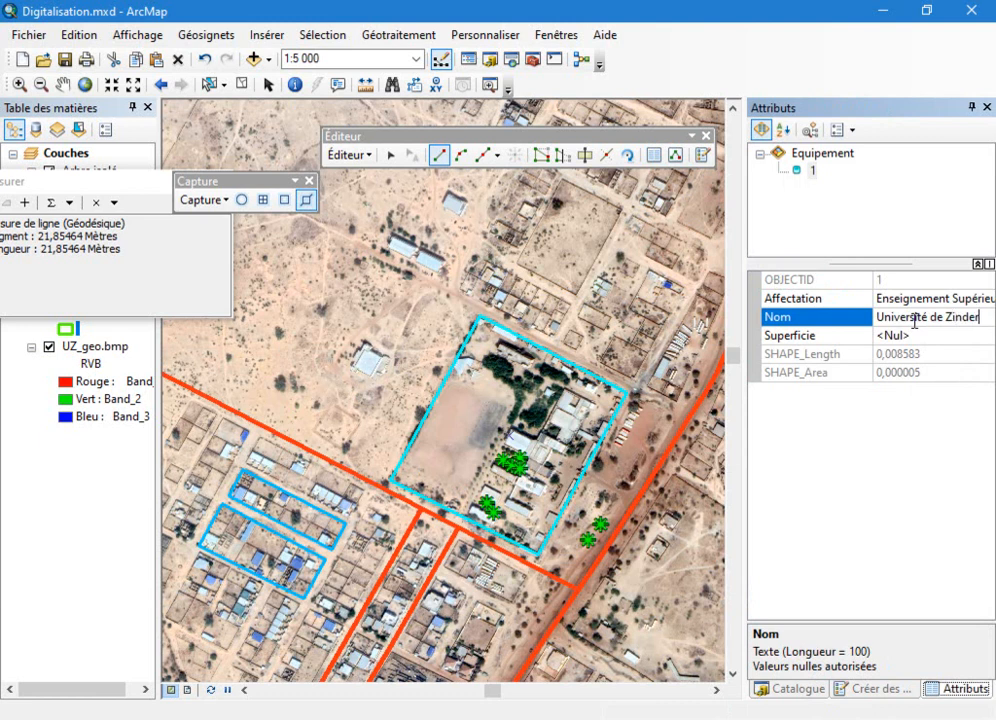
pyautogui.click(893, 337)
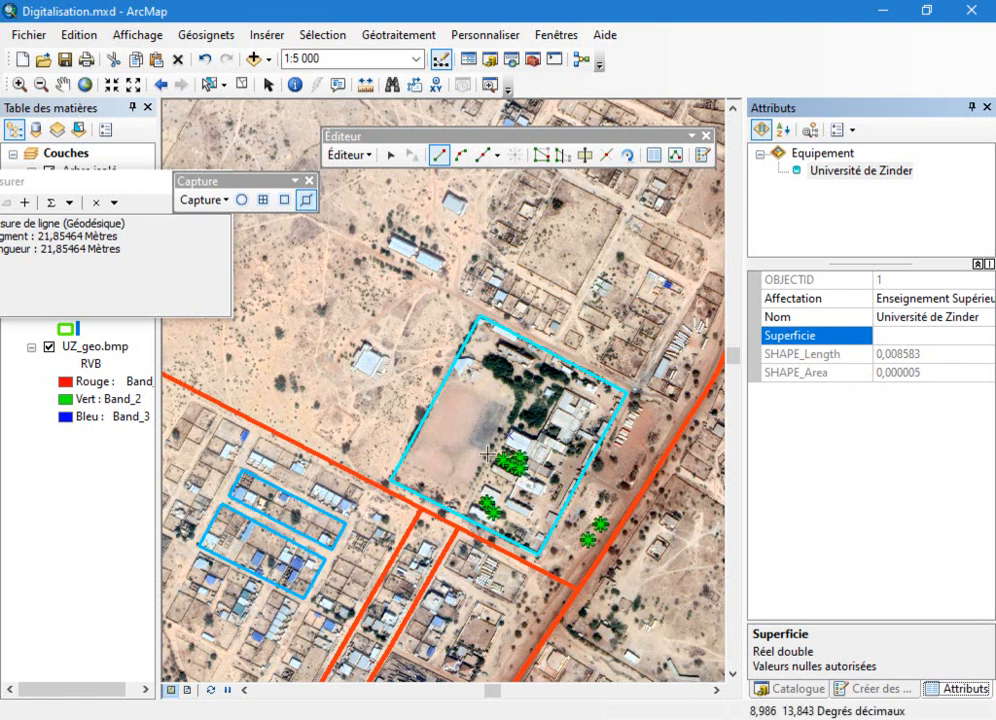
# Start an Equipement with the Rectangle tool at the eastern corner of the large walled lot across the main road from the university.
pyautogui.scroll(2, 578, 411)
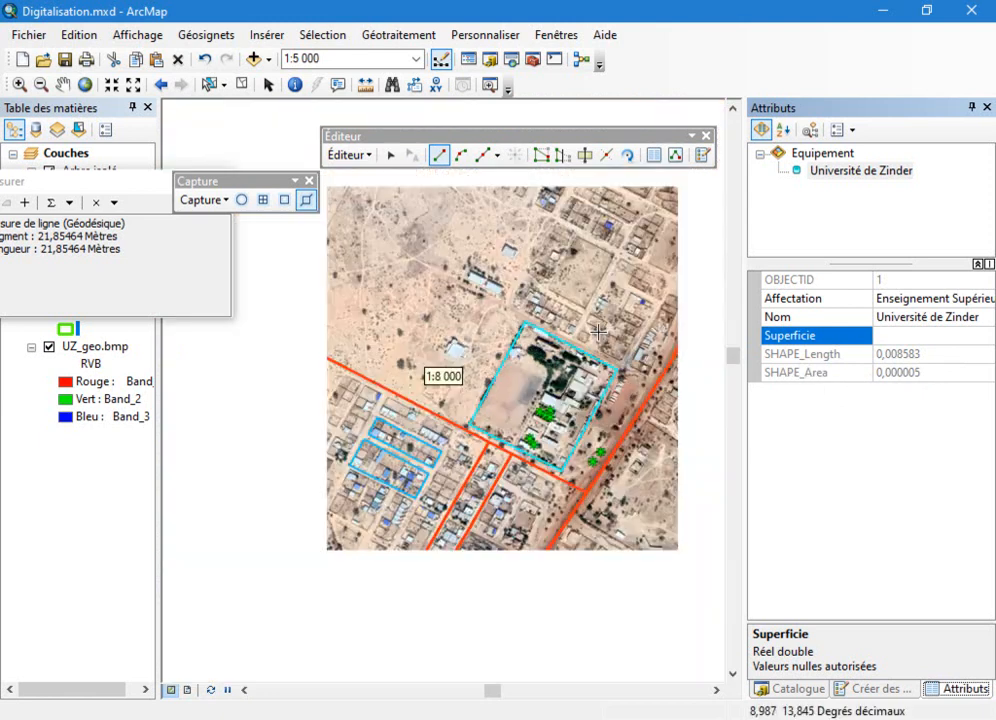
pyautogui.scroll(-2, 421, 510)
pyautogui.scroll(-1, 421, 510)
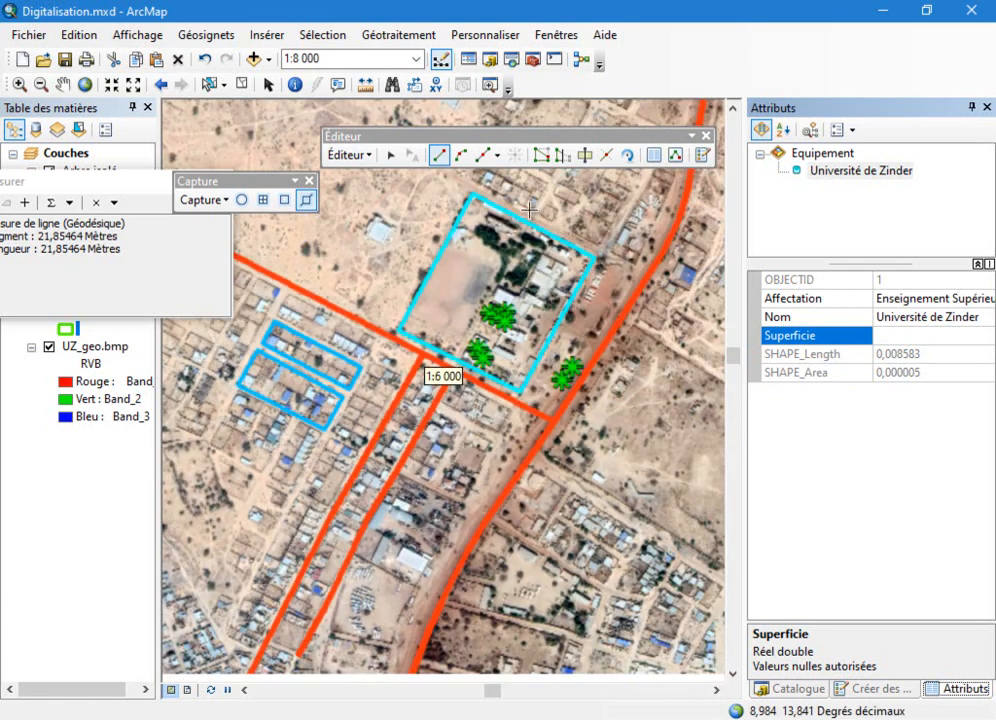
pyautogui.scroll(1, 536, 238)
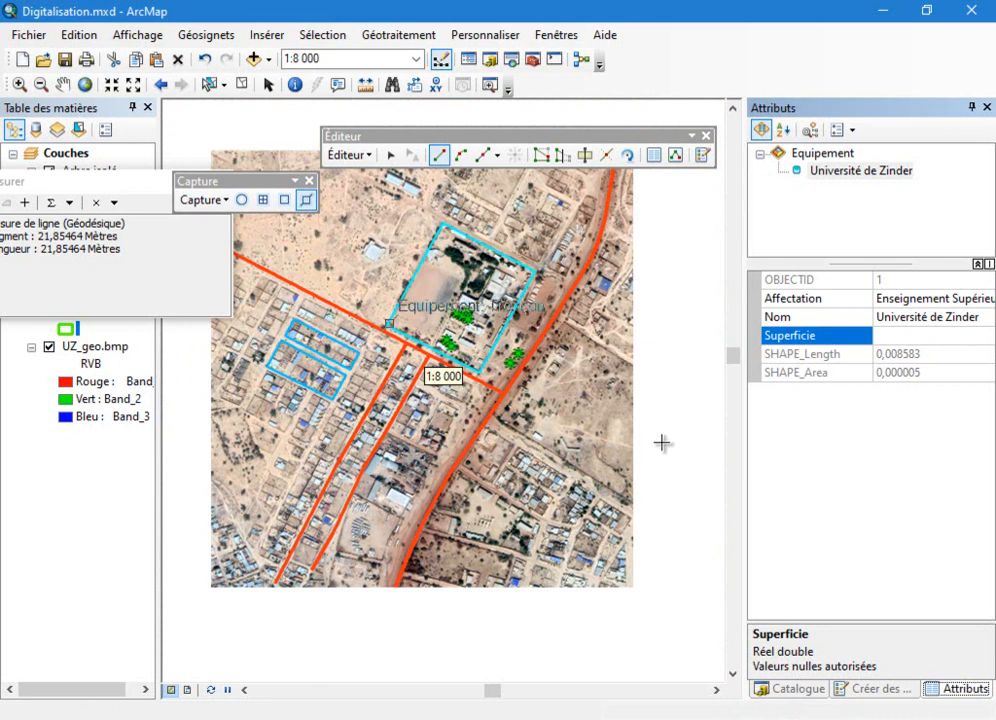
pyautogui.scroll(-4, 696, 422)
pyautogui.scroll(2, 705, 401)
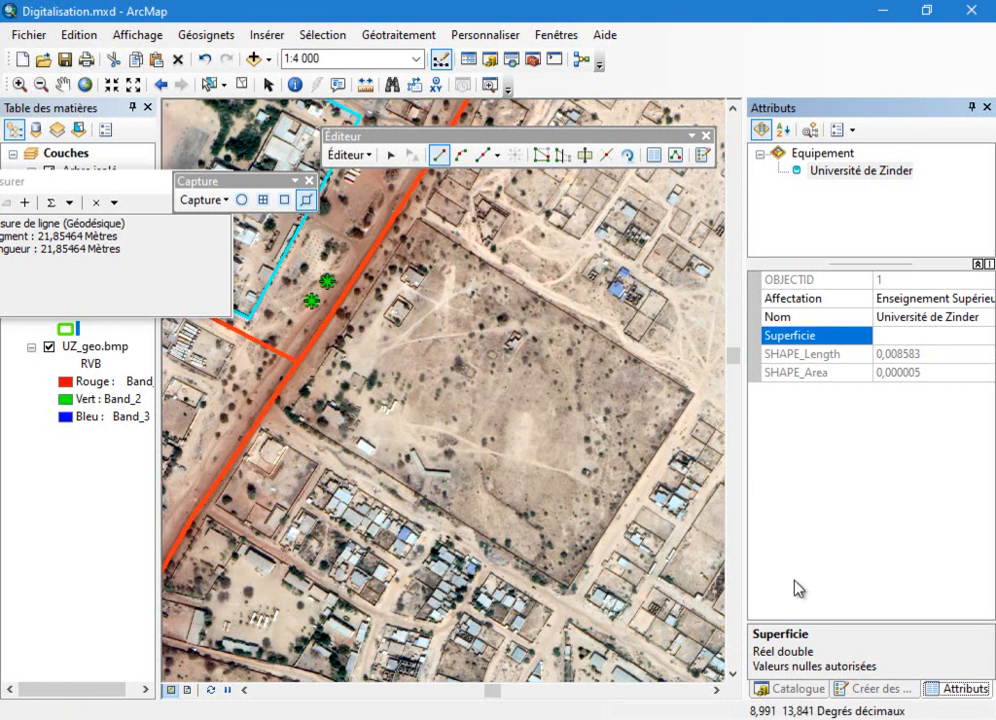
pyautogui.click(880, 689)
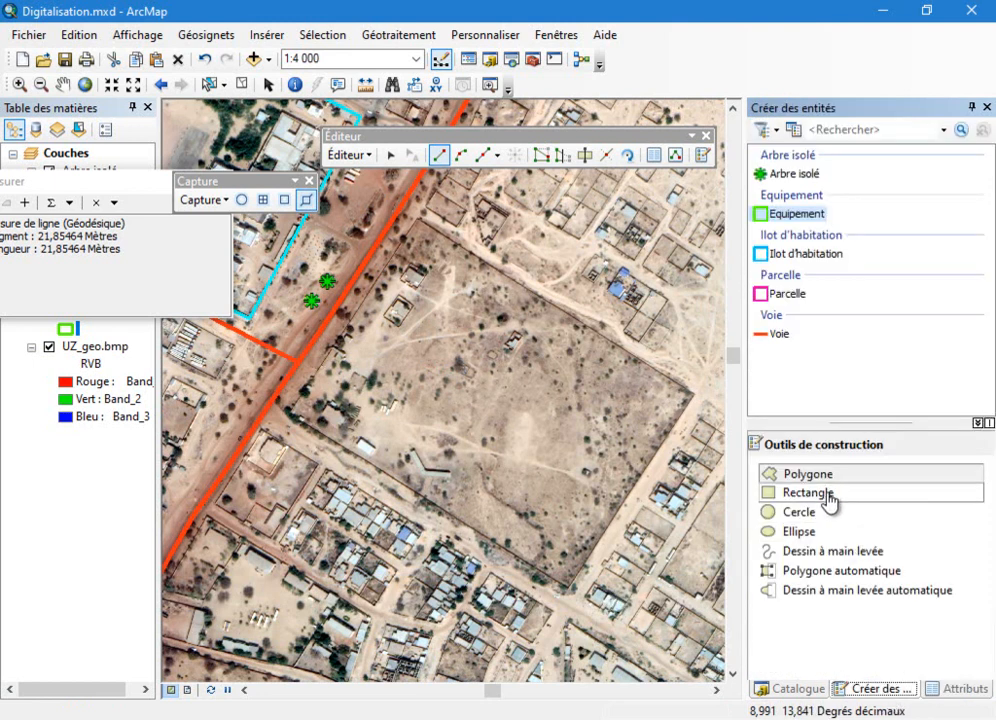
pyautogui.click(790, 494)
pyautogui.scroll(-4, 705, 390)
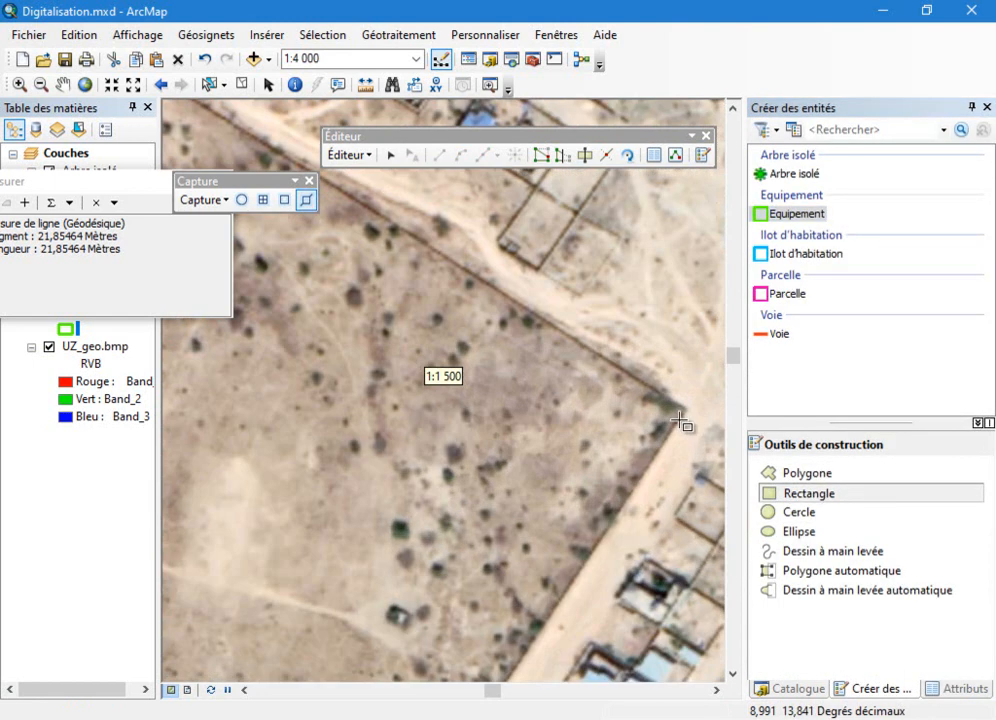
pyautogui.click(690, 411)
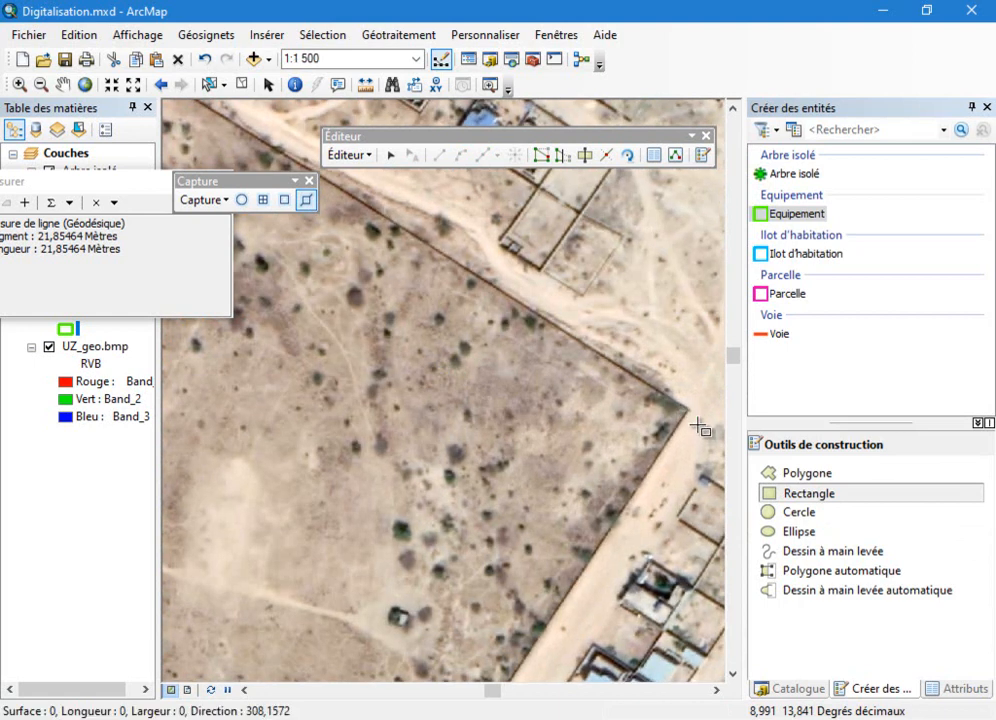
# Complete the rectangle along the lot's northeast wall and across to its western corner, about 0.003 by 0.002 decimal degrees.
pyautogui.scroll(5, 694, 480)
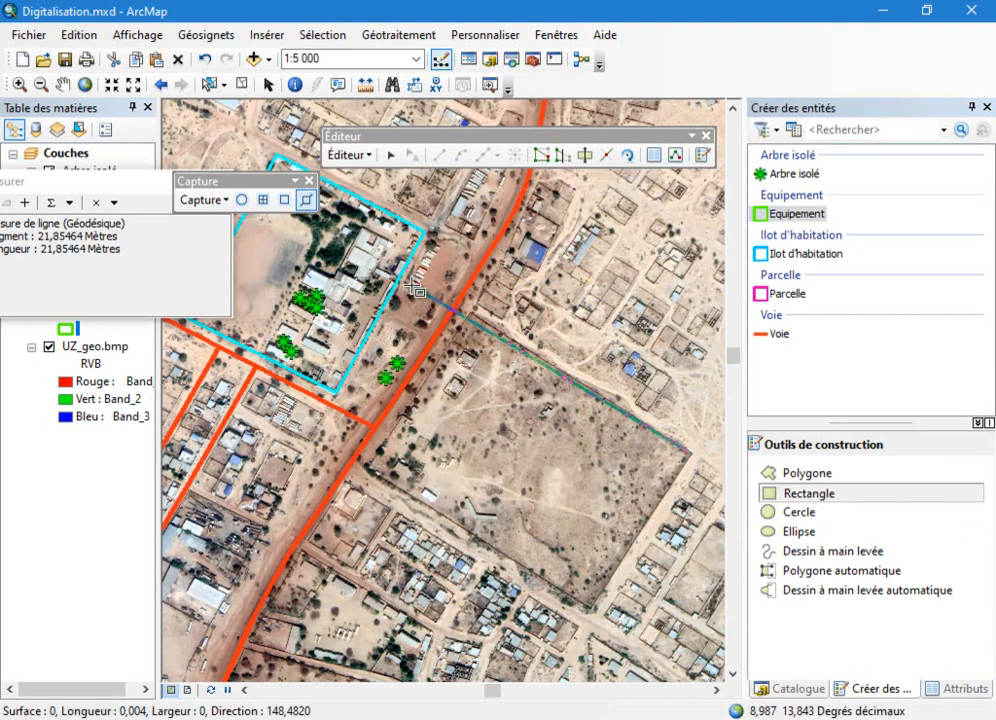
pyautogui.scroll(-5, 545, 318)
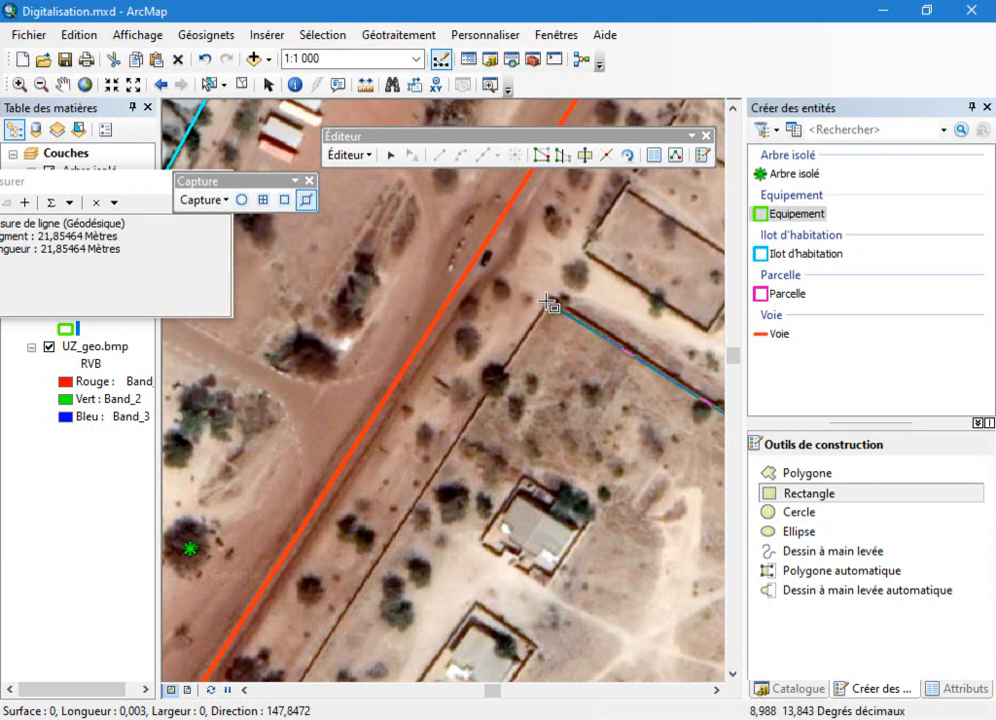
pyautogui.scroll(-3, 558, 262)
pyautogui.scroll(5, 560, 250)
pyautogui.scroll(1, 560, 228)
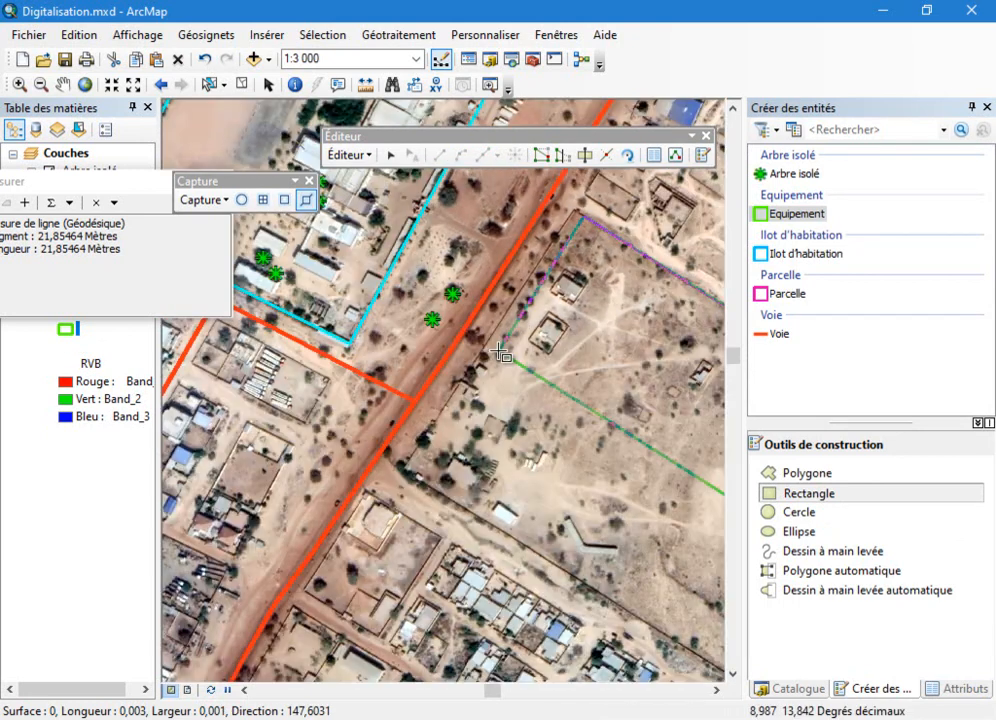
pyautogui.scroll(-6, 418, 476)
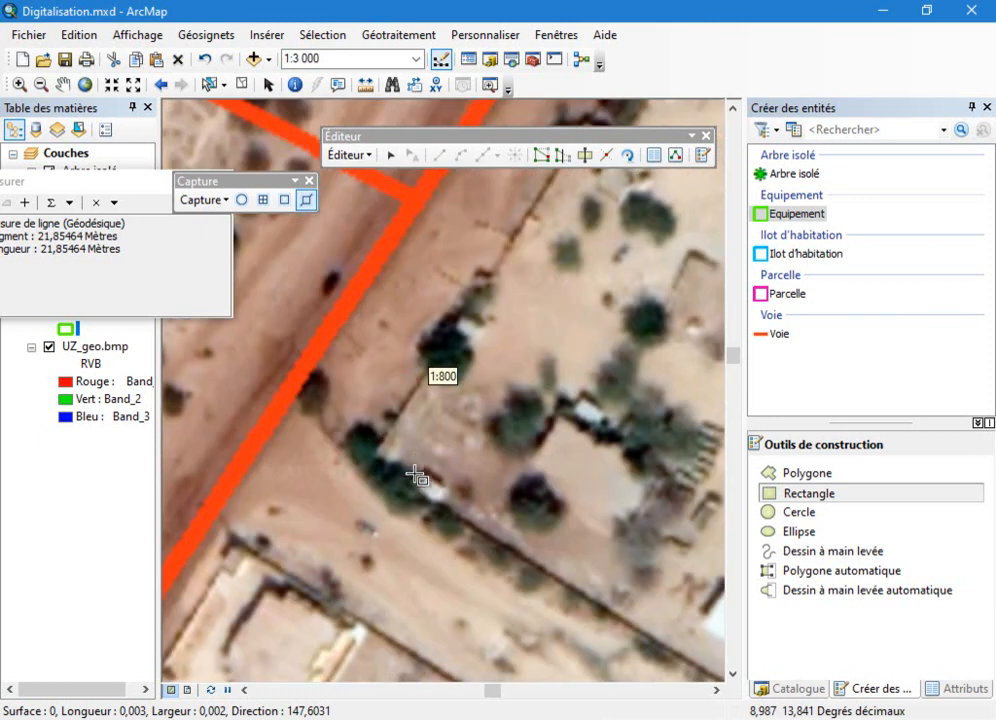
pyautogui.click(376, 458)
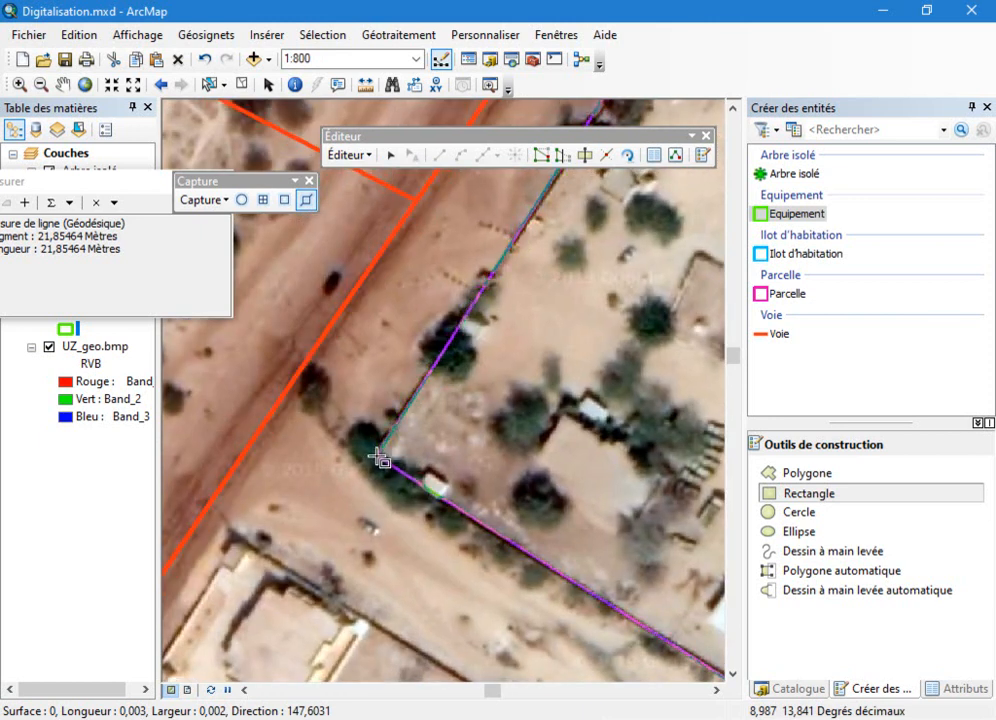
# Finish the Equipement rectangle at the lot's western corner and set its Affectation to Forces de Défense et de Sécurité (FDS).
pyautogui.click(378, 458)
pyautogui.scroll(9, 300, 445)
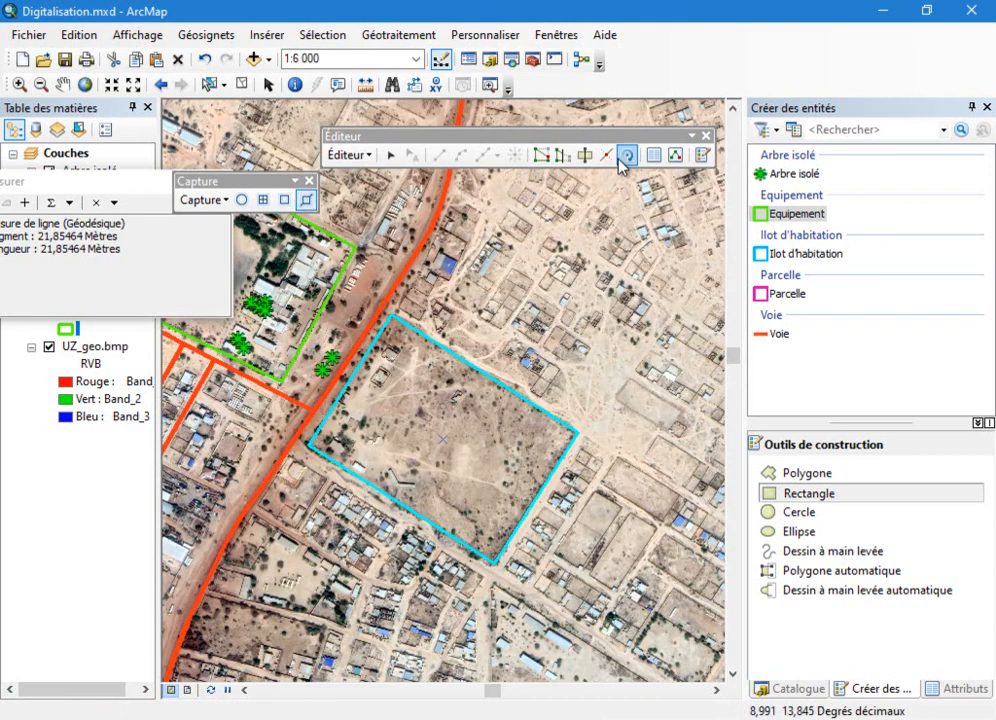
pyautogui.click(655, 158)
pyautogui.click(896, 299)
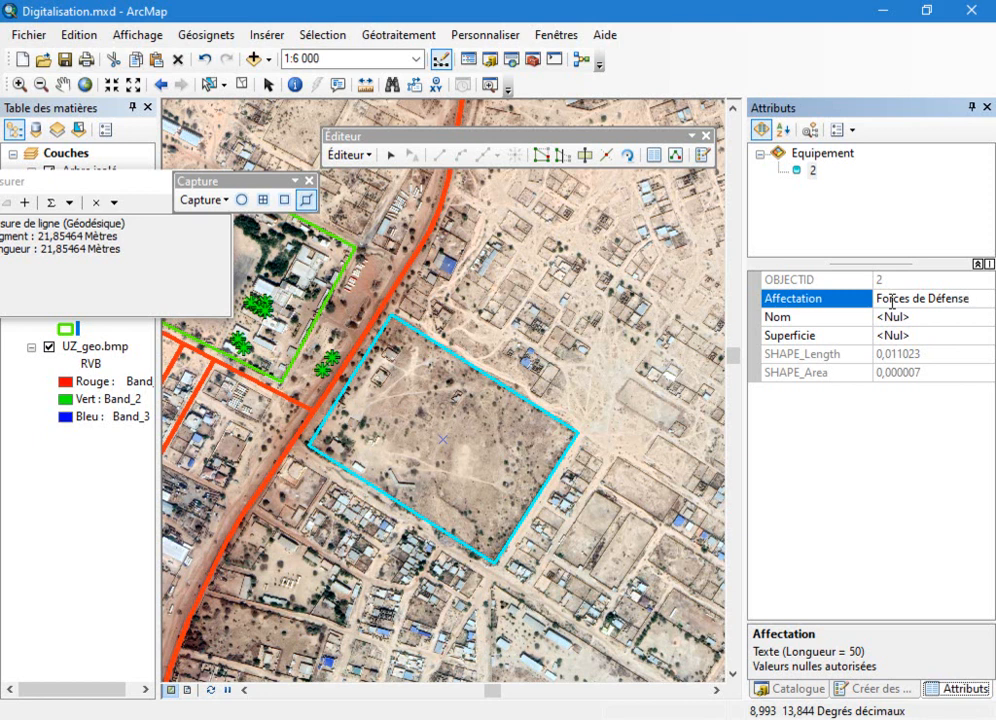
pyautogui.write('e Sé')
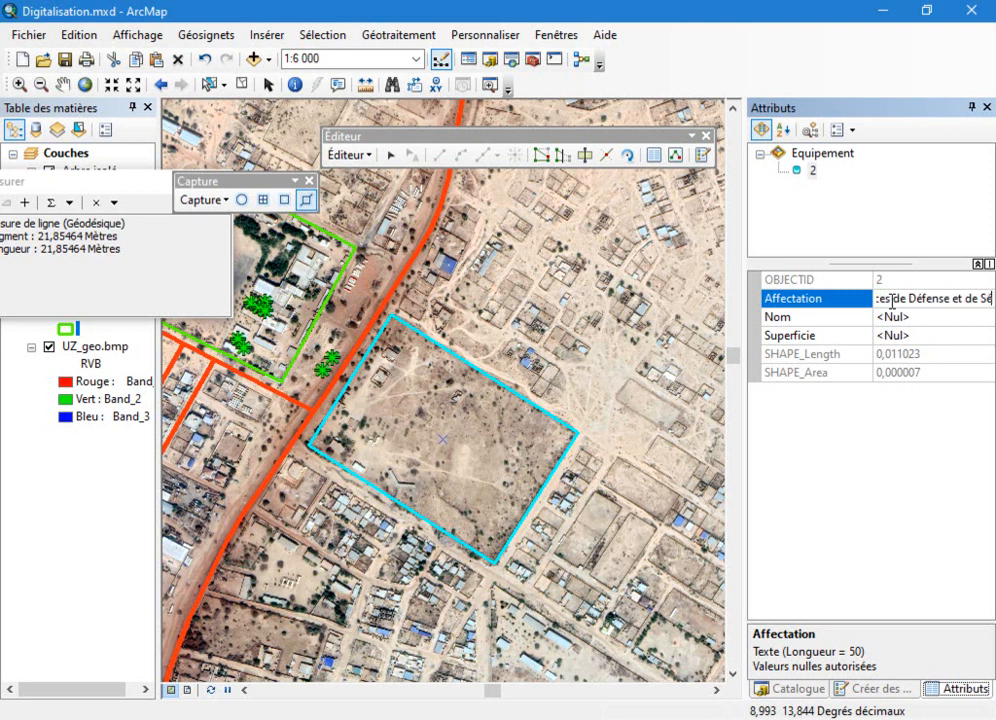
pyautogui.write('curité')
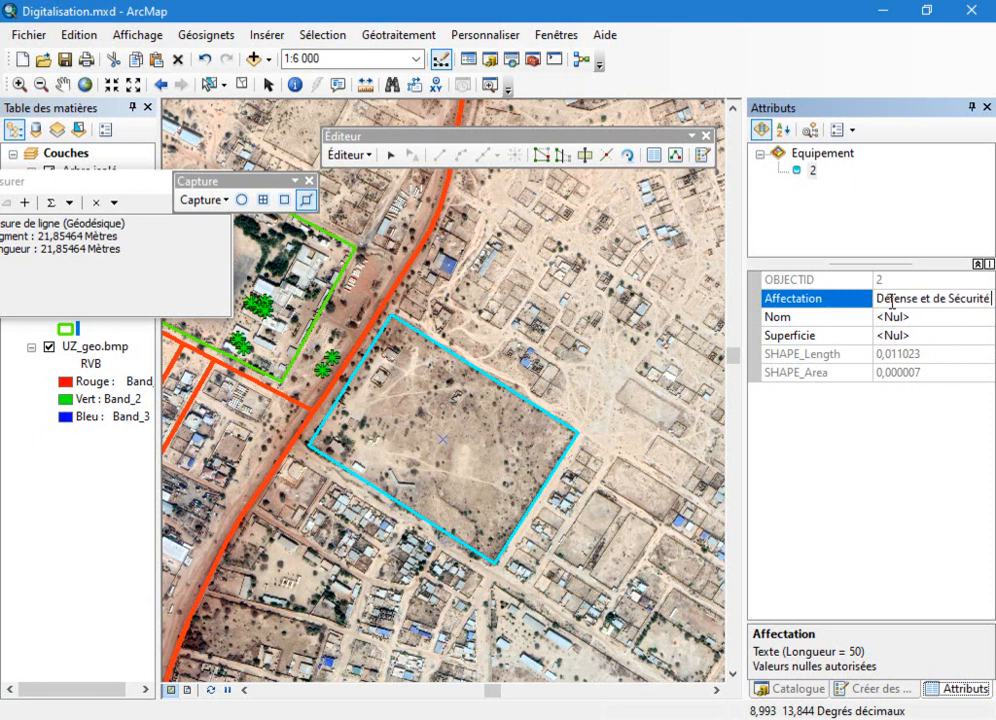
pyautogui.write(' (FDS)')
# Set the new Equipement's Nom to Garde Natioanle du Niger (GNN).
pyautogui.click(918, 318)
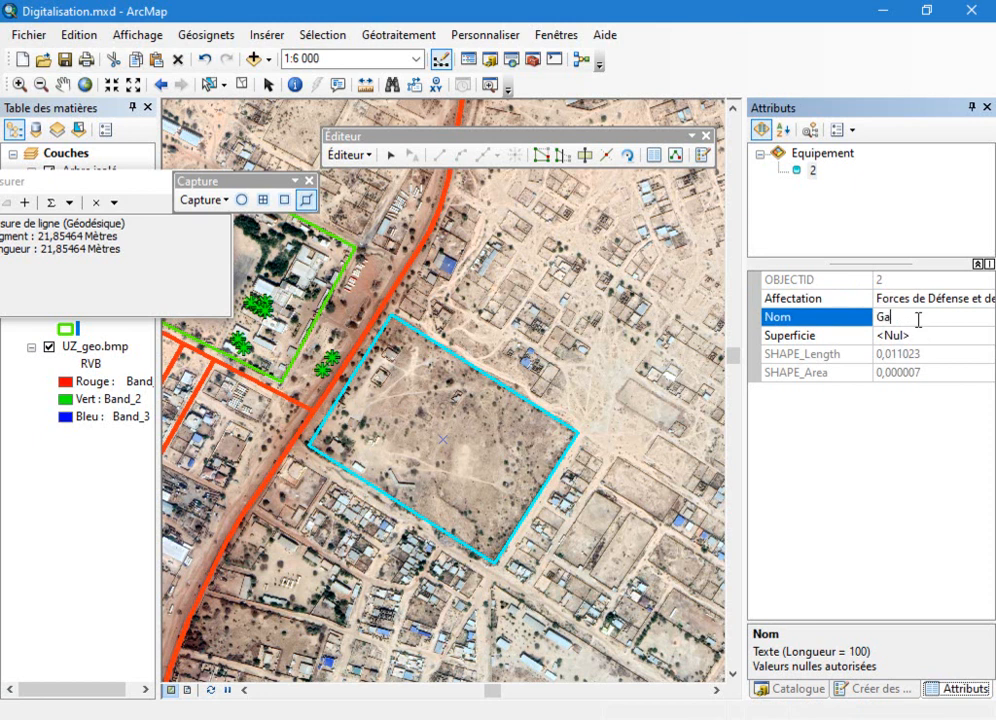
pyautogui.write('Garde Natioanle du Niger')
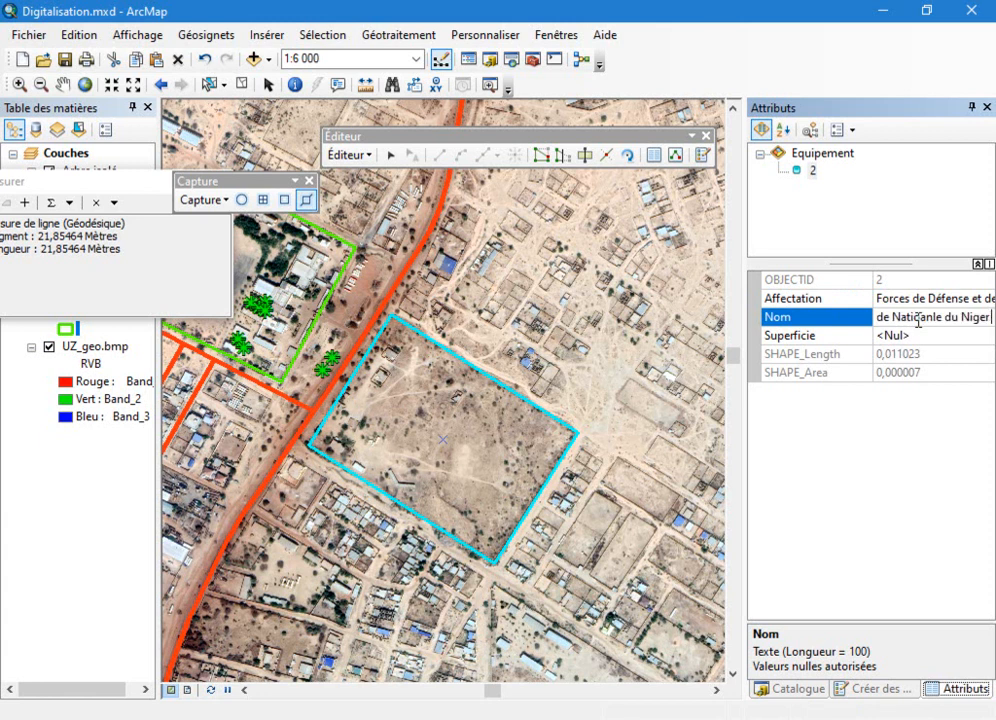
pyautogui.write(' (GNN)')
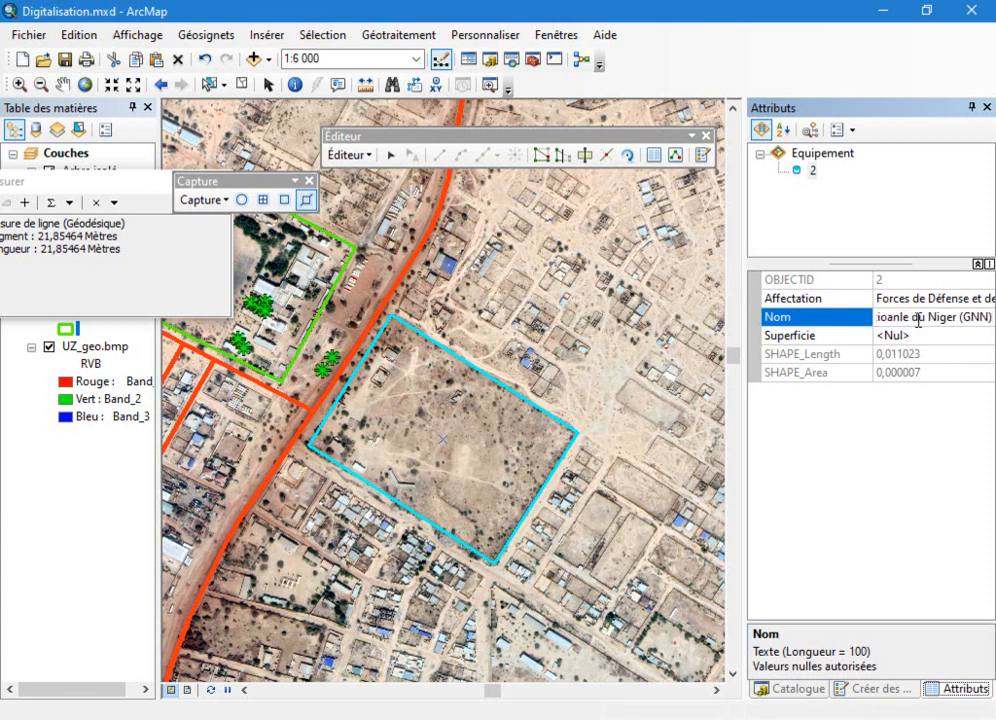
pyautogui.press('Return')
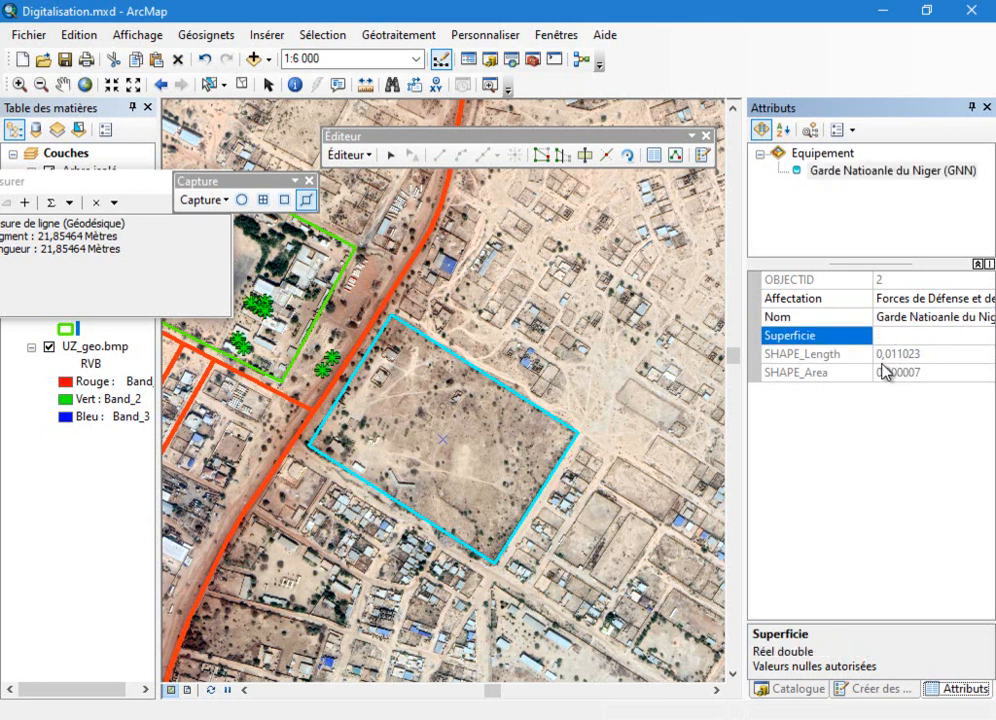
# Select the northern of the two drawn Ilot d'habitation blocks with the Edit tool and copy it.
pyautogui.scroll(4, 586, 440)
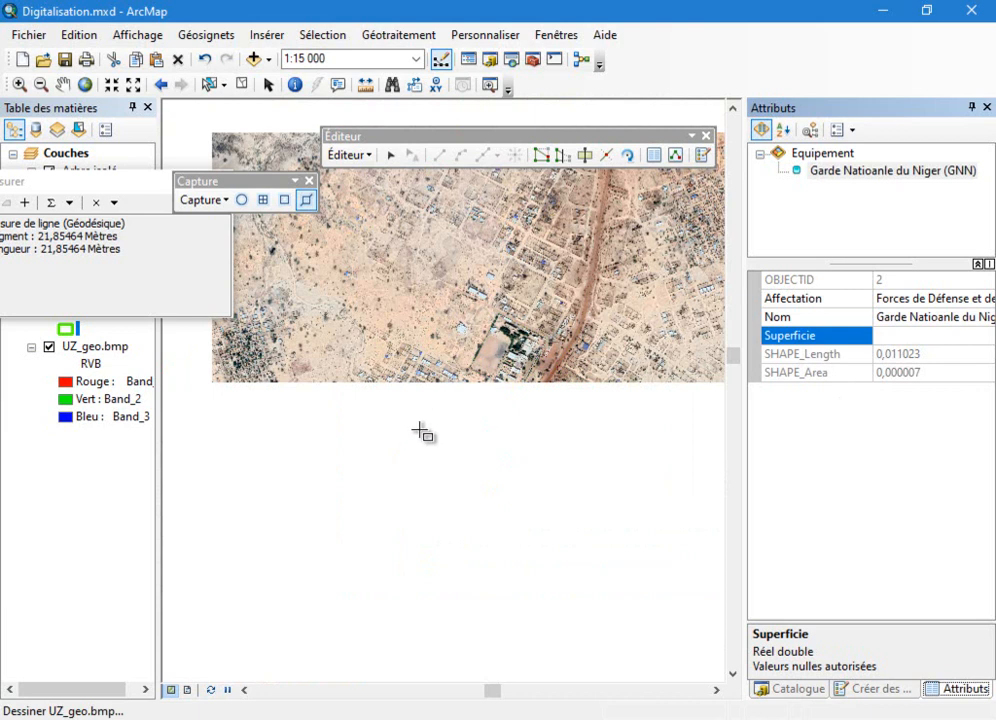
pyautogui.scroll(1, 425, 430)
pyautogui.scroll(-7, 420, 400)
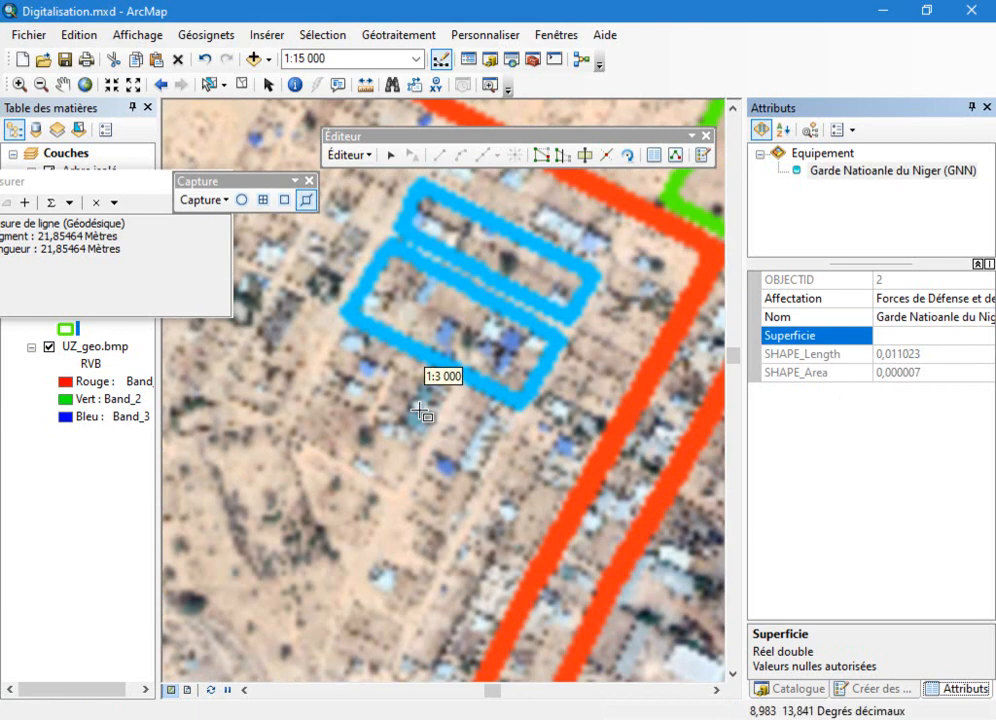
pyautogui.scroll(-2, 456, 216)
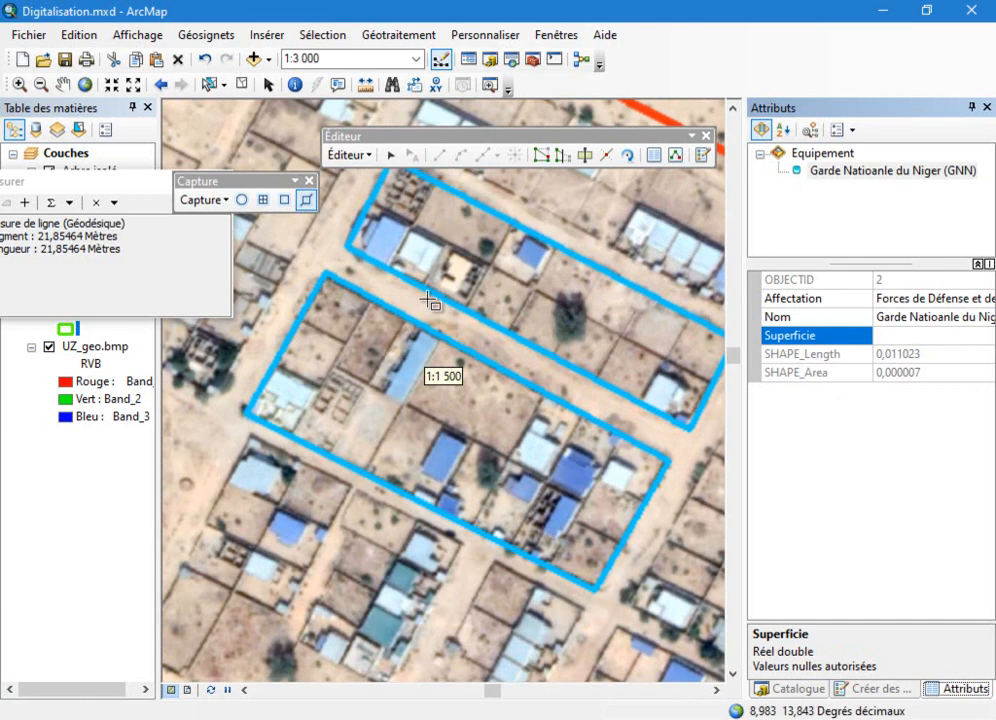
pyautogui.scroll(2, 440, 315)
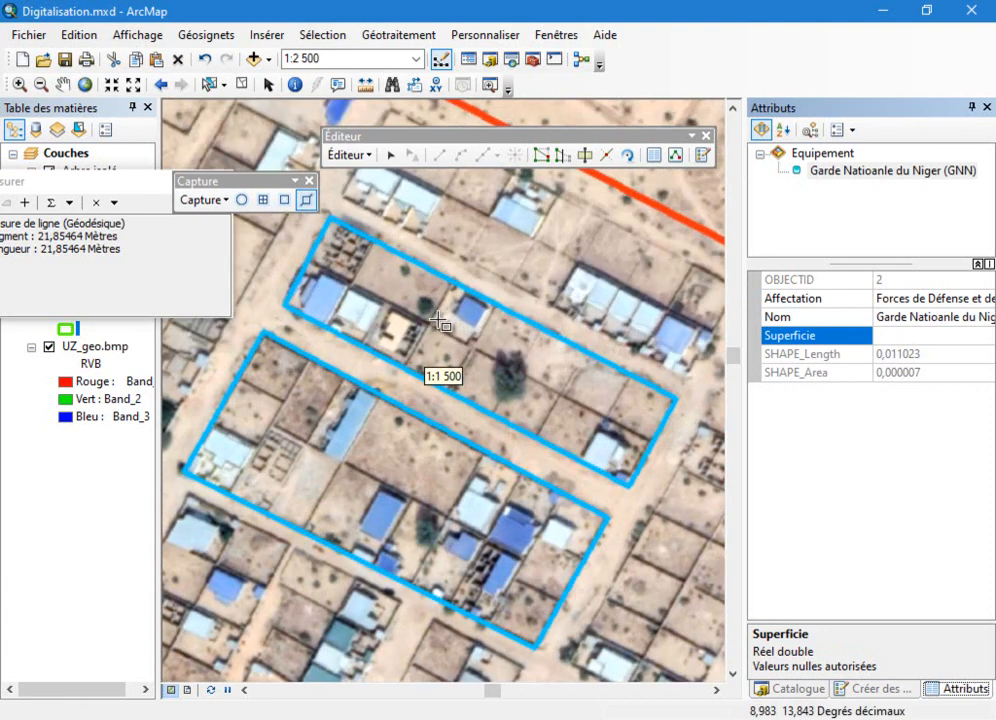
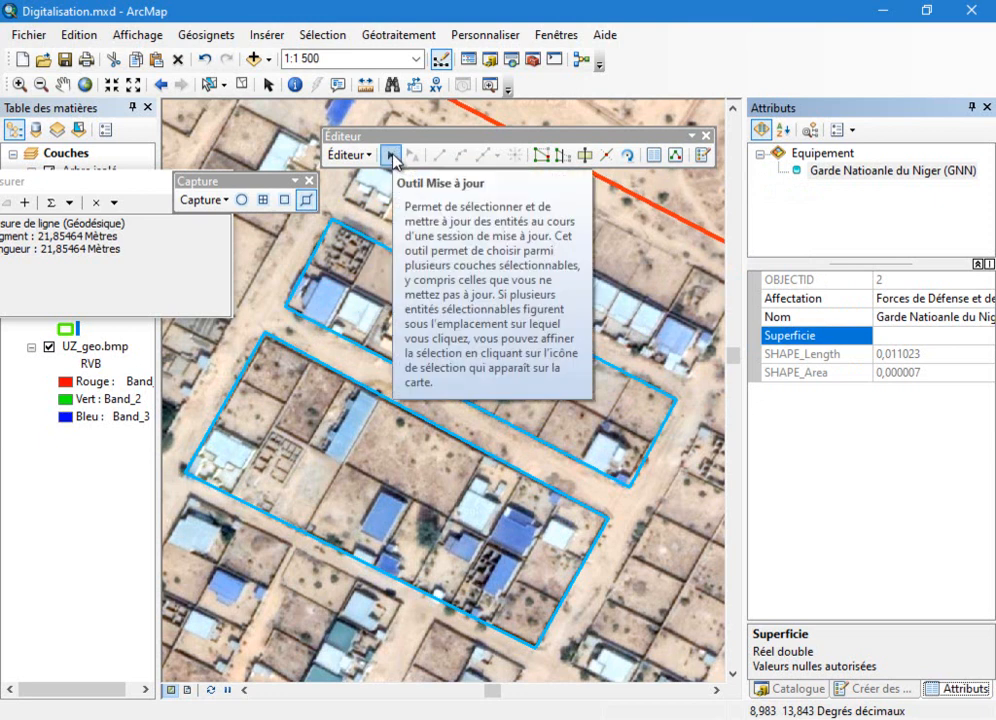
pyautogui.click(391, 156)
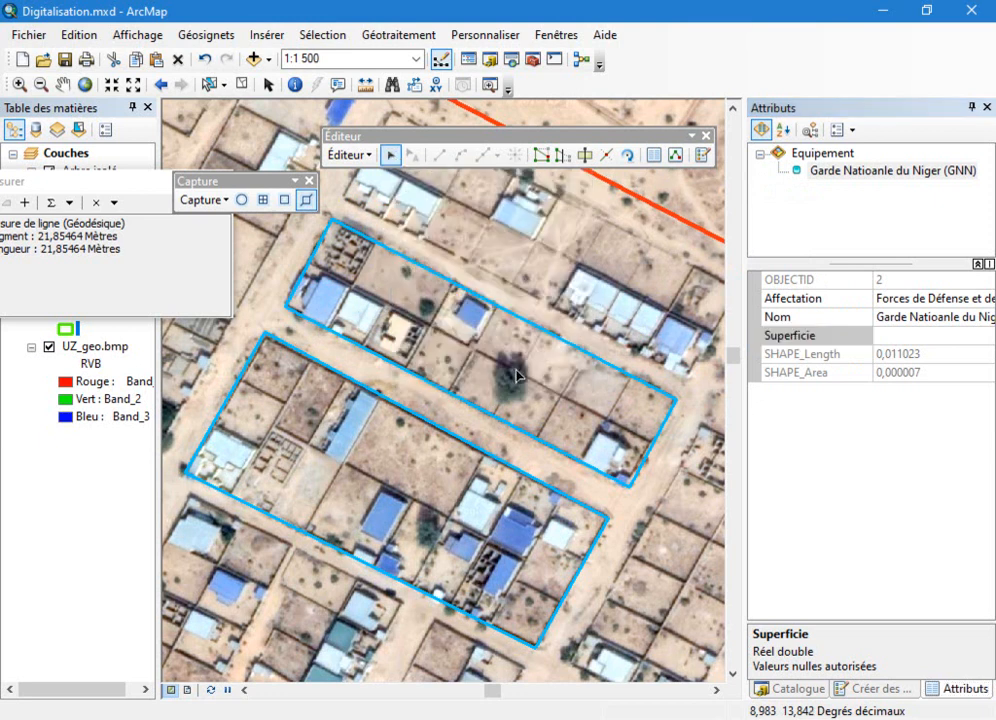
pyautogui.click(543, 390)
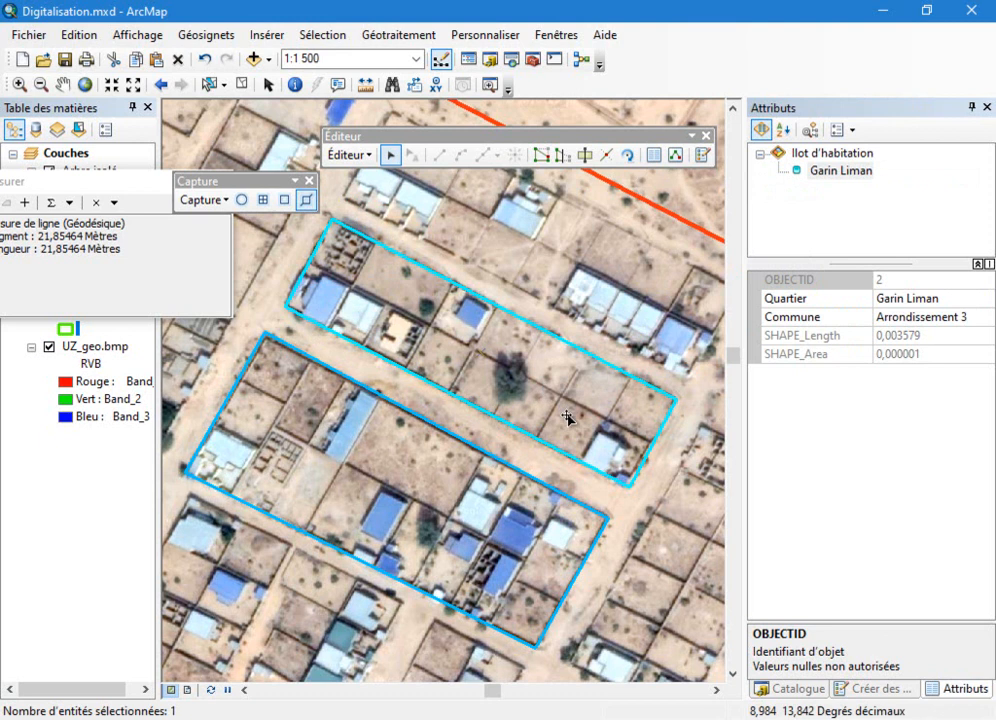
pyautogui.click(80, 34)
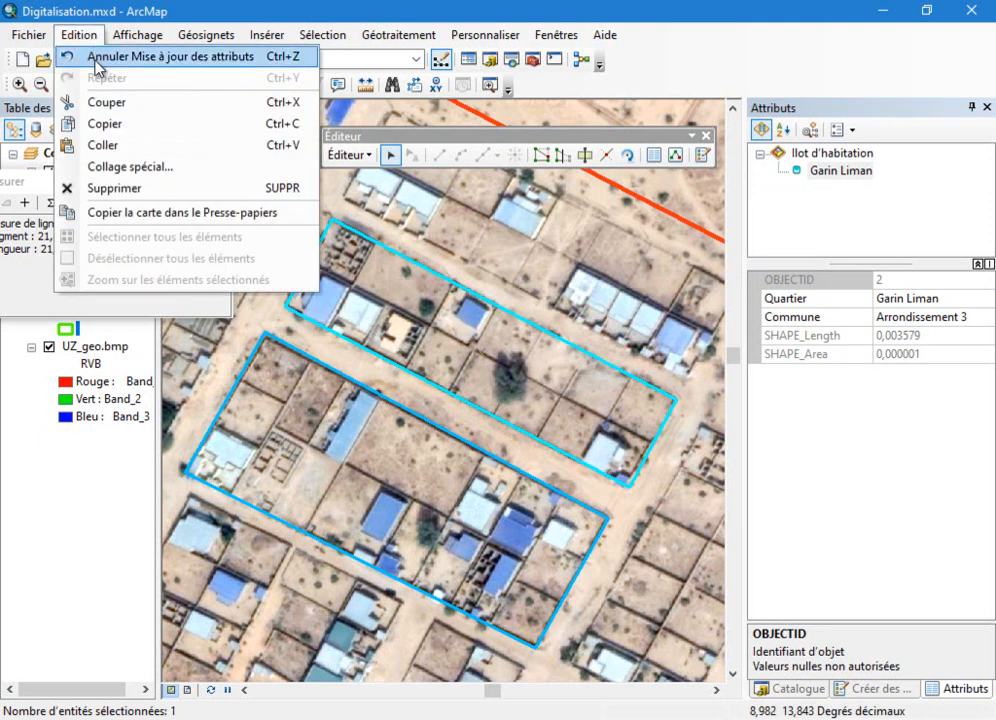
pyautogui.click(110, 126)
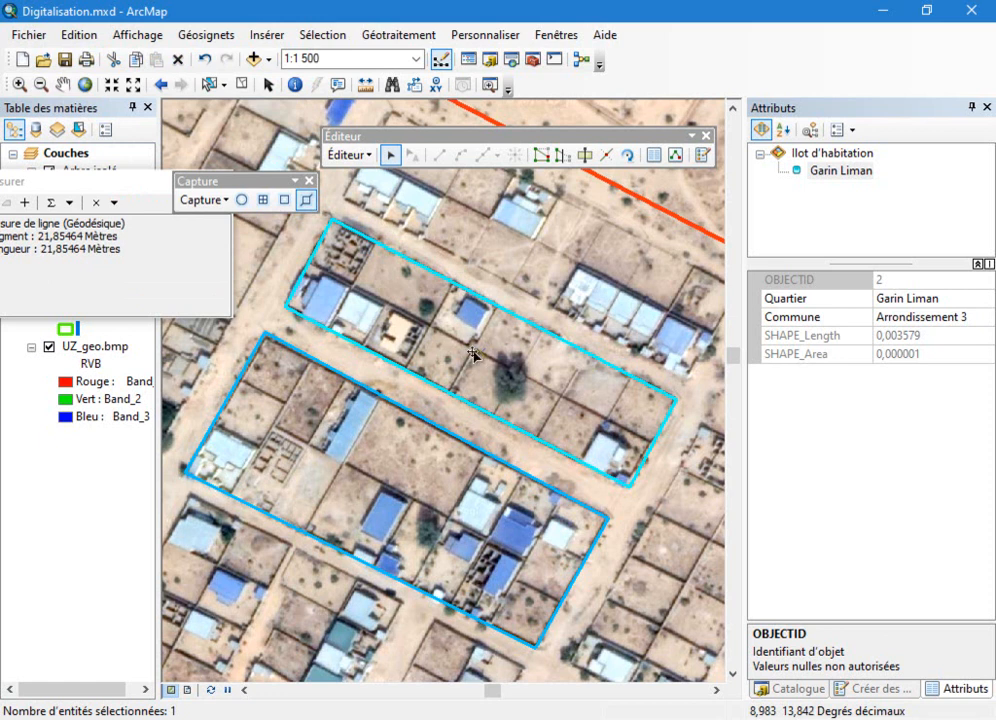
# Copy the selected Ilot d'habitation block again so that it can be pasted.
pyautogui.rightClick(487, 280)
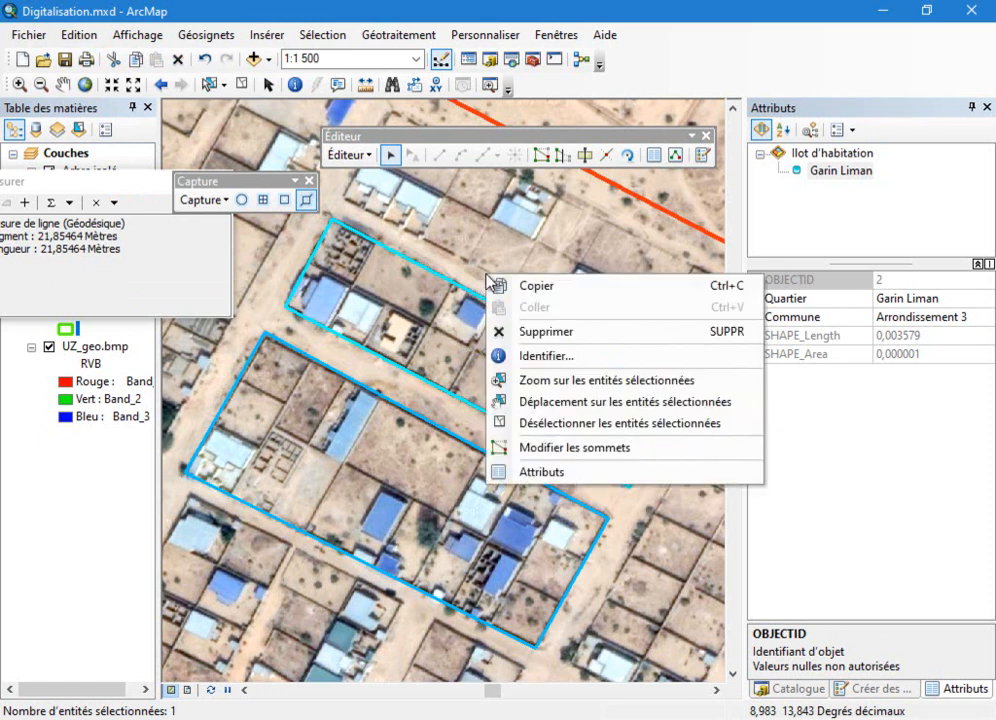
pyautogui.click(78, 34)
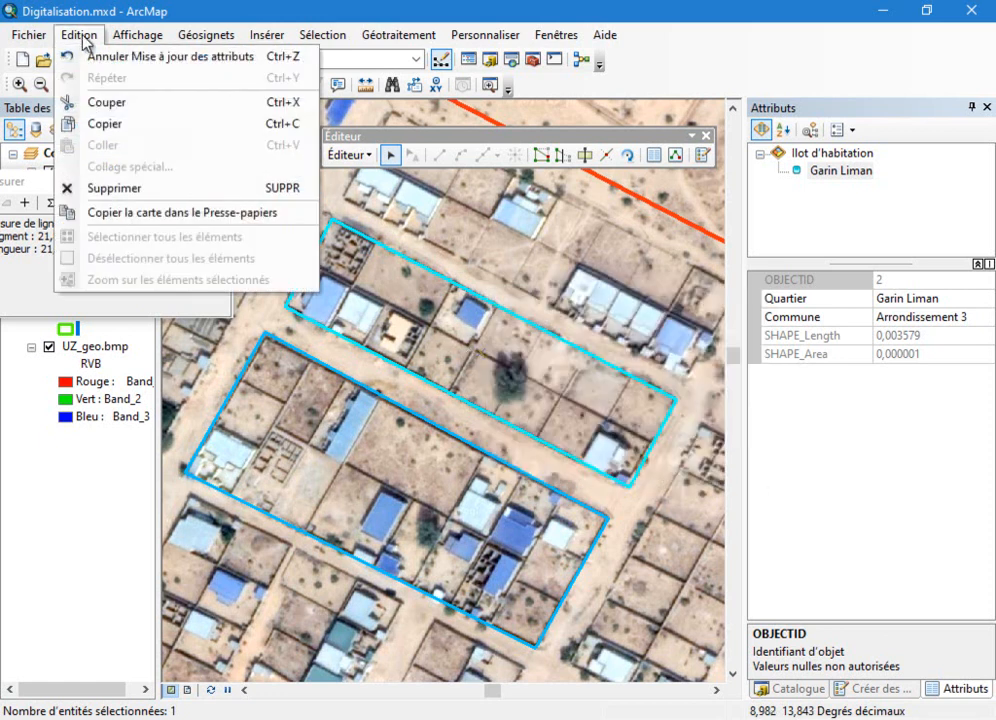
pyautogui.click(113, 126)
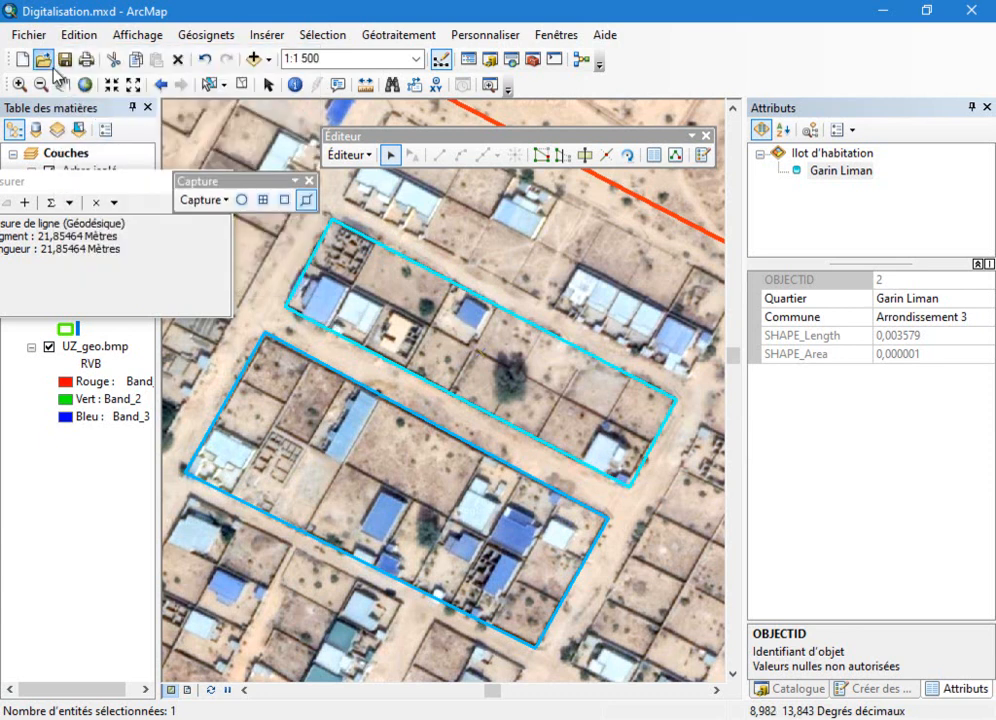
pyautogui.click(87, 38)
pyautogui.click(356, 14)
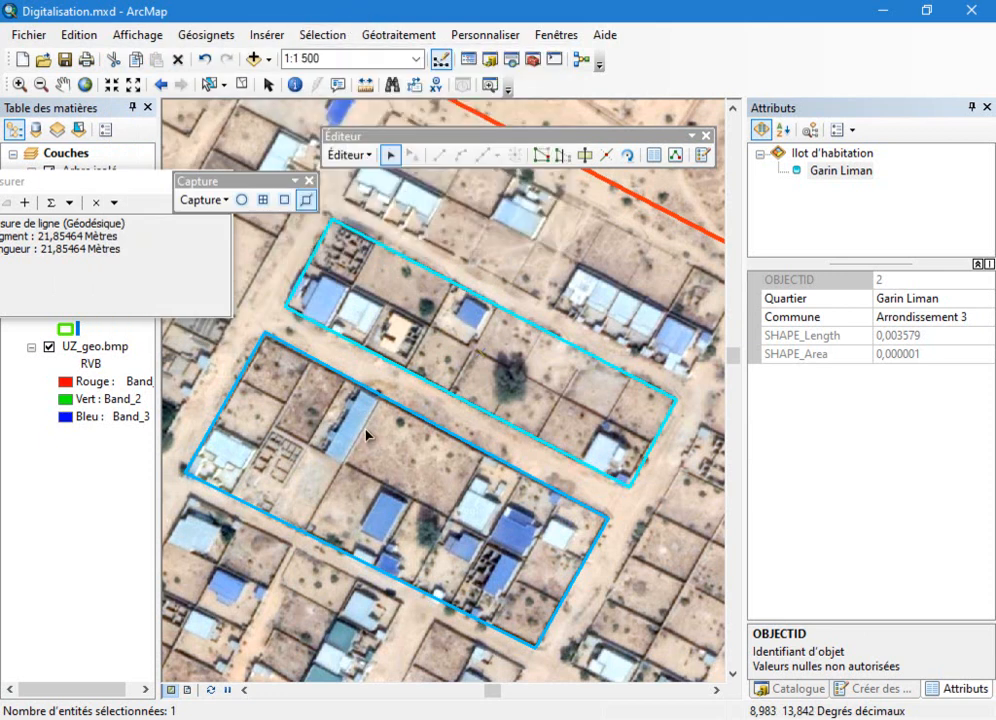
pyautogui.click(80, 35)
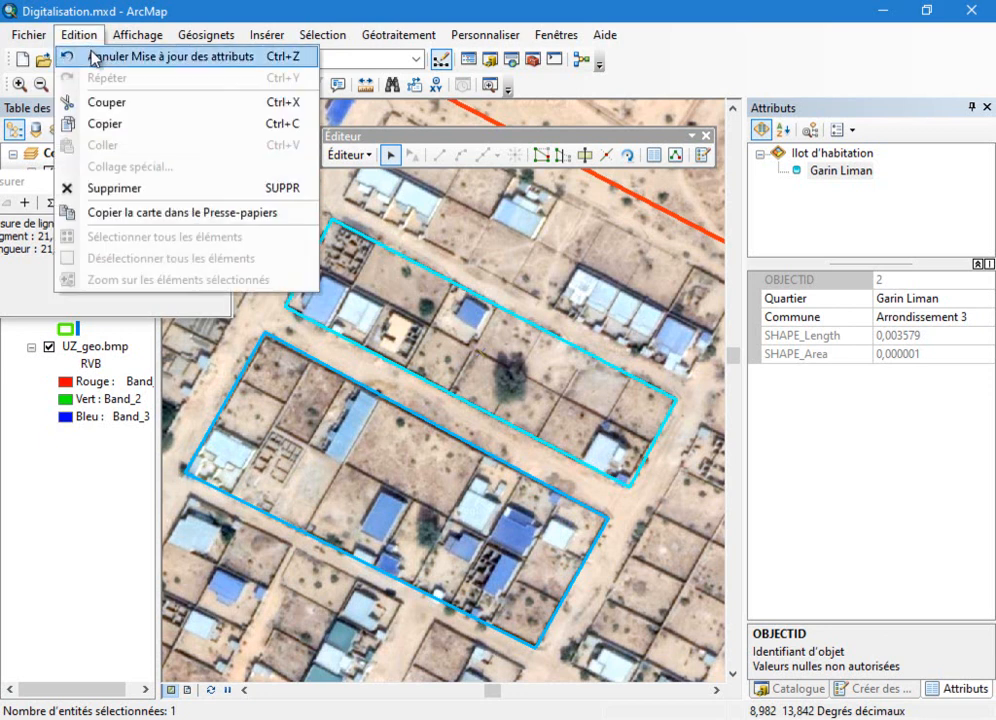
pyautogui.click(313, 8)
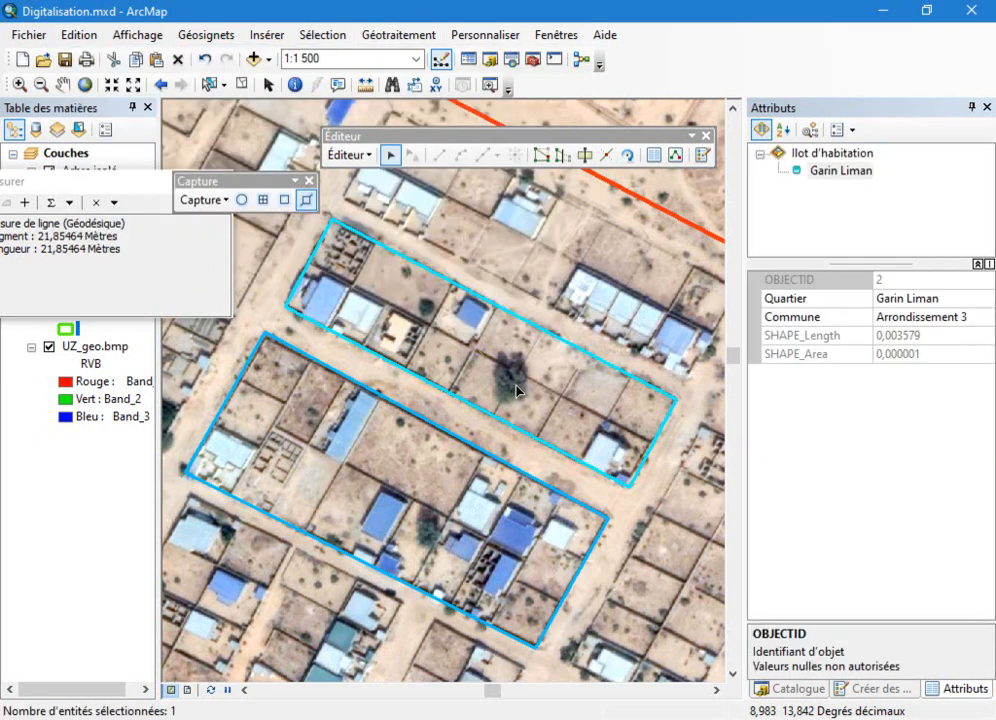
# Paste the copied block with Parcelle as the target layer.
pyautogui.click(82, 35)
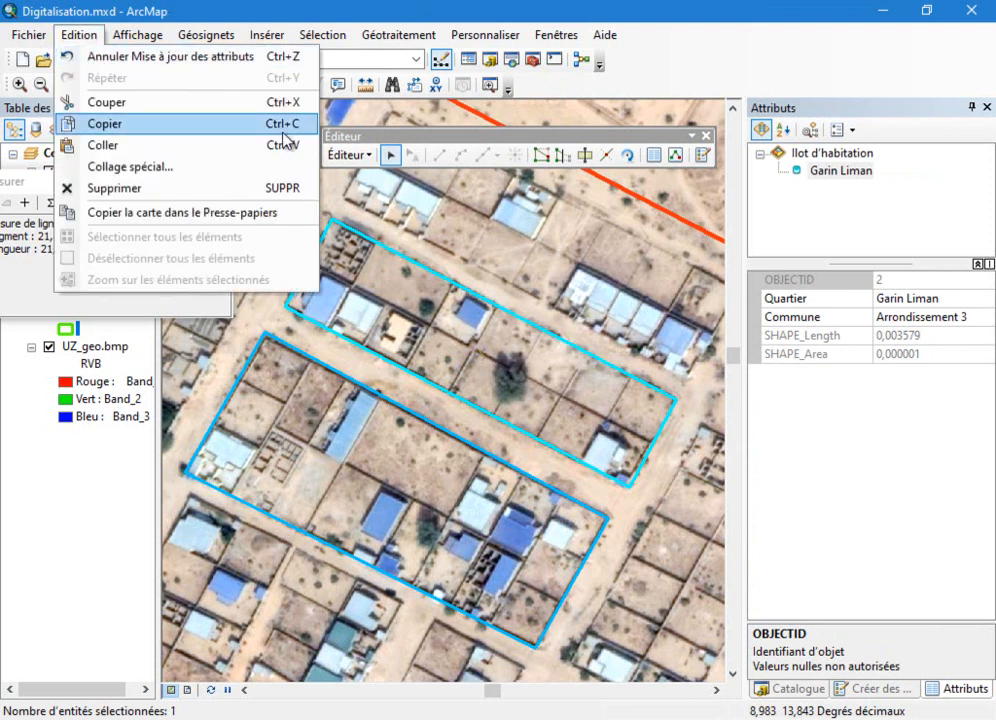
pyautogui.click(150, 150)
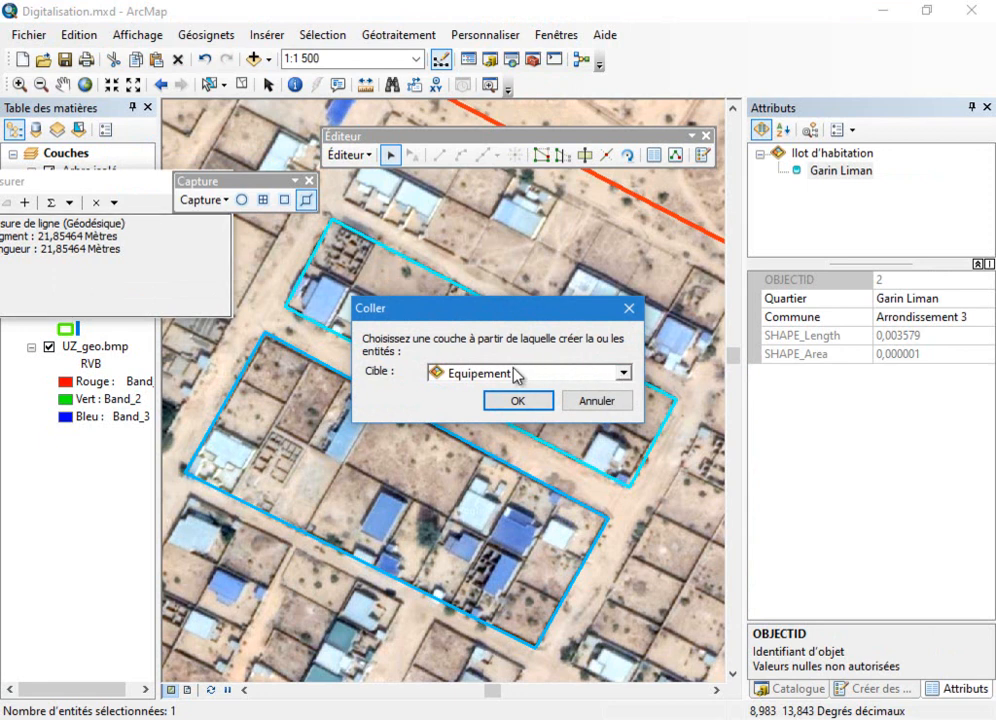
pyautogui.click(624, 376)
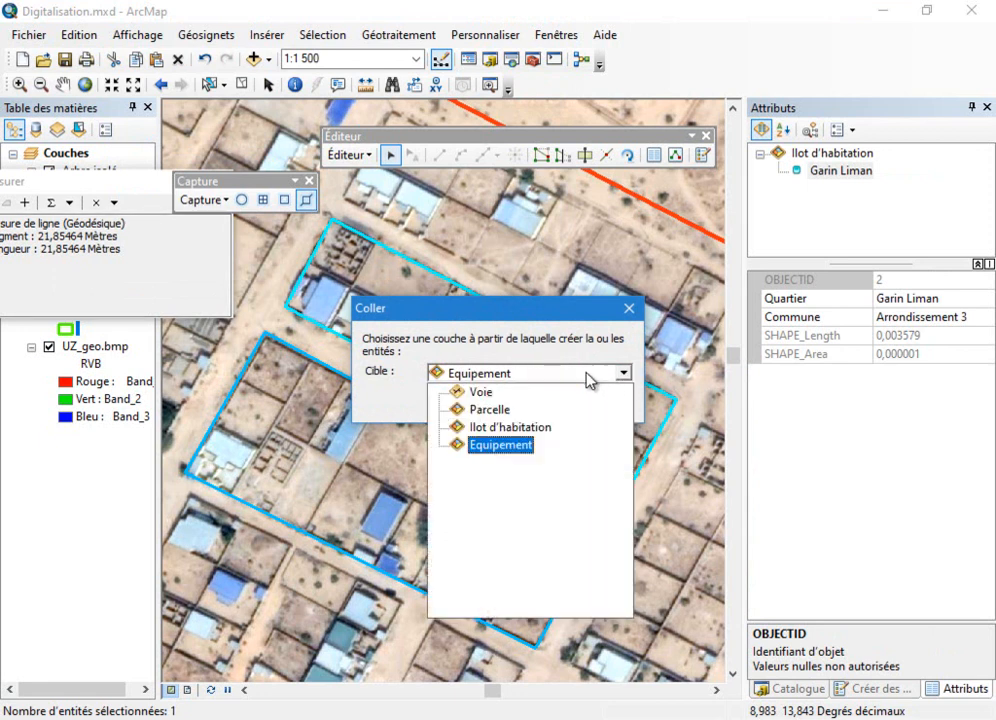
pyautogui.click(509, 411)
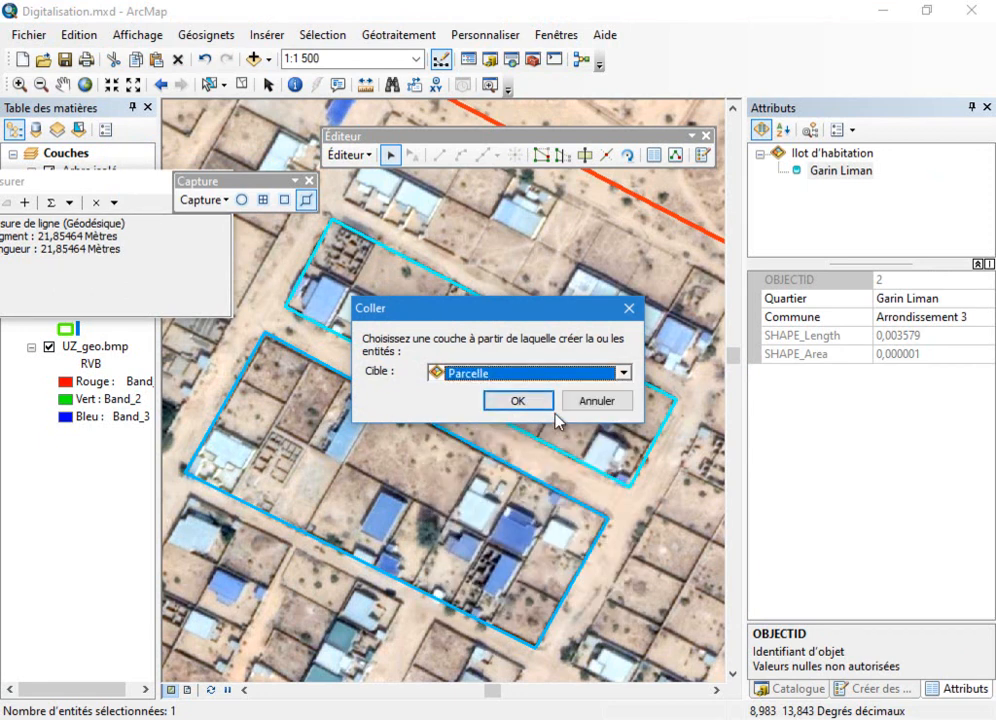
pyautogui.click(535, 405)
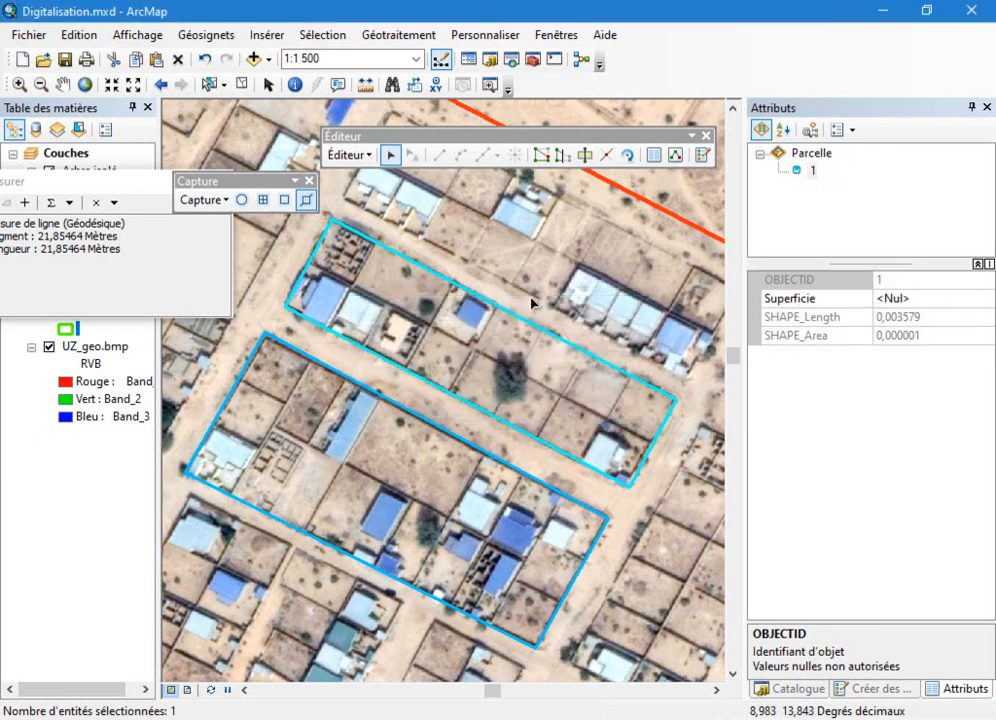
# Close the measurement window, hide the Ilot d'habitation layer and select the pasted Parcelle polygon.
pyautogui.click(533, 304)
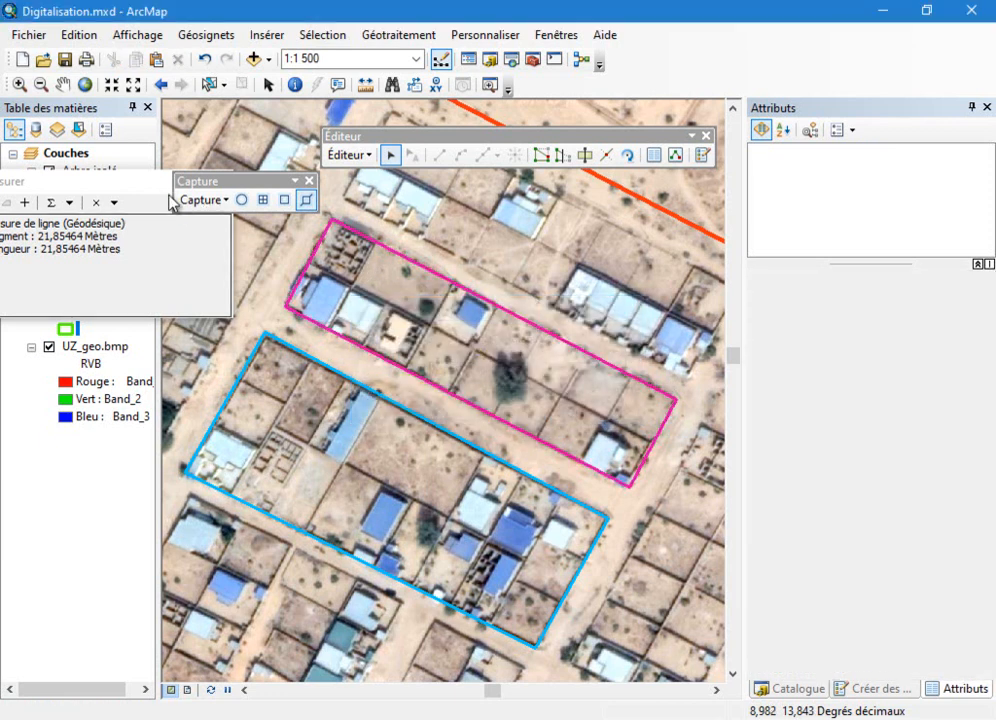
pyautogui.click(100, 181)
pyautogui.click(222, 182)
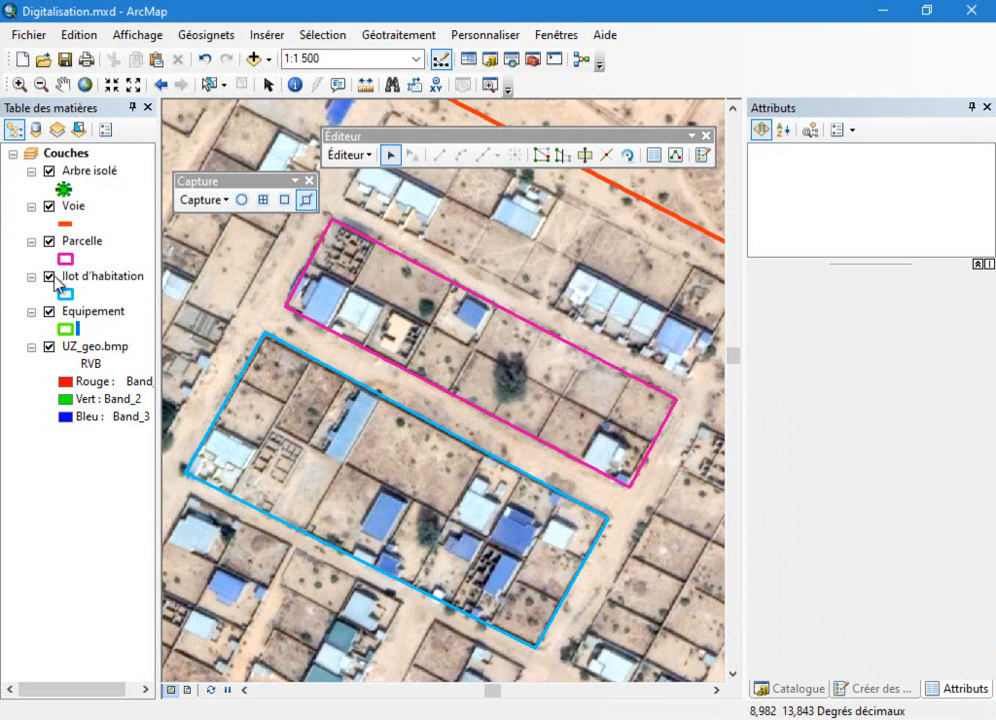
pyautogui.click(49, 277)
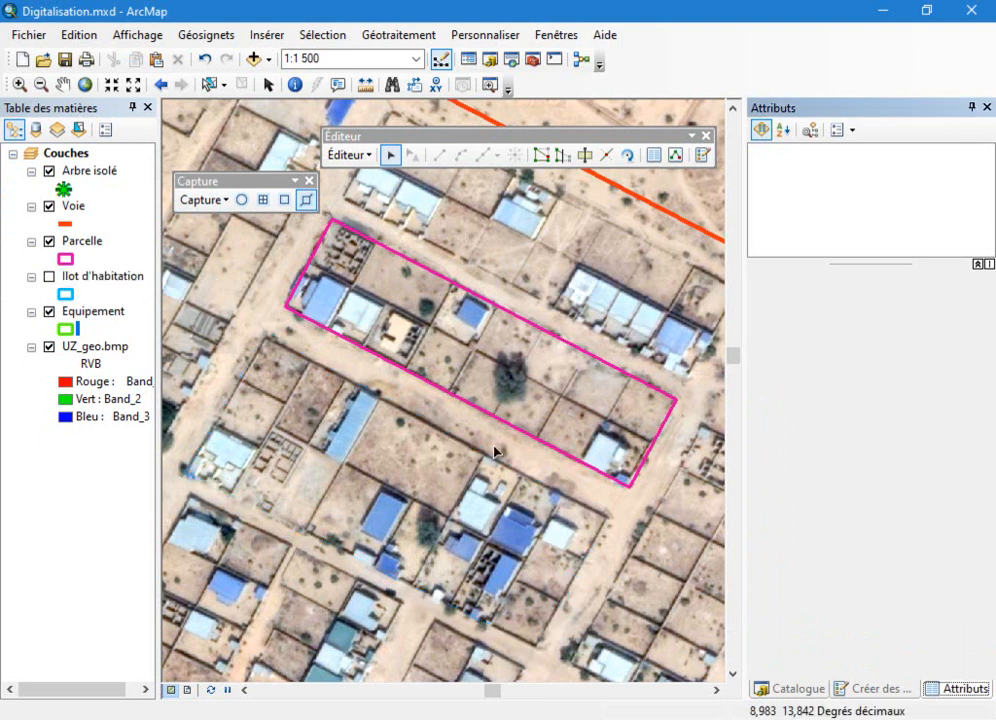
pyautogui.click(49, 242)
pyautogui.click(49, 242)
pyautogui.click(603, 418)
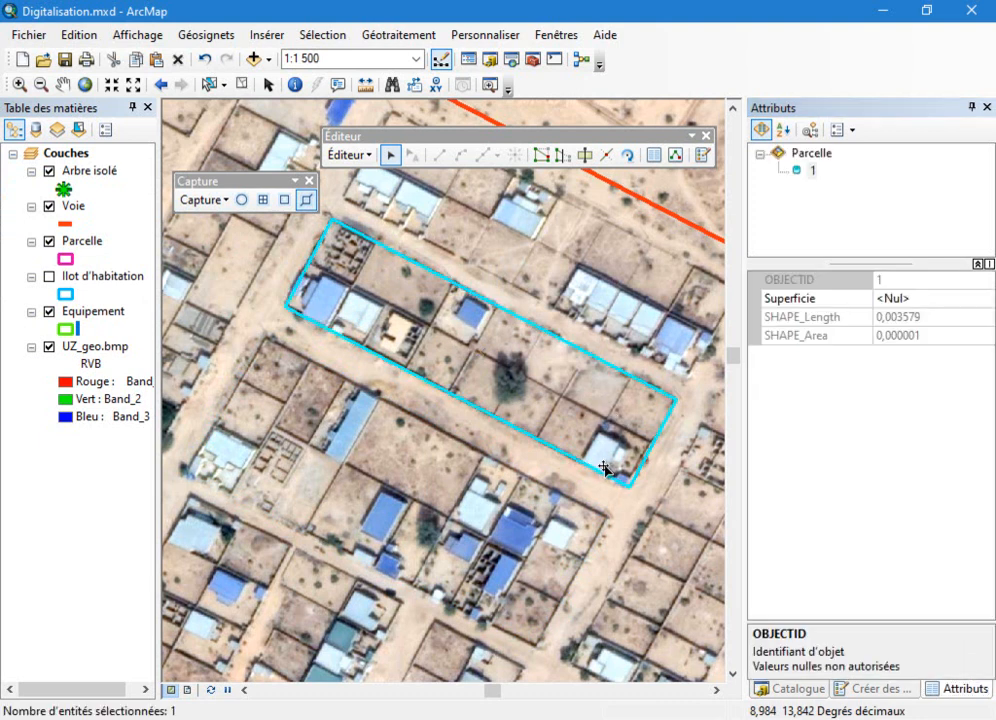
# Cut the selected Parcelle polygon lengthwise along the central wall line, from its eastern edge to its western edge.
pyautogui.click(307, 201)
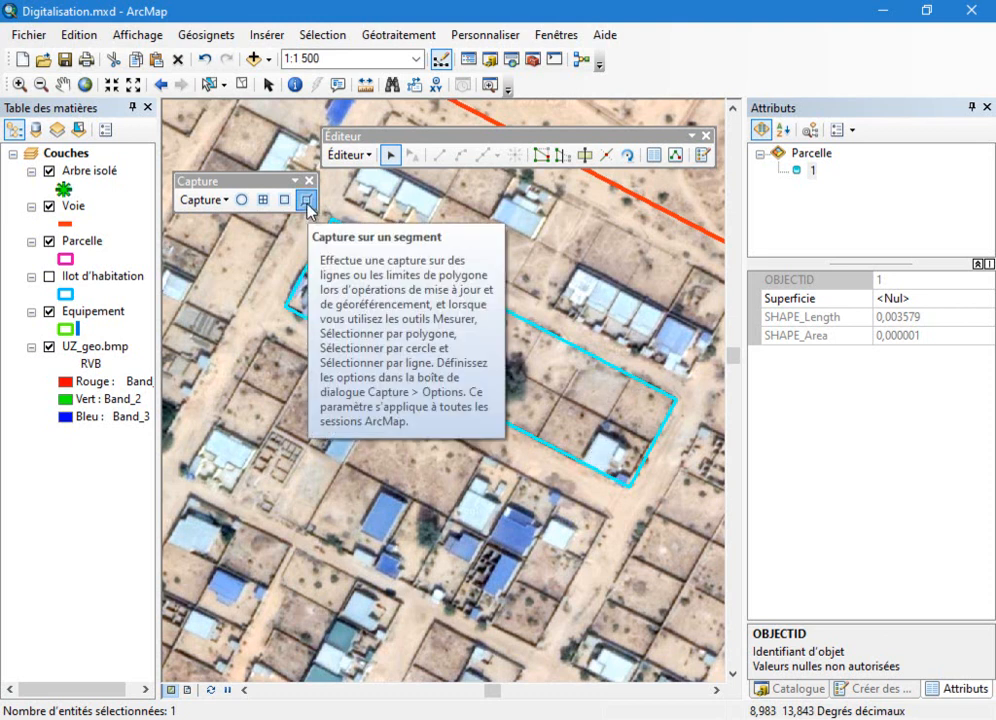
pyautogui.click(585, 156)
pyautogui.scroll(-2, 633, 449)
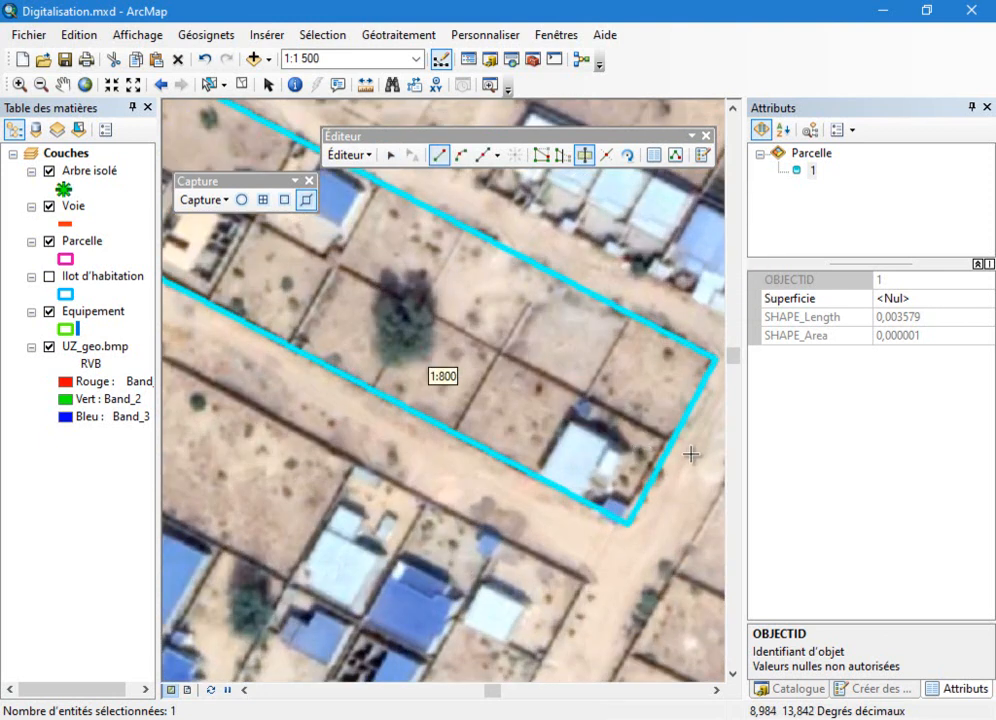
pyautogui.click(670, 443)
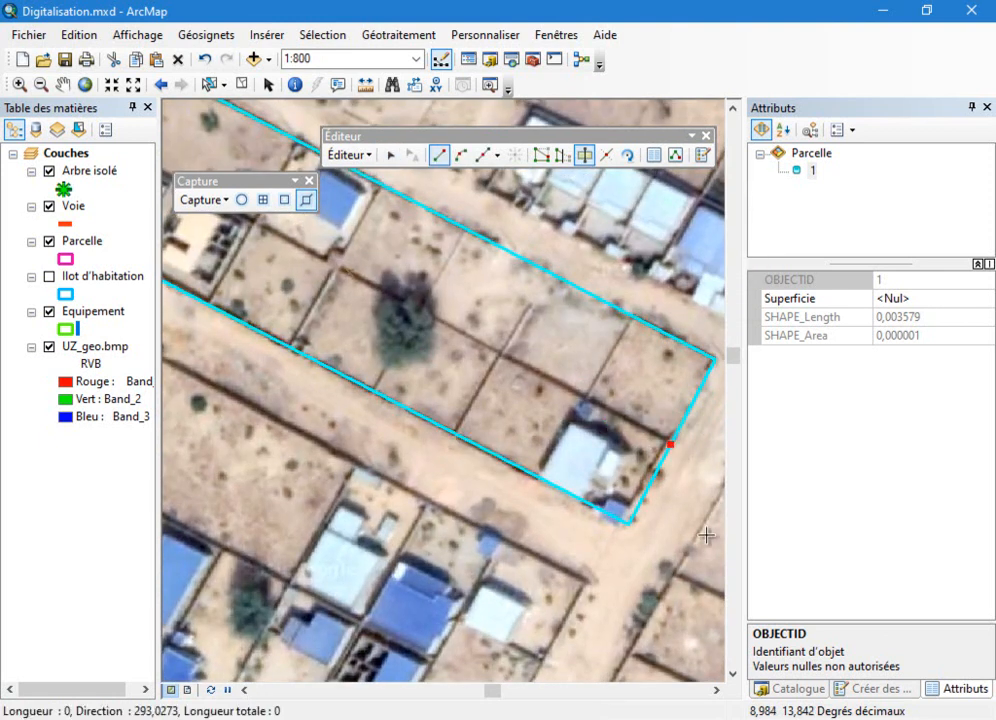
pyautogui.scroll(2, 430, 372)
pyautogui.scroll(-2, 498, 405)
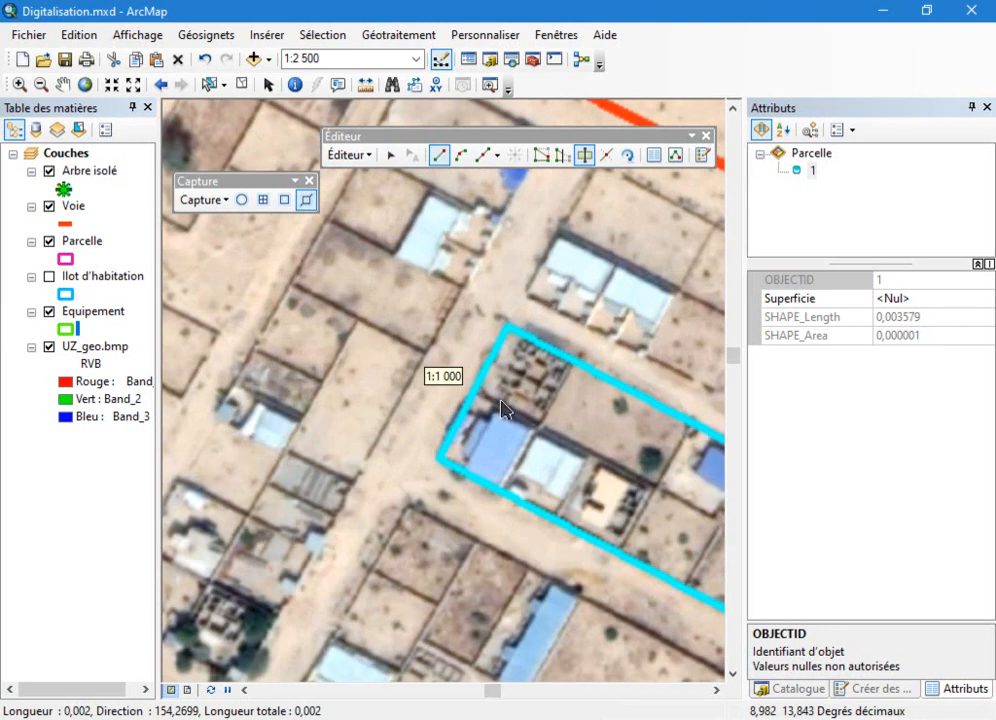
pyautogui.scroll(-2, 355, 350)
pyautogui.scroll(1, 355, 350)
pyautogui.scroll(1, 440, 378)
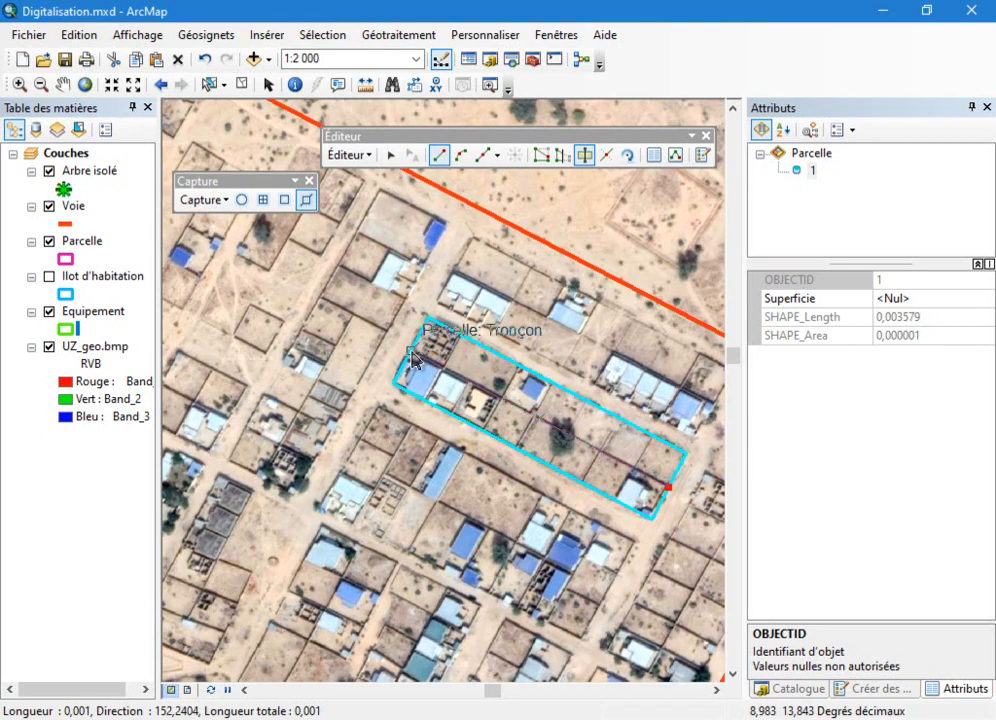
pyautogui.doubleClick(413, 357)
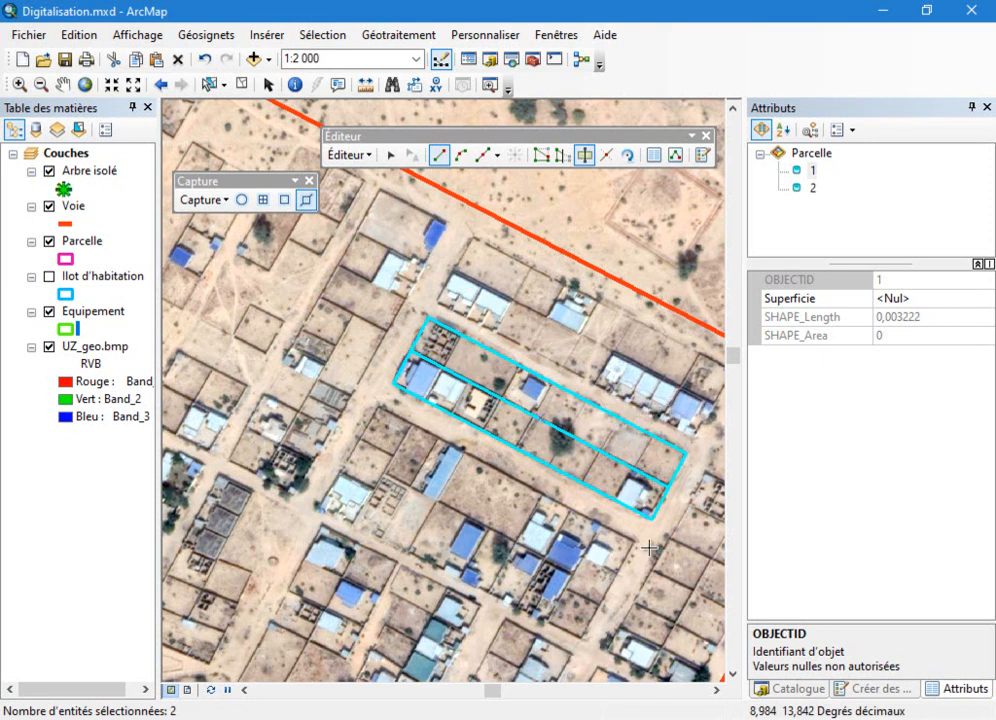
# Cut both Parcelle strips crosswise along the first two plot walls from the eastern end.
pyautogui.scroll(-1, 530, 424)
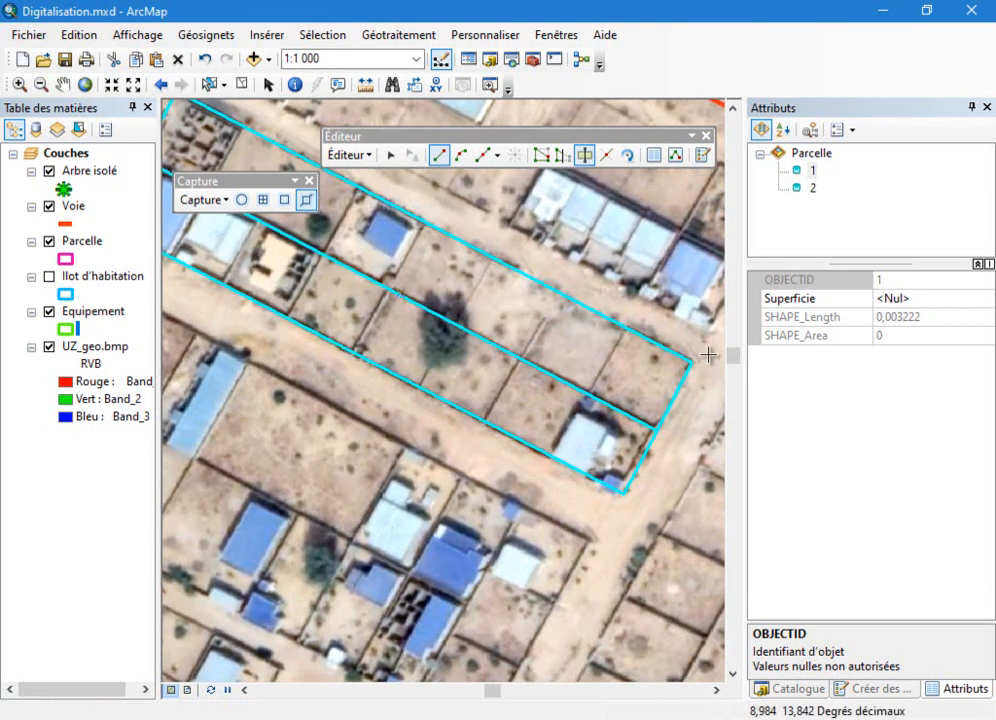
pyautogui.click(626, 328)
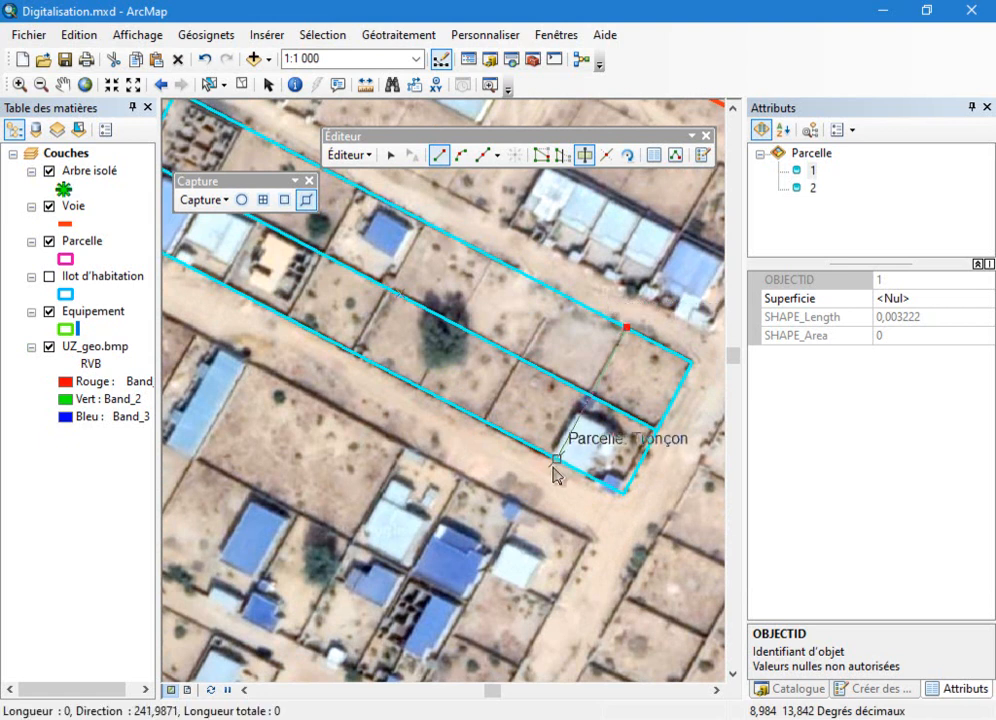
pyautogui.doubleClick(551, 467)
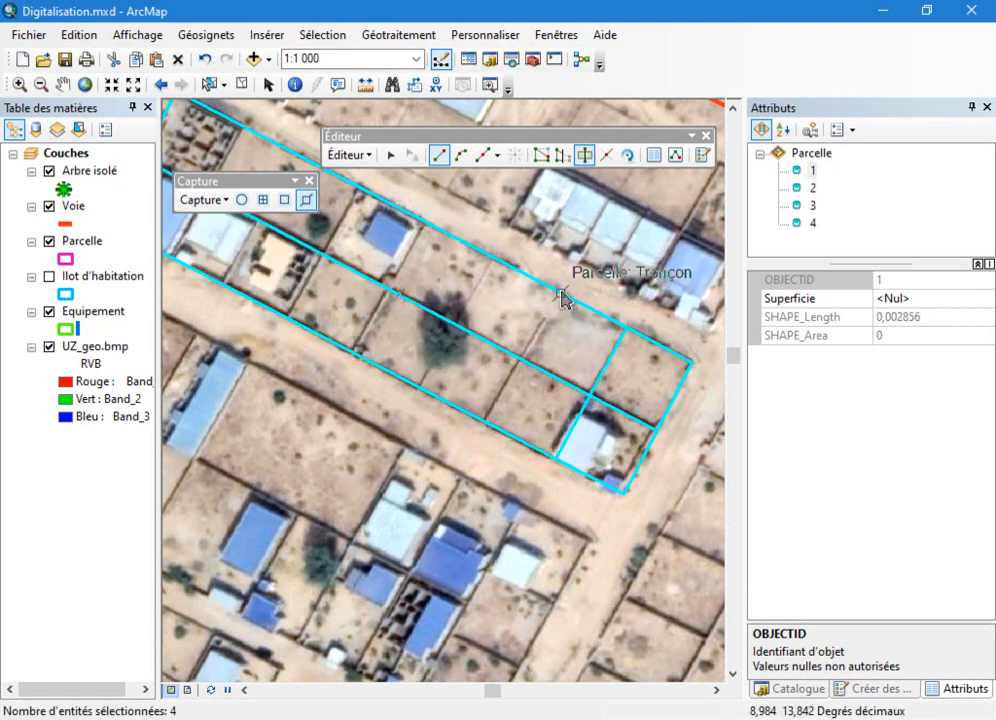
pyautogui.click(560, 295)
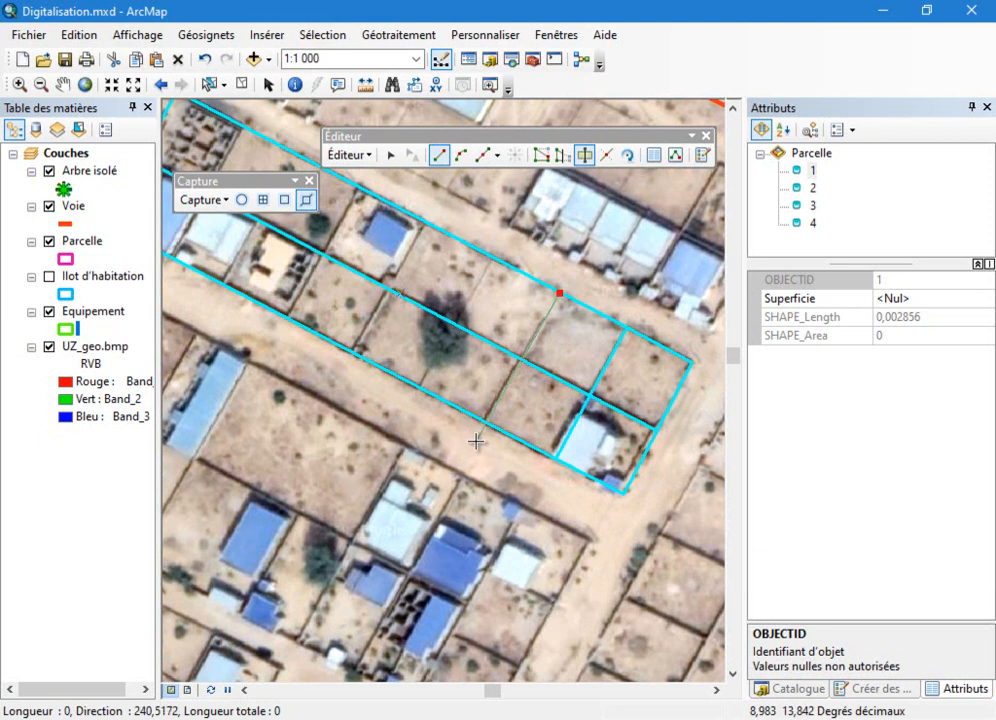
pyautogui.doubleClick(474, 438)
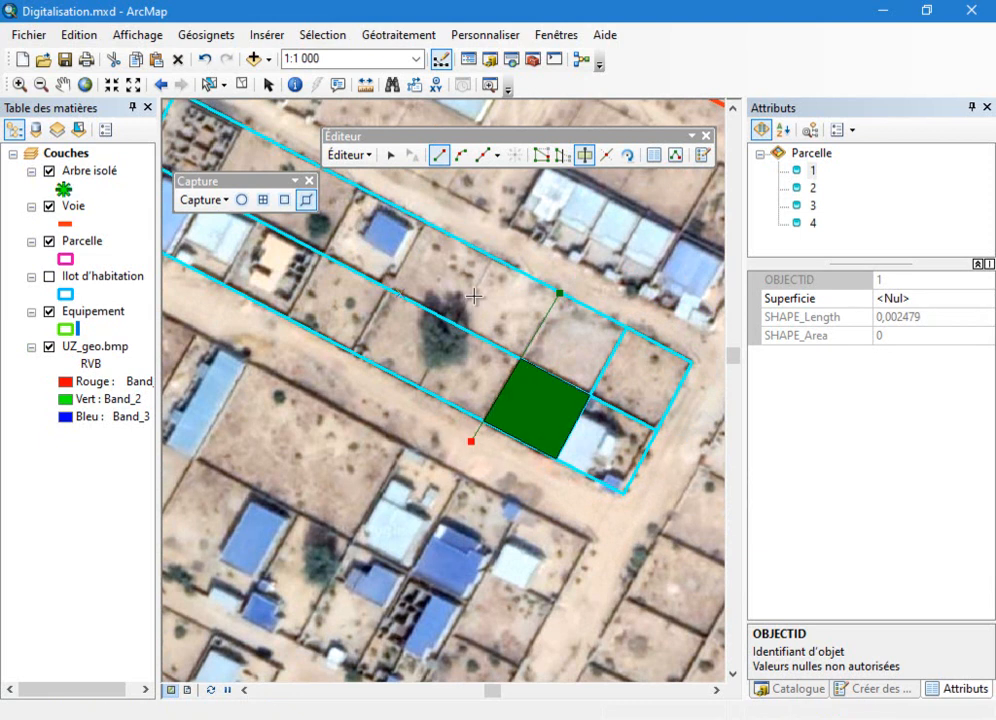
# Cut both Parcelle strips crosswise along the next three plot walls, continuing westward to the wall west of the blue-roofed house.
pyautogui.click(494, 262)
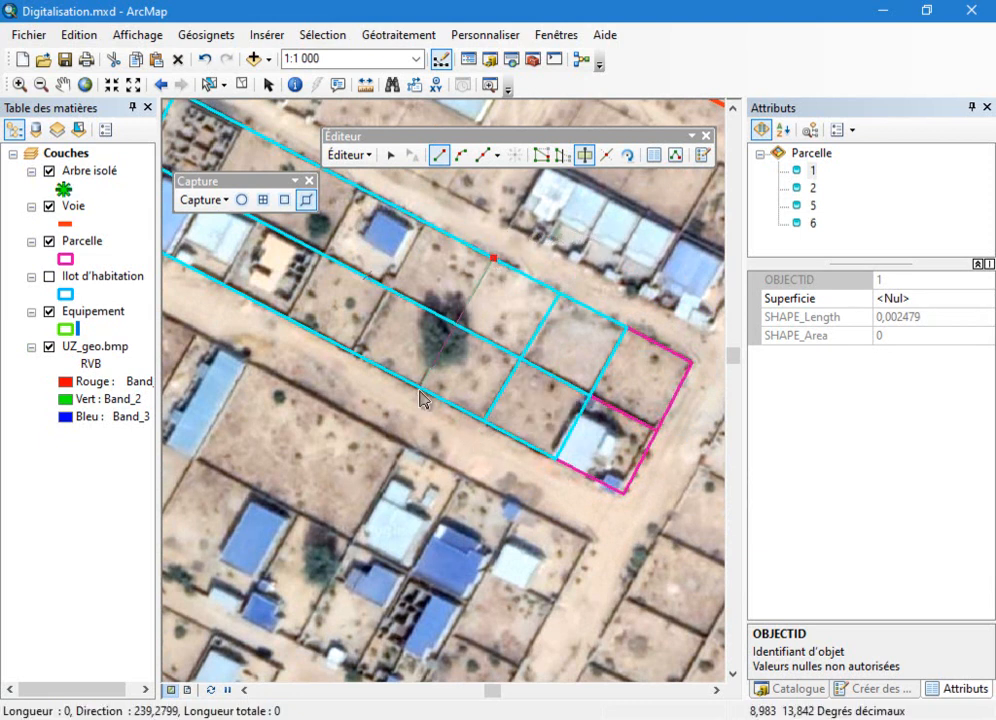
pyautogui.doubleClick(412, 400)
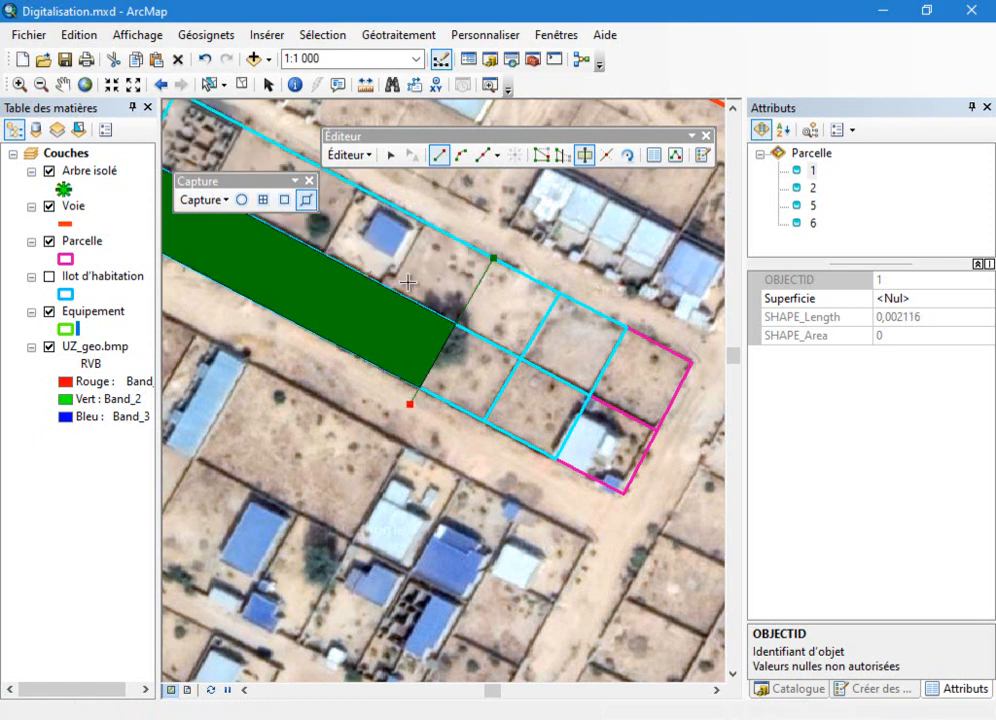
pyautogui.click(420, 230)
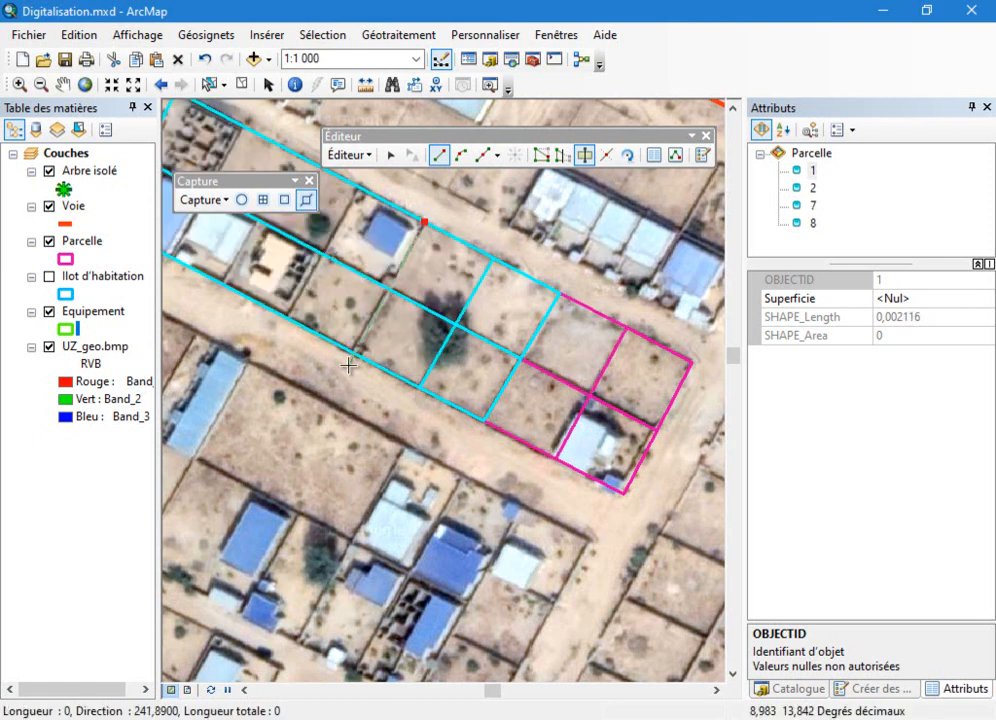
pyautogui.doubleClick(343, 369)
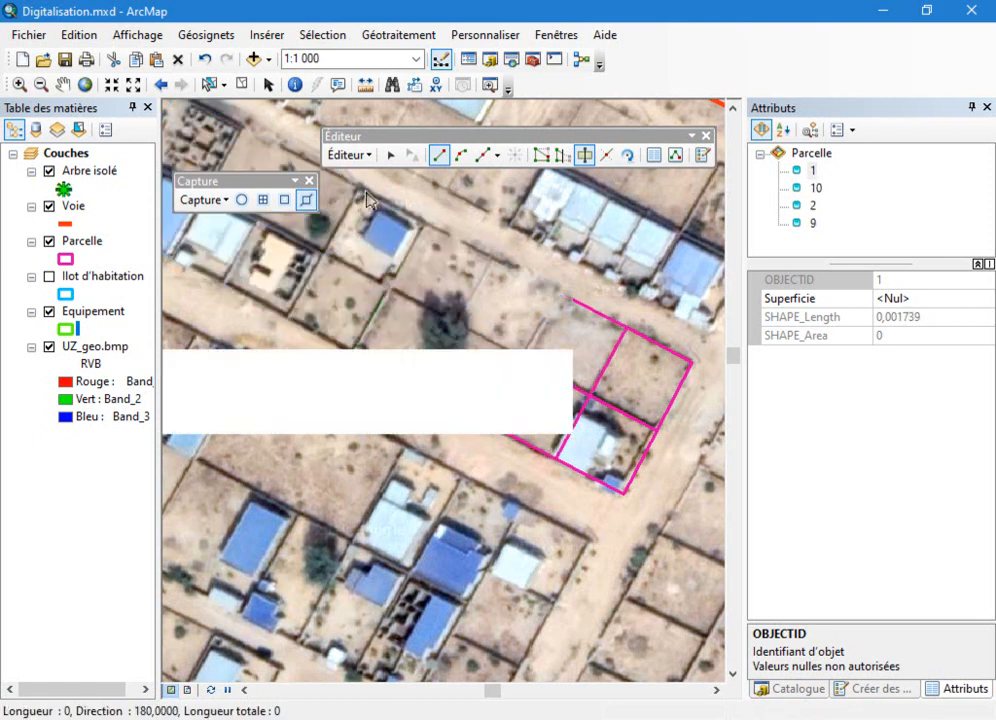
pyautogui.click(357, 189)
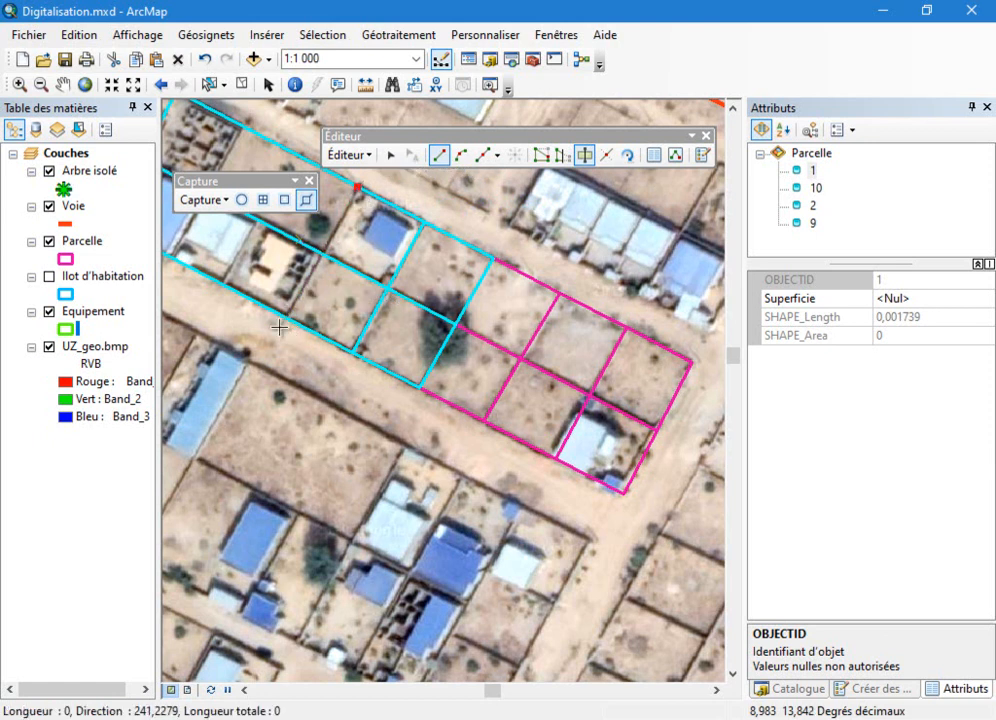
pyautogui.doubleClick(279, 329)
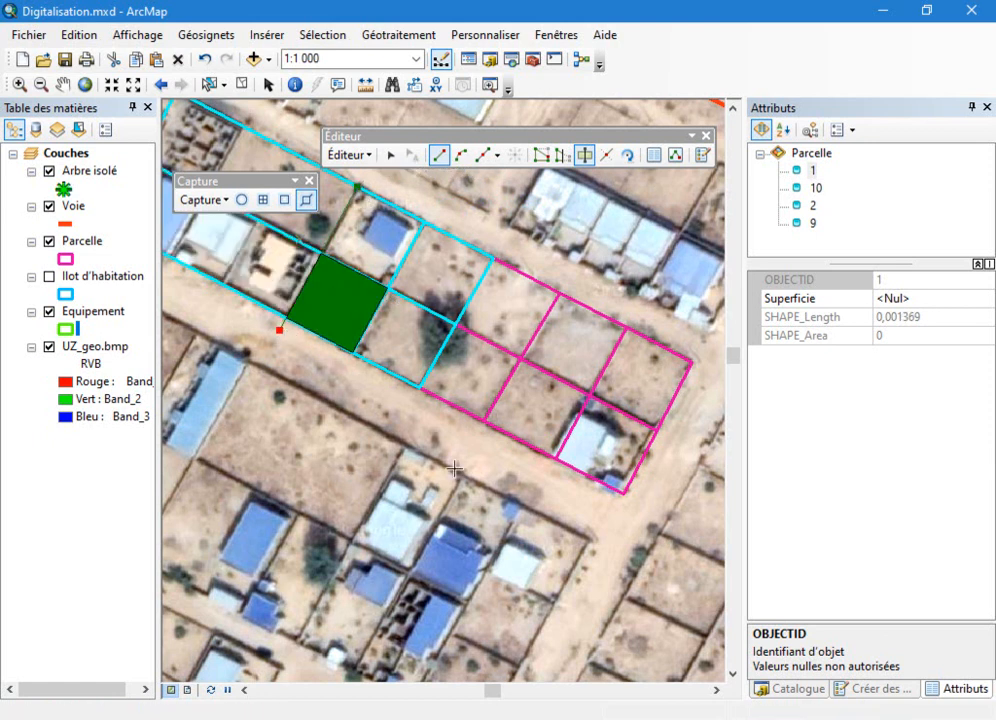
# Cut only the remaining southwestern Parcelle strip along the wall between the beige and the white buildings.
pyautogui.scroll(2, 521, 488)
pyautogui.scroll(-3, 346, 393)
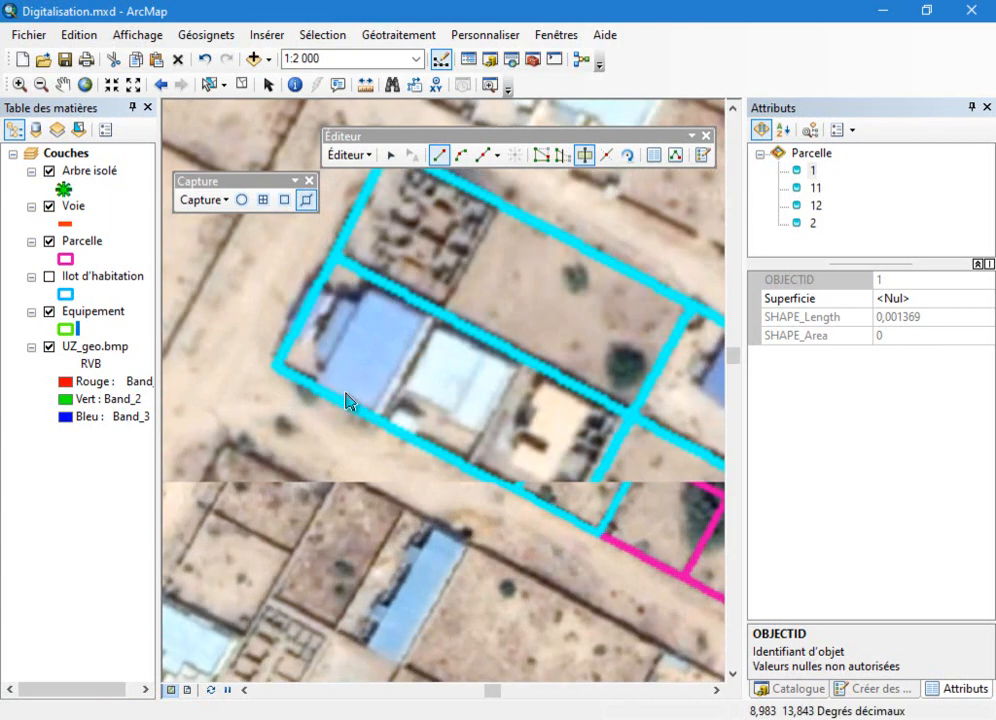
pyautogui.click(525, 357)
pyautogui.doubleClick(465, 478)
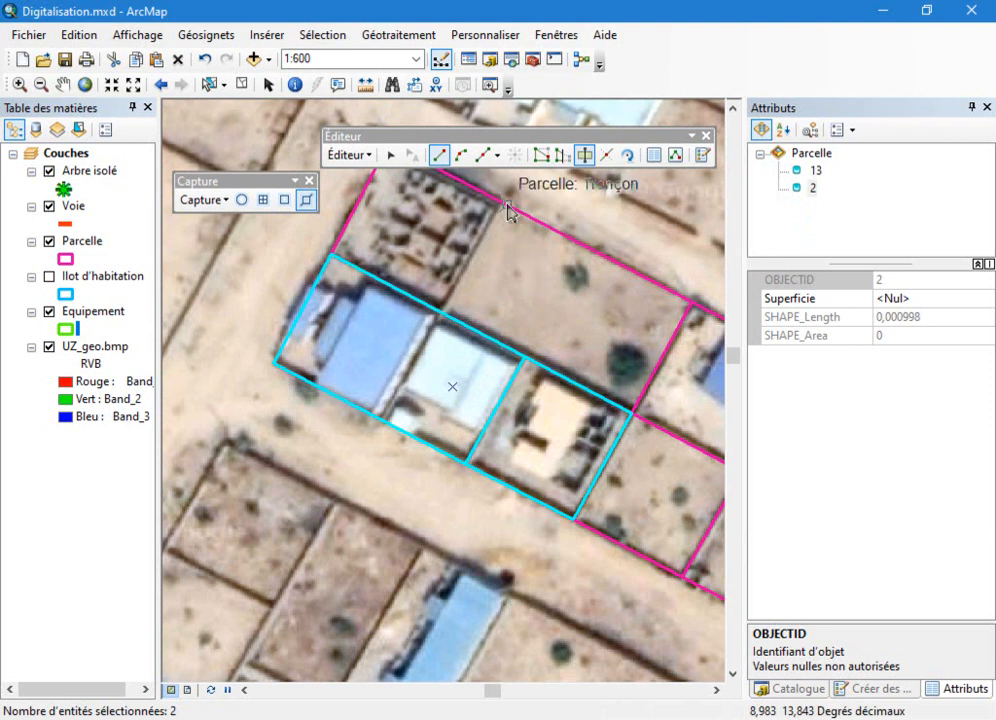
# Select the two uncut western Parcelle polygons and cut both along the wall between the blue-roofed and white buildings.
pyautogui.click(390, 155)
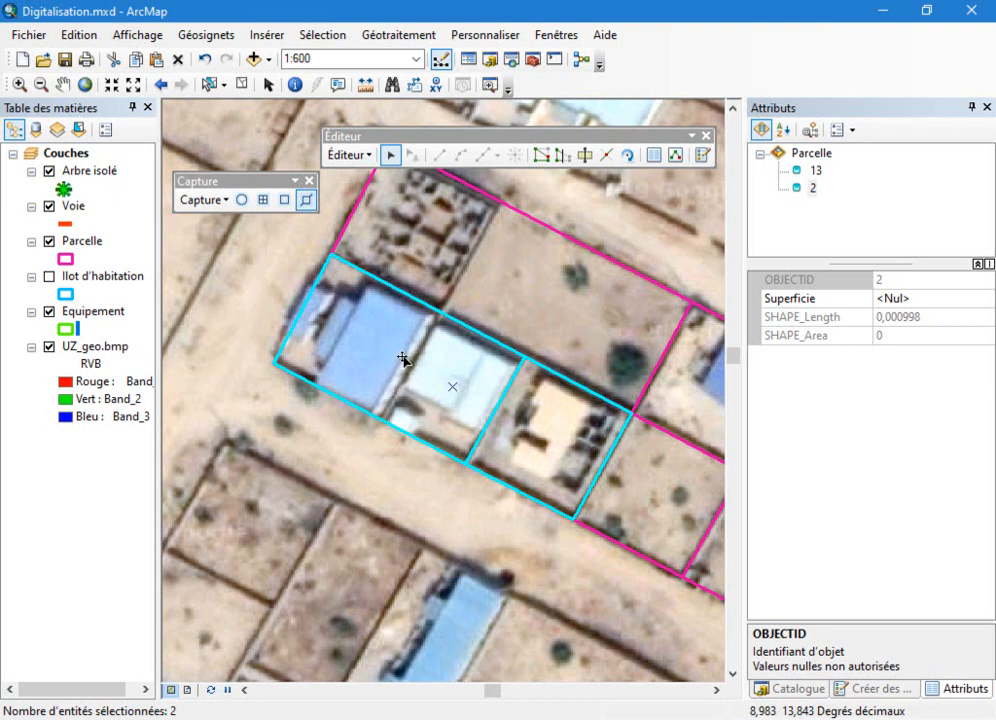
pyautogui.click(436, 356)
pyautogui.click(584, 155)
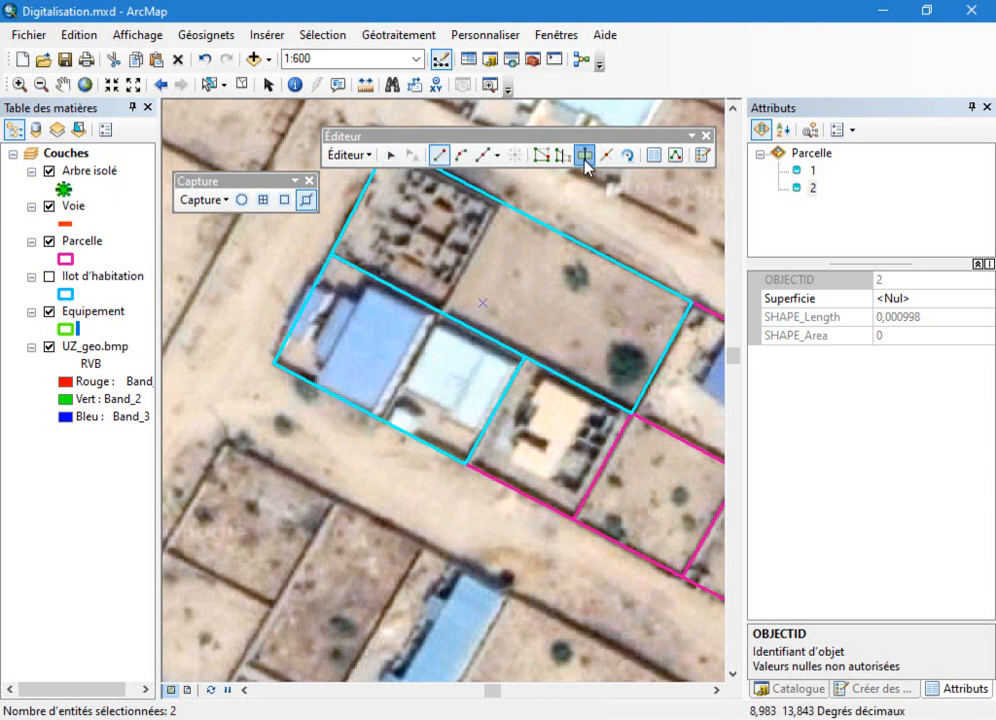
pyautogui.click(378, 418)
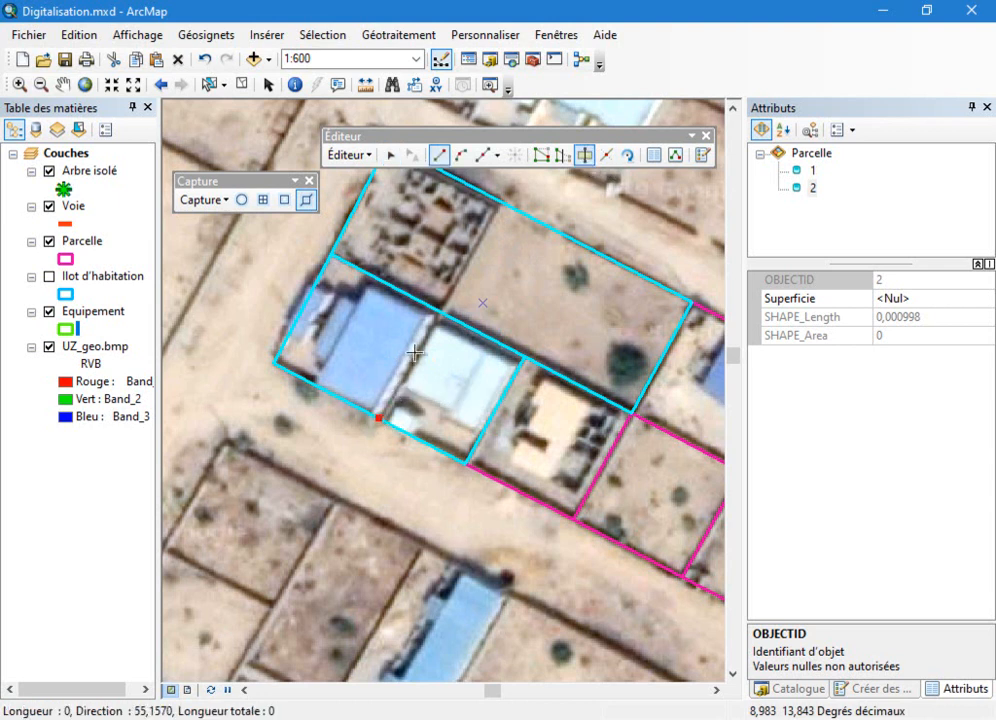
pyautogui.doubleClick(500, 205)
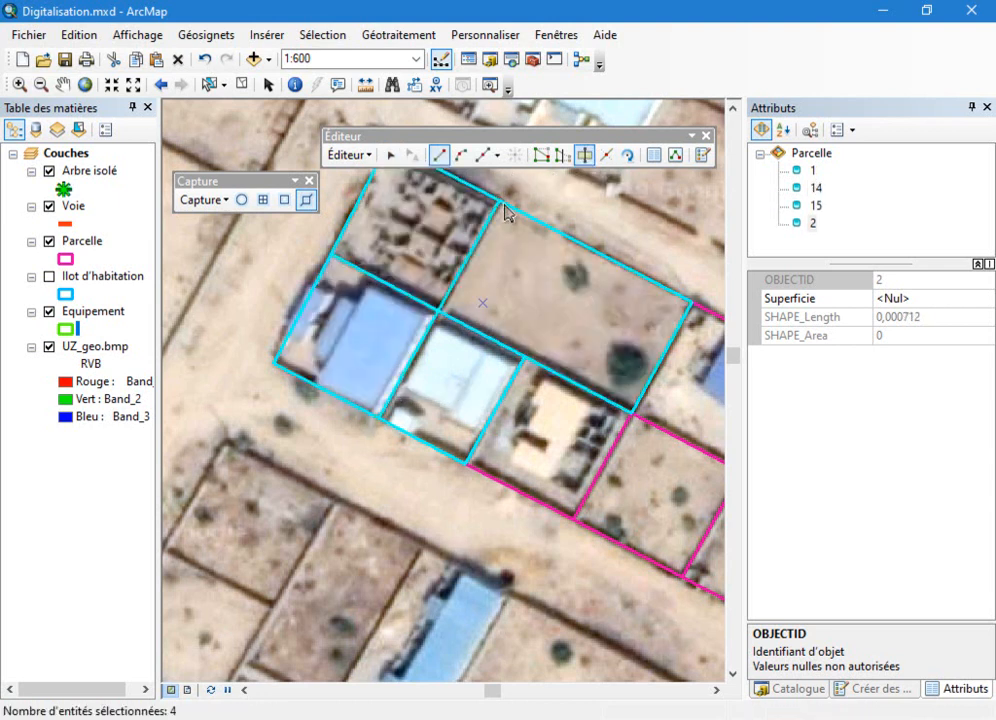
# Hide the UZ_geo.bmp layer and clear the selection to review the cut Parcelle polygons.
pyautogui.scroll(5, 415, 372)
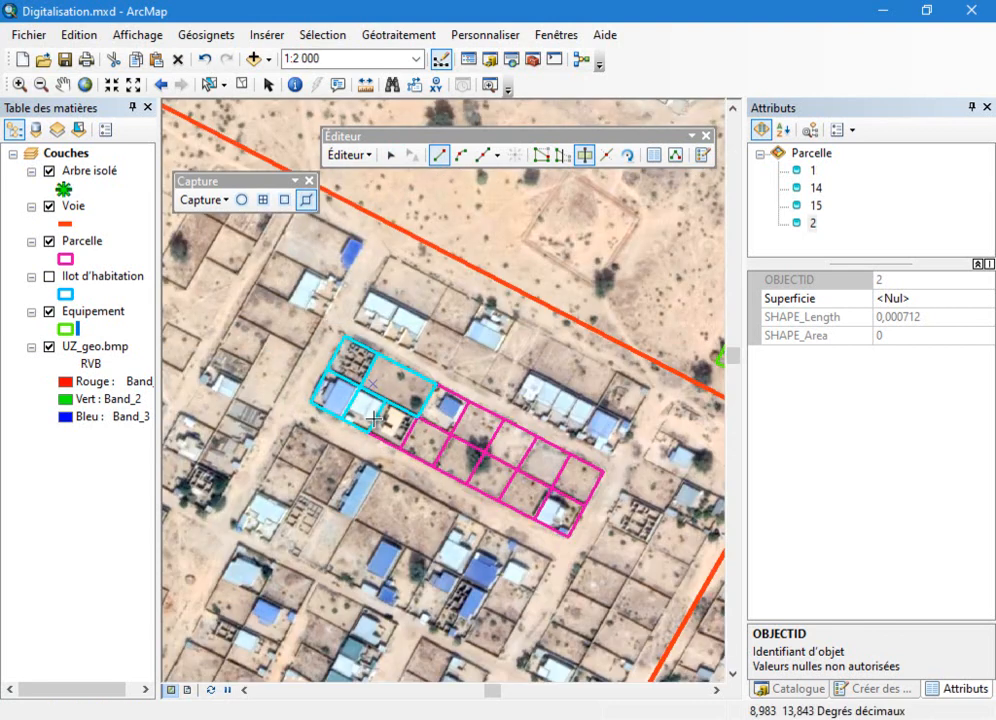
pyautogui.scroll(-2, 438, 385)
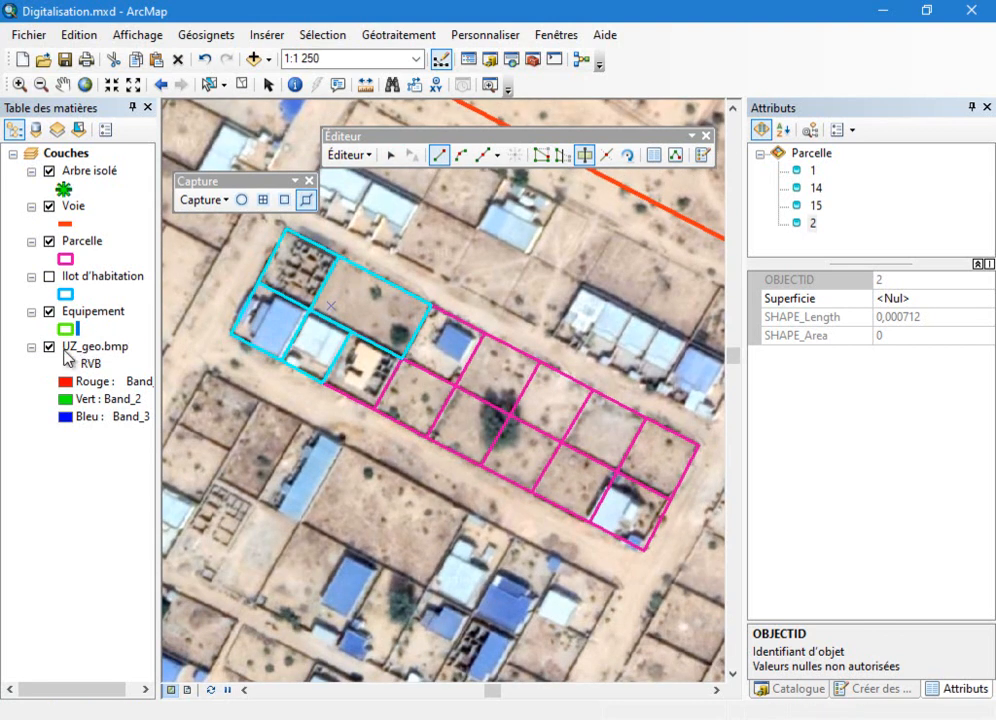
pyautogui.click(49, 347)
pyautogui.scroll(2, 493, 467)
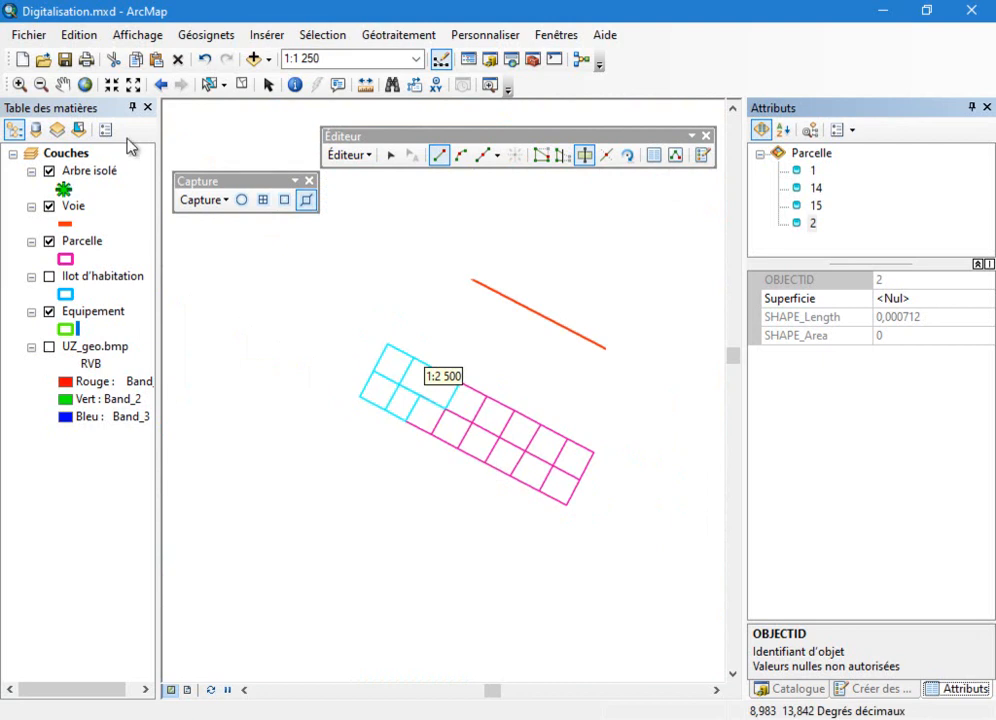
pyautogui.click(241, 85)
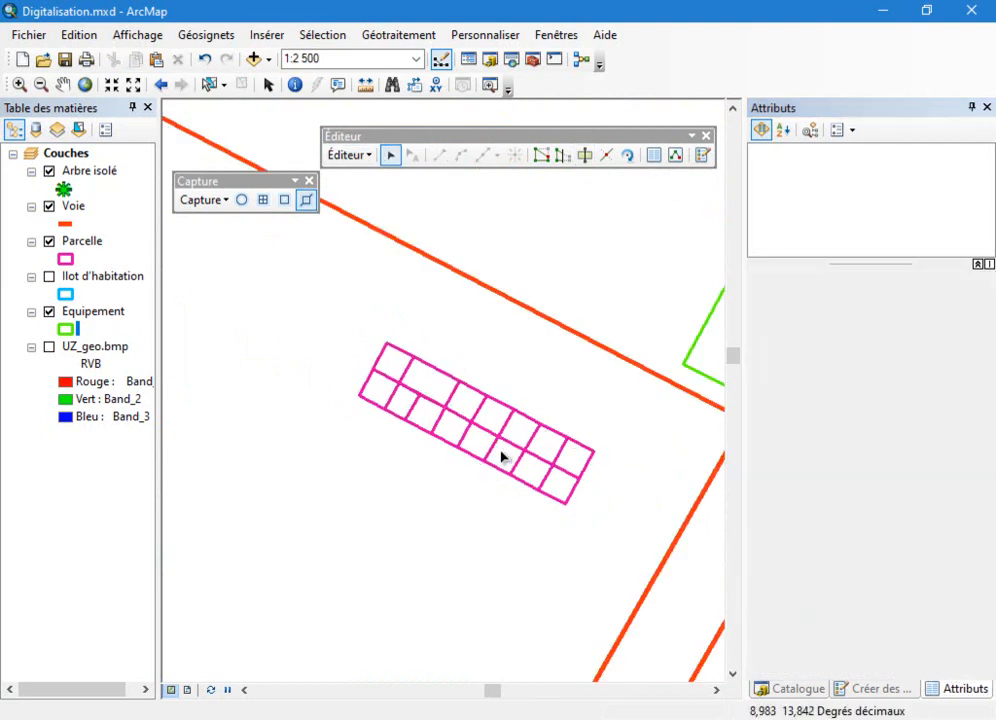
pyautogui.scroll(-2, 506, 474)
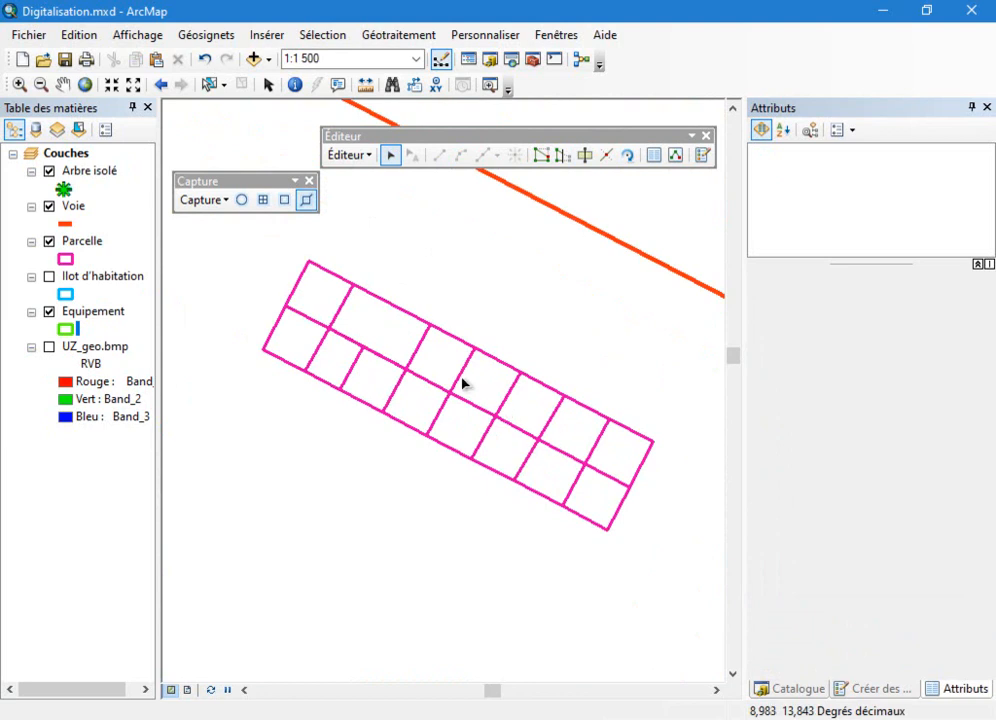
pyautogui.scroll(1, 464, 383)
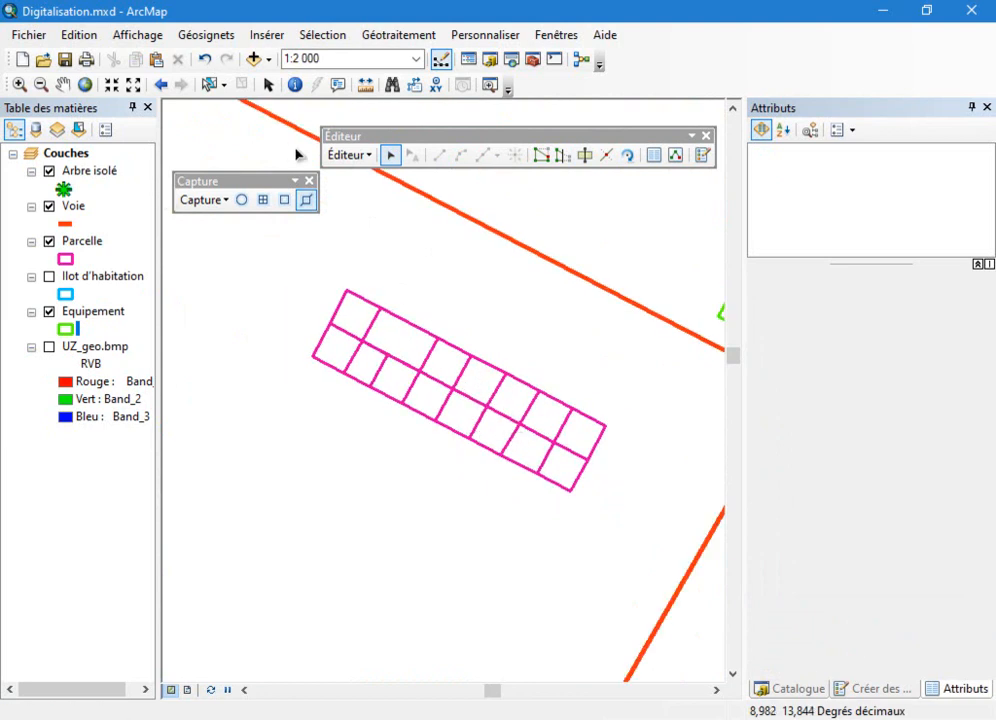
# Save the edits and stop the edit session.
pyautogui.click(345, 155)
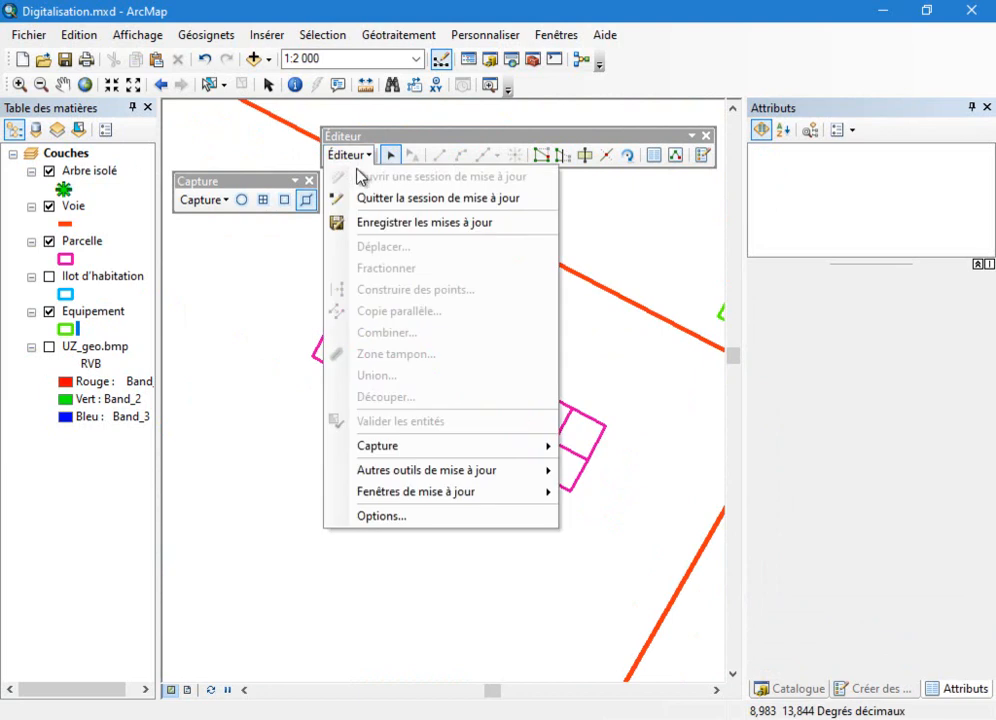
pyautogui.click(380, 222)
pyautogui.click(363, 158)
pyautogui.click(409, 196)
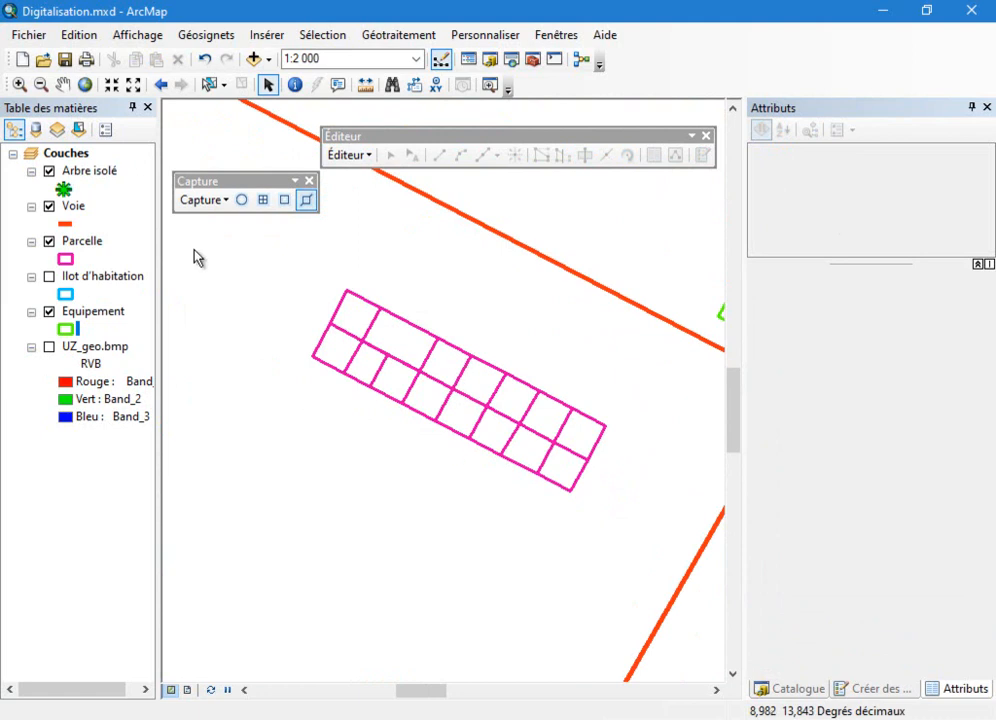
# Select WGS 1984 UTM Zone 32N as the Couches data frame's coordinate system and copy its WKID 32632.
pyautogui.doubleClick(68, 154)
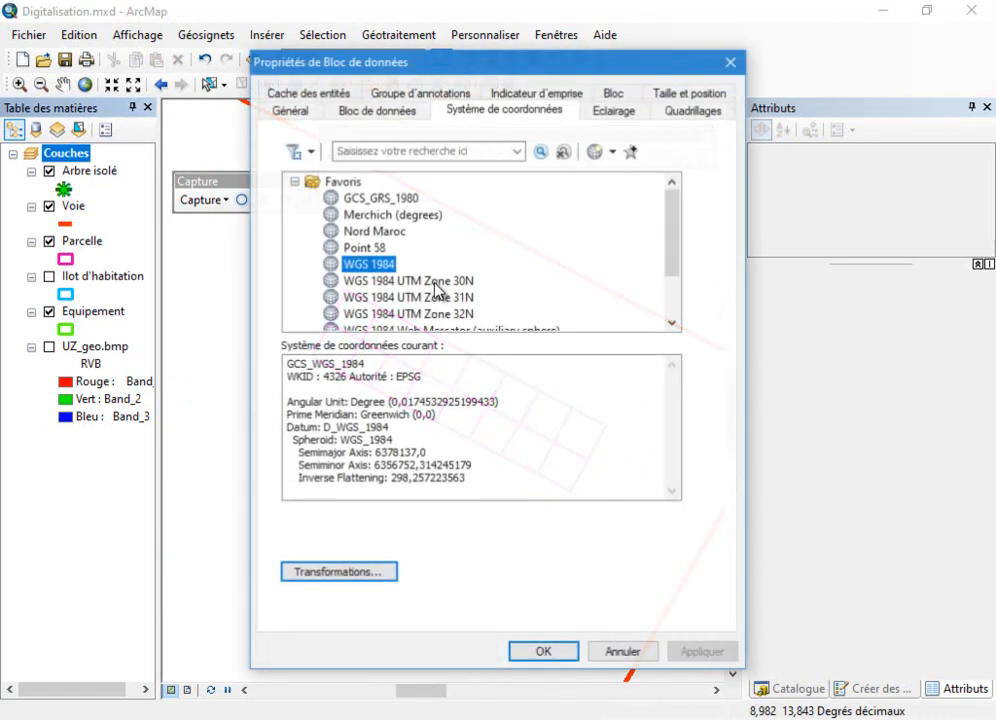
pyautogui.click(461, 316)
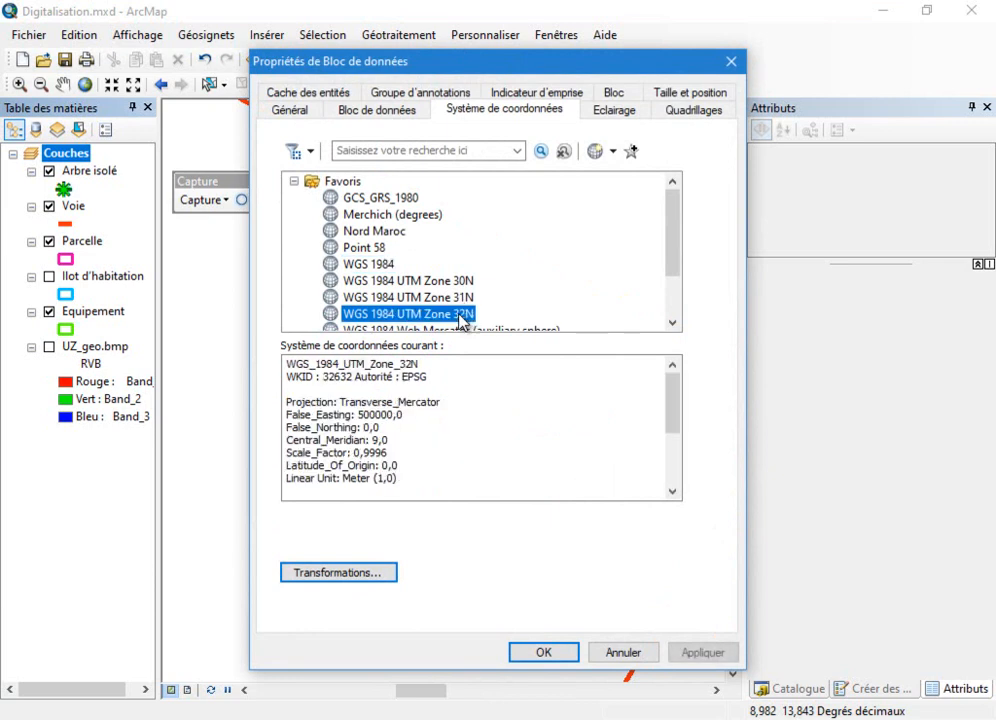
pyautogui.doubleClick(341, 378)
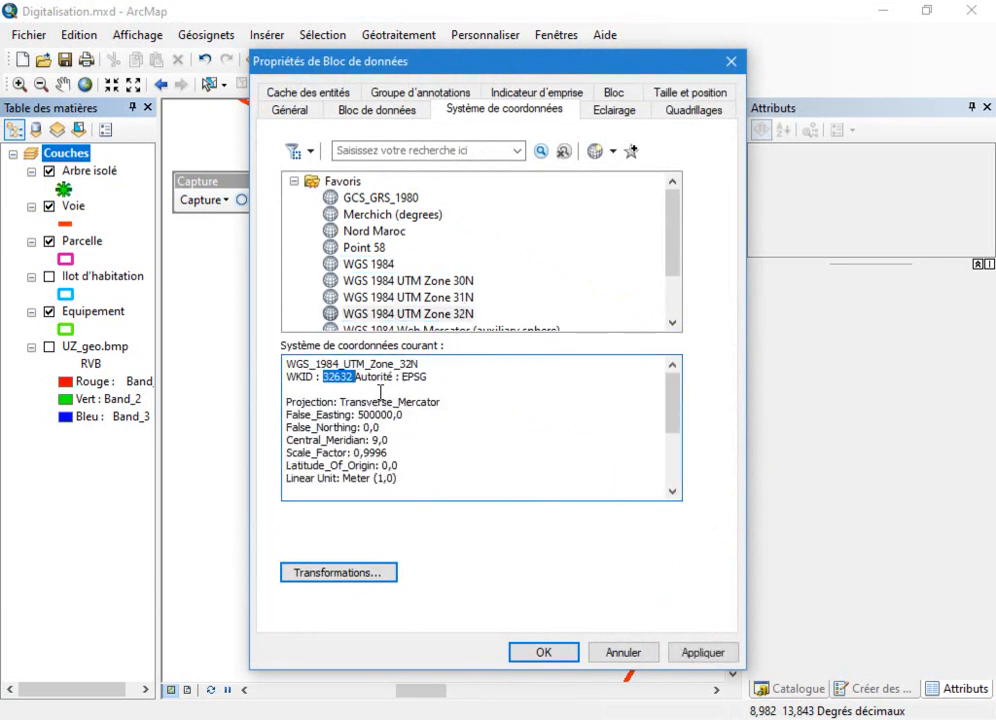
pyautogui.click(339, 387)
pyautogui.rightClick(346, 380)
pyautogui.click(165, 441)
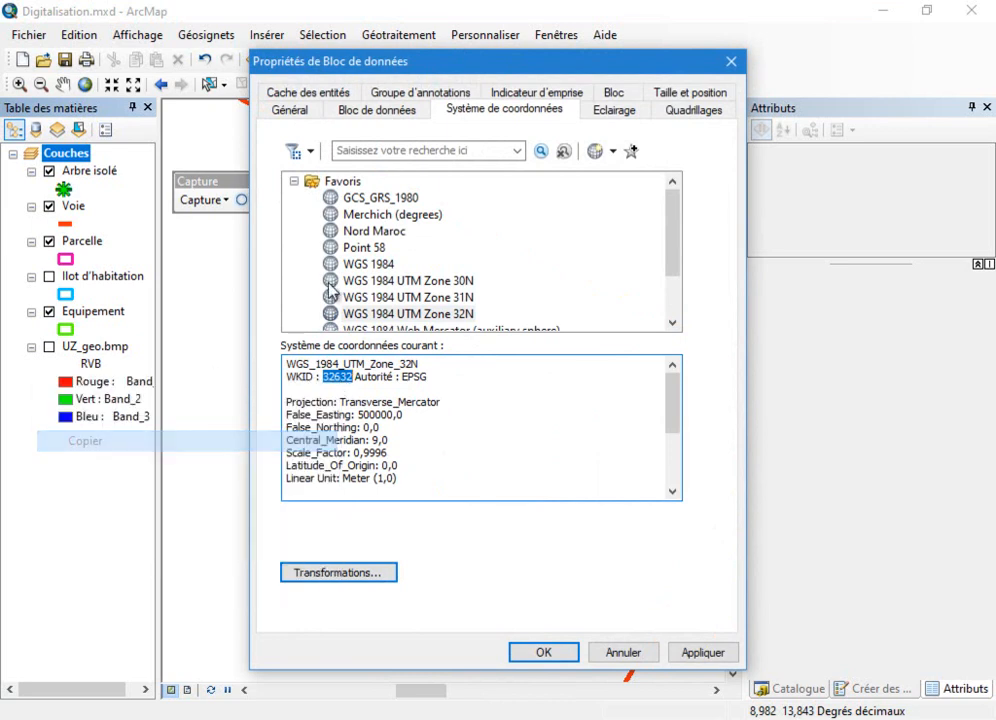
# Search the coordinate system list for WKID 32632, then clear the search.
pyautogui.click(440, 151)
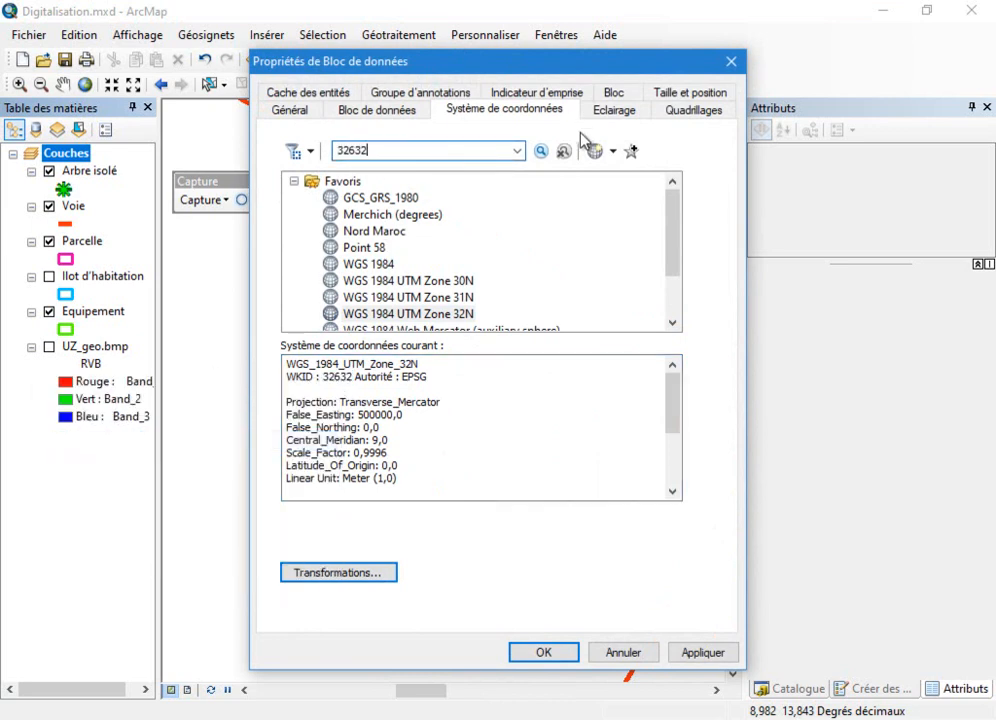
pyautogui.click(541, 151)
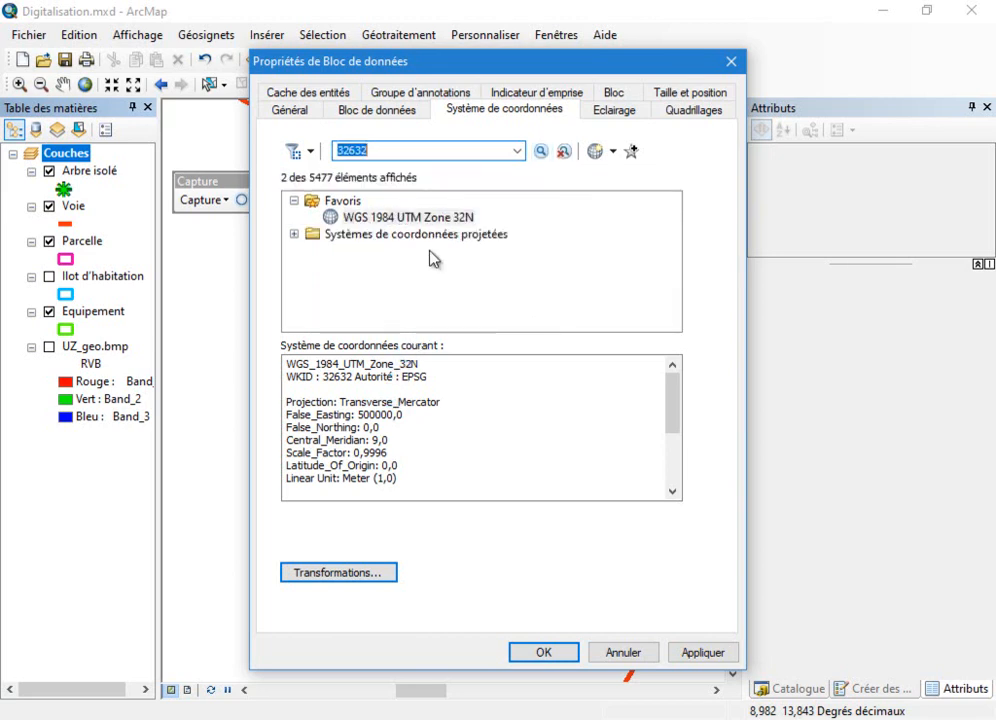
pyautogui.click(563, 154)
# Choose WGS 1984 UTM Zone 32N under projected UTM, WGS 1984, Hémisphère Nord, and apply it to the Couches data frame.
pyautogui.scroll(1, 345, 231)
pyautogui.scroll(-2, 351, 250)
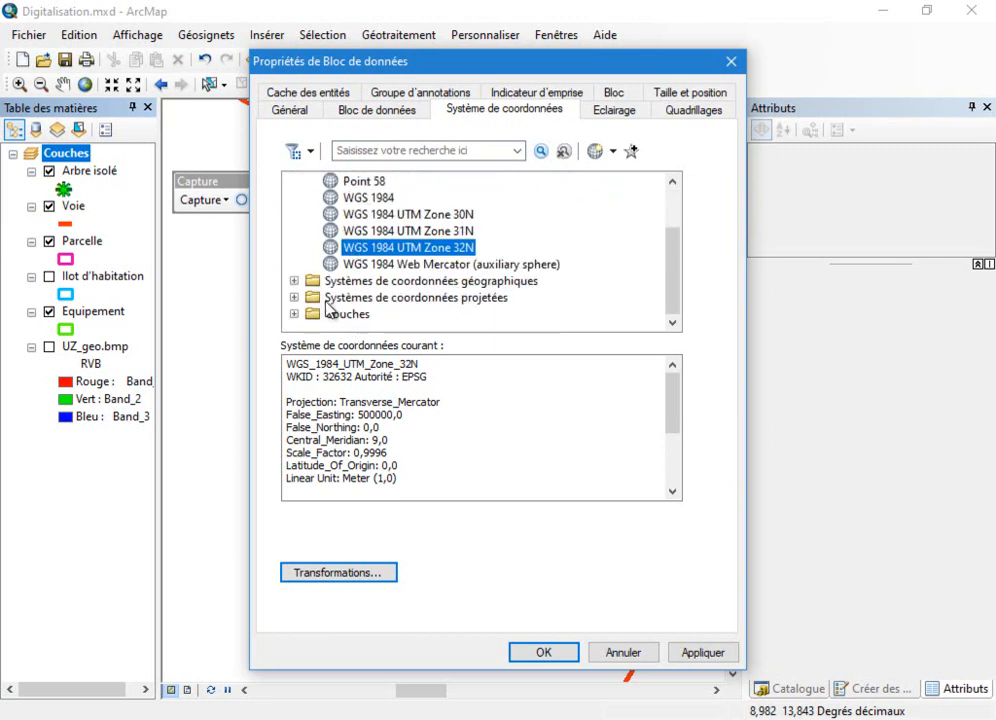
pyautogui.click(293, 298)
pyautogui.scroll(-2, 385, 285)
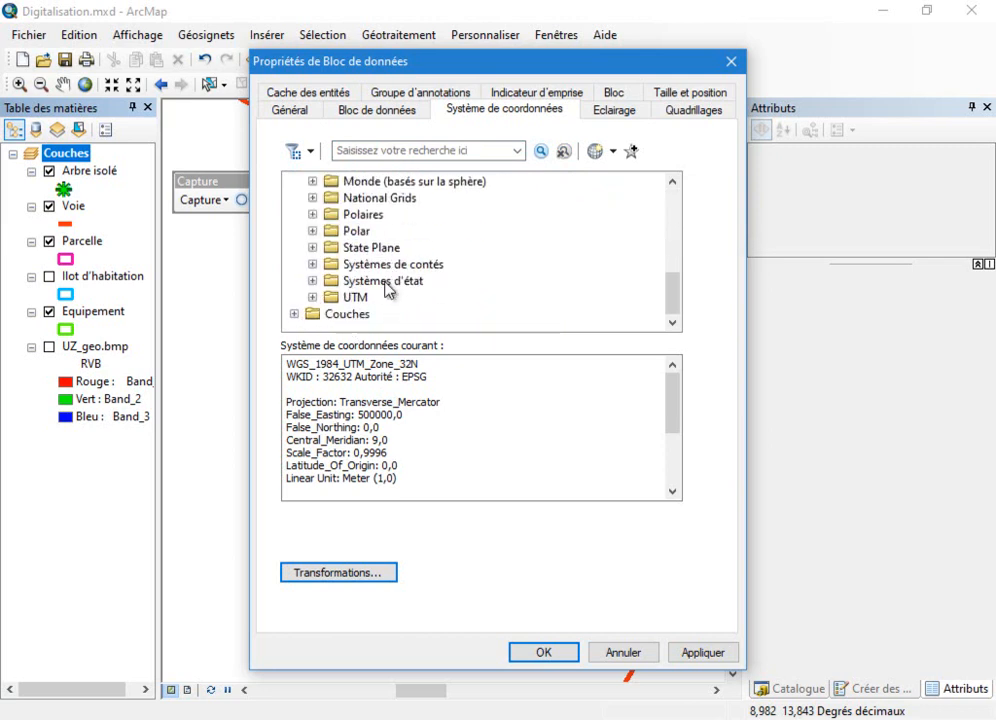
pyautogui.click(311, 297)
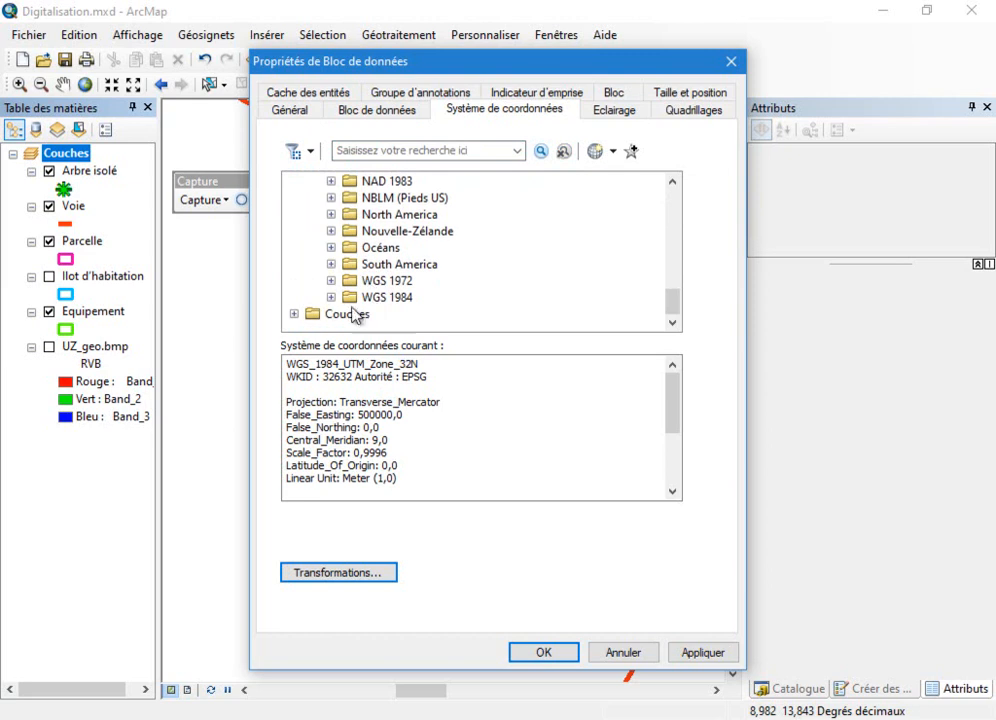
pyautogui.click(331, 298)
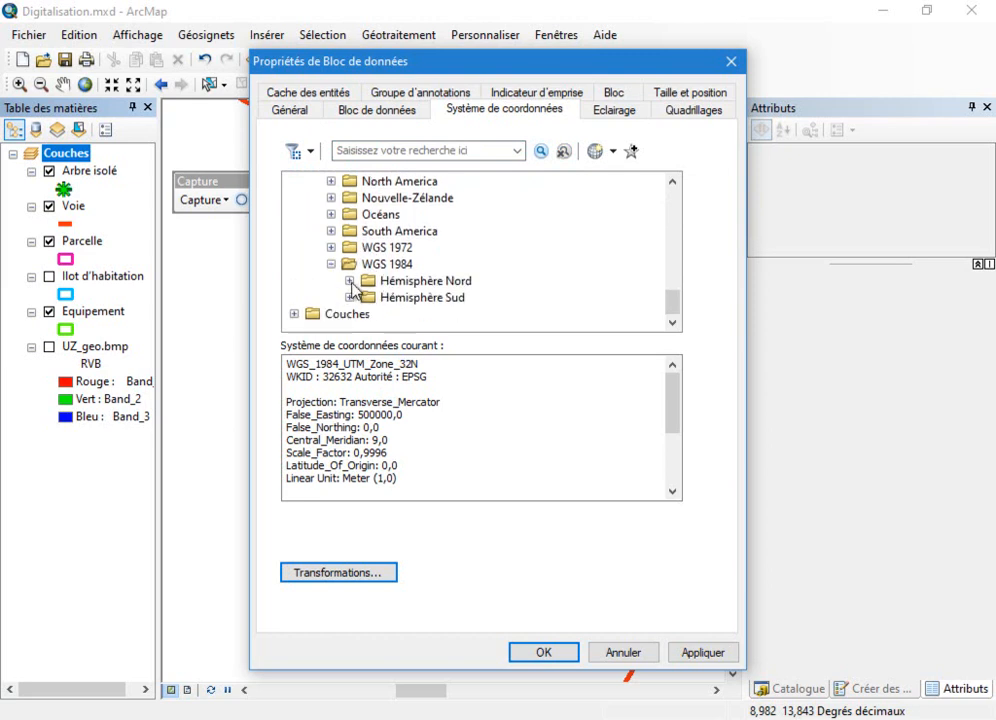
pyautogui.click(348, 282)
pyautogui.scroll(-6, 449, 296)
pyautogui.scroll(-10, 449, 296)
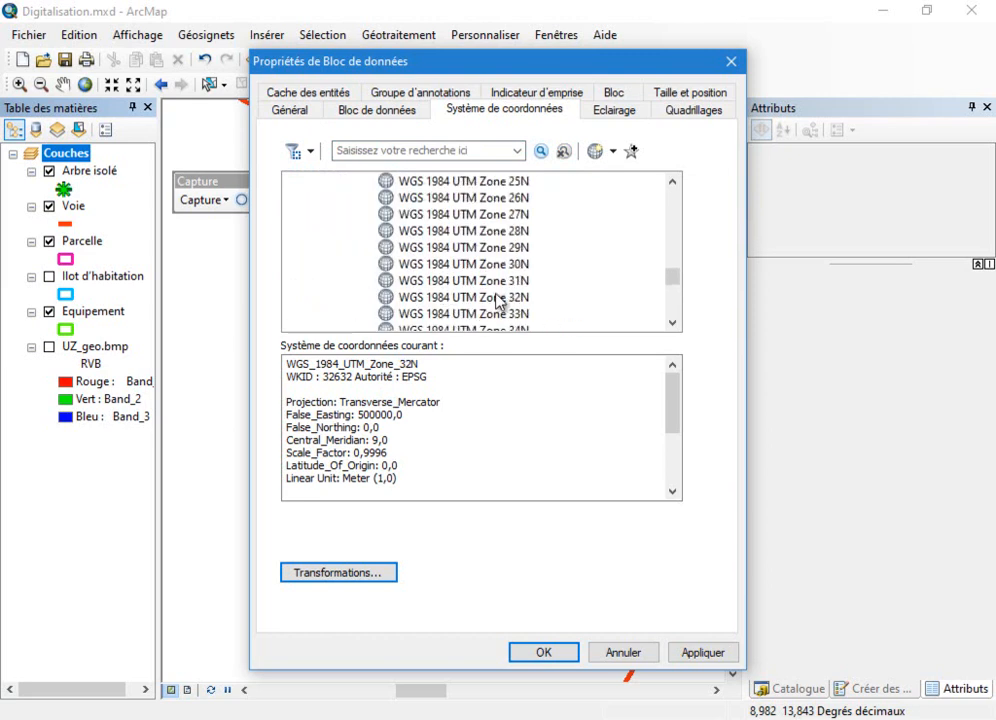
pyautogui.click(522, 199)
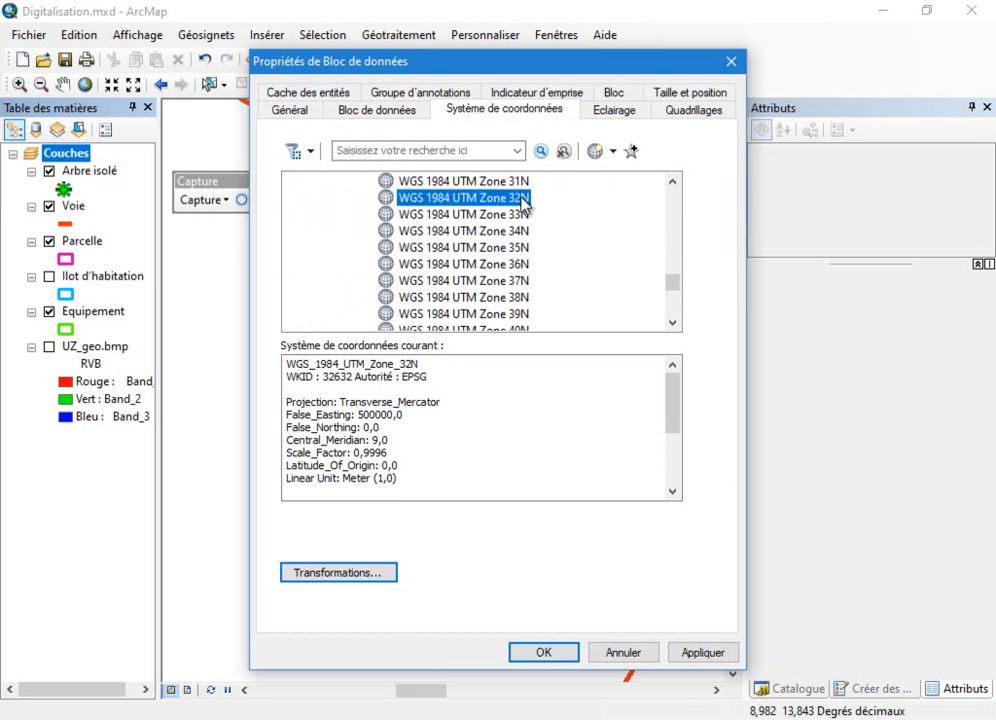
pyautogui.click(560, 654)
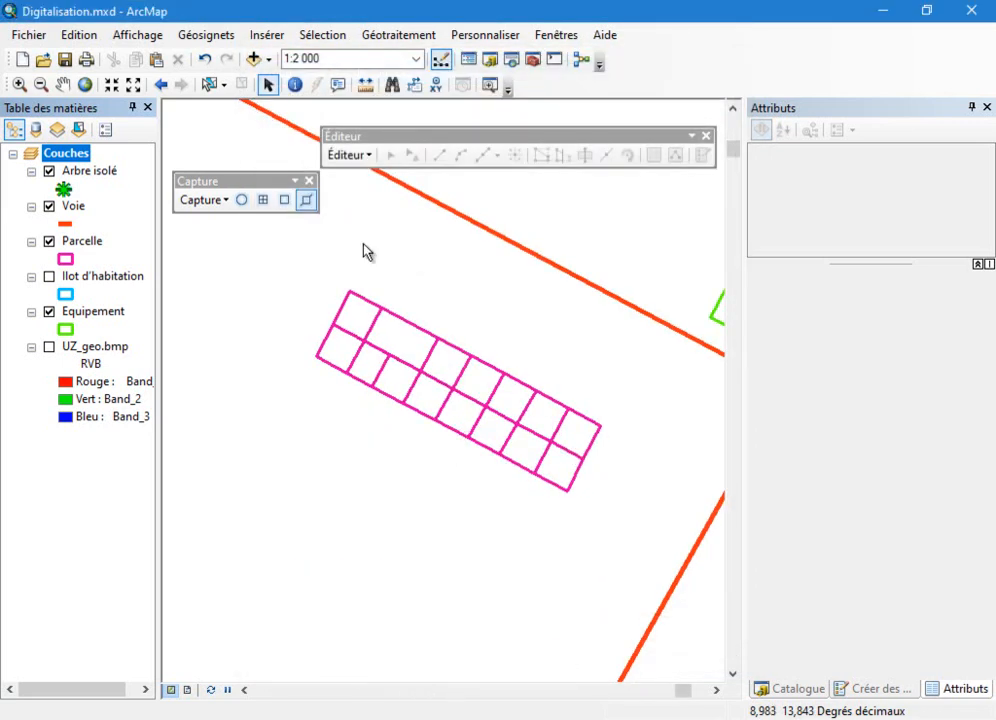
# Open the Parcelle layer's attribute table and move its window so that the fields are visible.
pyautogui.rightClick(80, 249)
pyautogui.click(150, 303)
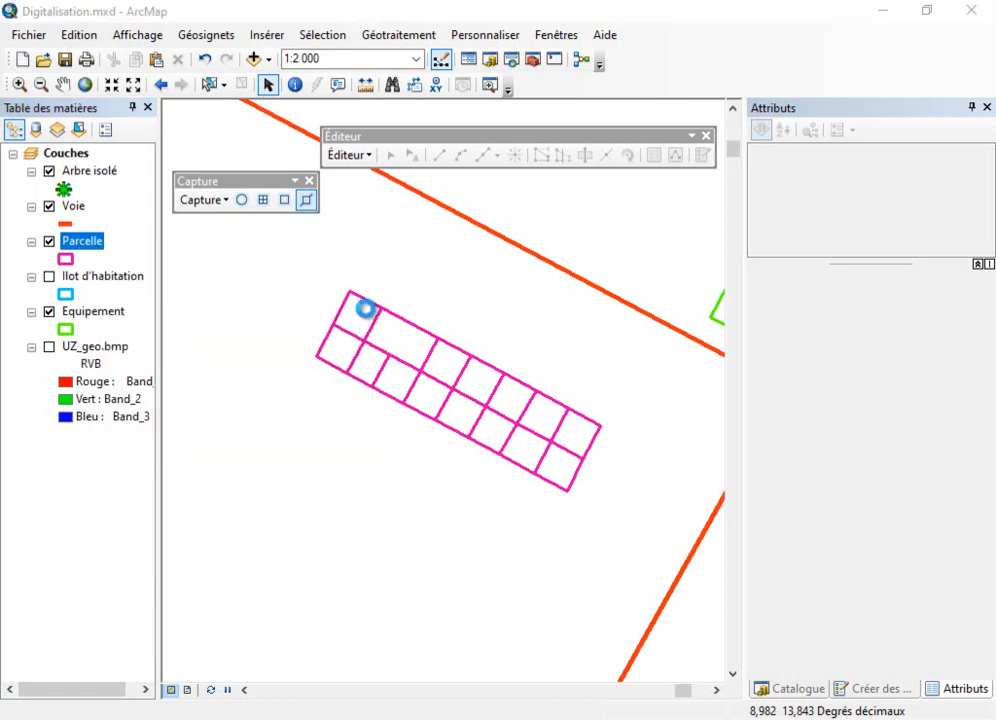
pyautogui.moveTo(887, 222); pyautogui.dragTo(330, 214)
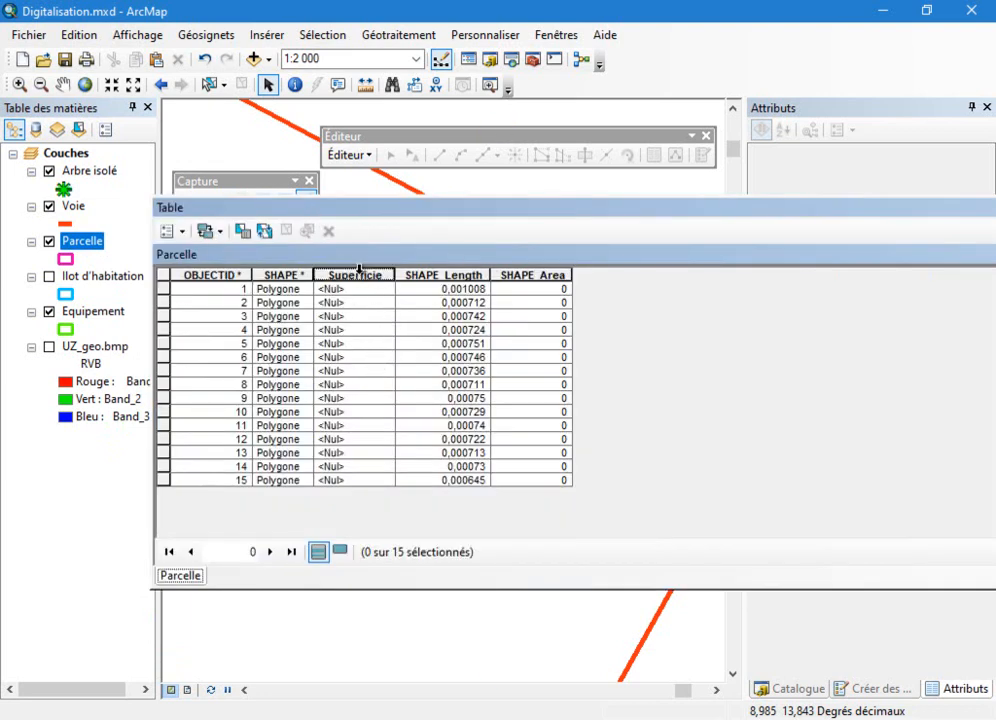
# Calculate the Superficie field as Surface in Mètres carrés [m²], using the data frame's coordinate system, outside an edit session.
pyautogui.rightClick(359, 271)
pyautogui.click(455, 416)
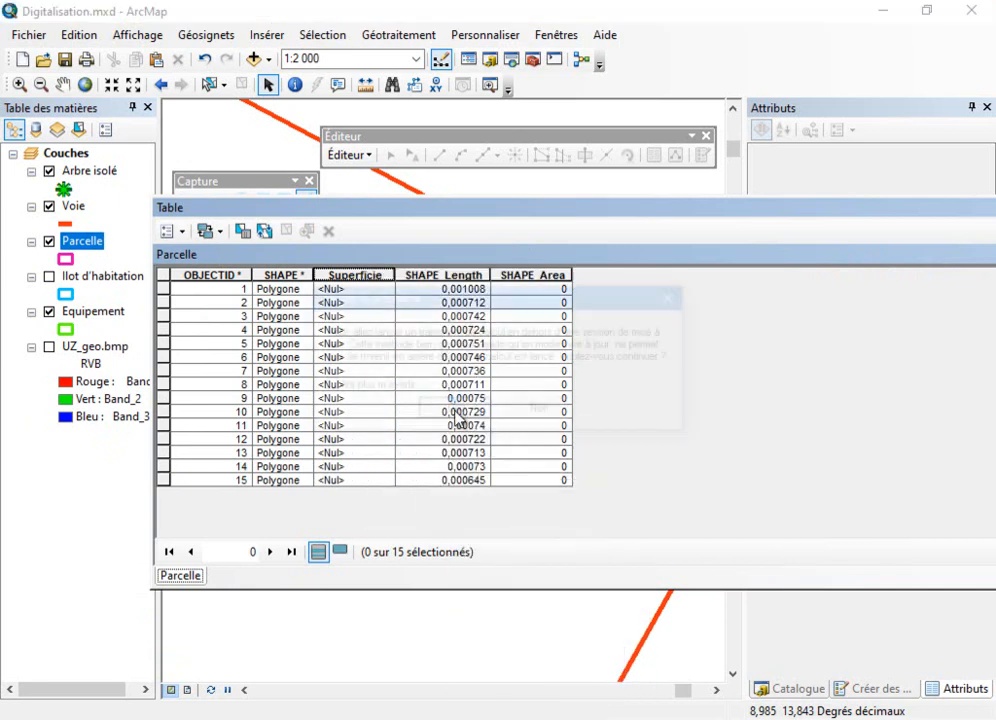
pyautogui.click(455, 411)
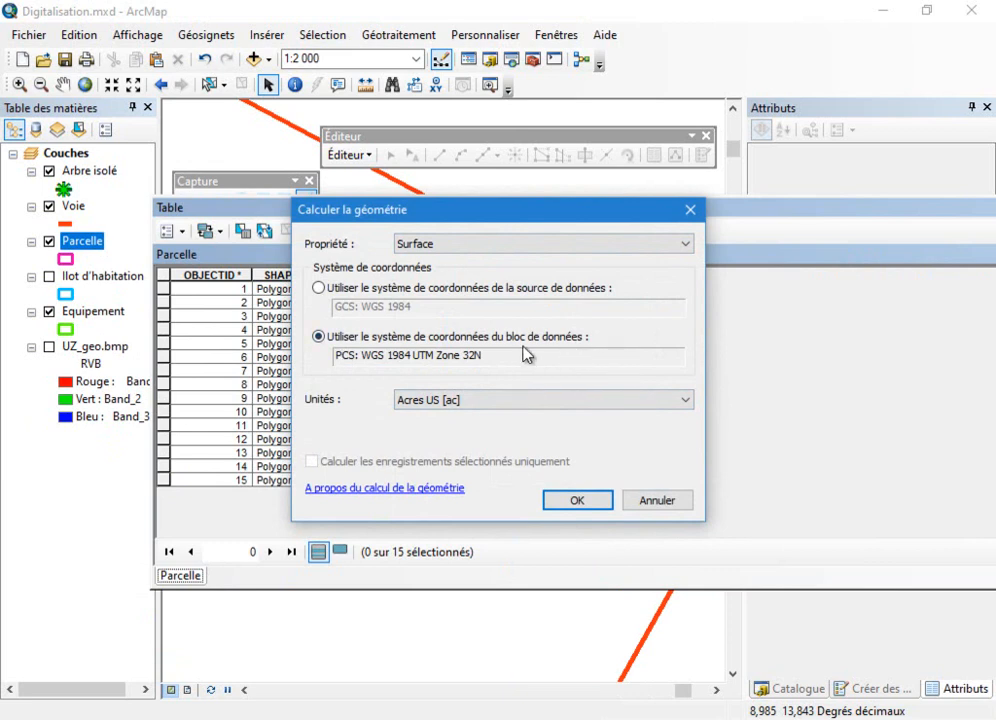
pyautogui.click(471, 402)
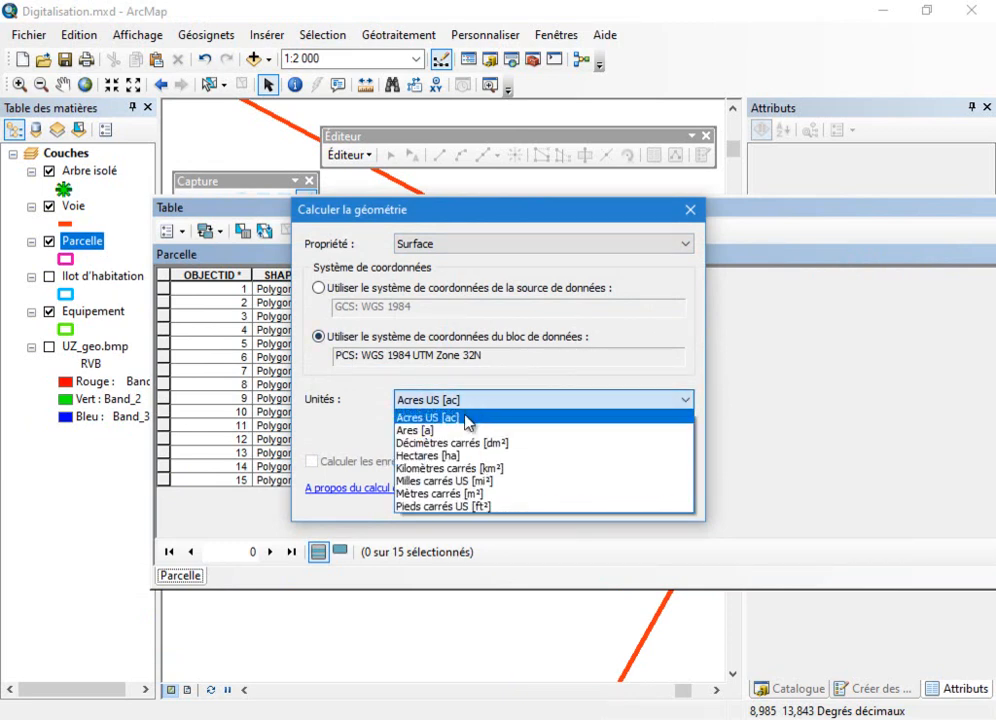
pyautogui.click(466, 494)
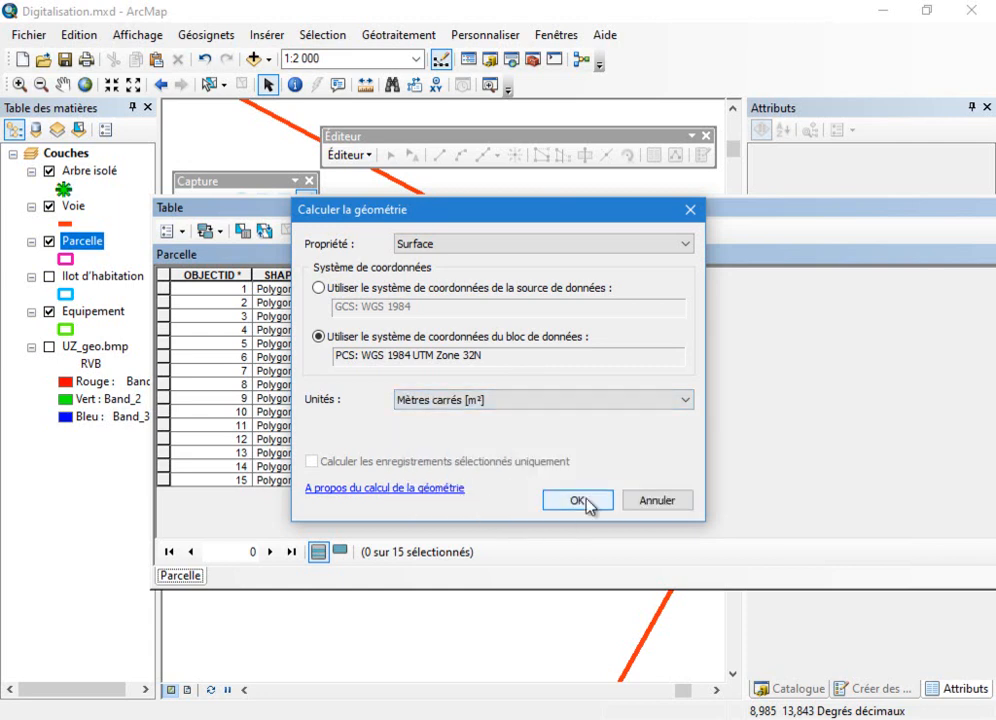
pyautogui.click(588, 504)
pyautogui.click(472, 412)
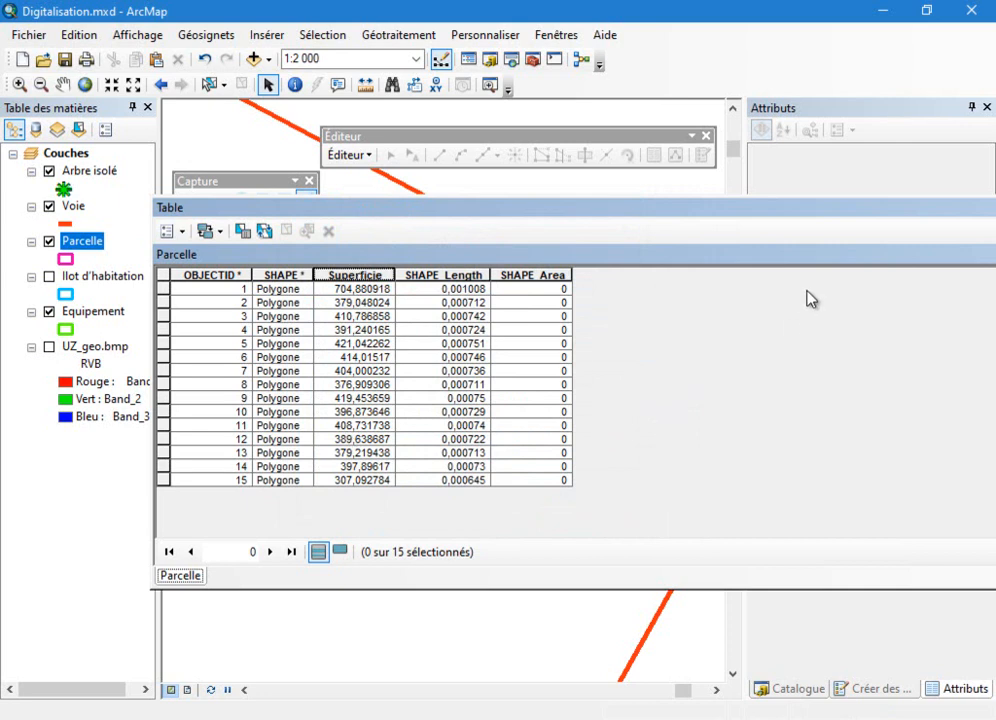
# Narrow the Parcelle attribute table window and close it.
pyautogui.moveTo(781, 209); pyautogui.dragTo(578, 226)
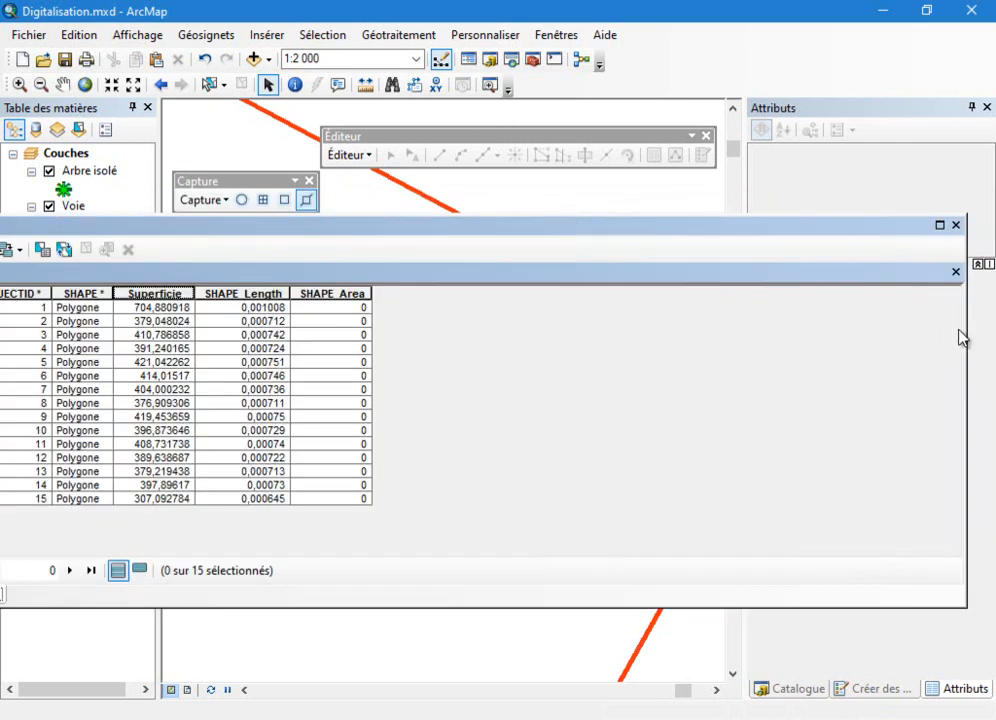
pyautogui.moveTo(967, 343); pyautogui.dragTo(589, 333)
pyautogui.click(596, 225)
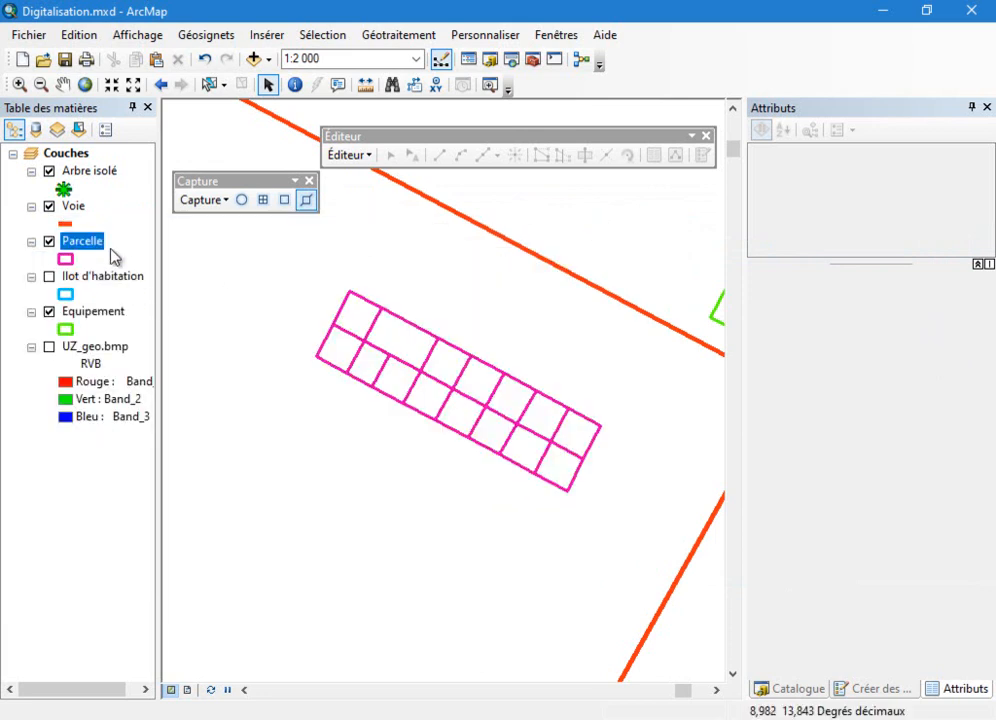
# Label the Parcelle polygons on the map and inspect their Superficie labels.
pyautogui.rightClick(92, 242)
pyautogui.click(205, 470)
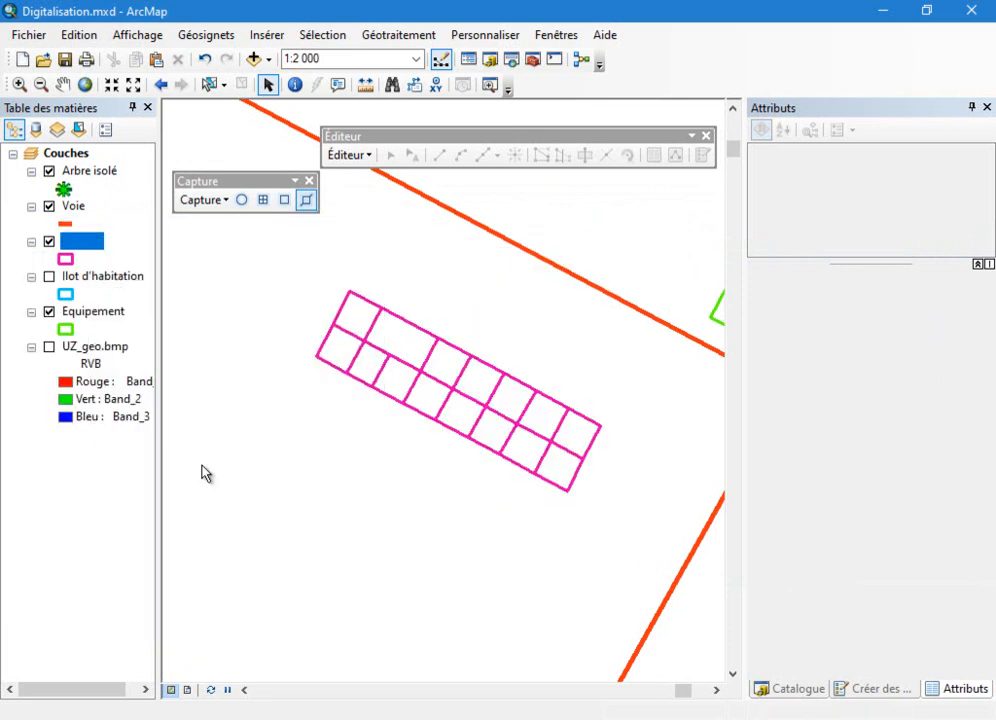
pyautogui.scroll(5, 445, 378)
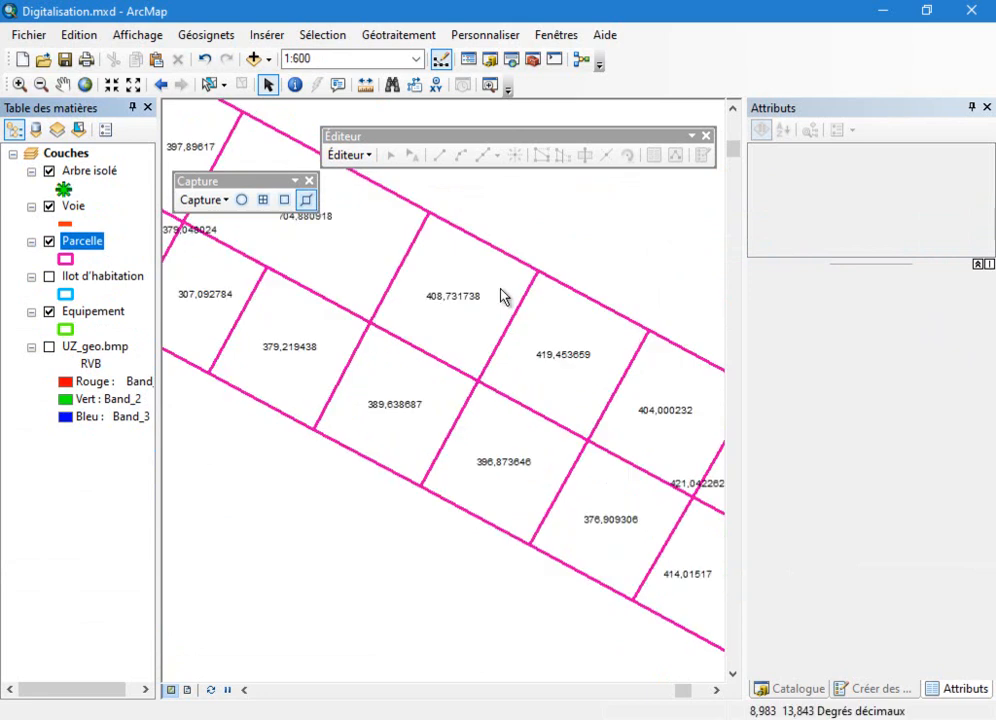
pyautogui.scroll(-3, 471, 338)
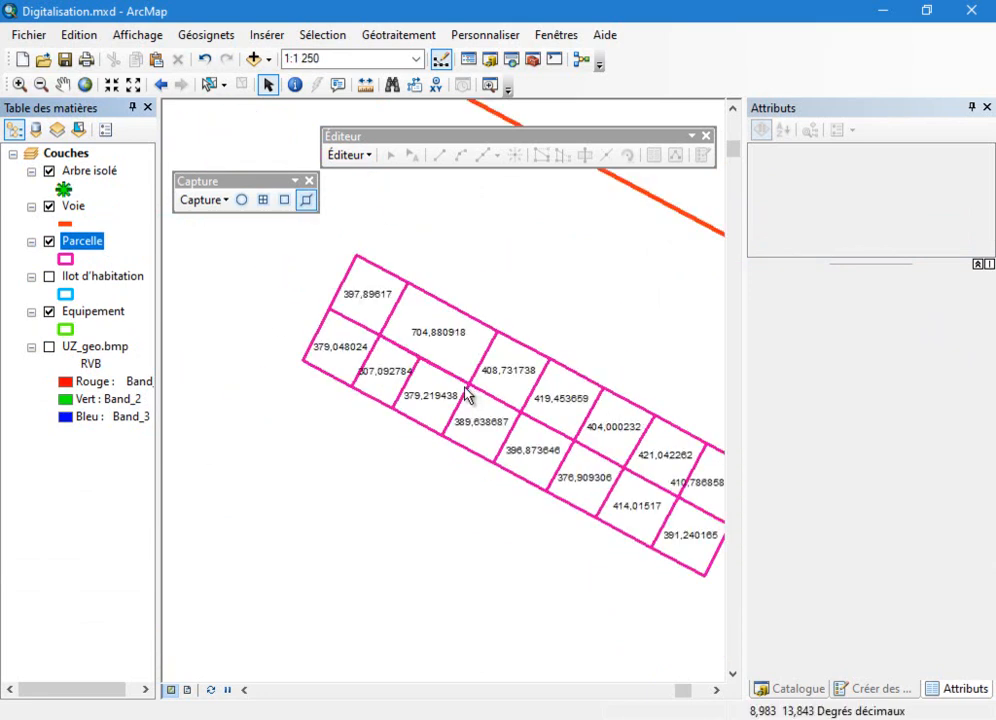
pyautogui.scroll(2, 473, 382)
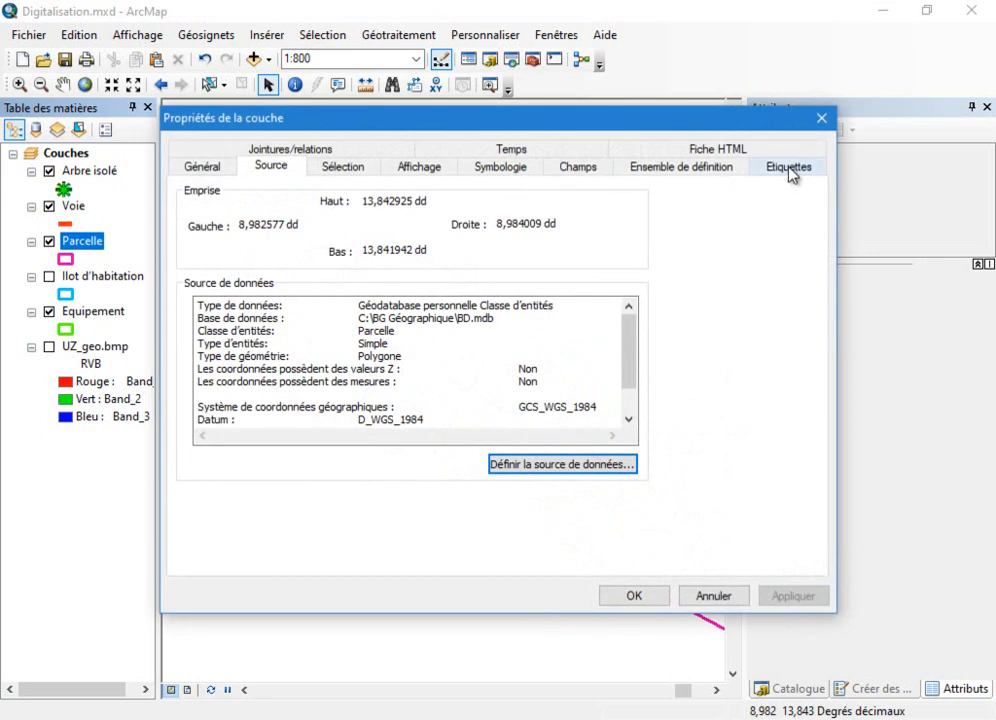
# Set the Parcelle label expression to round([Superficie],0), verify it and apply it to the layer.
pyautogui.click(790, 170)
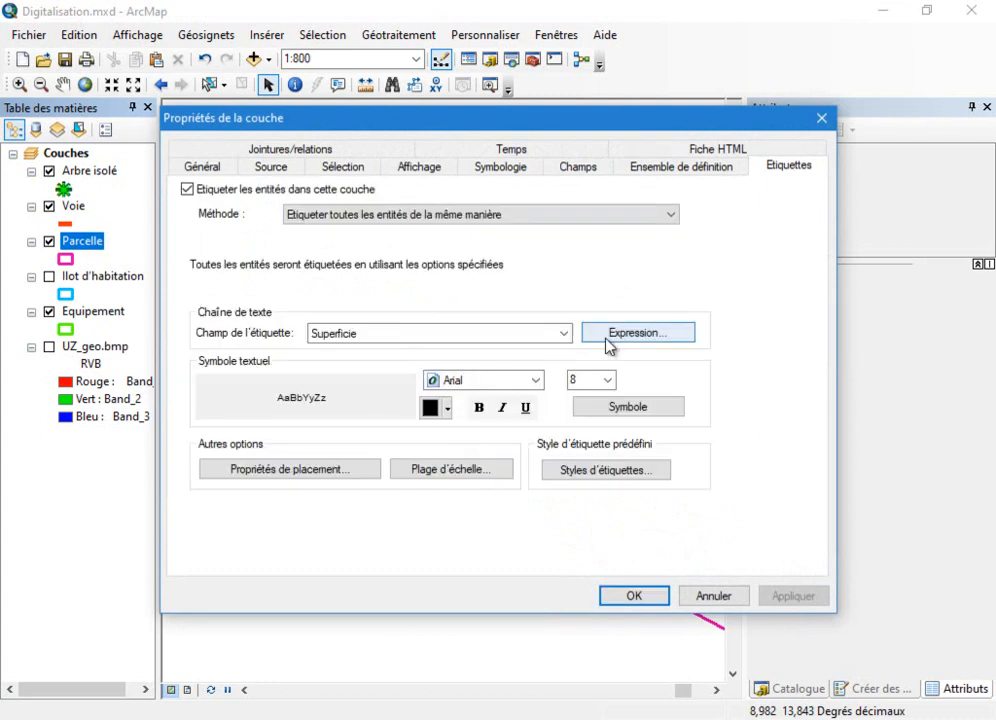
pyautogui.click(624, 335)
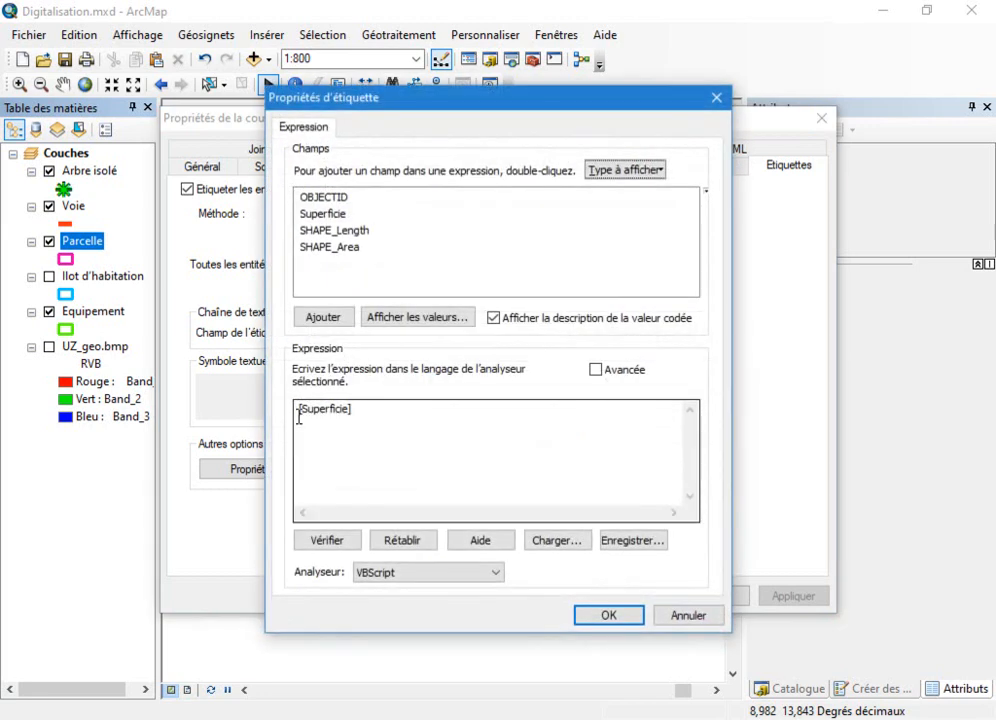
pyautogui.write('round(')
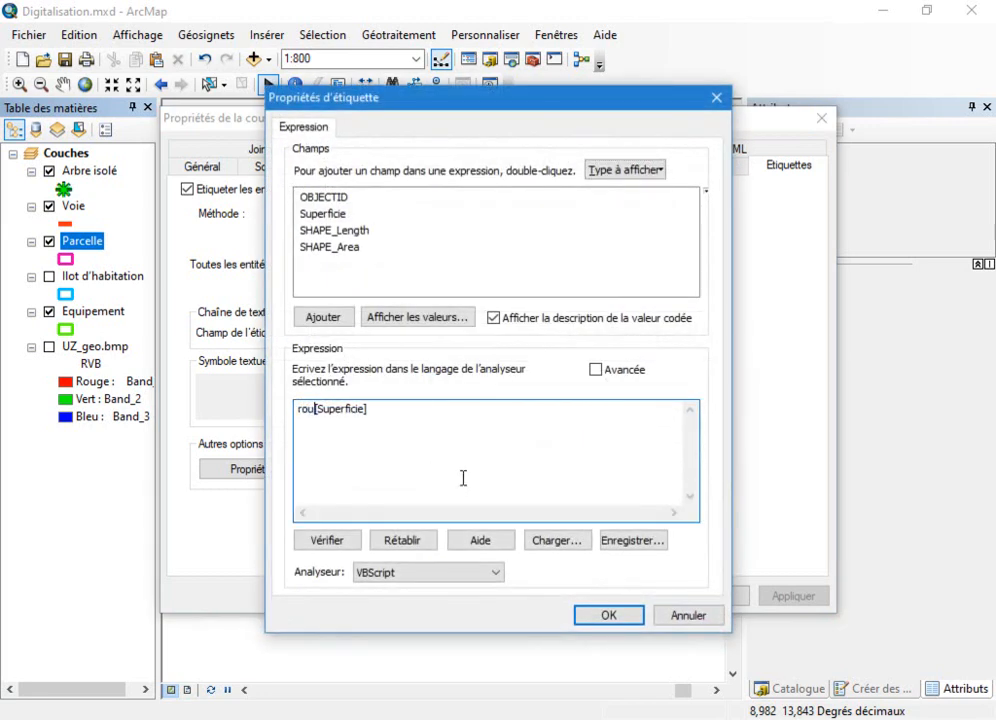
pyautogui.click(400, 413)
pyautogui.write(')')
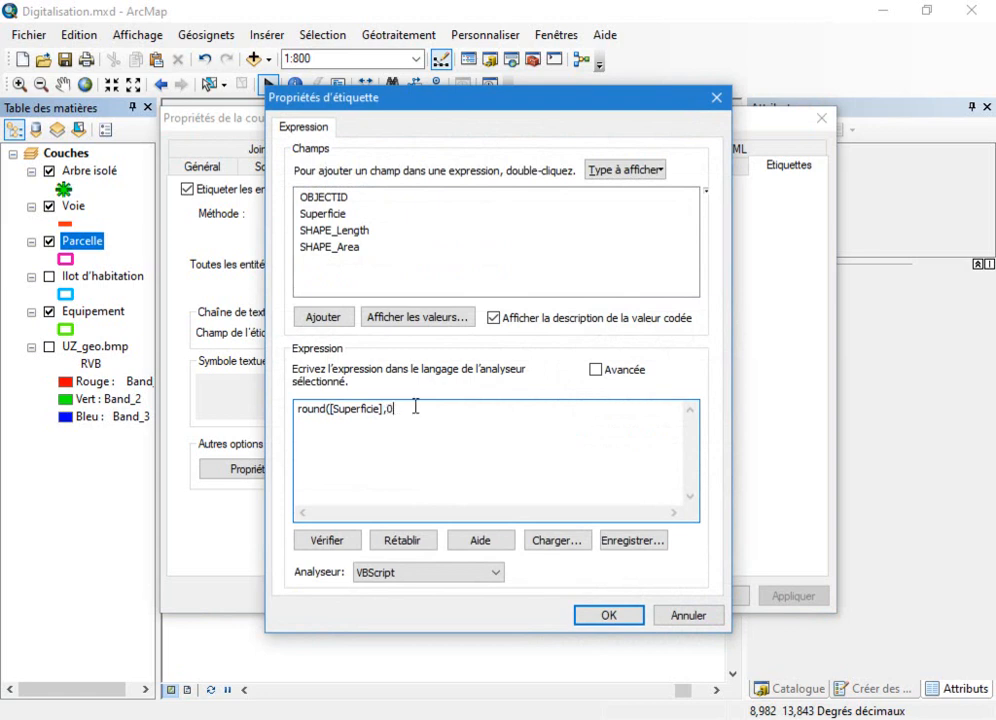
pyautogui.click(350, 543)
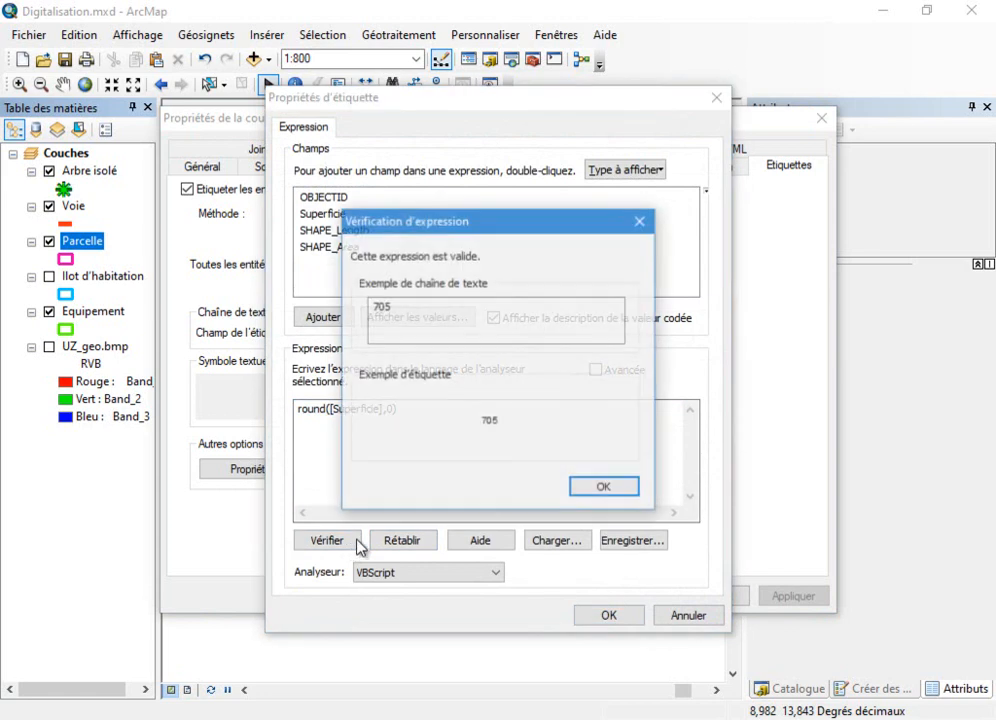
pyautogui.click(583, 487)
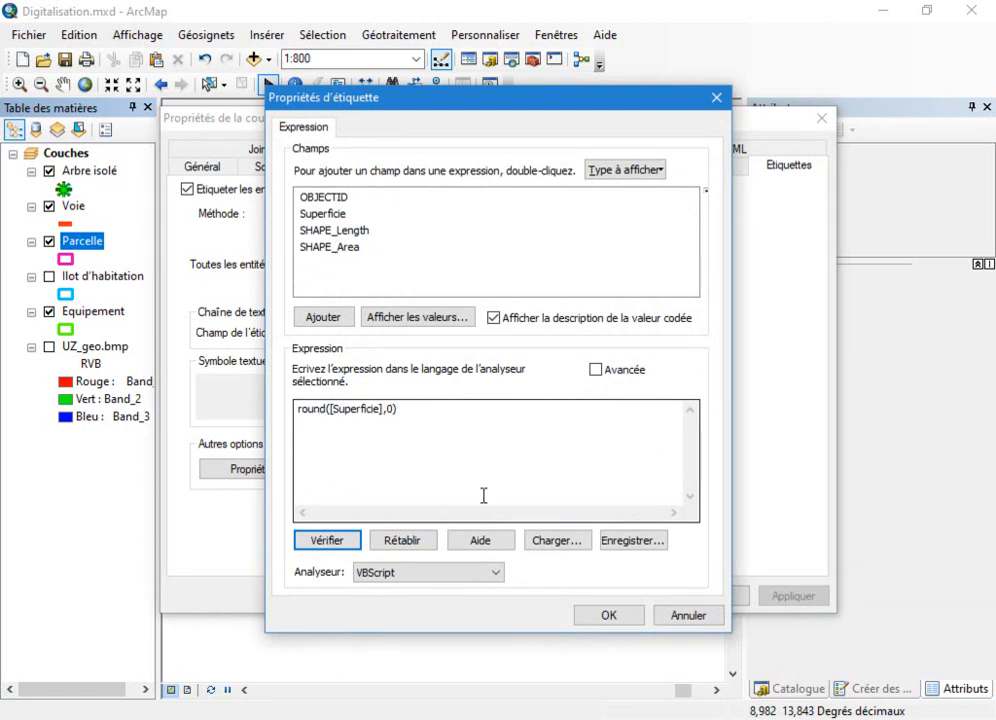
pyautogui.click(612, 615)
pyautogui.click(640, 596)
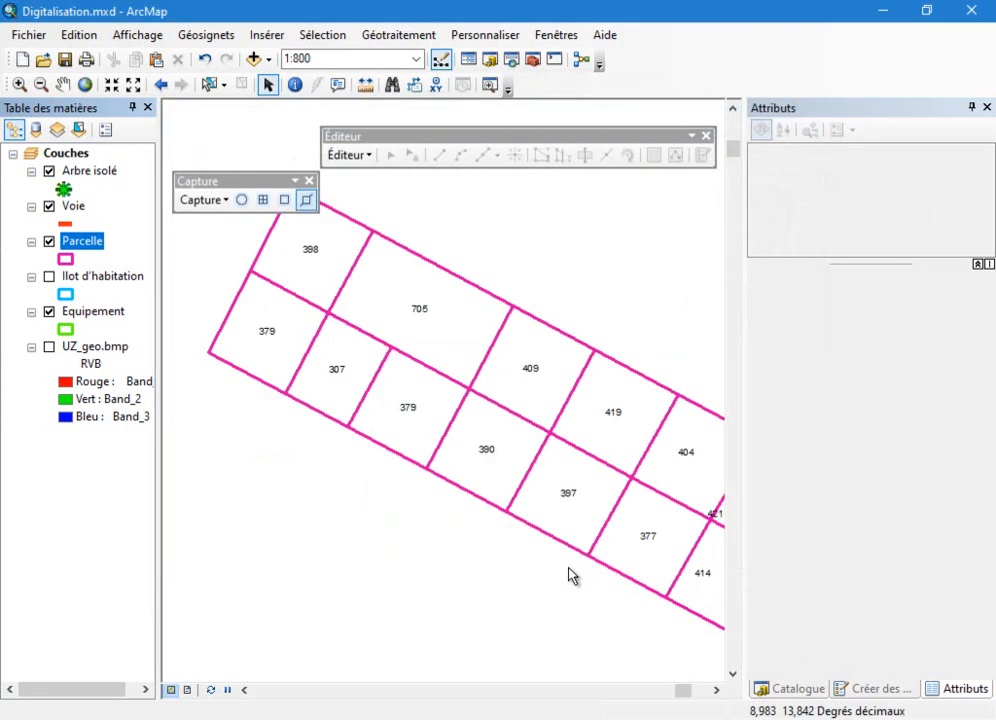
pyautogui.scroll(2, 288, 398)
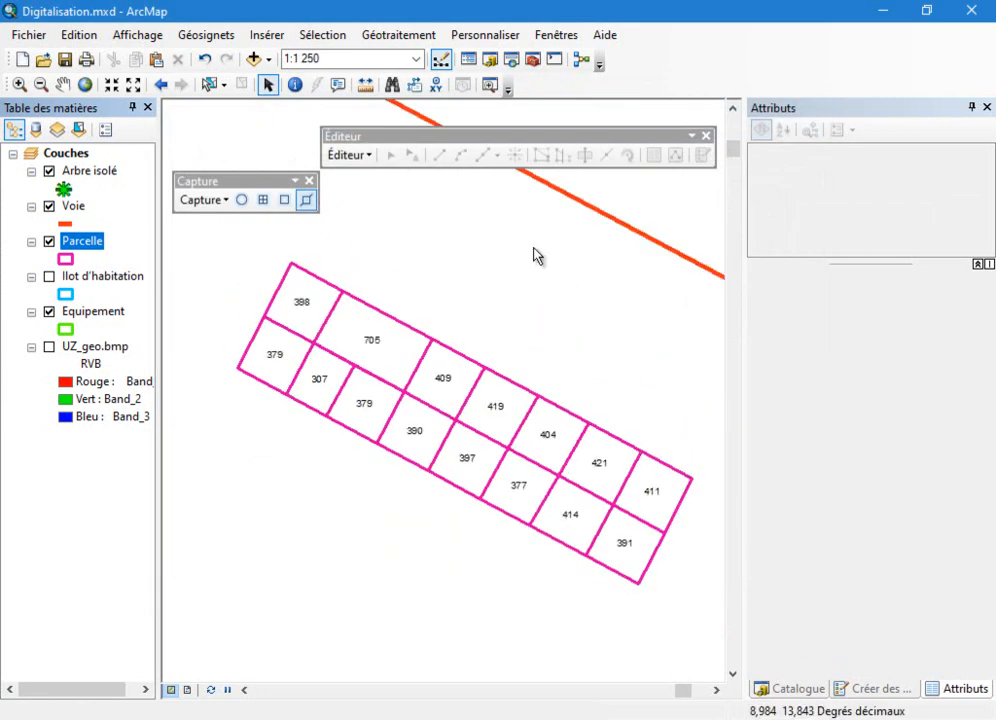
# Set the Couches data frame's coordinate system back to geographic WGS 1984.
pyautogui.click(76, 156)
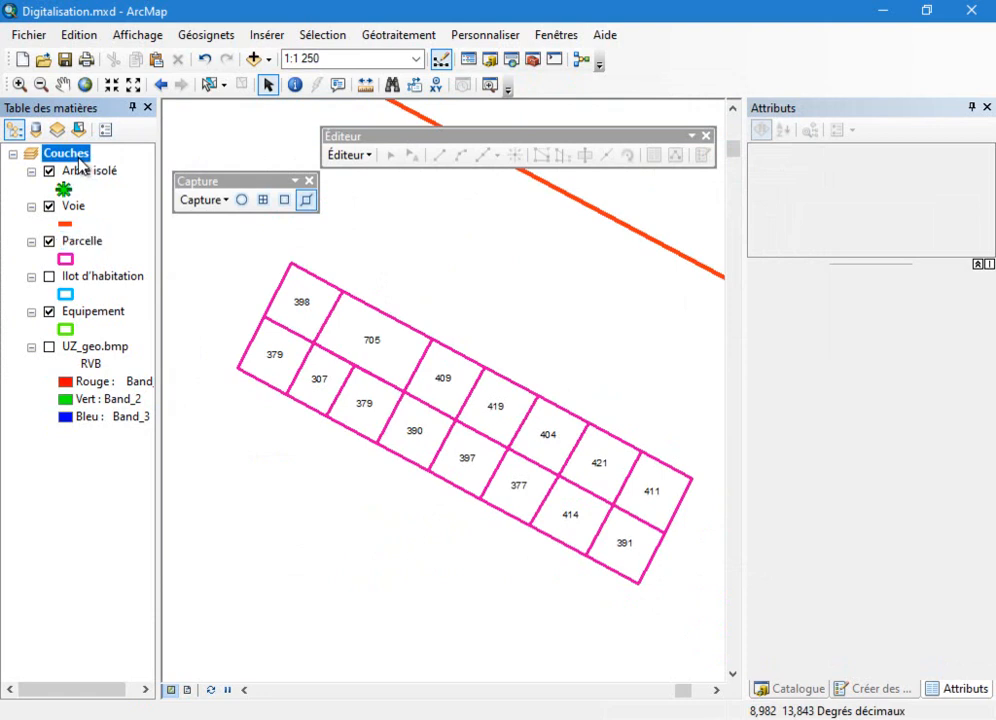
pyautogui.doubleClick(78, 163)
pyautogui.click(385, 263)
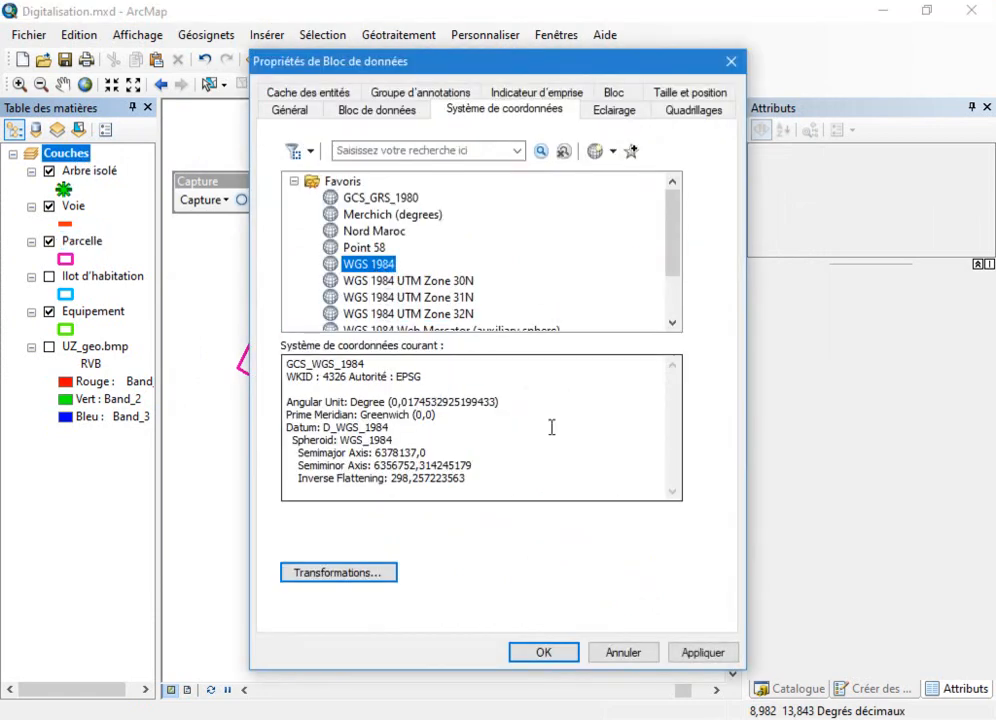
pyautogui.click(569, 654)
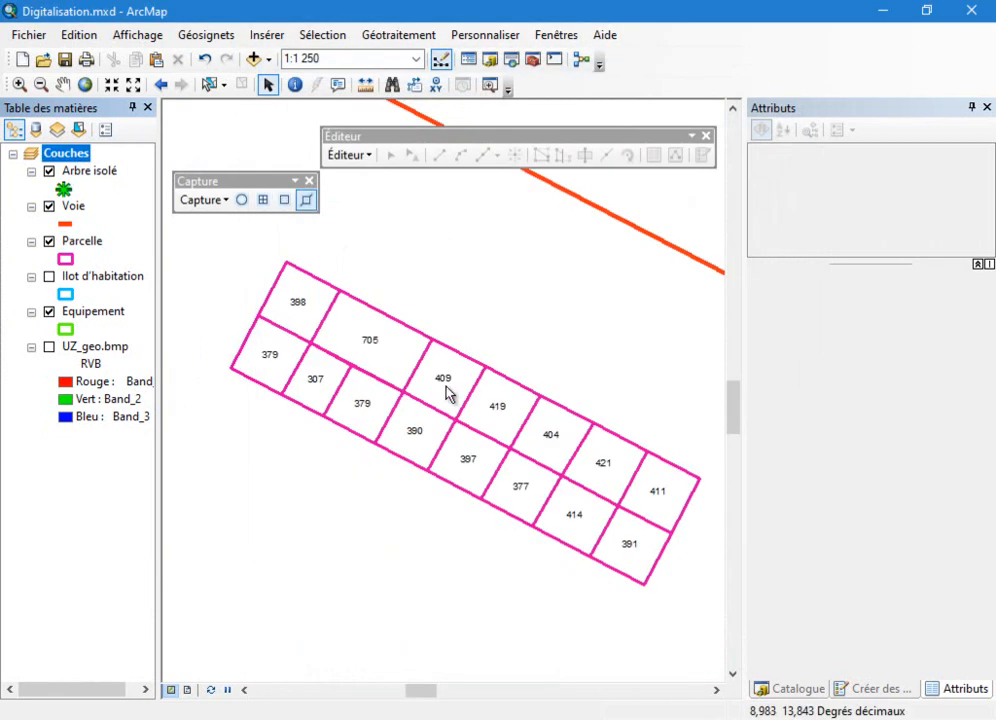